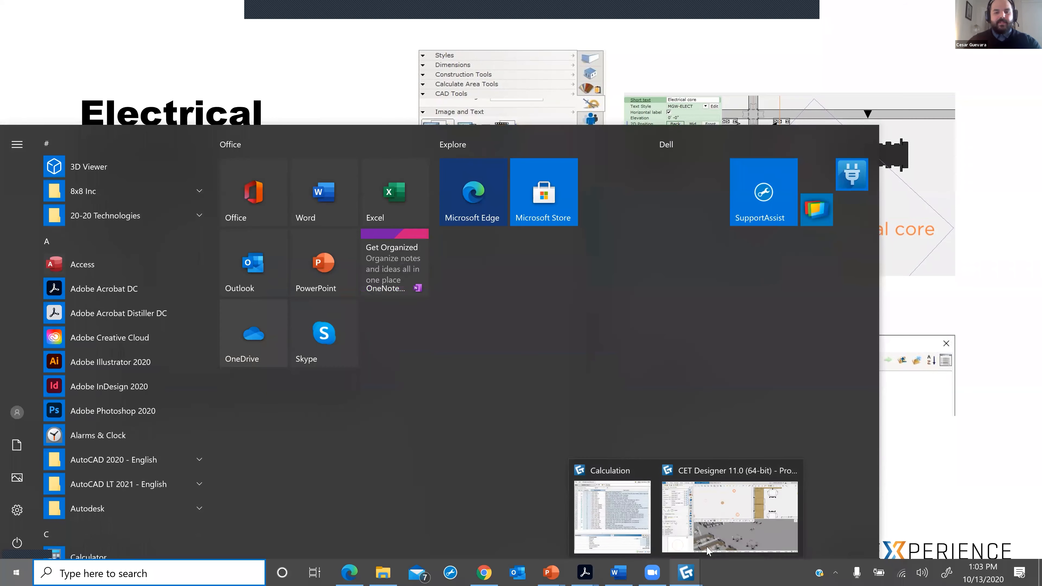
- Switch to the Project panels drawing in CET Designer
left_click(720, 515)
left_click_drag(554, 167, 719, 165)
scroll(492, 162, "up", 4)
scroll(153, 285, "down", 4)
scroll(153, 285, "up", 4)
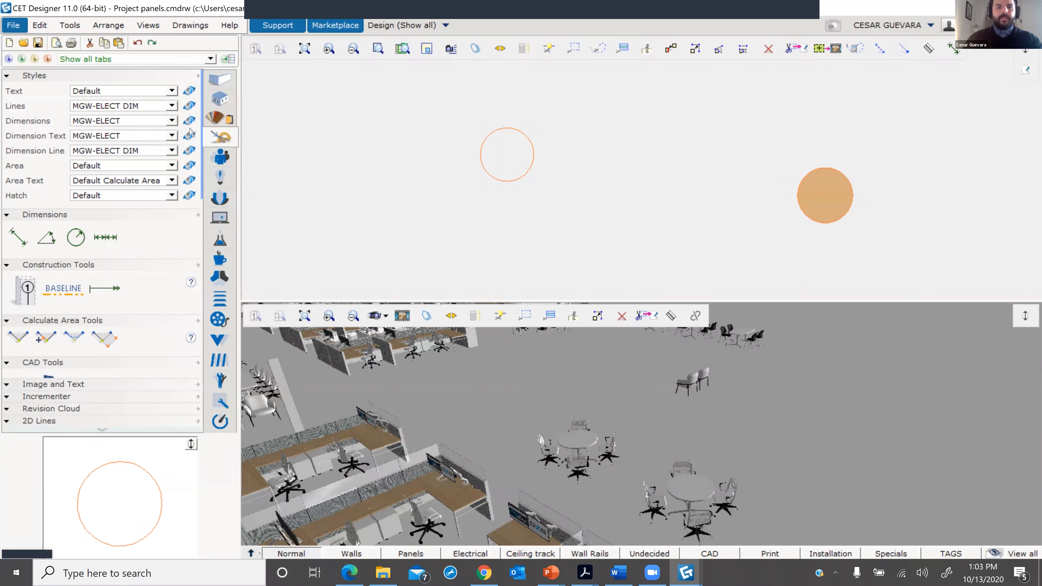
- Draw a 2D circle by center and radius in the plan, beside the outlined orange circle, and deselect it
scroll(146, 144, "down", 12)
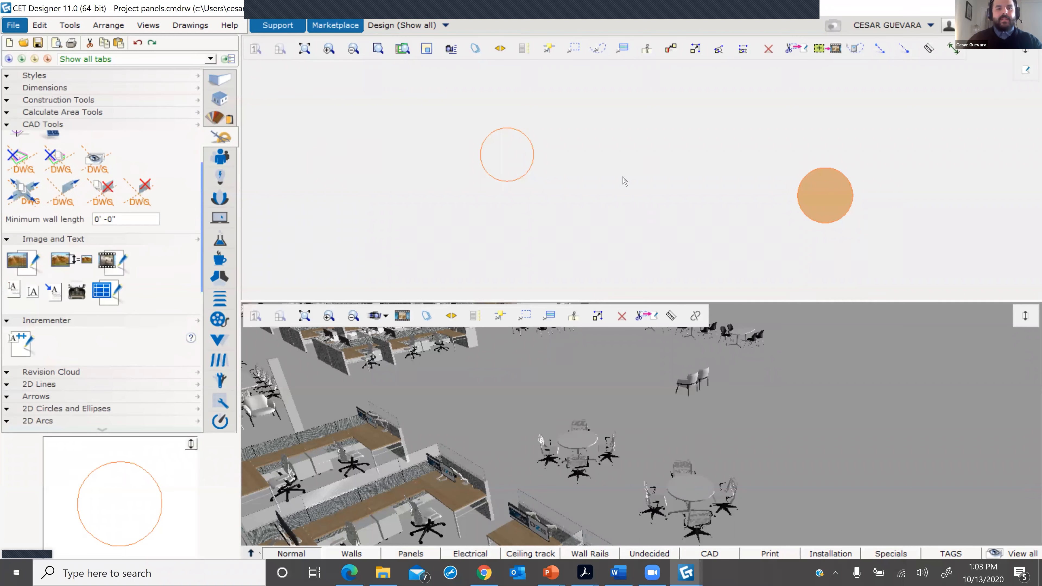
scroll(153, 183, "down", 15)
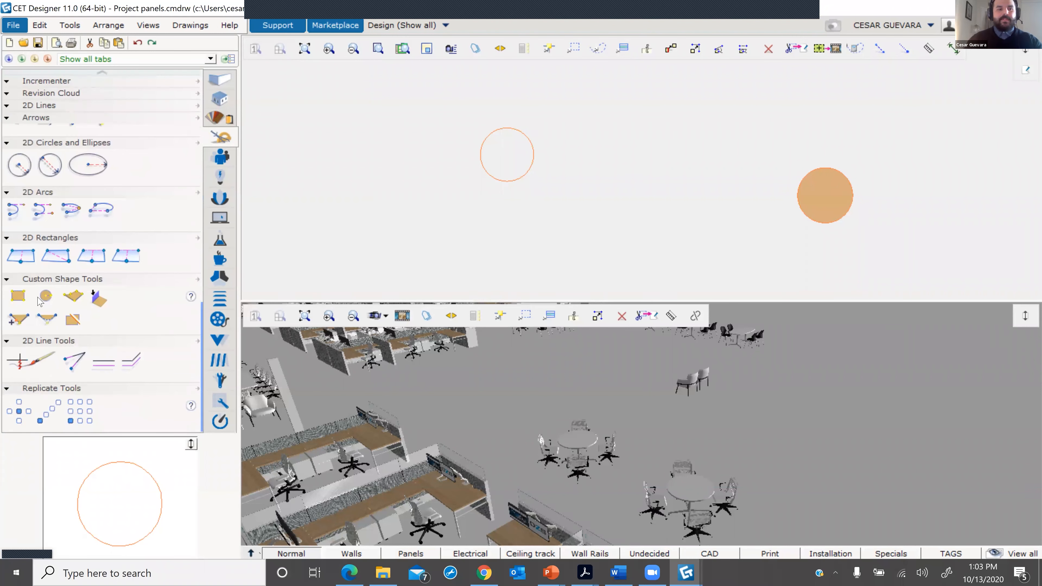
scroll(37, 267, "up", 1)
left_click(19, 209)
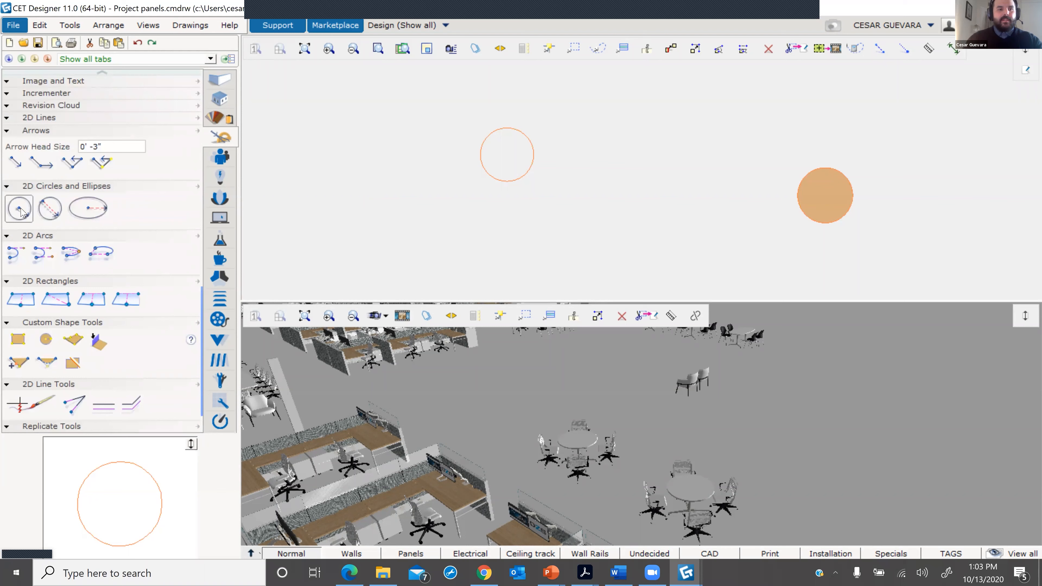
left_click(380, 187)
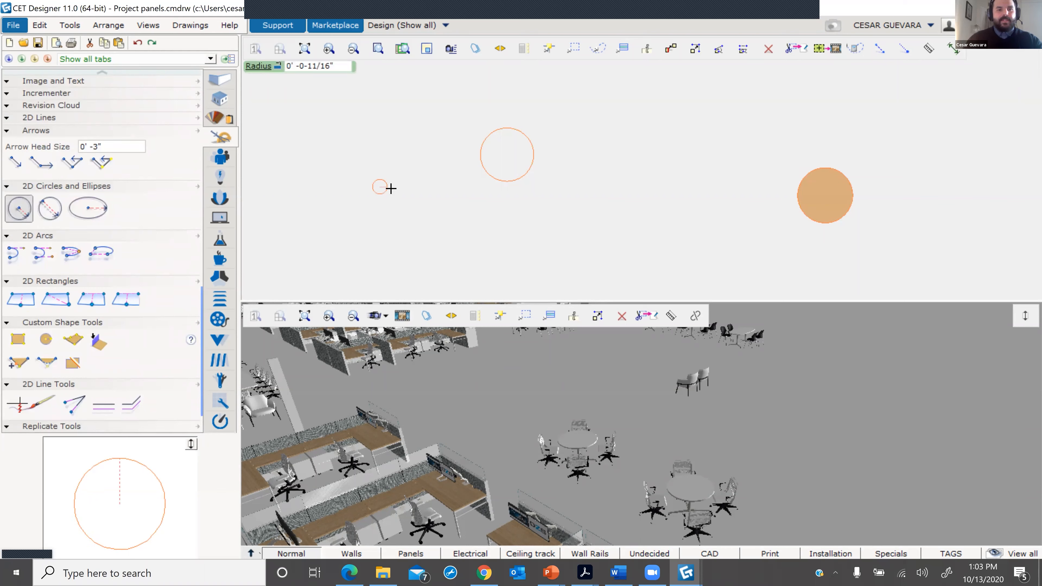
left_click(406, 189)
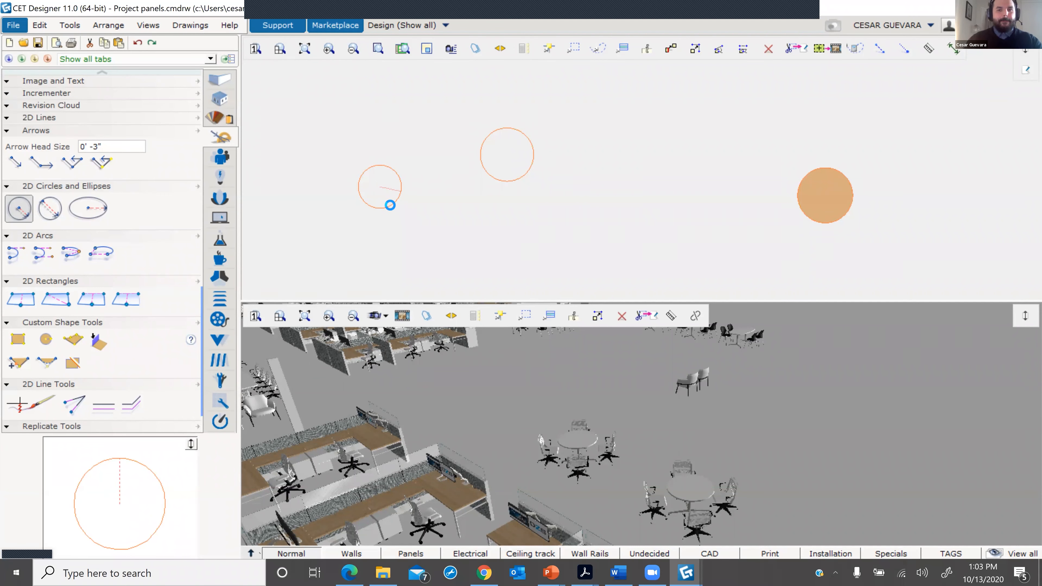
key("Escape")
scroll(444, 210, "down", 2)
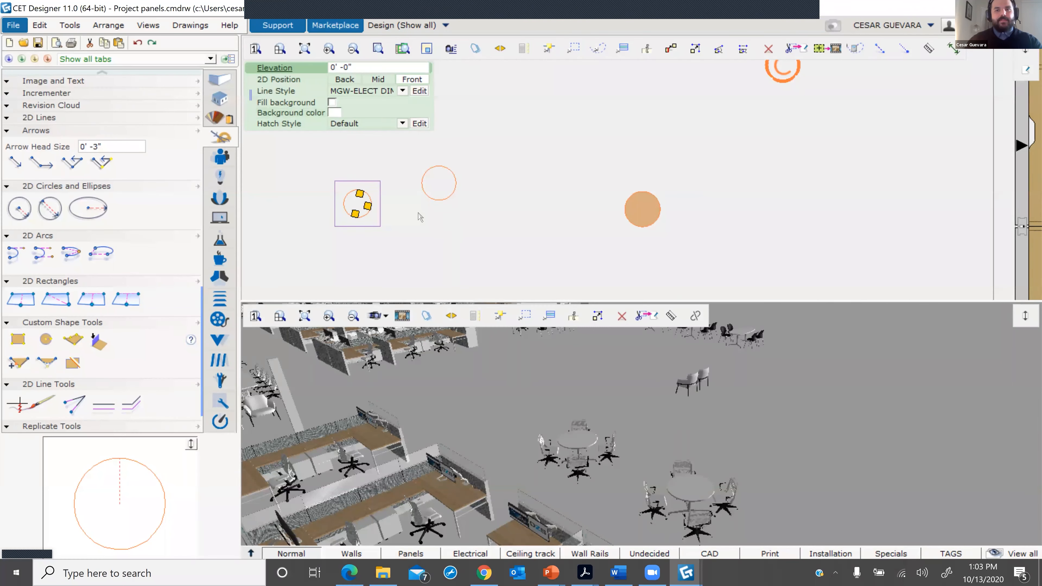
scroll(348, 205, "up", 3)
scroll(396, 200, "down", 3)
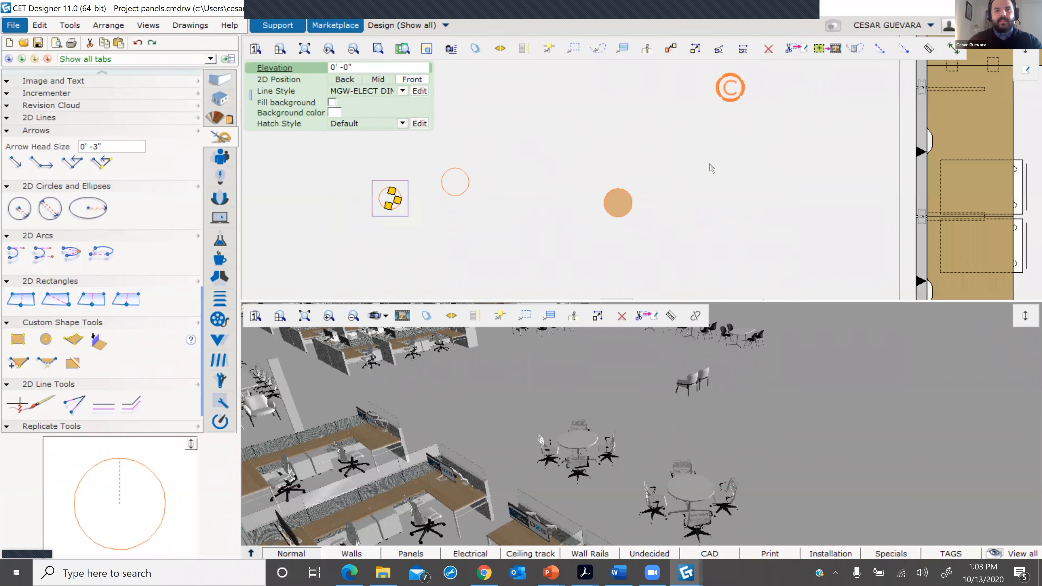
scroll(340, 127, "up", 1)
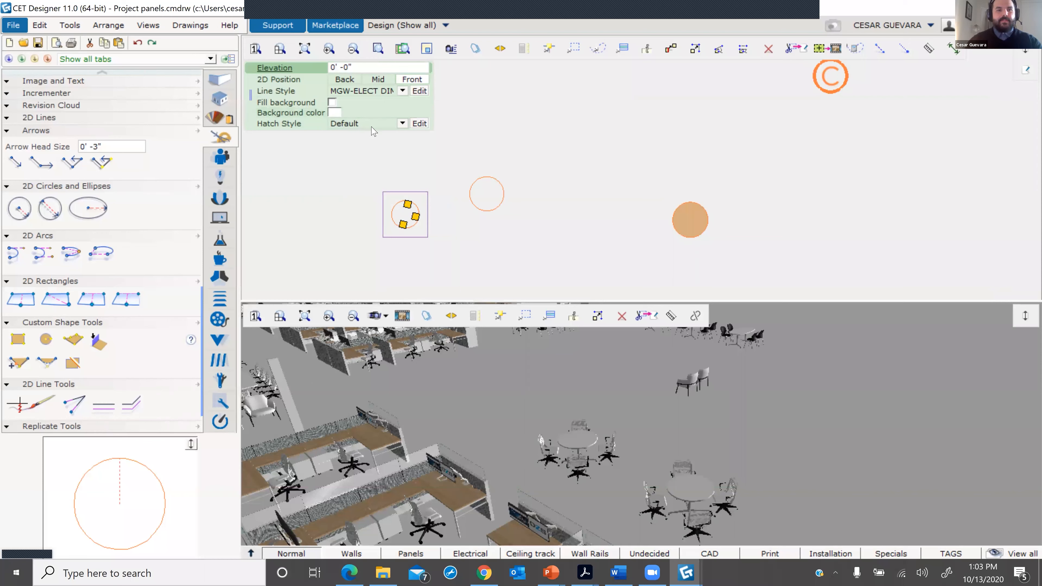
left_click(563, 179)
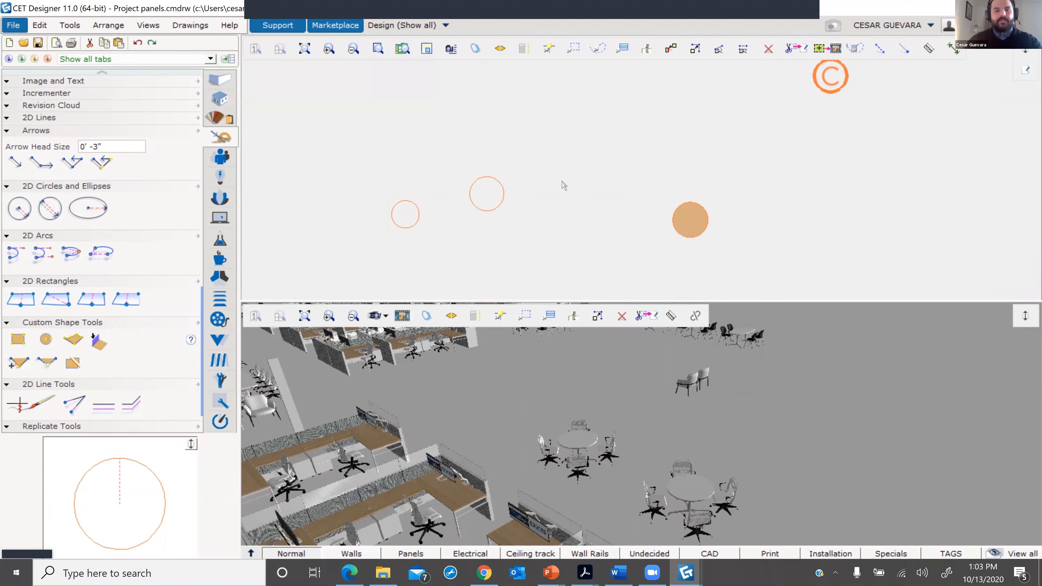
- Examine the circled C text symbols and the plain circles in the plan
scroll(514, 195, "down", 2)
scroll(460, 197, "up", 2)
scroll(469, 224, "down", 2)
scroll(427, 201, "up", 3)
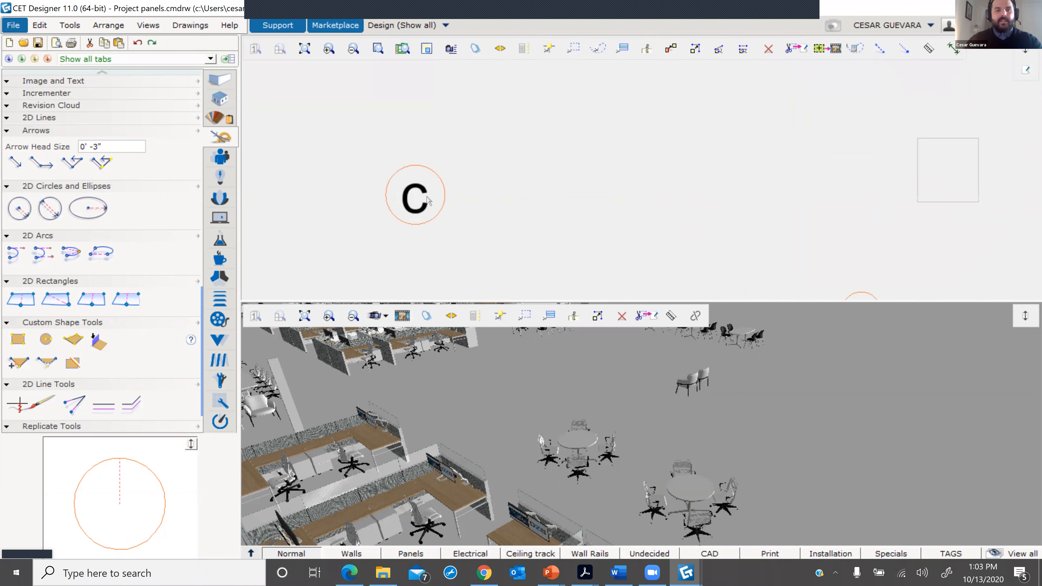
scroll(421, 195, "down", 2)
scroll(664, 187, "up", 3)
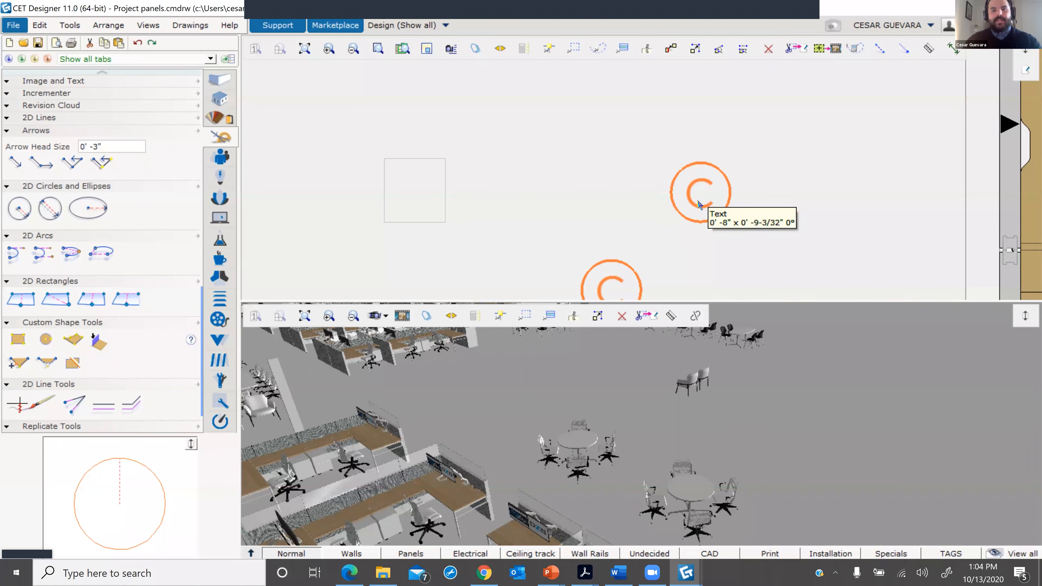
scroll(677, 193, "down", 3)
scroll(549, 138, "up", 3)
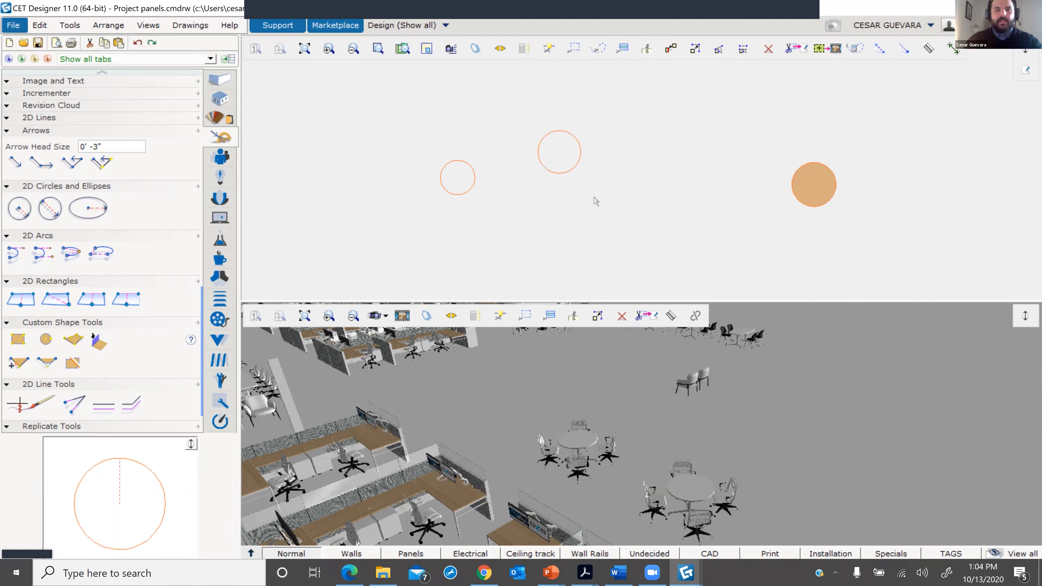
left_click_drag(599, 207, 489, 102)
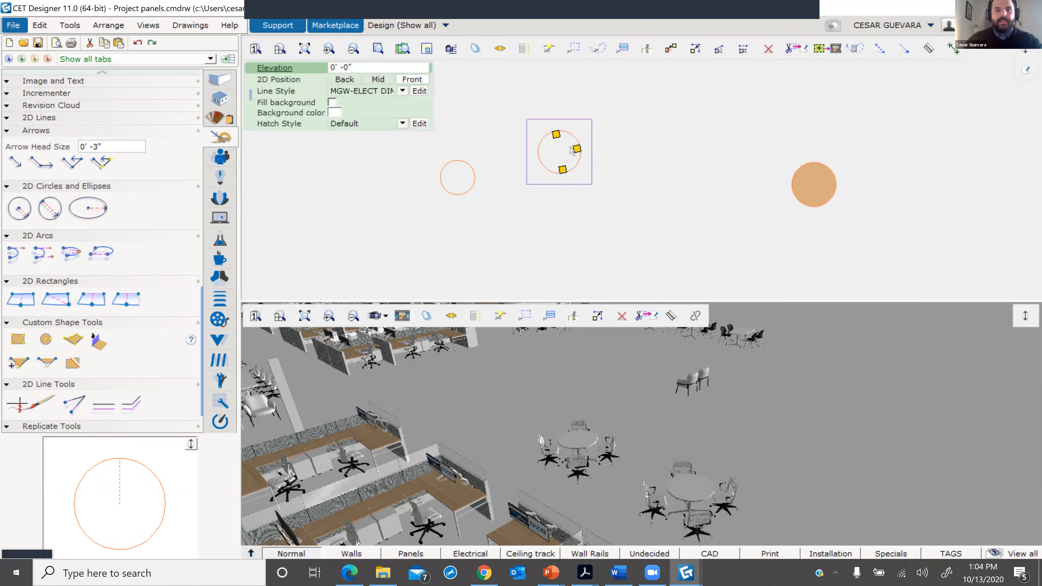
right_click(567, 150)
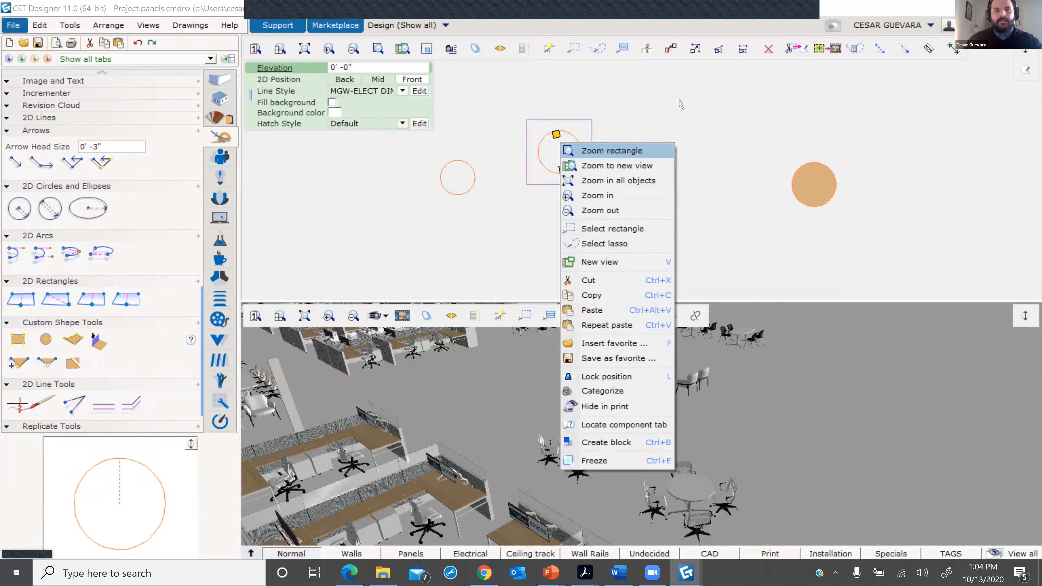
left_click(611, 151)
right_click(588, 192)
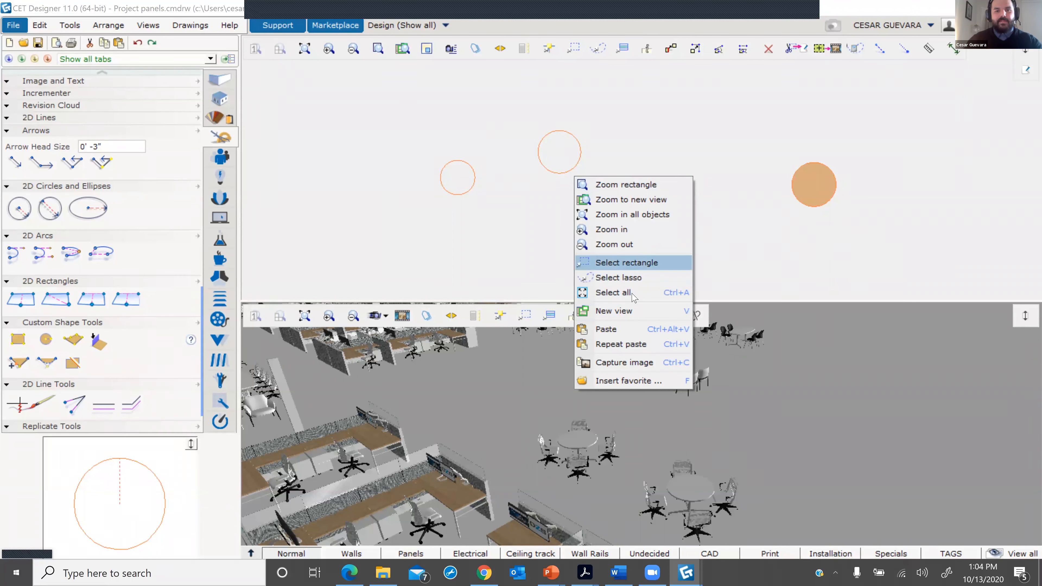
left_click(645, 392)
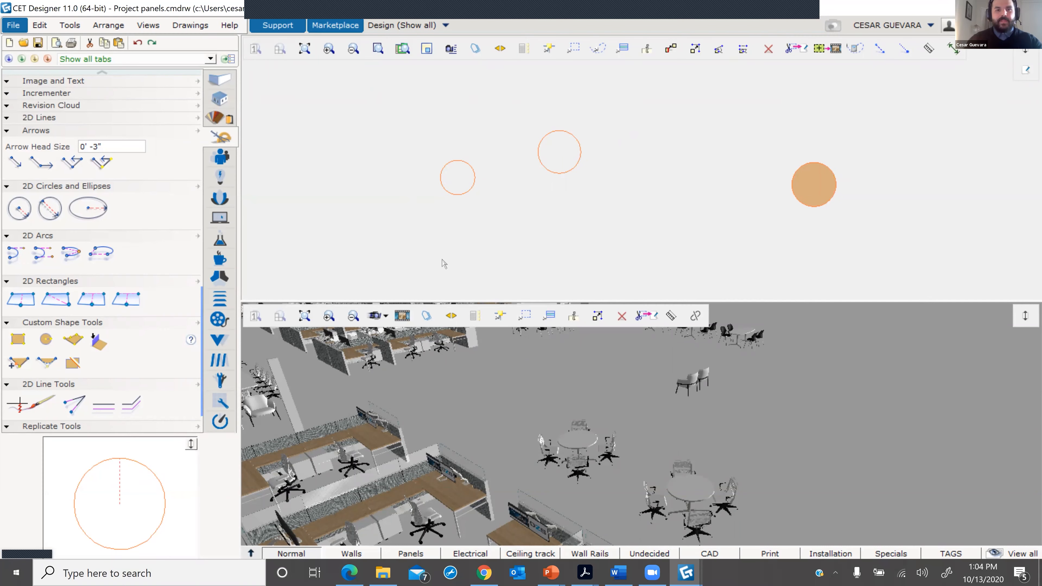
- Load the favorite Elec core sym.cmfav for insertion into the drawing
right_click(631, 156)
key("f")
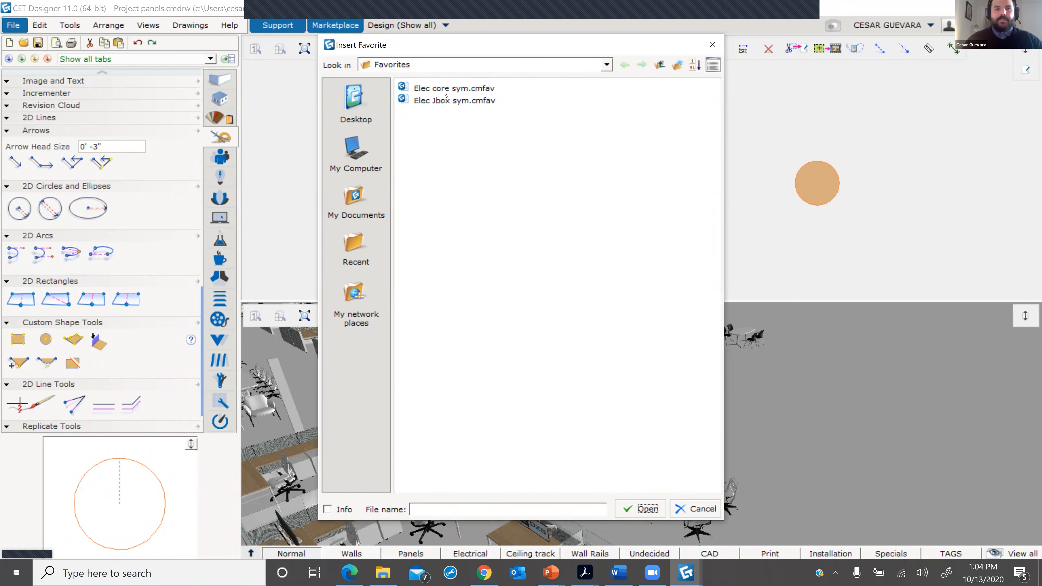
left_click(454, 88)
left_click(647, 509)
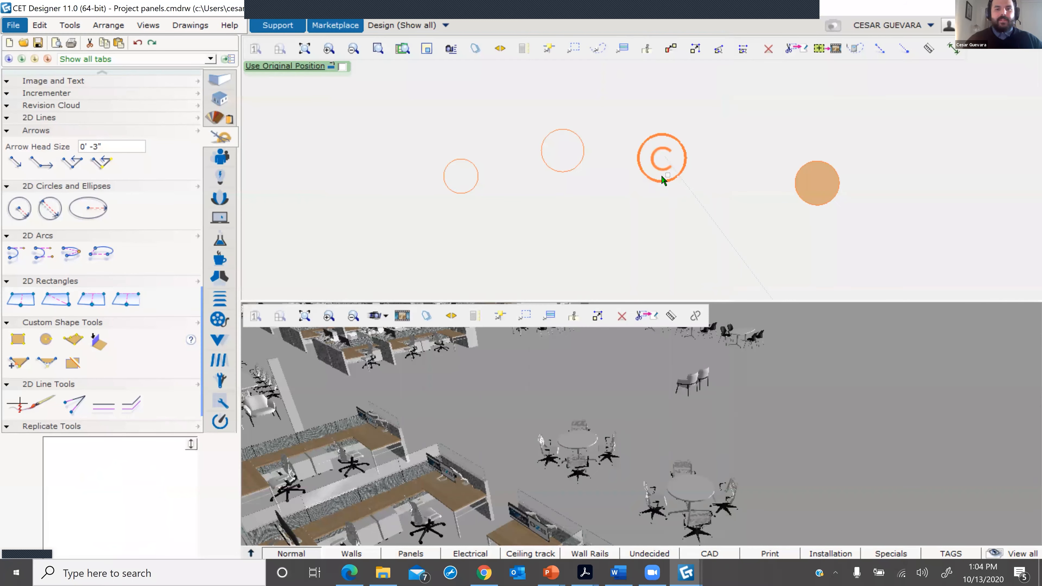
- Place the circled C core symbol in the plan between the filled orange circle and the workstations
scroll(745, 202, "up", 5)
scroll(745, 203, "down", 4)
middle_click_drag(744, 204, 560, 199)
scroll(566, 196, "up", 1)
scroll(564, 193, "up", 2)
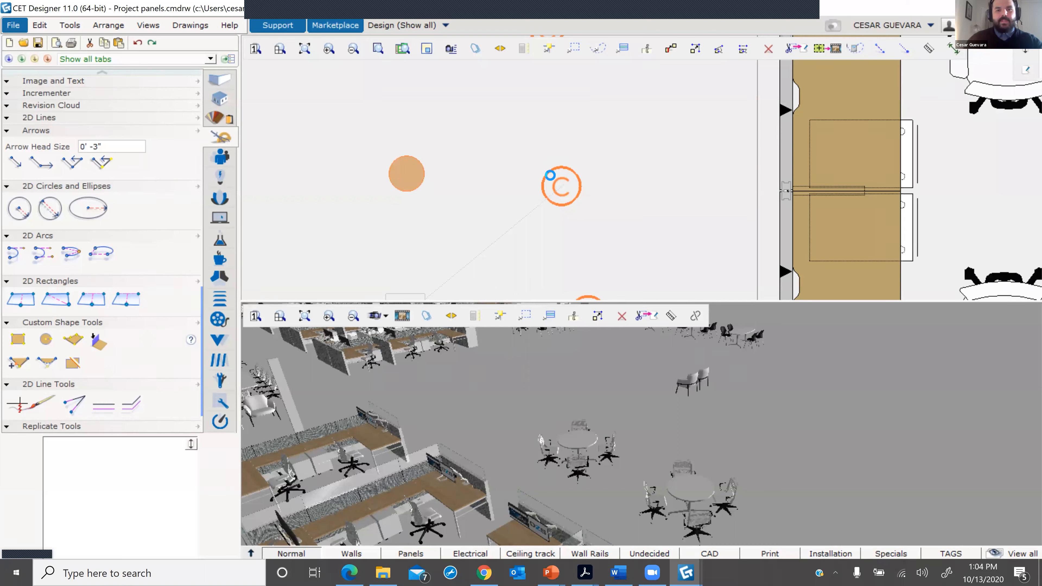
left_click(562, 185)
key("ctrl+v")
key("Escape")
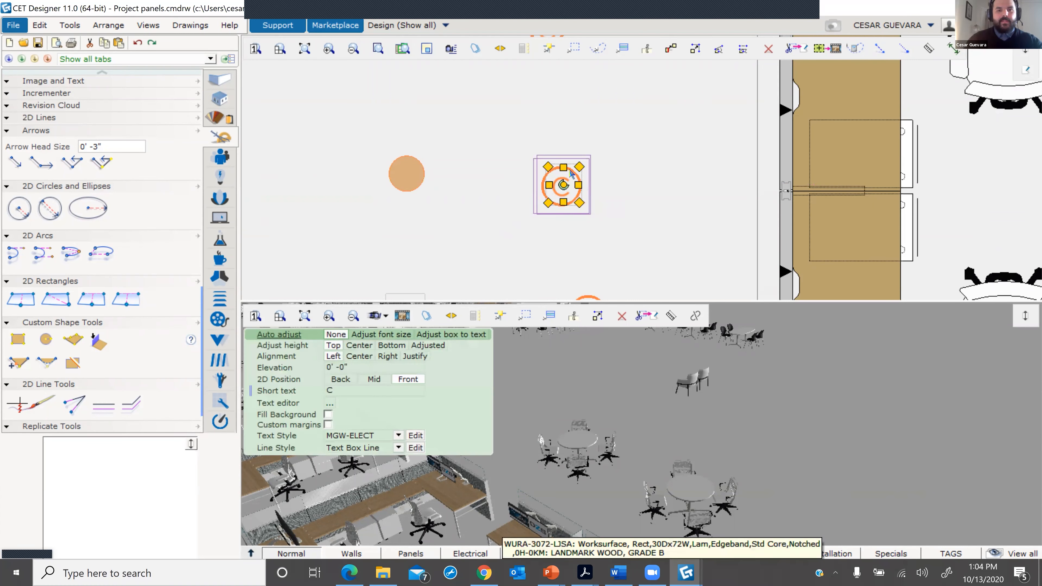
left_click(604, 200)
- Inspect the placed core symbol and the text properties of its letter C
scroll(591, 213, "down", 3)
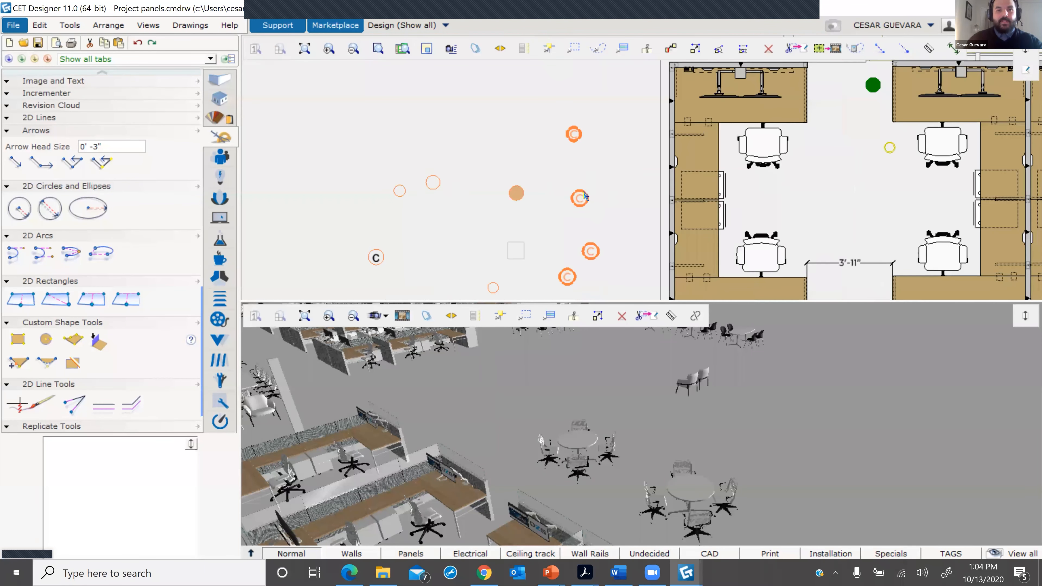
scroll(580, 197, "up", 2)
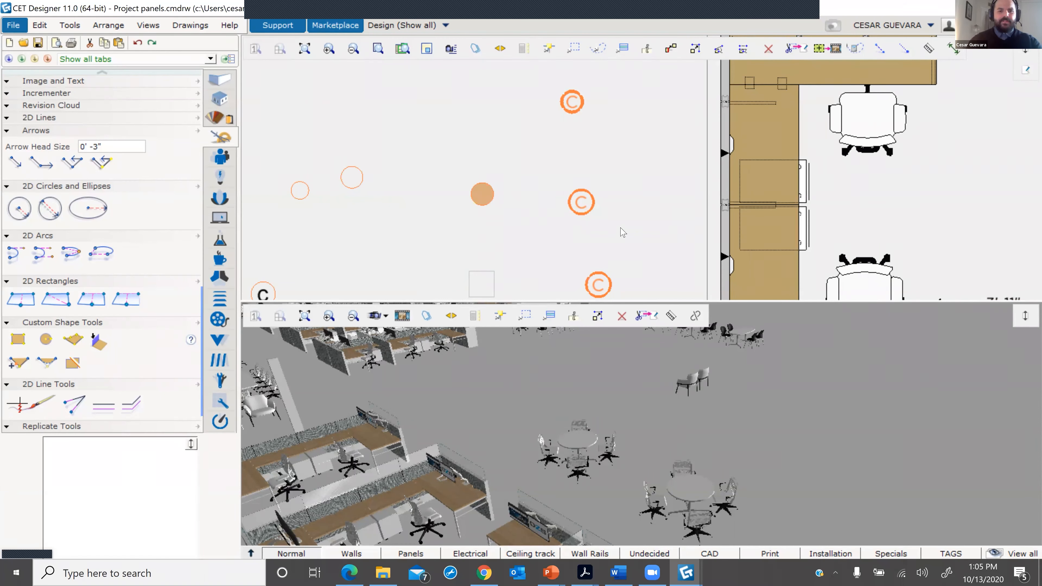
scroll(597, 208, "up", 3)
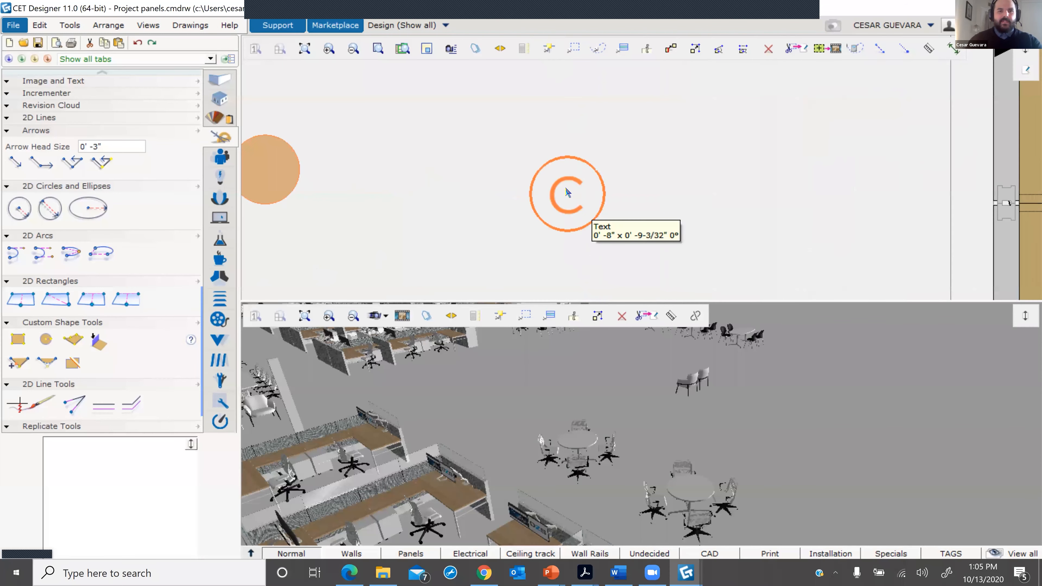
scroll(567, 192, "down", 2)
left_click(583, 198)
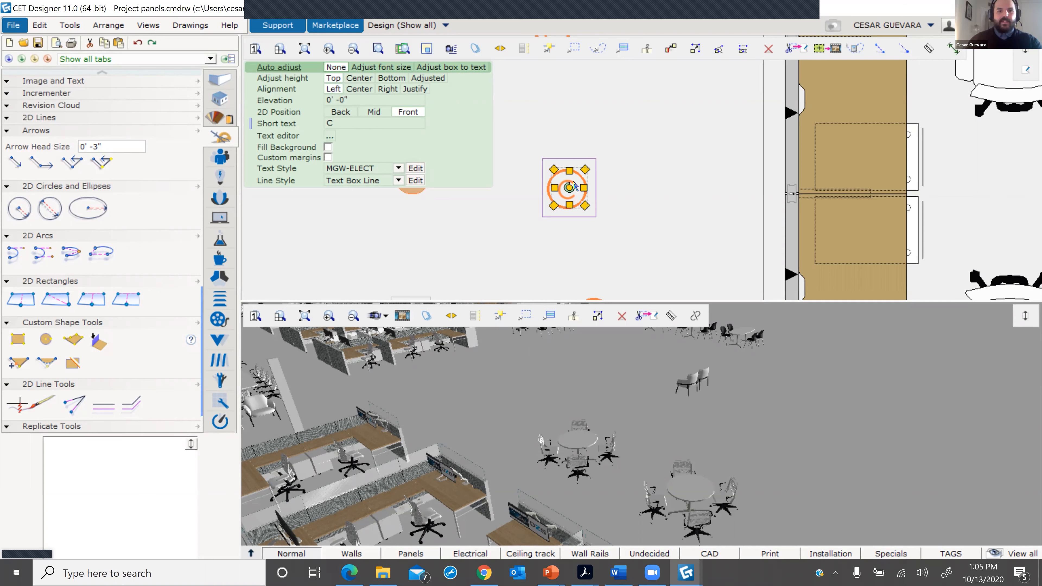
scroll(576, 186, "up", 3)
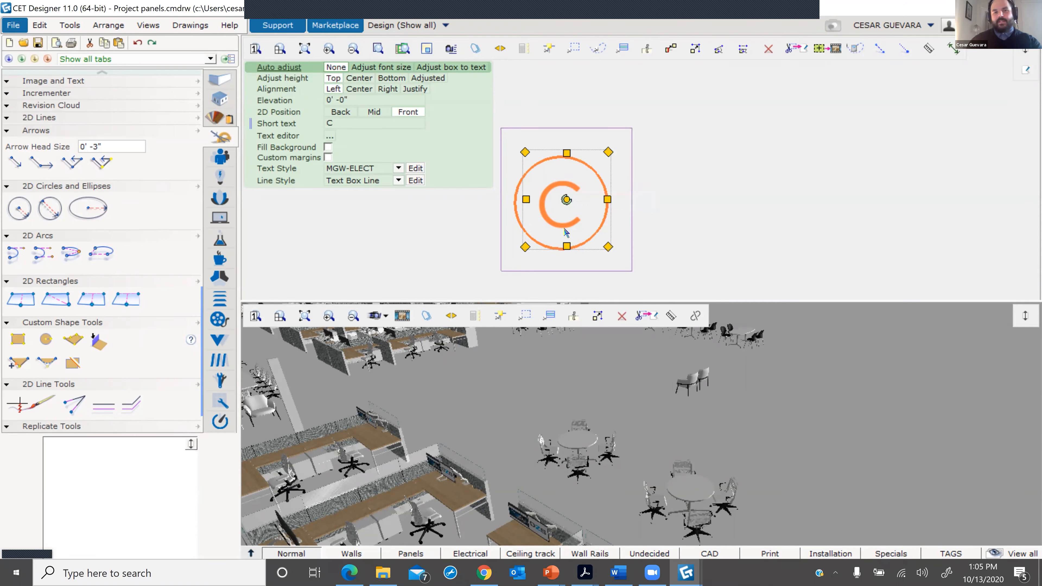
scroll(664, 193, "down", 5)
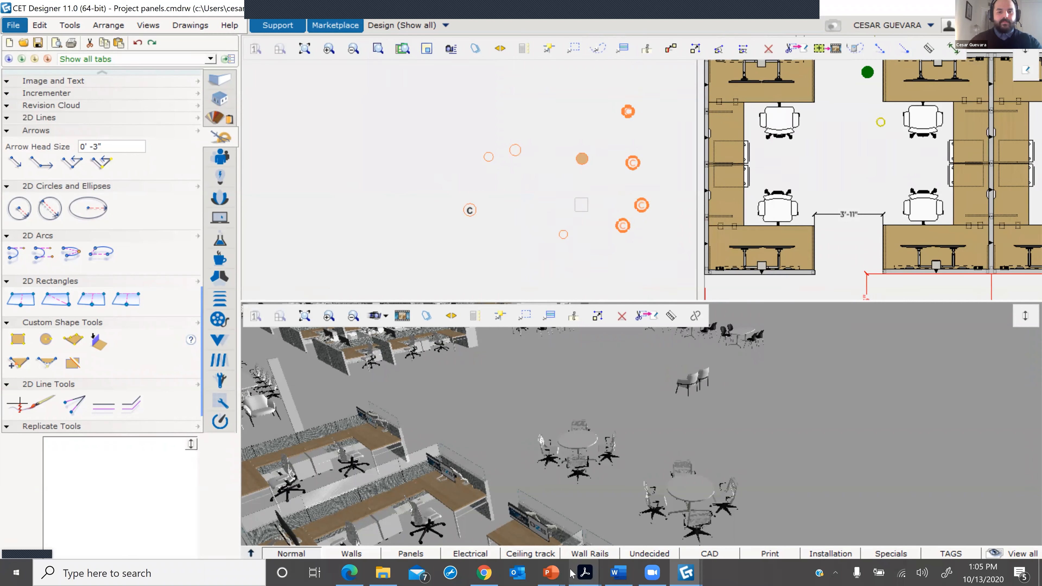
- Switch to the PowerPoint slide show and advance to the slide with the Dimensions instructions
mouse_move(549, 573)
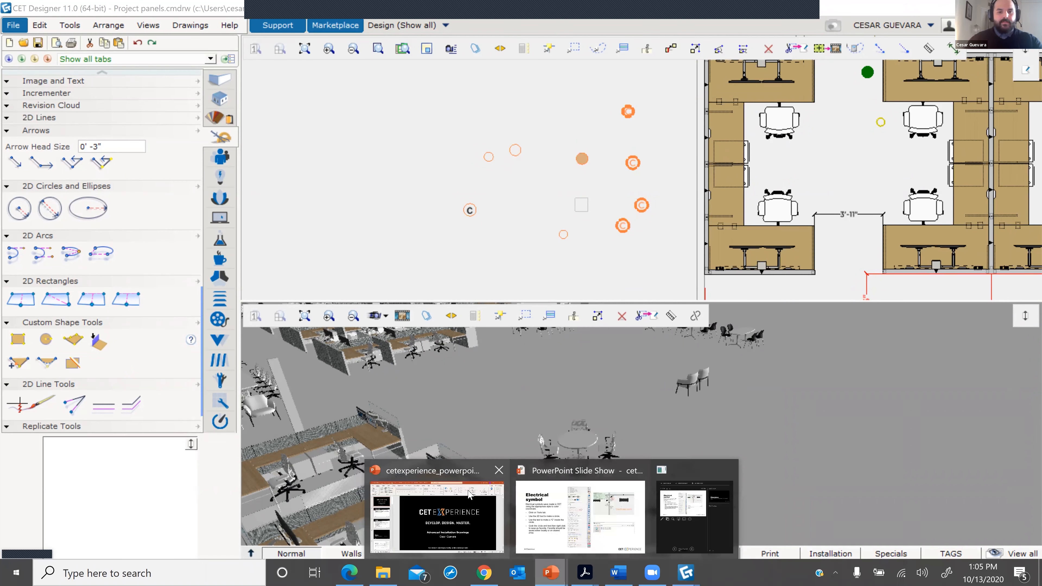
left_click(580, 517)
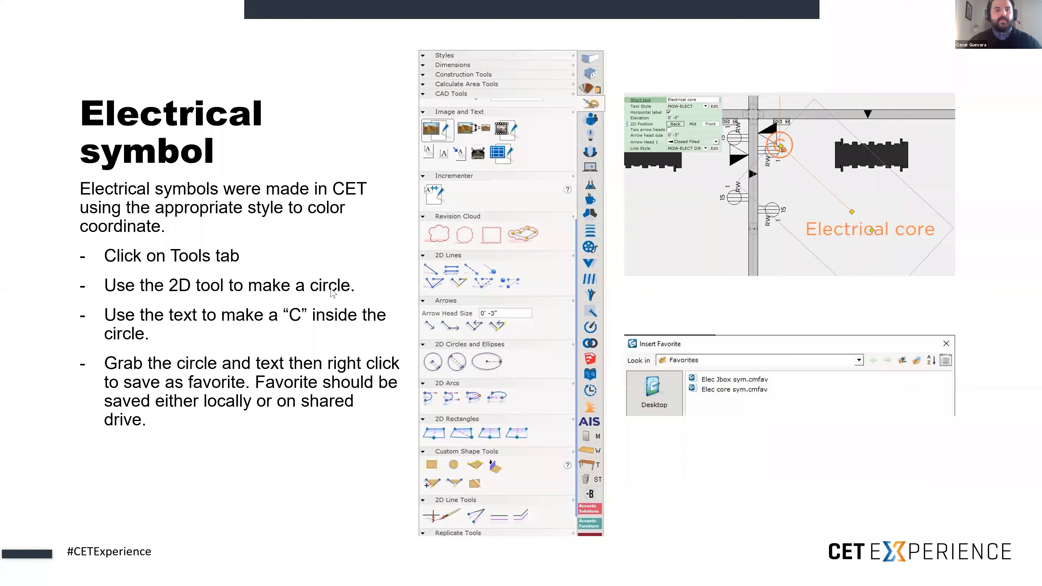
left_click(285, 319)
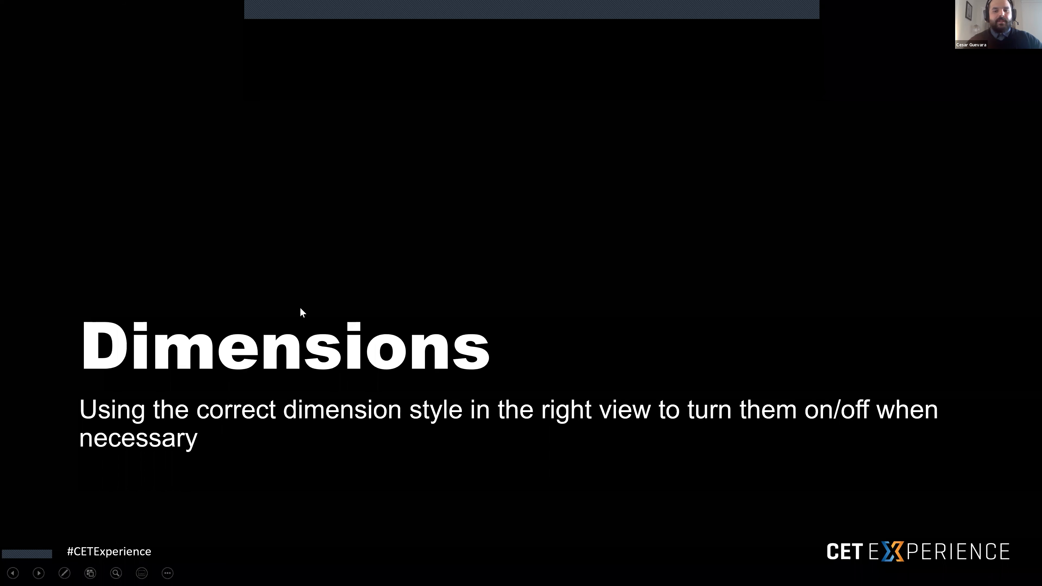
left_click(539, 281)
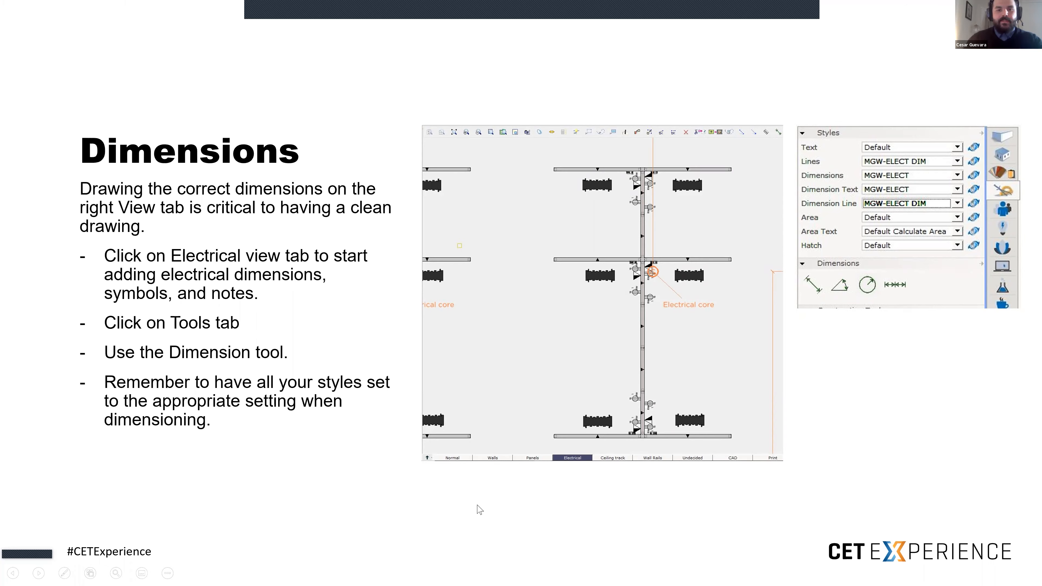
- Return from the slide show to the CET Designer drawing
key("super")
mouse_move(561, 573)
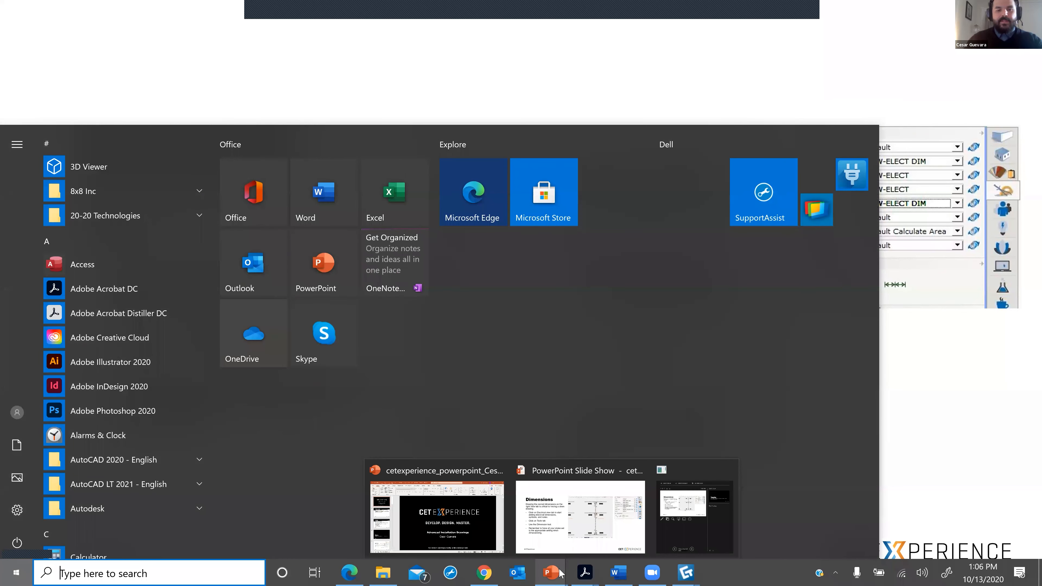
mouse_move(653, 573)
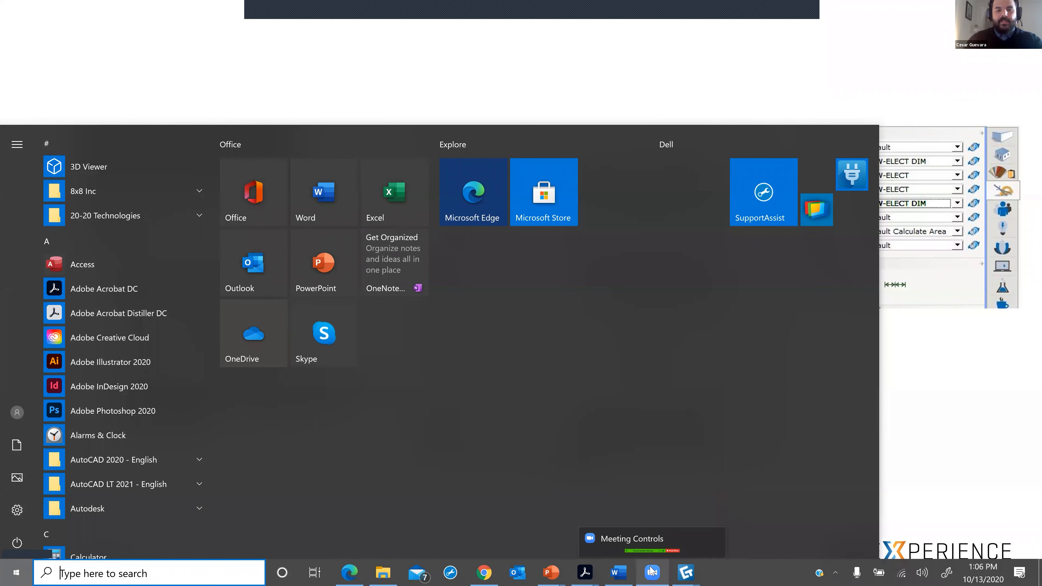
mouse_move(686, 573)
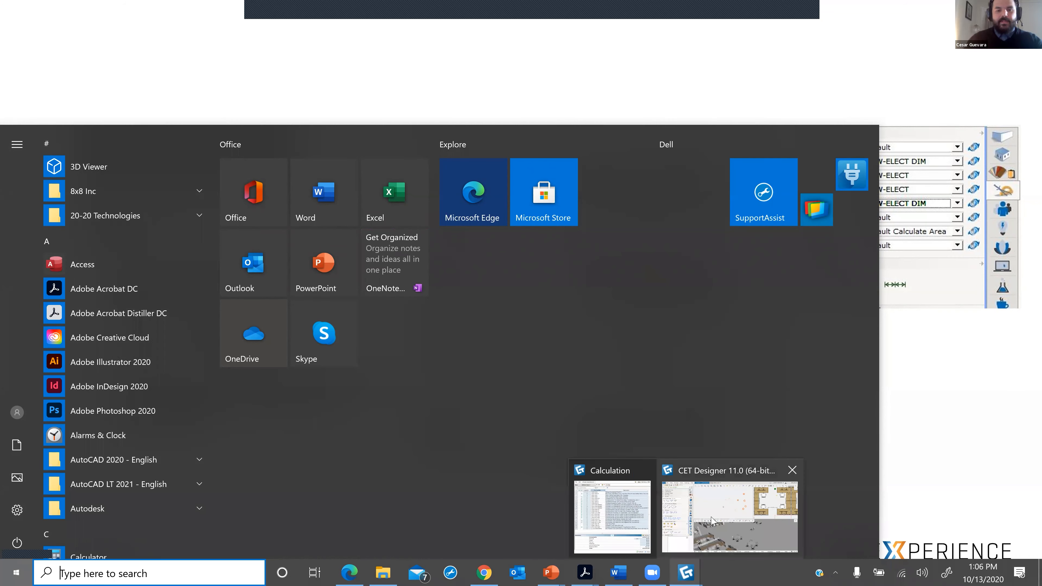
left_click(710, 518)
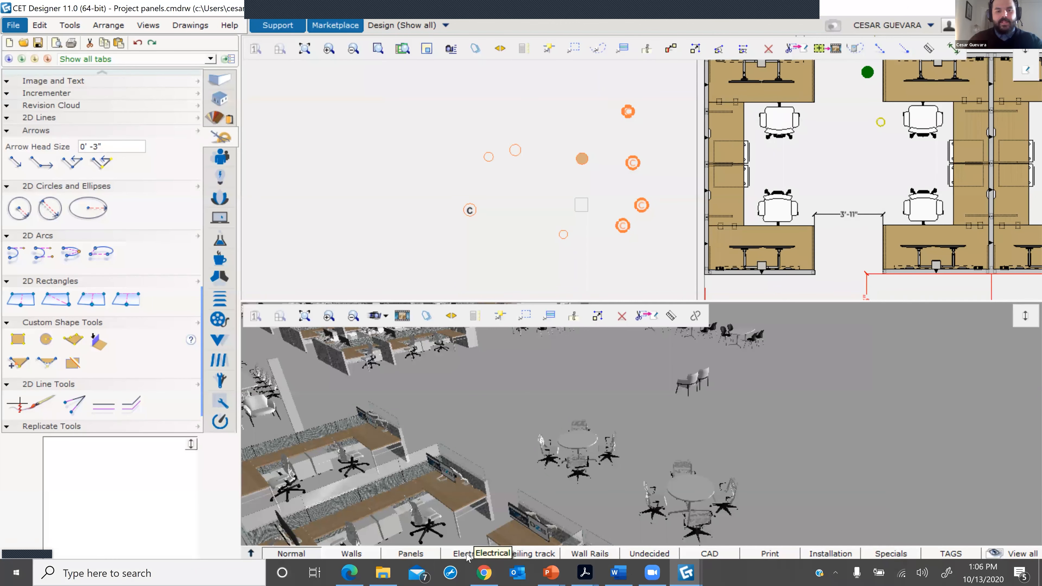
- Show the Electrical drawing view and examine the power and data symbols in the upper-left corner of the first workstation cluster
left_click(464, 554)
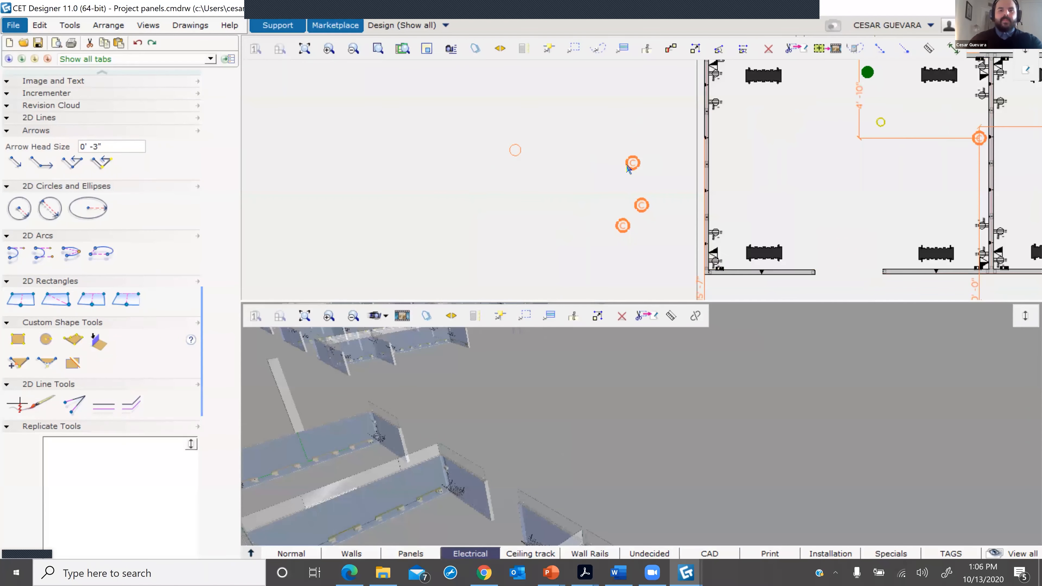
scroll(631, 158, "down", 2)
middle_click_drag(650, 157, 538, 180)
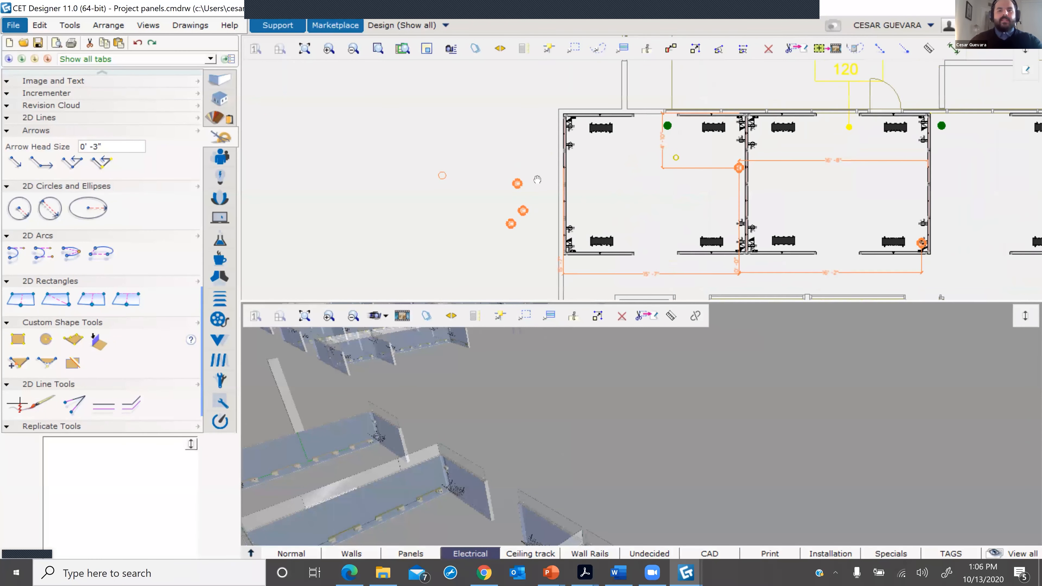
scroll(608, 125, "up", 2)
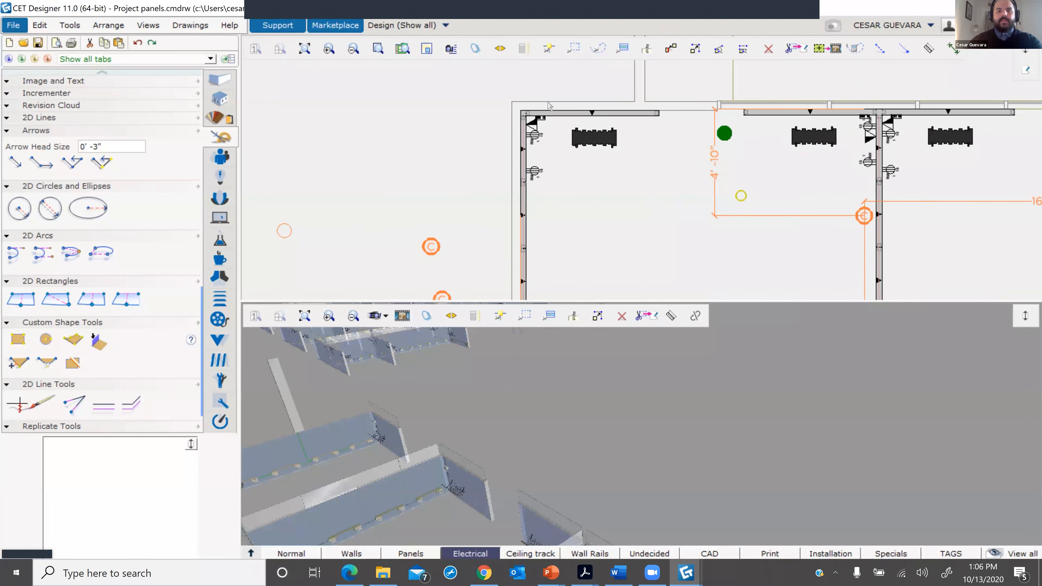
middle_click_drag(549, 105, 490, 84)
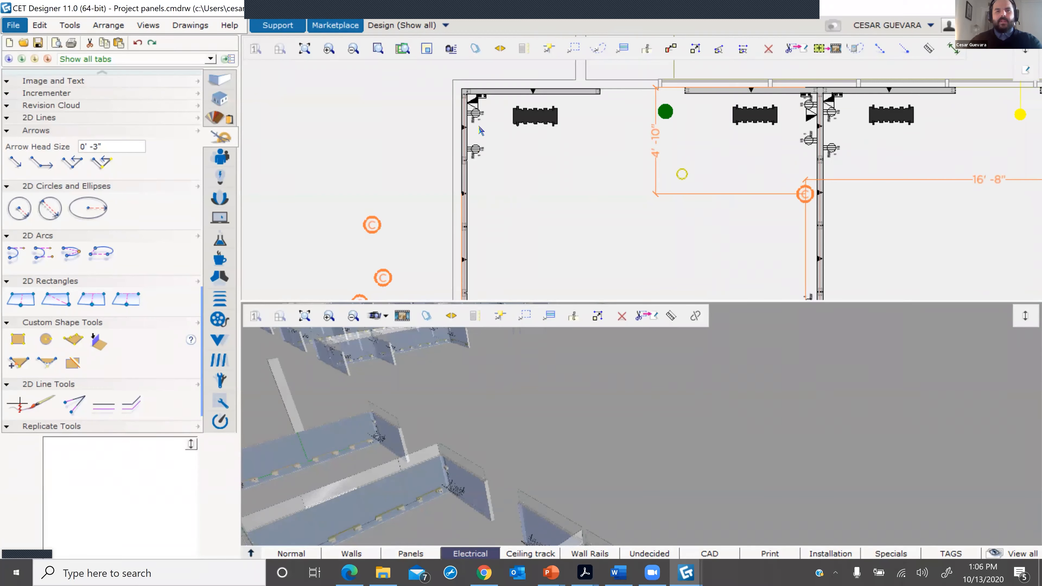
scroll(481, 130, "up", 3)
mouse_move(476, 118)
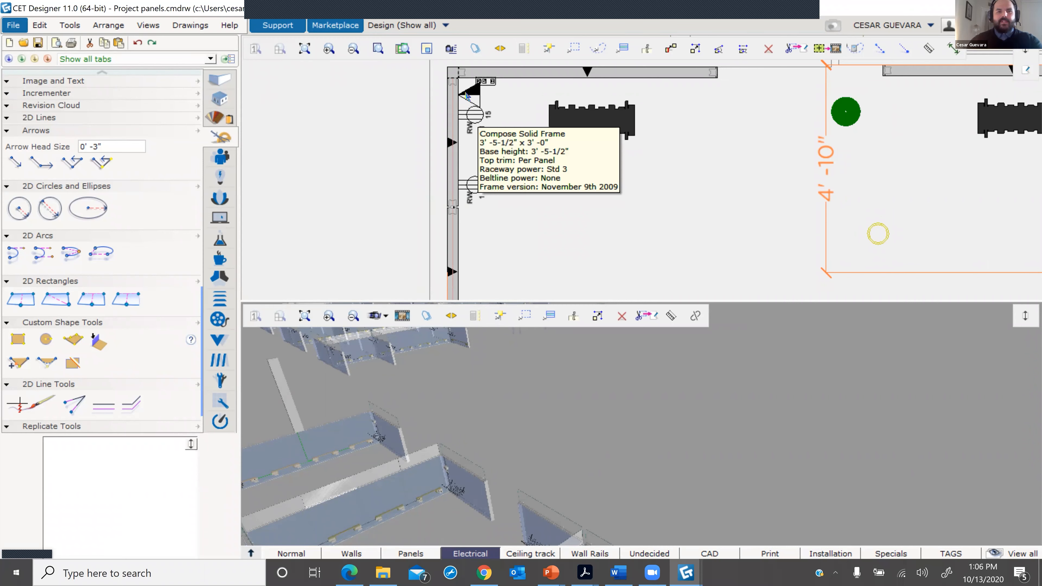
scroll(471, 183, "down", 3)
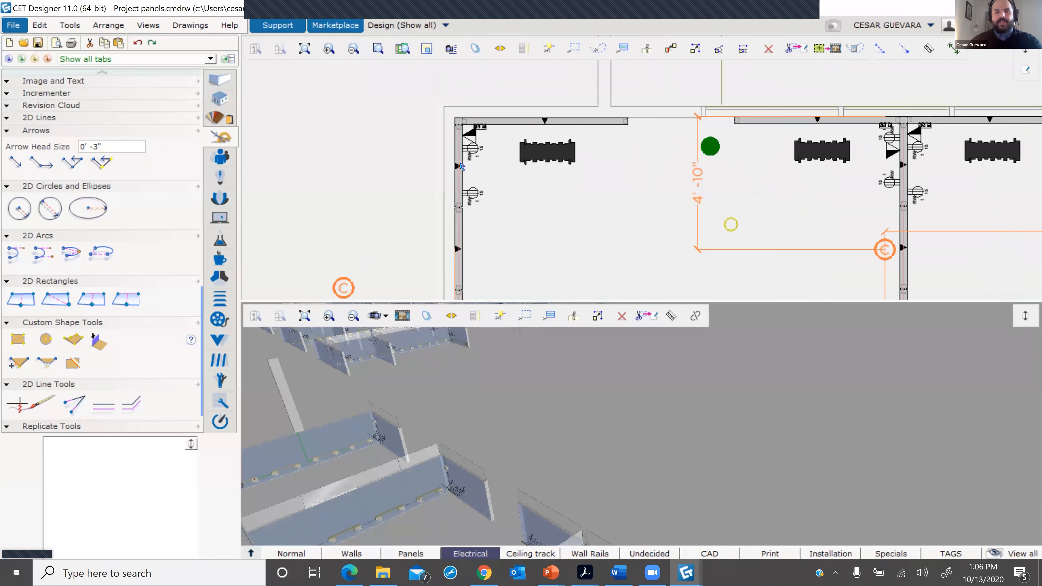
- Inspect the panel raceway power and the wire management basket of the workstations in 3D
middle_click_drag(456, 410, 612, 377)
scroll(617, 456, "up", 5)
middle_click_drag(617, 456, 531, 470)
scroll(563, 434, "down", 5)
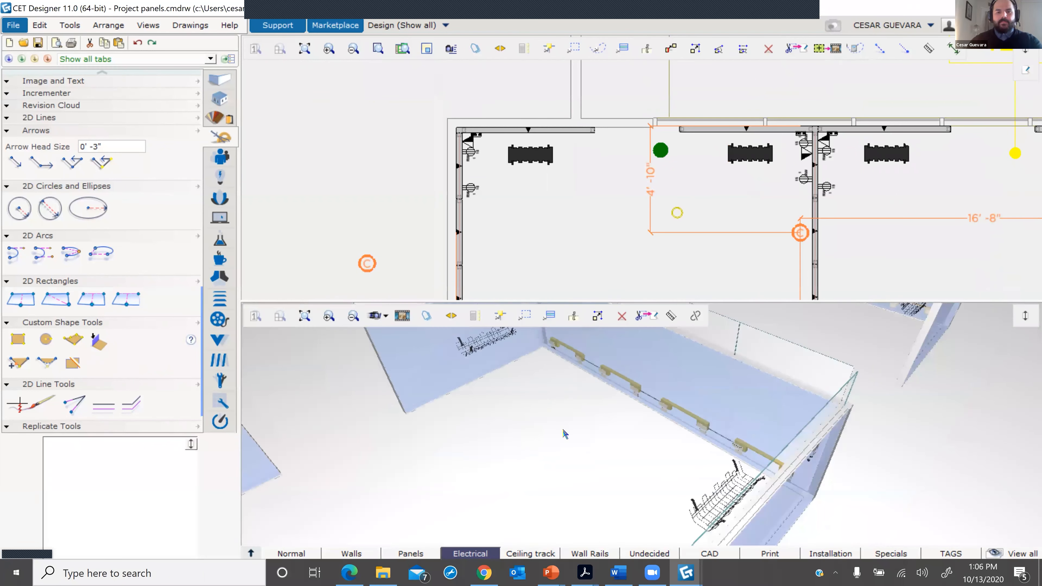
right_click_drag(538, 419, 672, 387)
scroll(673, 388, "up", 5)
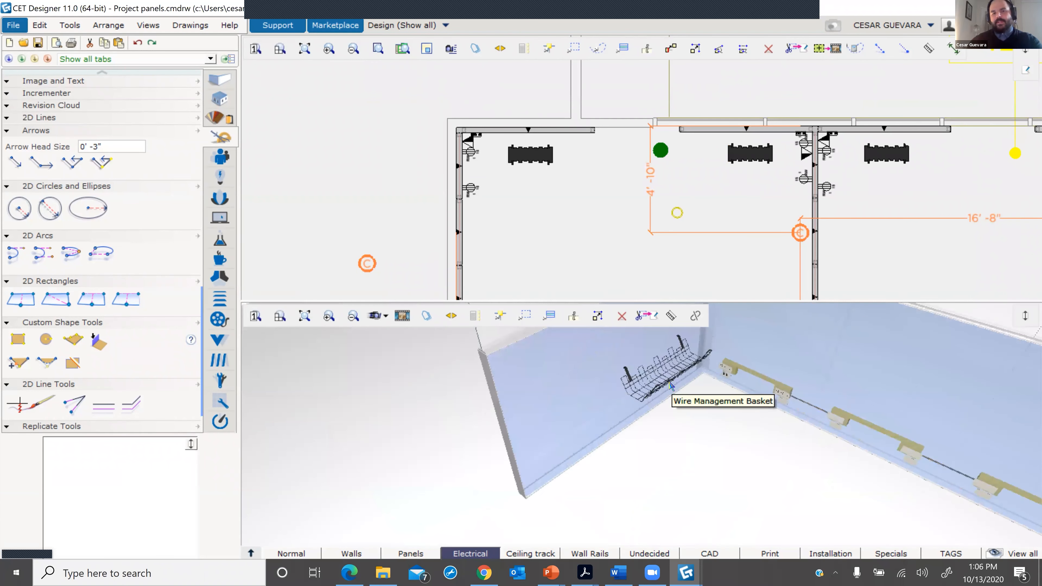
scroll(676, 415, "down", 5)
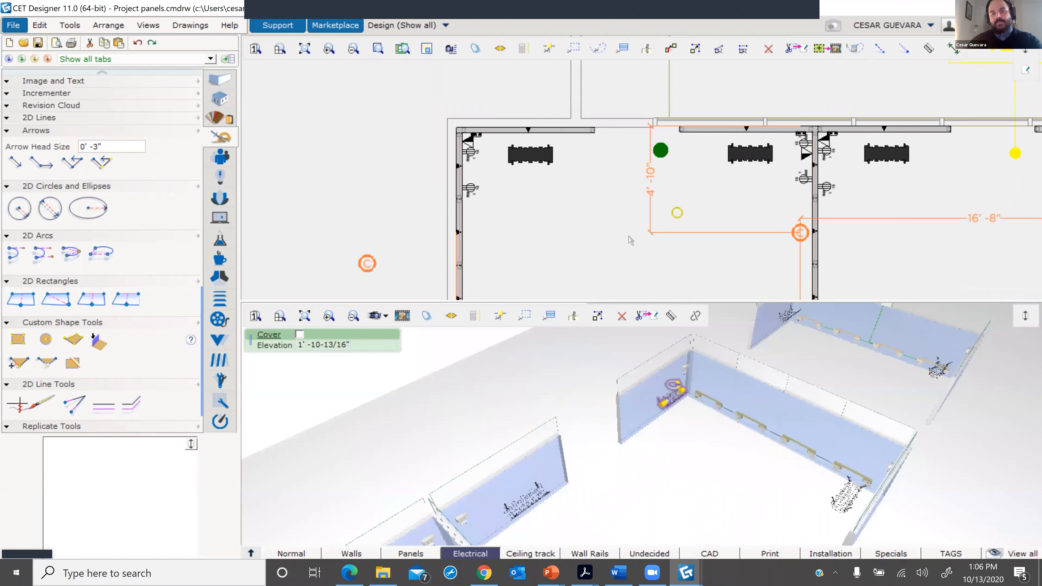
- Examine the electrical symbols, wire baskets and existing electrical dimensions across the workstation clusters in plan
scroll(586, 211, "down", 2)
middle_click_drag(587, 214, 558, 172)
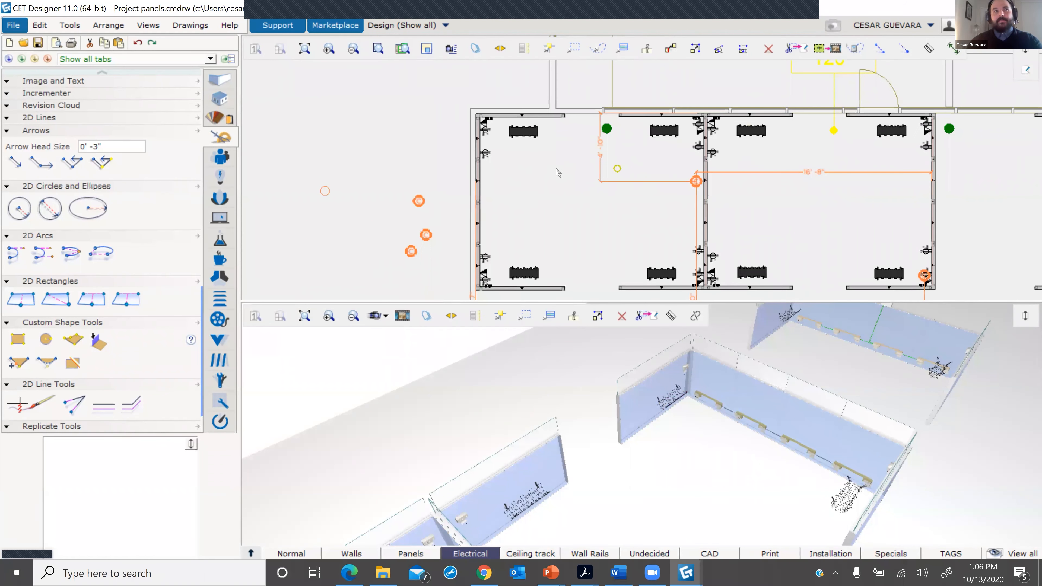
scroll(546, 146, "up", 1)
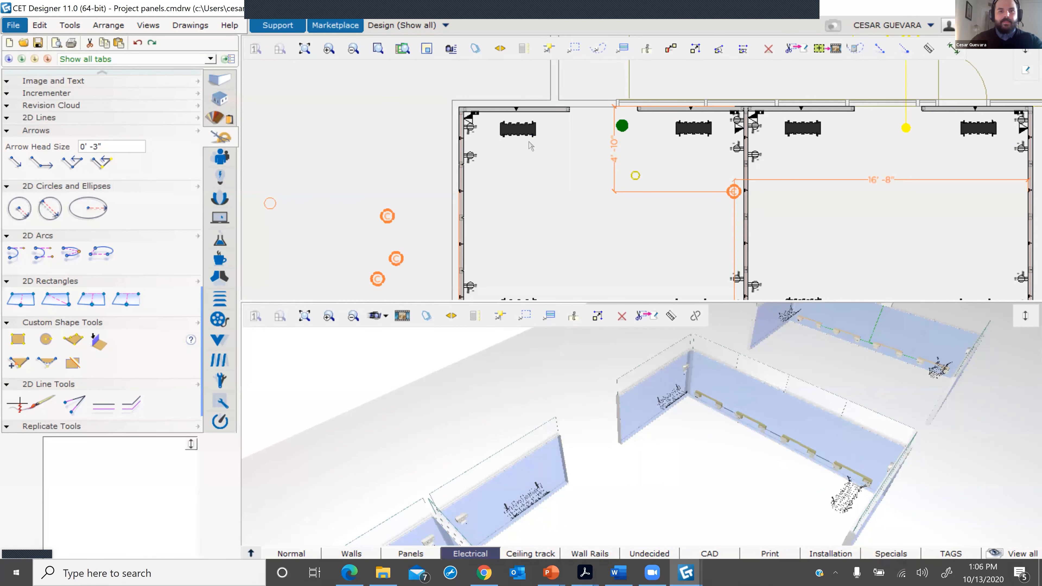
scroll(528, 140, "up", 3)
scroll(533, 135, "down", 3)
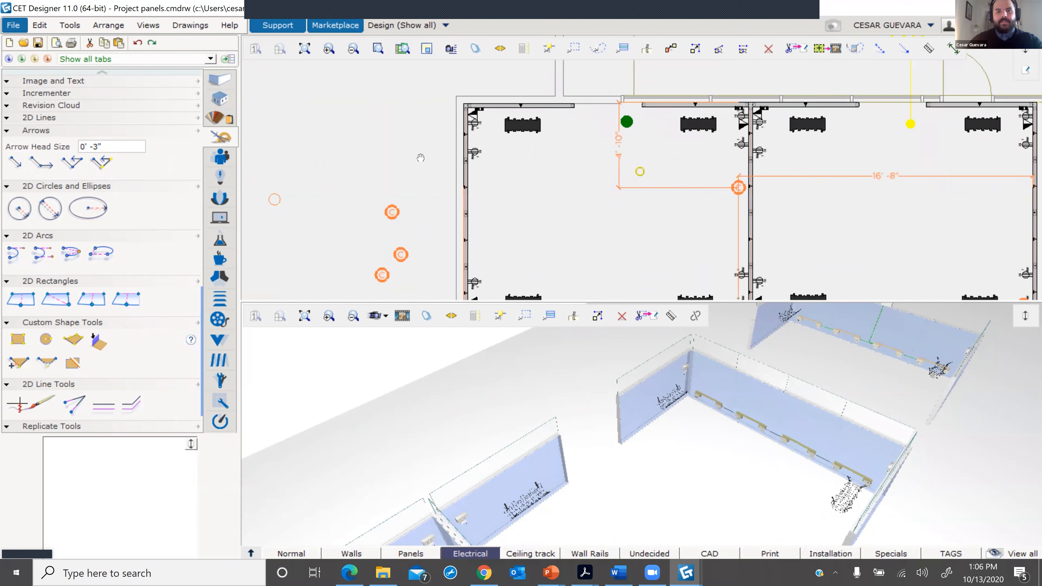
left_click_drag(421, 158, 278, 140)
left_click_drag(539, 237, 534, 200)
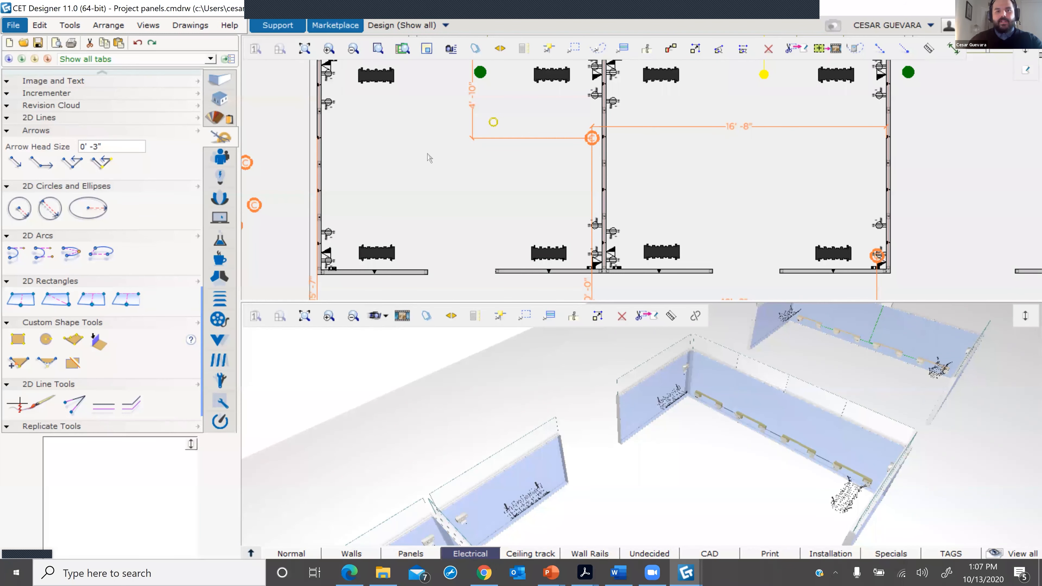
scroll(428, 158, "down", 2)
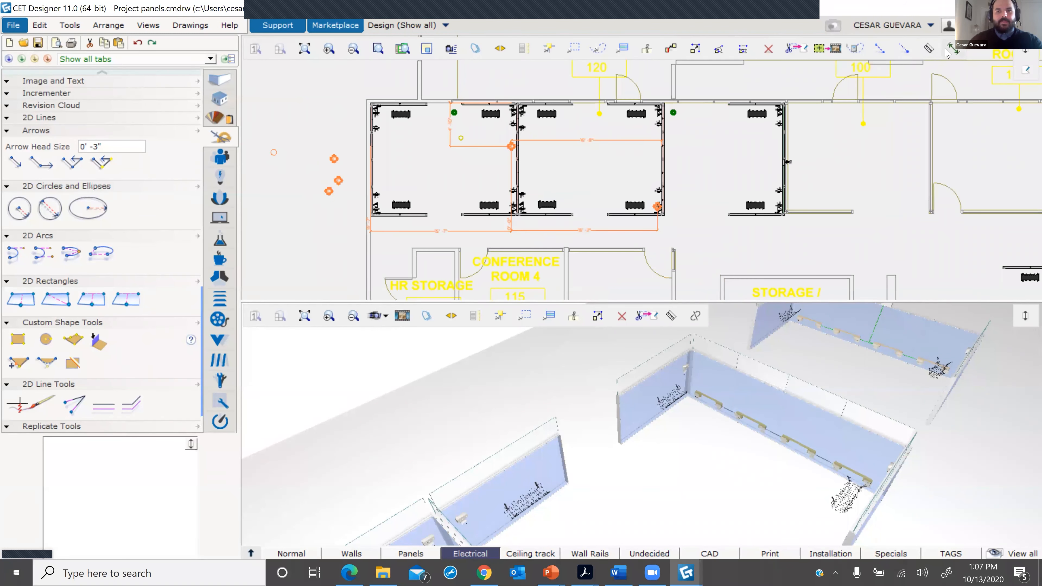
left_click(952, 50)
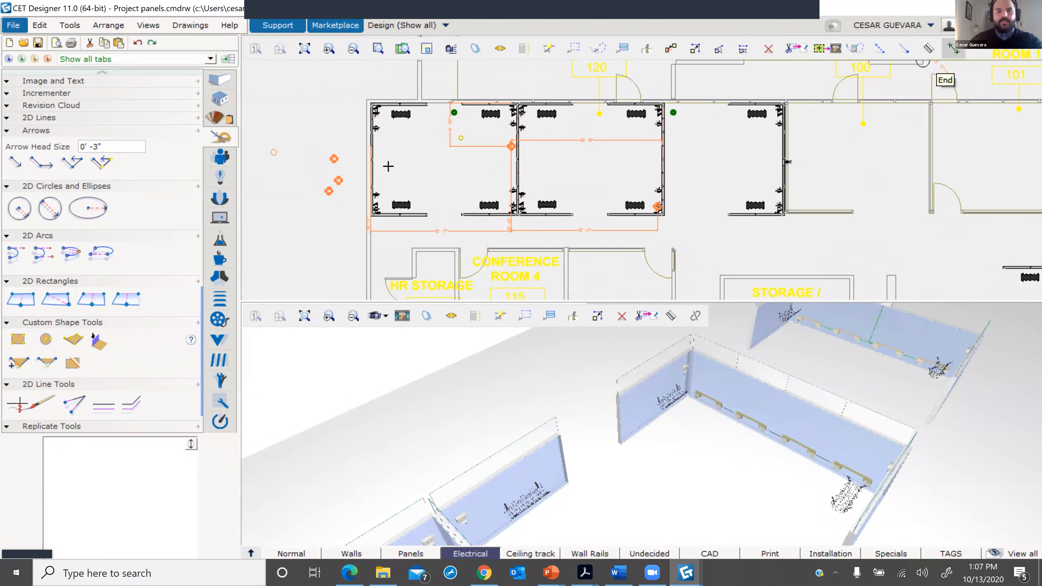
scroll(328, 218, "up", 3)
scroll(385, 231, "down", 5)
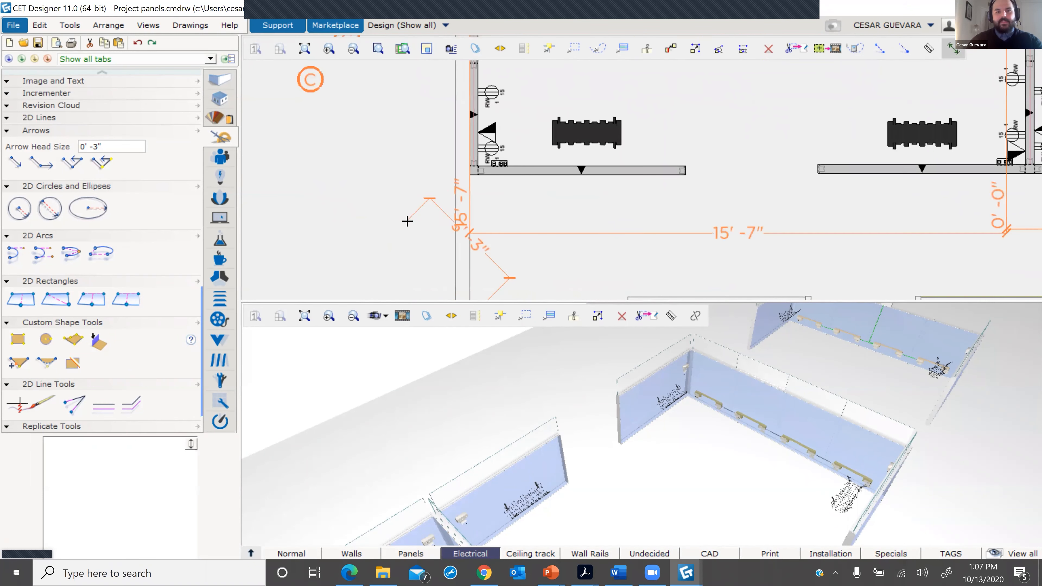
scroll(481, 175, "down", 2)
scroll(575, 142, "up", 2)
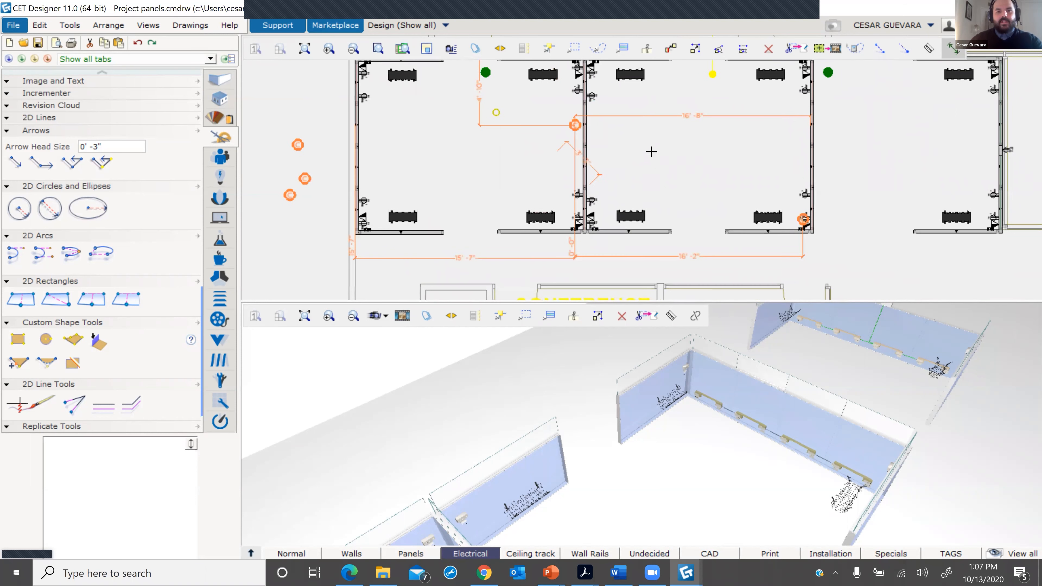
scroll(556, 135, "down", 4)
scroll(697, 171, "up", 7)
scroll(537, 175, "up", 1)
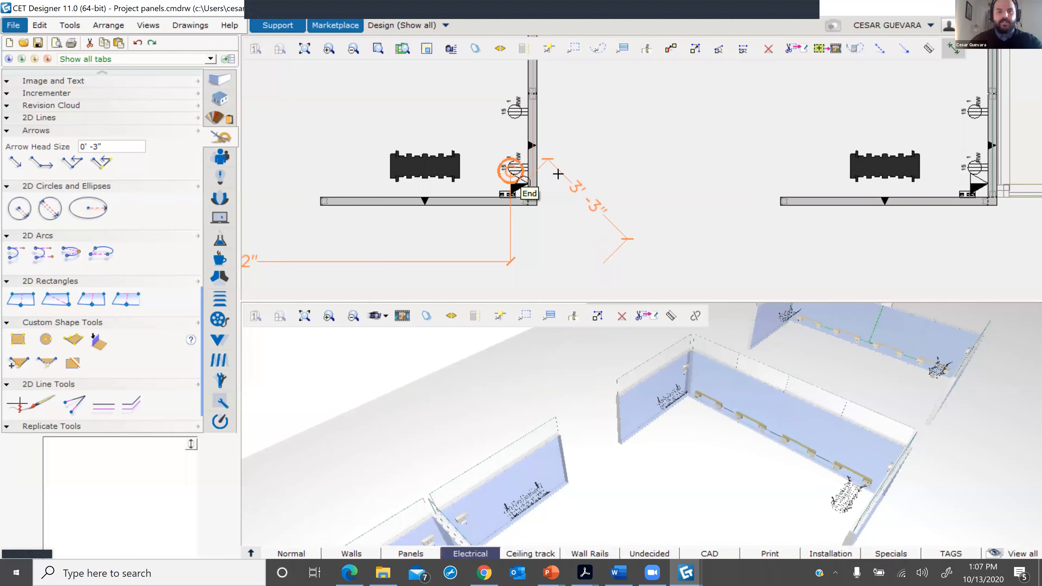
- Insert the favorite Elec core sym.cmfav over the receptacle in the lower-right corner of the third workstation cluster
scroll(533, 193, "down", 3)
scroll(630, 171, "up", 4)
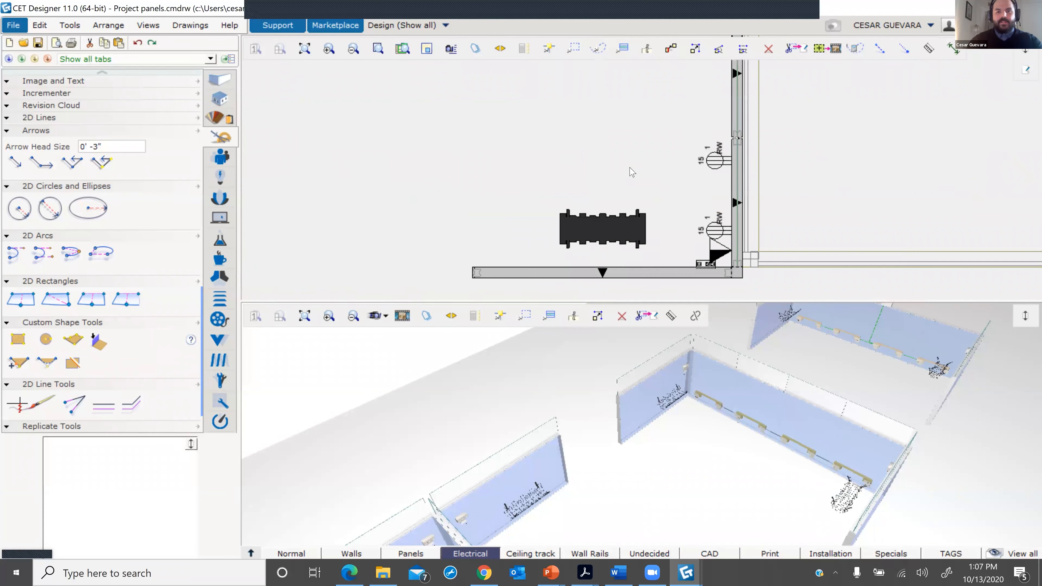
right_click(630, 172)
left_click(685, 367)
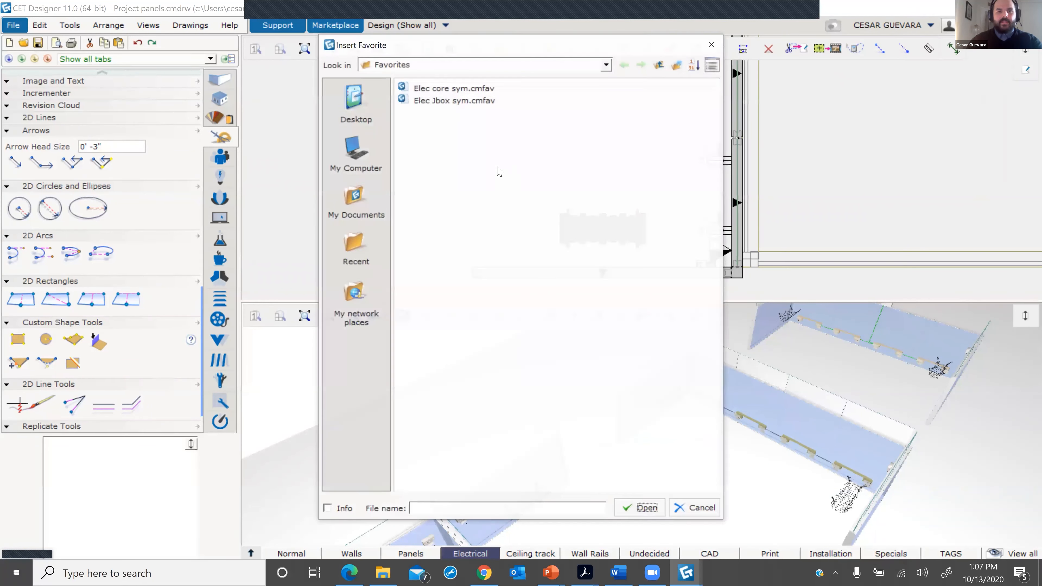
left_click(460, 89)
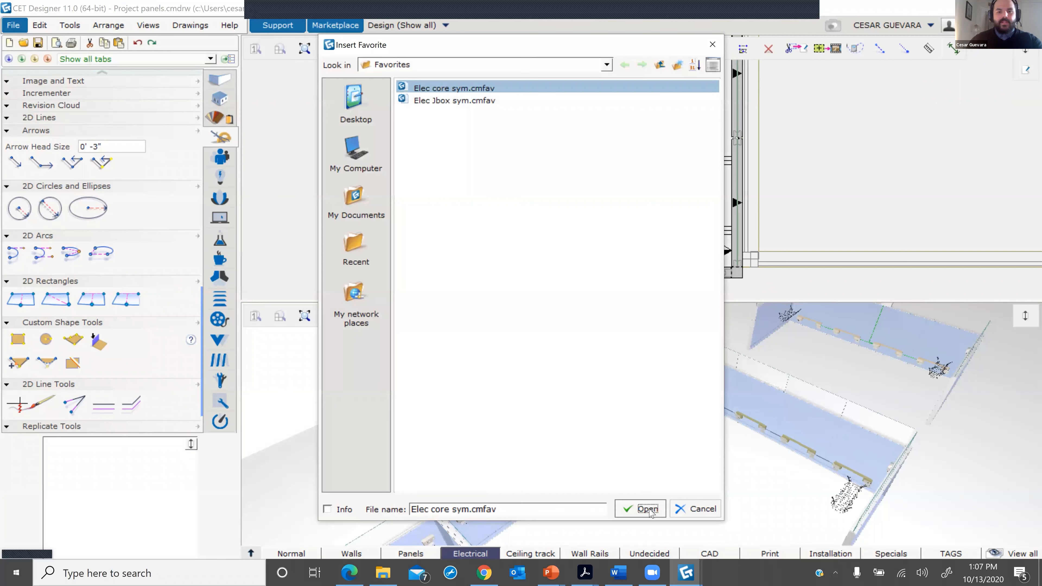
left_click(648, 508)
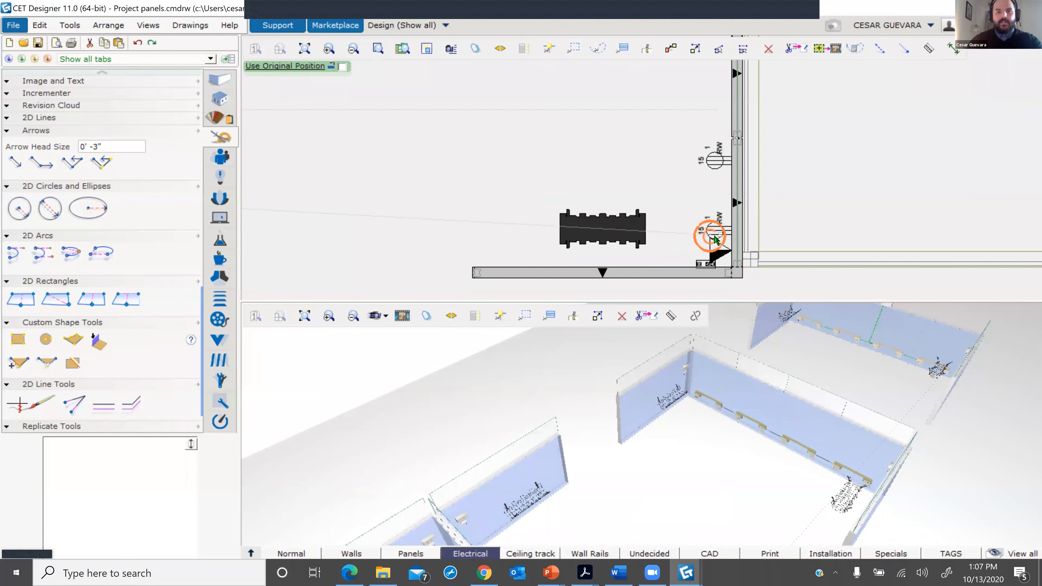
left_click(718, 243)
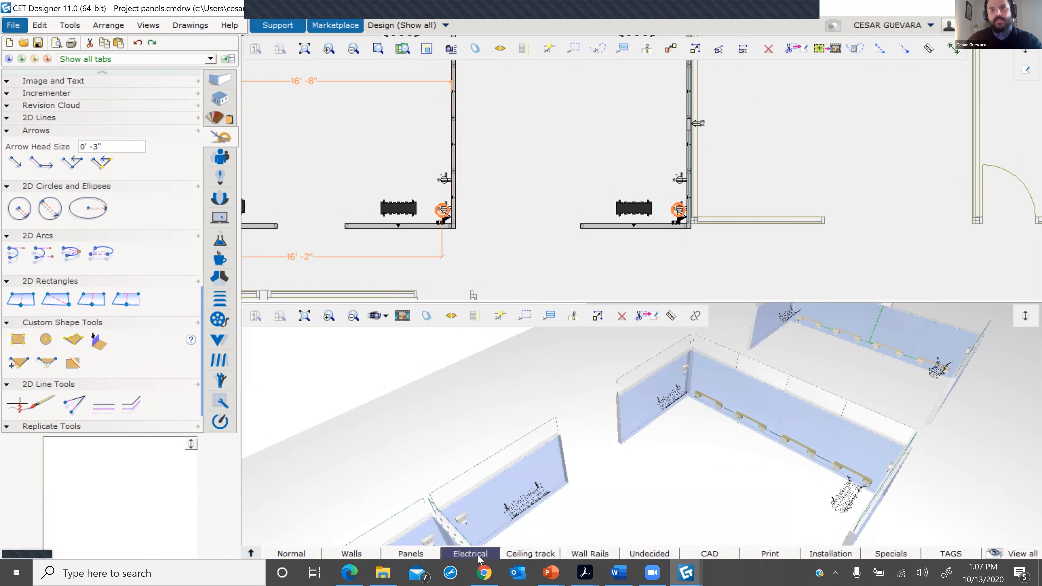
- Add a horizontal dimension between the core symbols of the second and third workstation clusters, aligned with the existing 16'-2" dimension
left_click(953, 48)
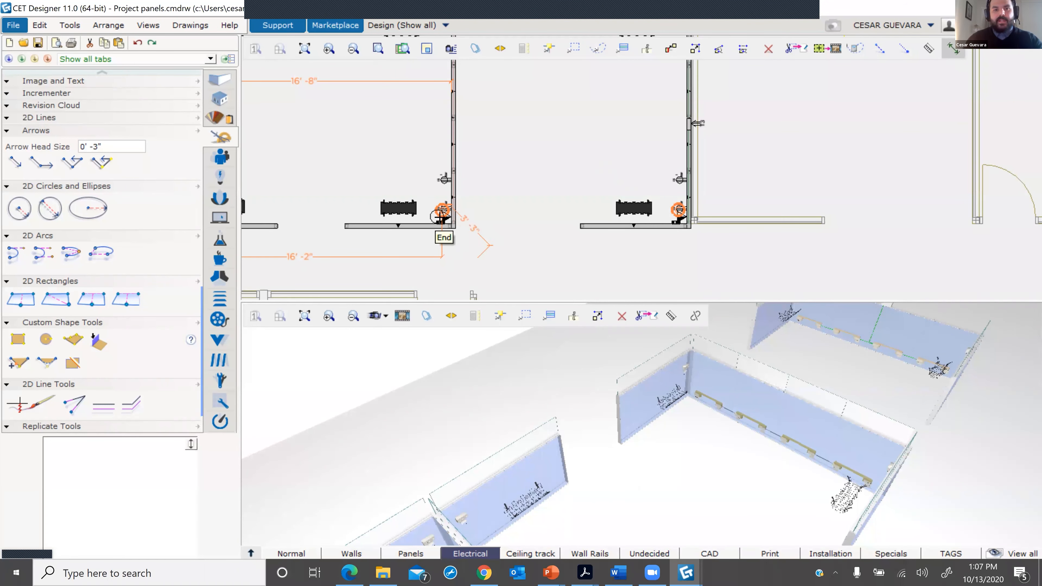
scroll(444, 209, "up", 3)
left_click(460, 208)
scroll(472, 209, "down", 3)
scroll(679, 201, "up", 3)
left_click(679, 201)
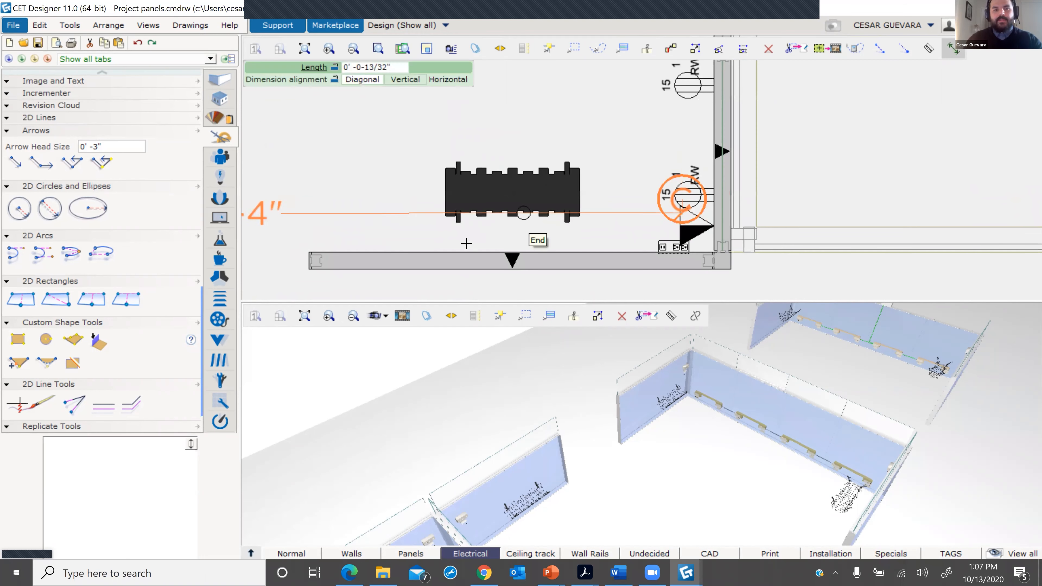
scroll(467, 237, "down", 3)
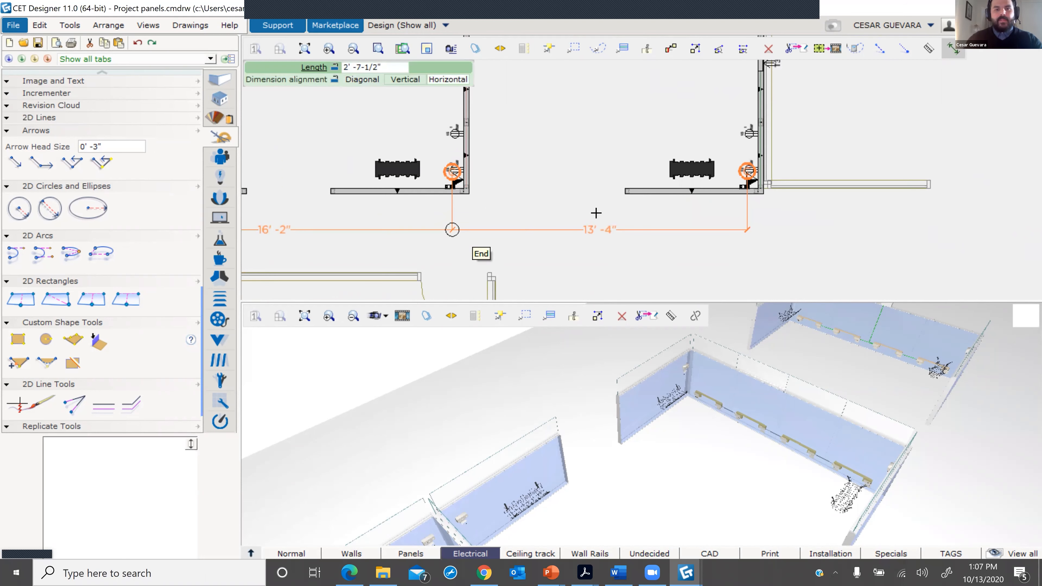
left_click(469, 230)
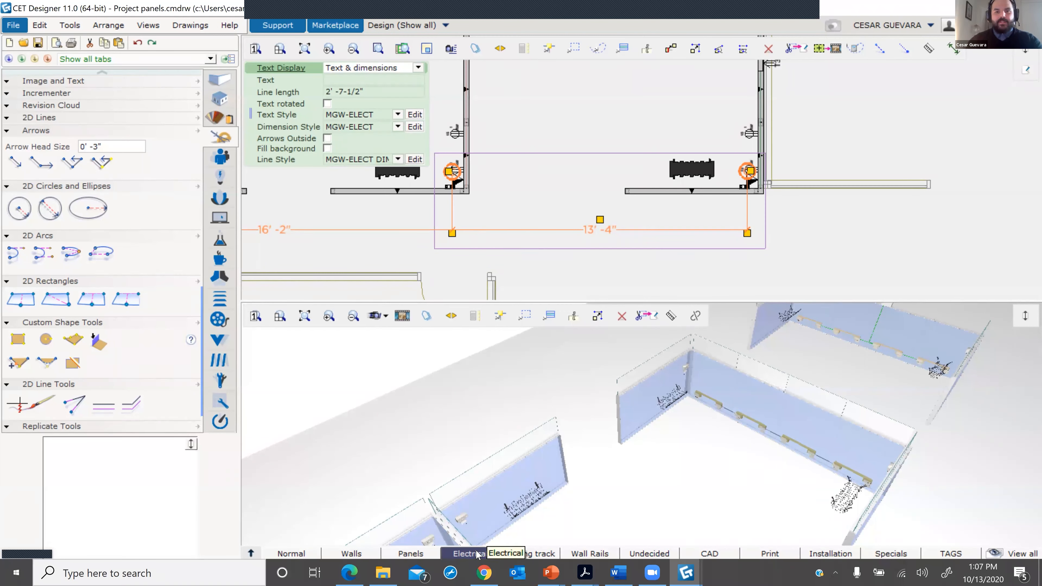
- Deselect the new dimension and review the row of electrical dimensions below the three workstation clusters
left_click(685, 123)
scroll(678, 131, "down", 3)
left_click_drag(678, 131, 727, 181)
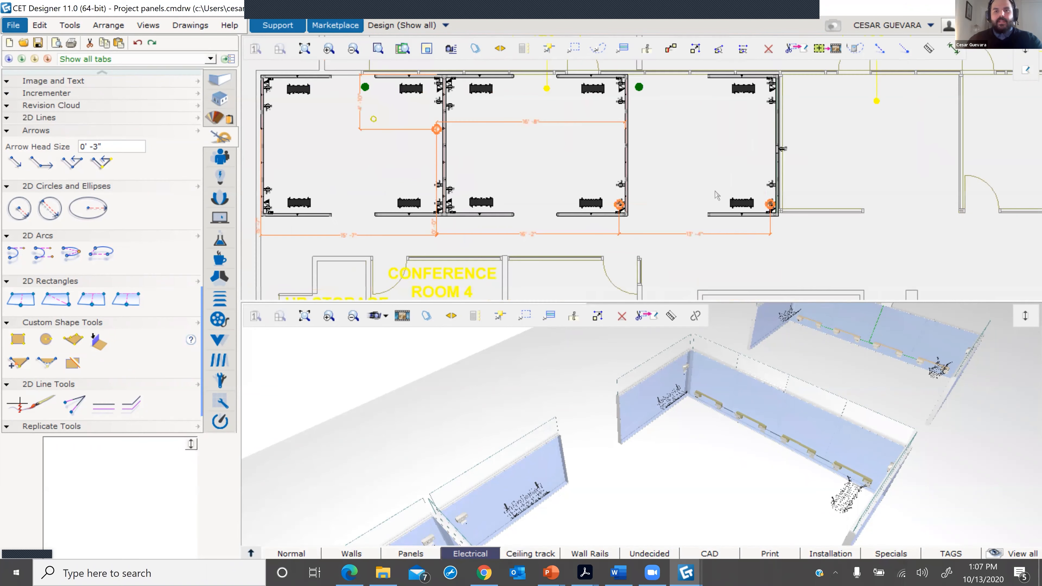
scroll(724, 183, "down", 1)
scroll(630, 193, "up", 1)
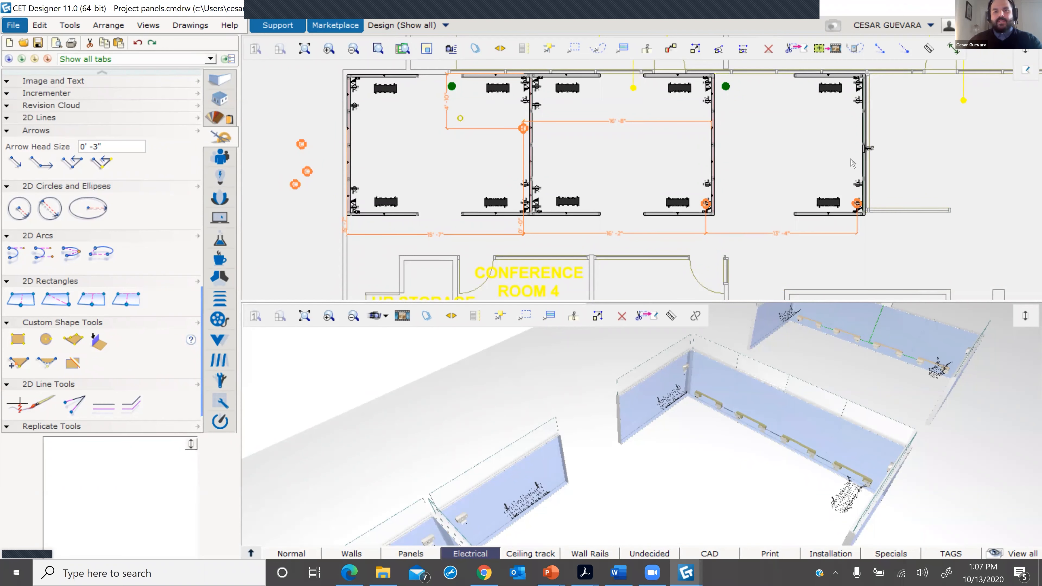
middle_click_drag(831, 159, 787, 161)
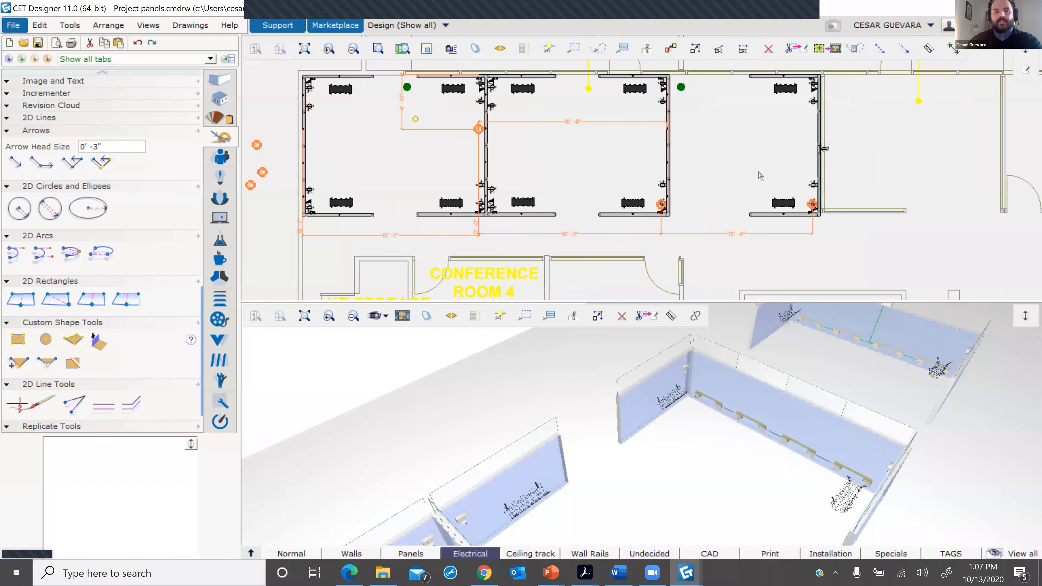
- Display all drawing categories together and delete the red dimension overlapping the 16'-1" dimension below the second workstation cluster
left_click(297, 555)
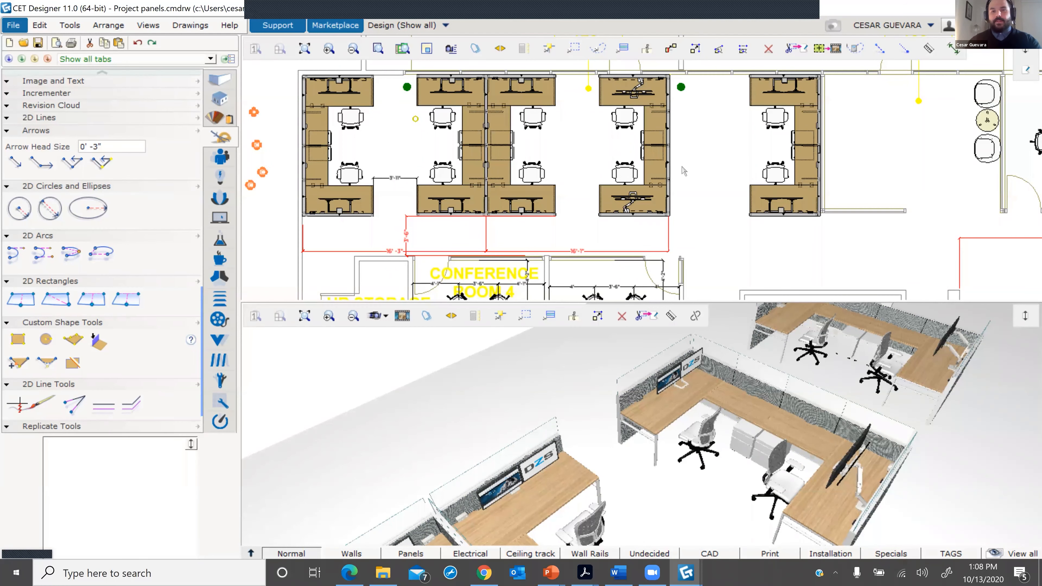
left_click(1006, 555)
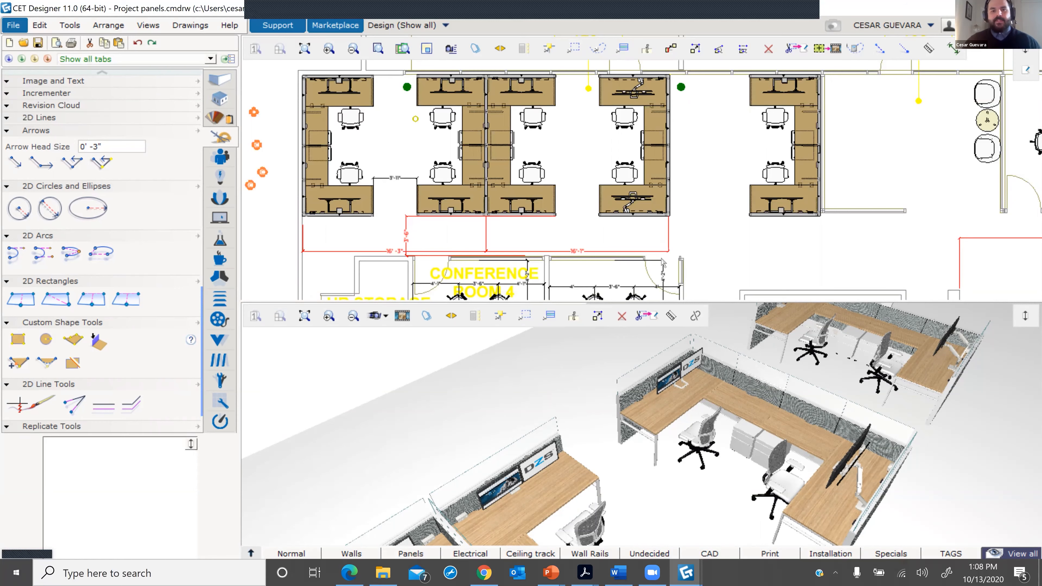
scroll(700, 250, "up", 1)
scroll(704, 246, "up", 3)
scroll(701, 243, "down", 2)
middle_click_drag(793, 236, 644, 229)
scroll(385, 248, "up", 4)
middle_click_drag(494, 238, 568, 223)
scroll(569, 222, "up", 2)
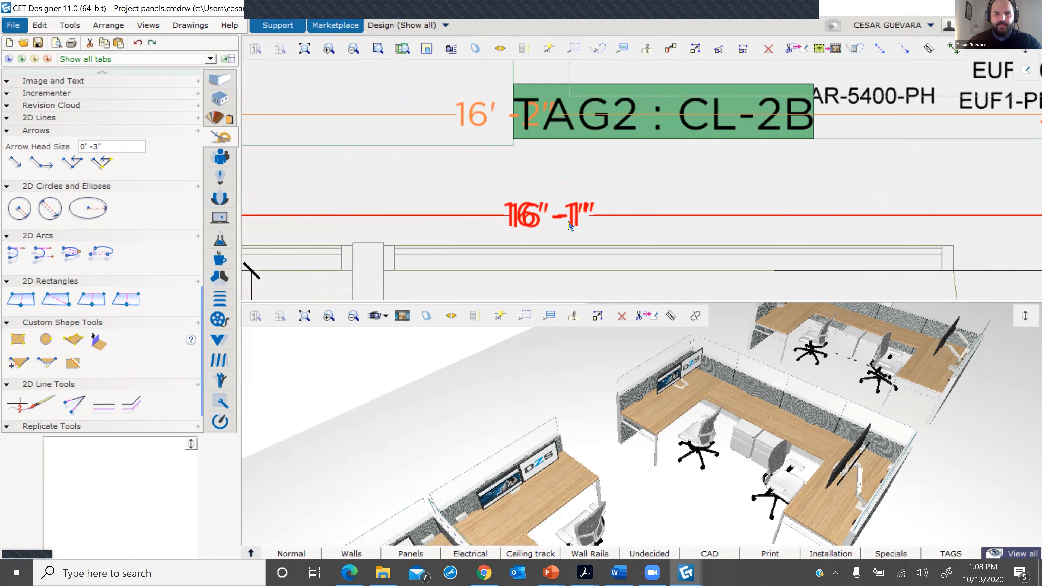
left_click(570, 223)
key("Delete")
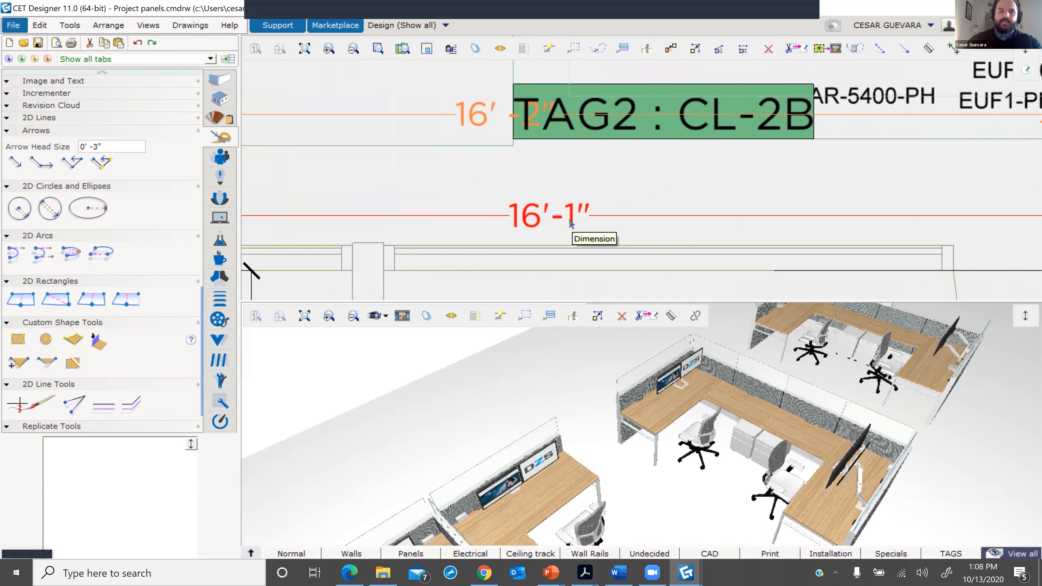
scroll(570, 223, "down", 5)
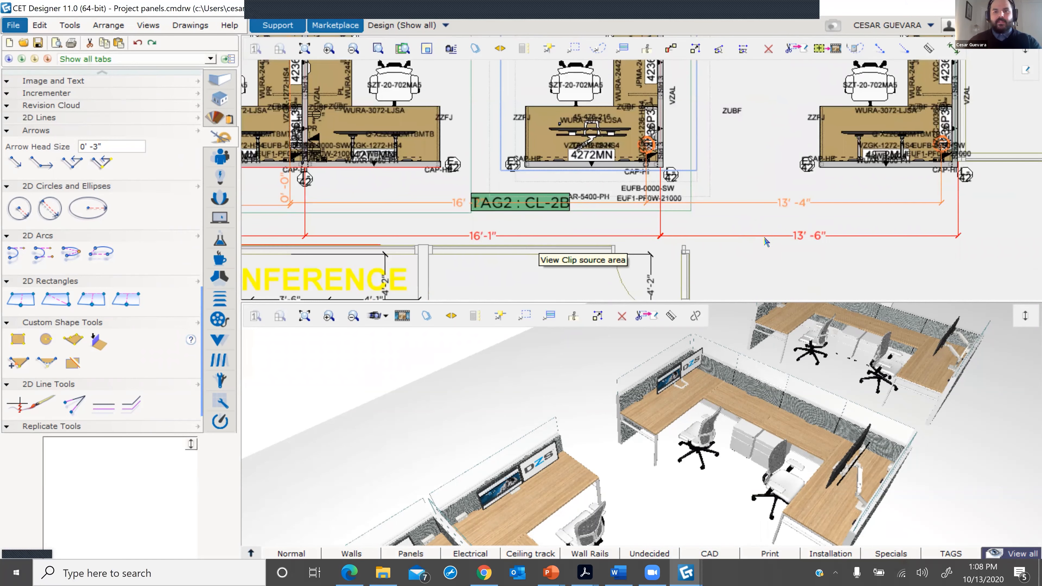
- Examine the electrical and layout dimensions and core symbols around the second and third workstation clusters with all drawing categories displayed
scroll(558, 236, "down", 1)
middle_click_drag(568, 234, 607, 241)
scroll(860, 179, "up", 3)
middle_click_drag(859, 179, 663, 178)
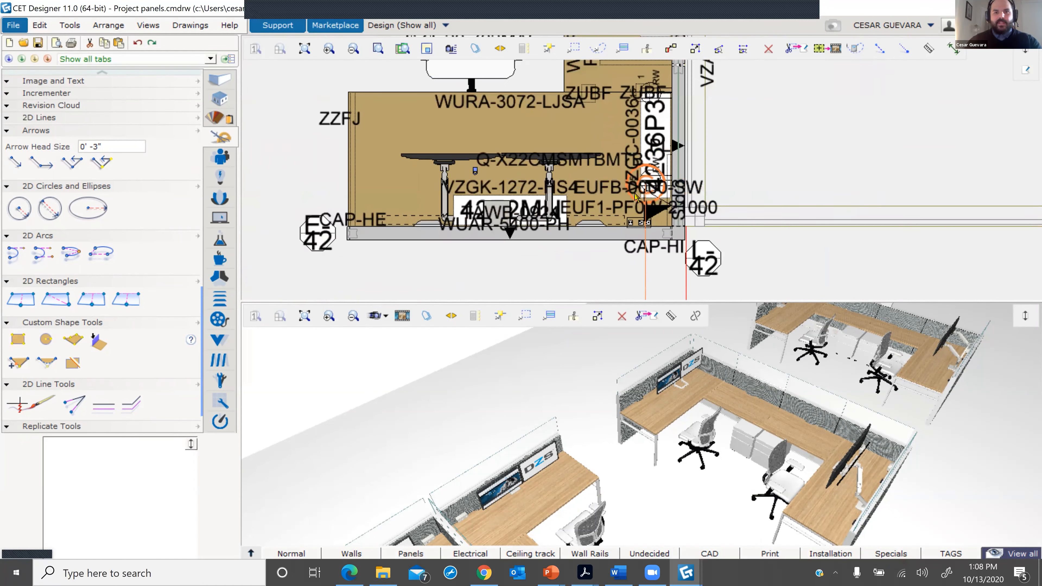
scroll(516, 141, "down", 6)
middle_click_drag(516, 142, 543, 169)
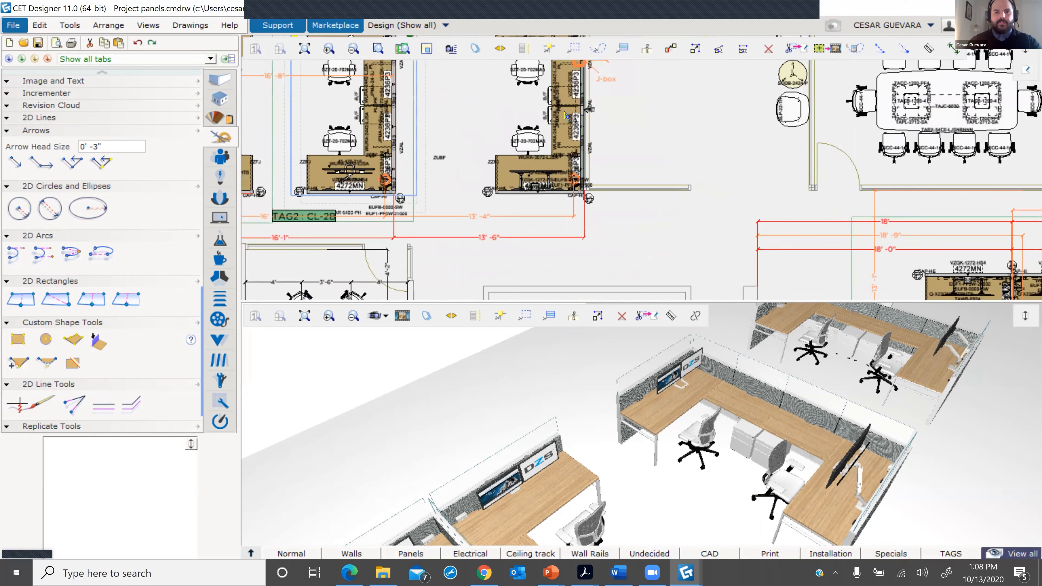
scroll(575, 117, "up", 2)
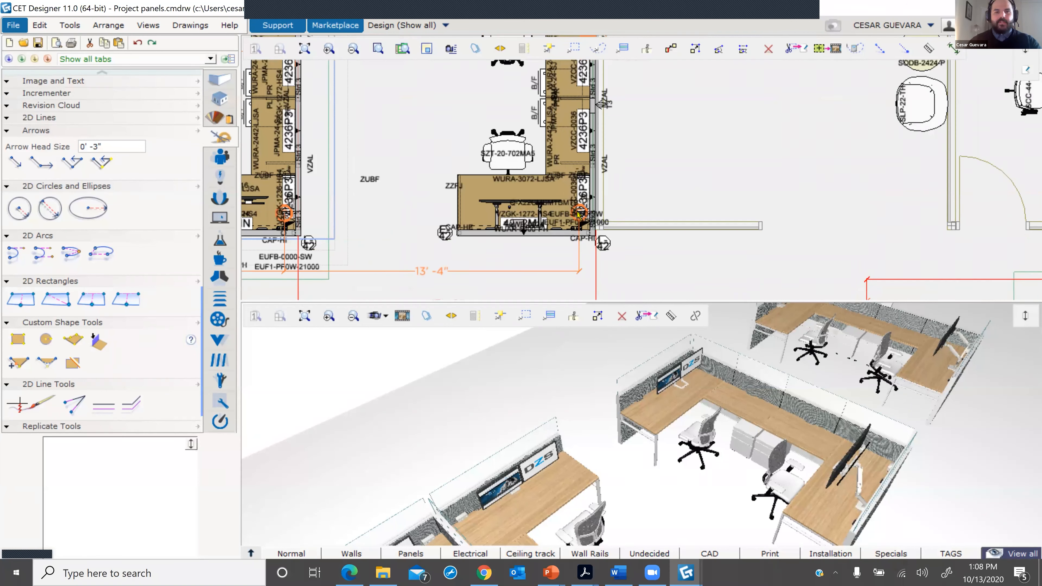
scroll(580, 215, "up", 1)
scroll(580, 214, "down", 5)
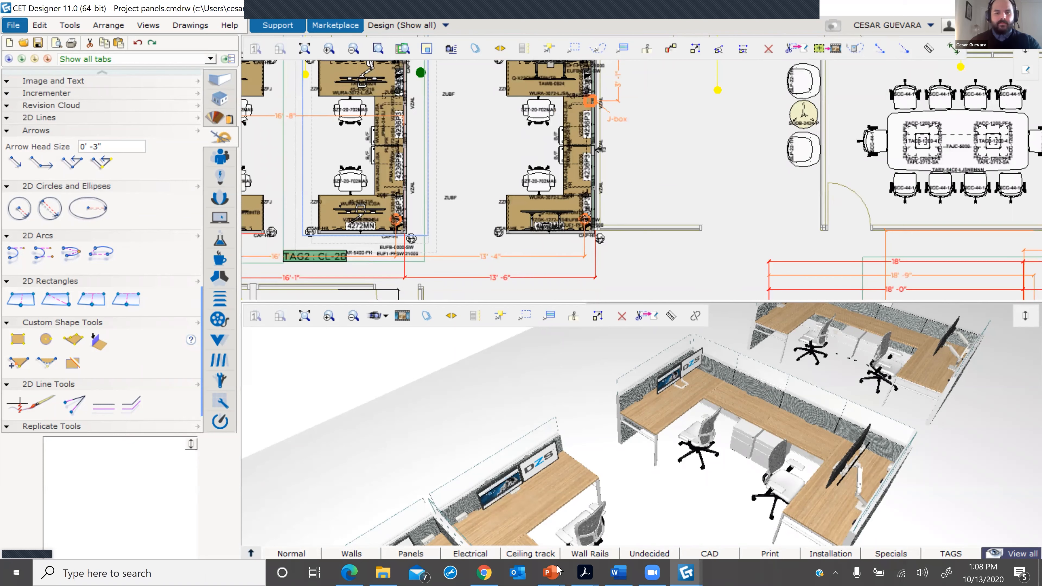
- Display the Normal view and bring the full row of workstation clusters and their overall dimensions into view
left_click(552, 574)
left_click(302, 554)
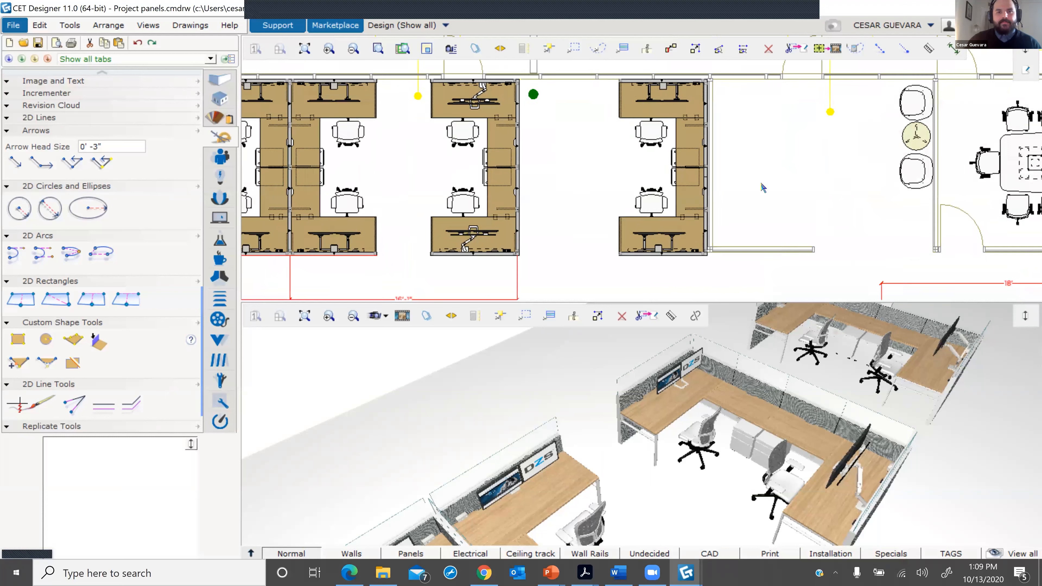
middle_click_drag(762, 184, 944, 175)
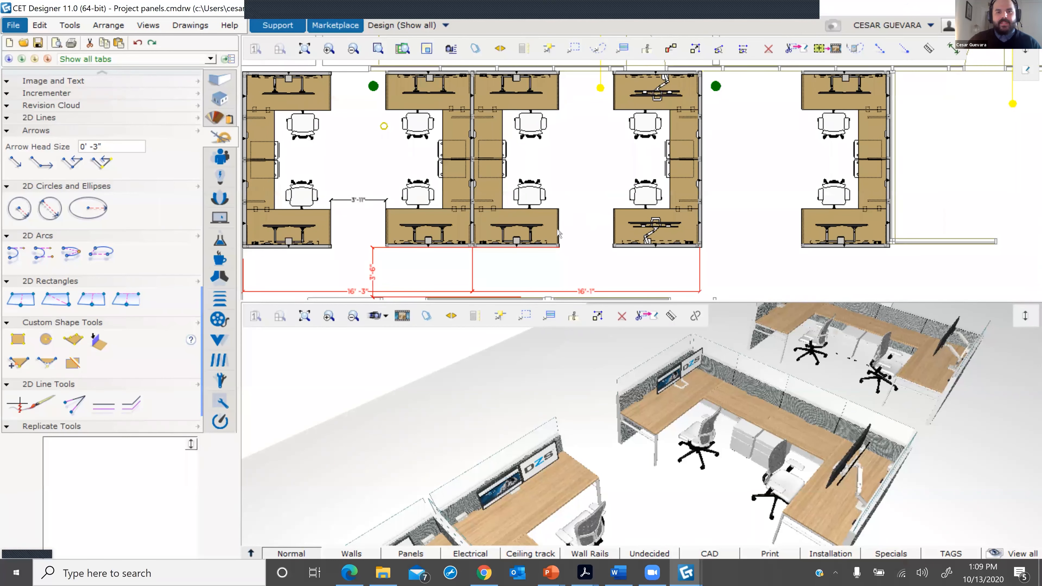
scroll(672, 357, "up", 2)
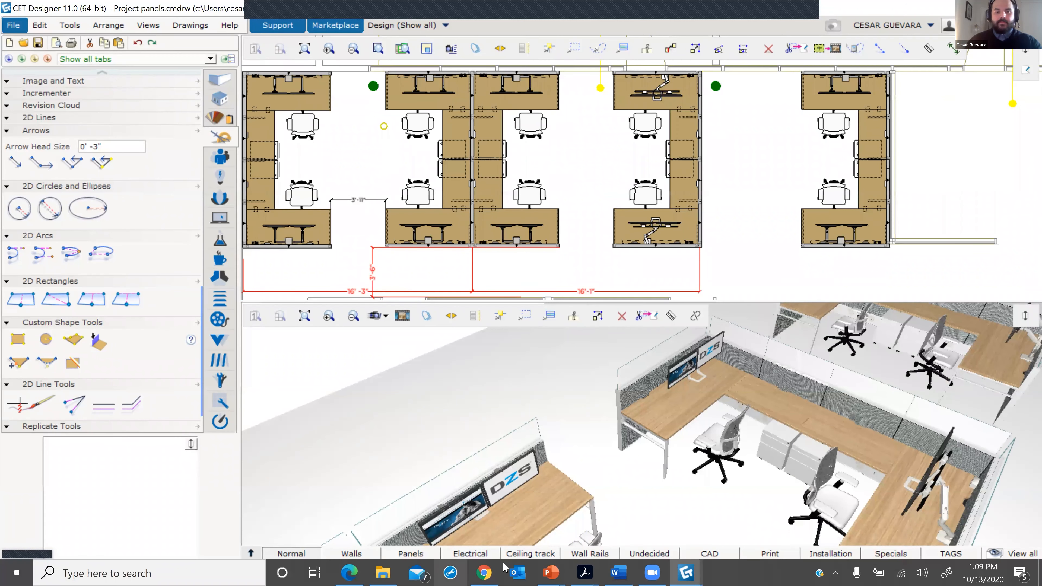
- Switch to the PowerPoint slide show and advance from the Dimensions slide to the Tagging title slide
mouse_move(554, 574)
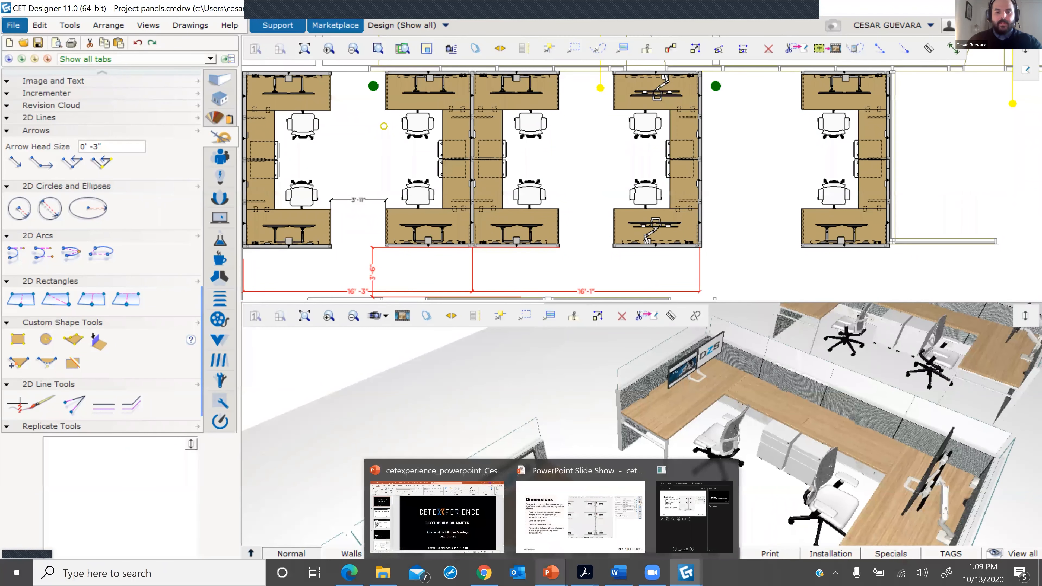
left_click(591, 512)
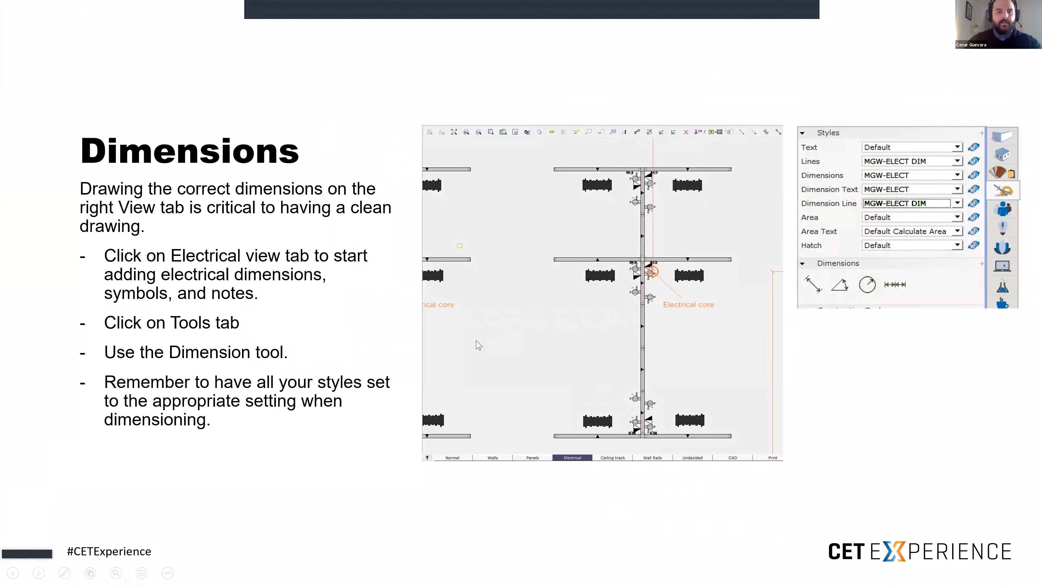
key("Right")
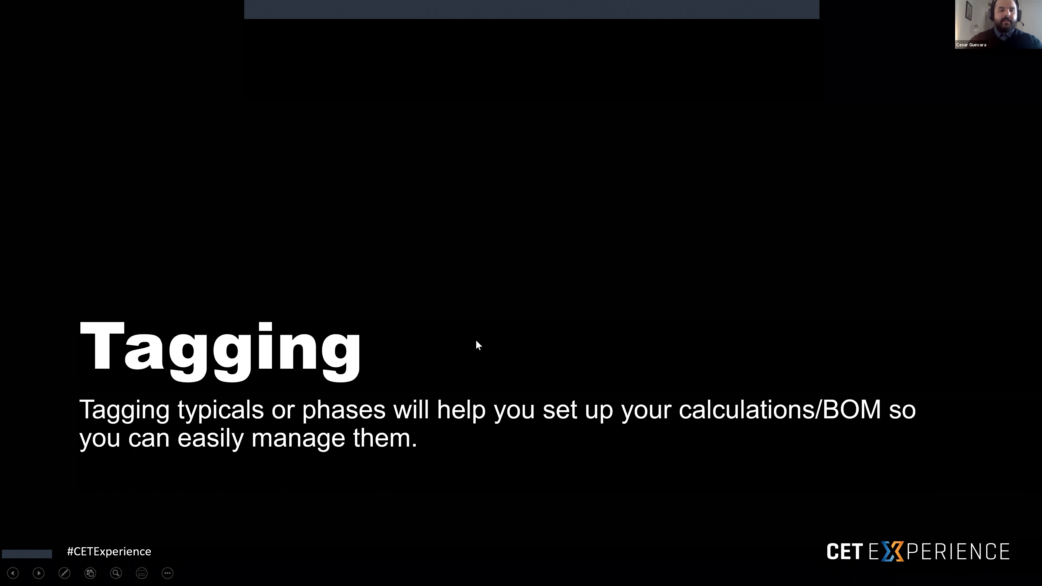
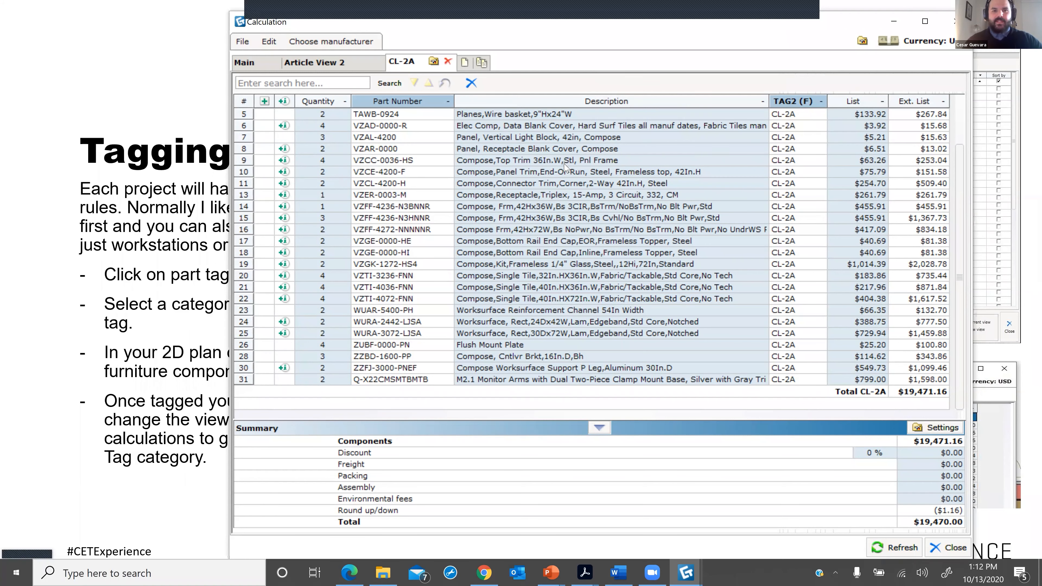
- Review the CL-2A part list in the Calculation window, and minimize the window to return to the Tagging slide
scroll(759, 193, "up", 1)
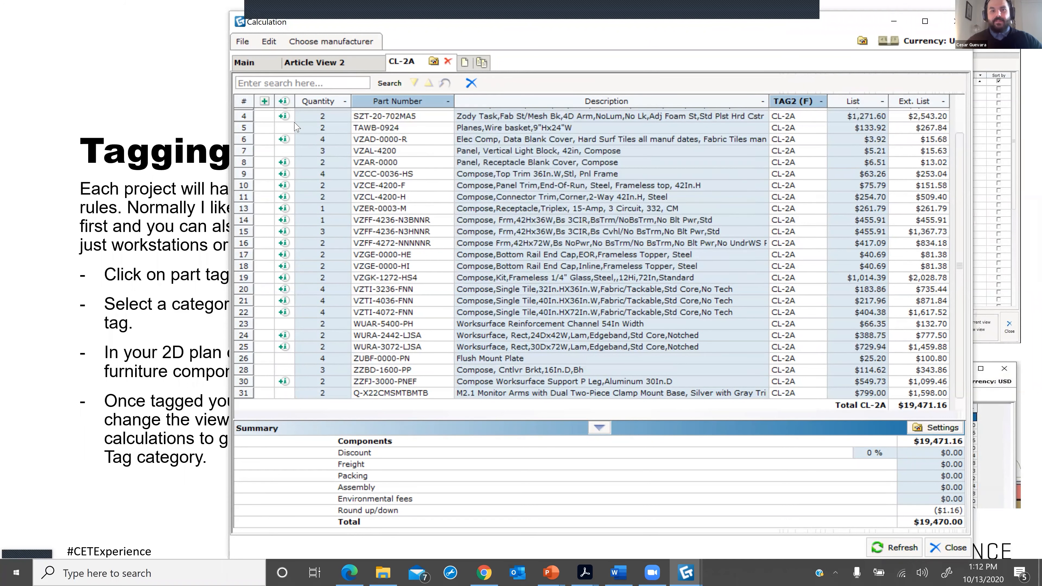
left_click(896, 23)
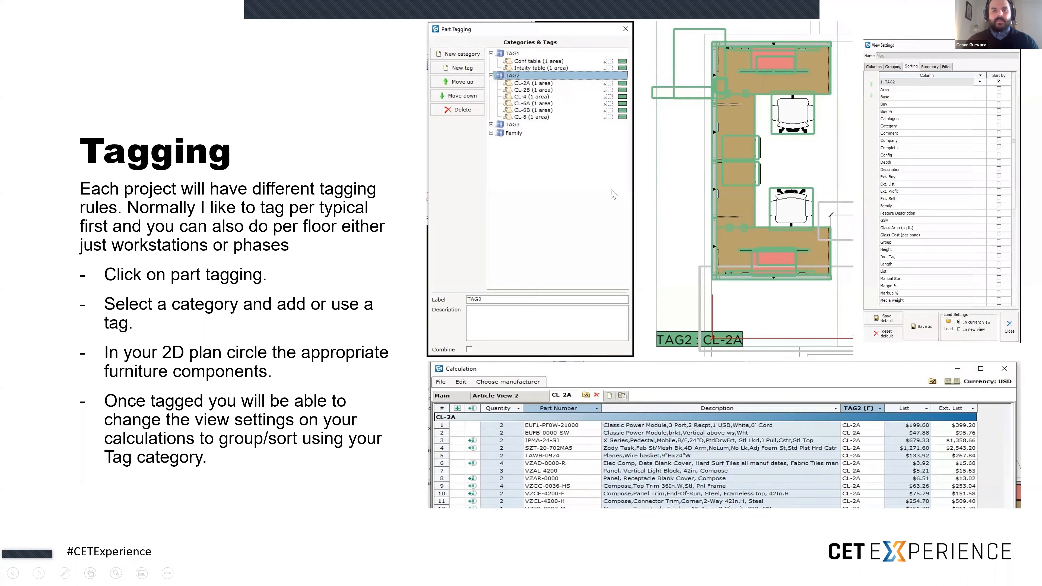
left_click(630, 192)
key("Left")
- Switch to the CET Designer drawing and display its TAGS view
key("super")
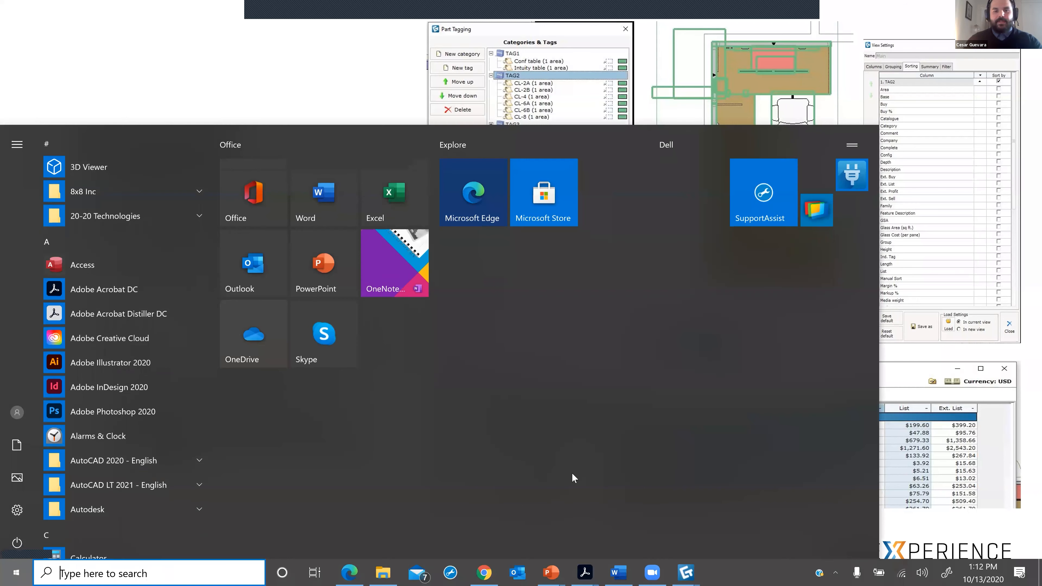
mouse_move(681, 573)
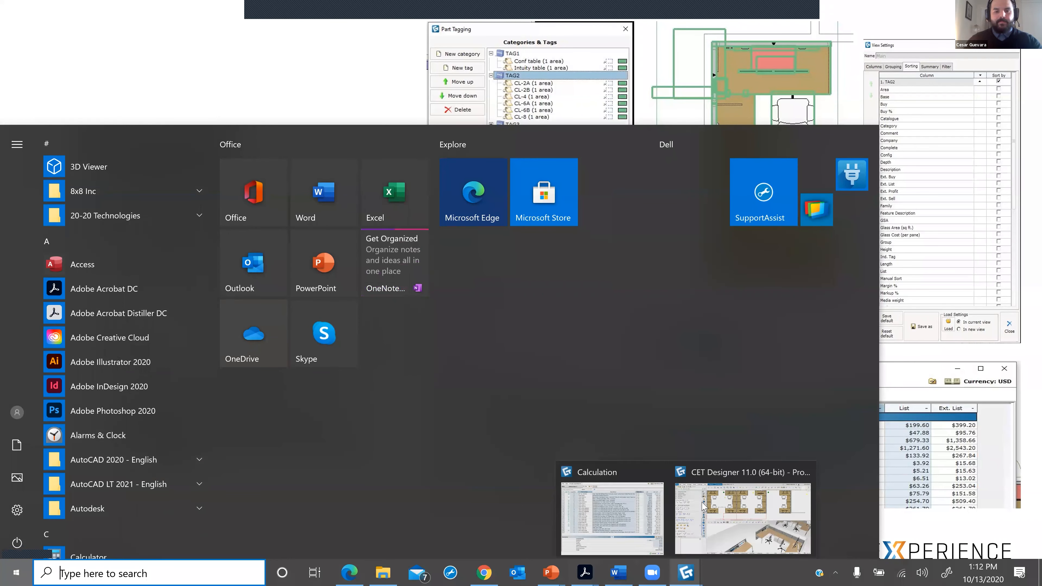
left_click(738, 515)
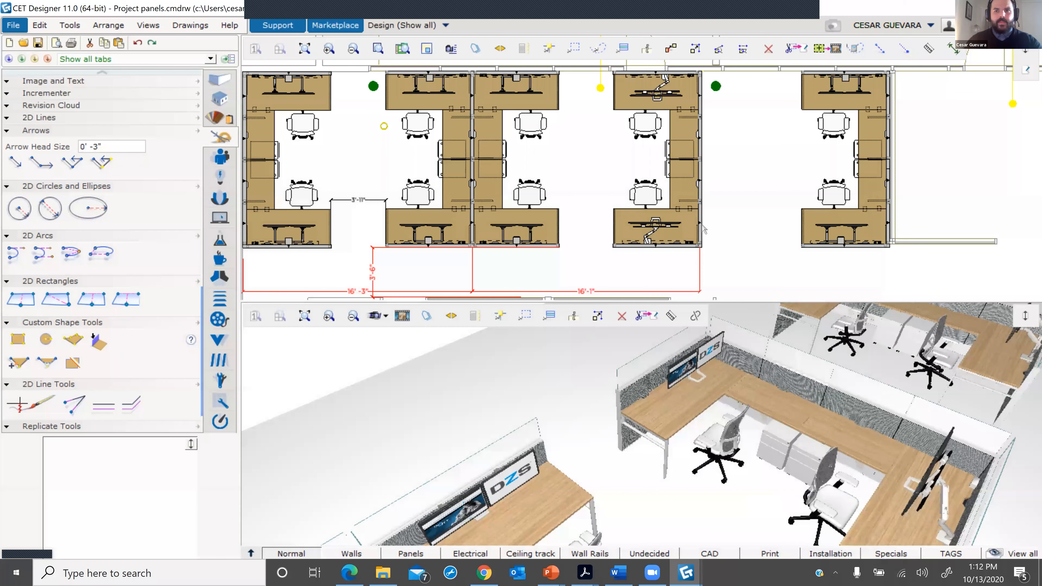
scroll(705, 230, "down", 5)
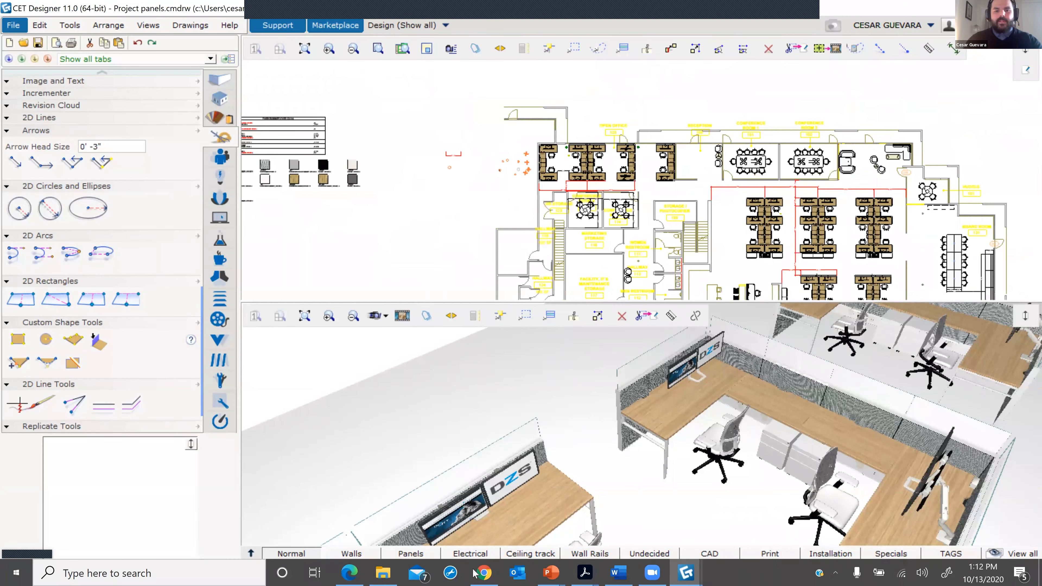
left_click(937, 552)
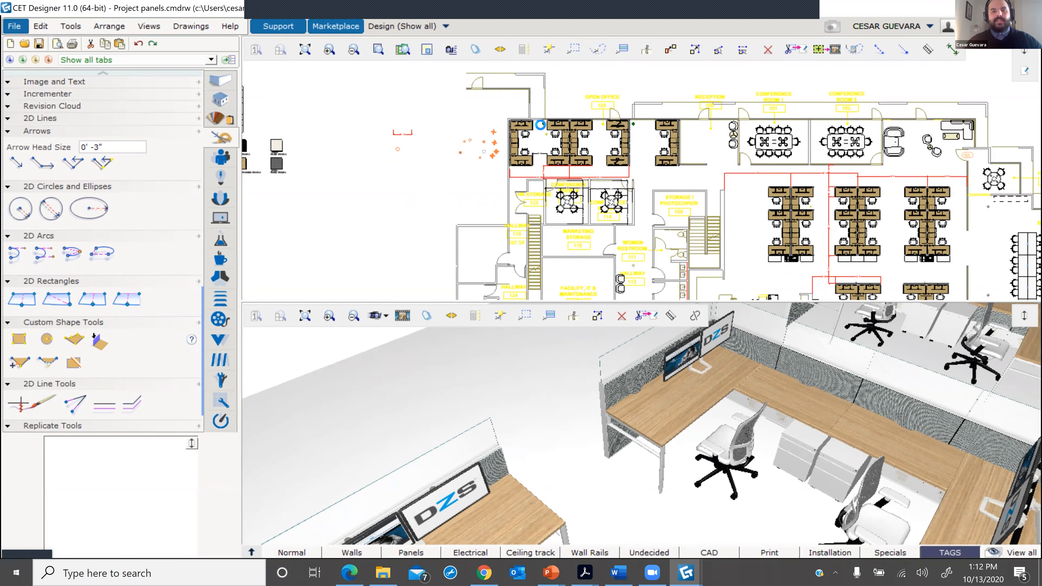
- Examine the TAG2 labels and tag areas on the workstation clusters and across the rest of the floor plan
scroll(541, 152, "up", 2)
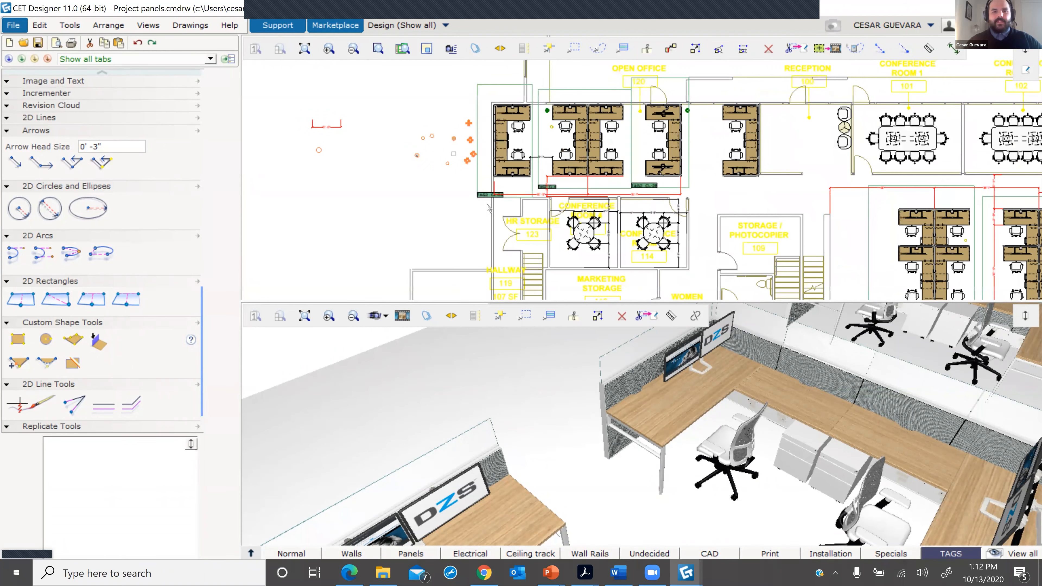
scroll(455, 222, "up", 2)
scroll(454, 226, "up", 4)
scroll(456, 242, "down", 3)
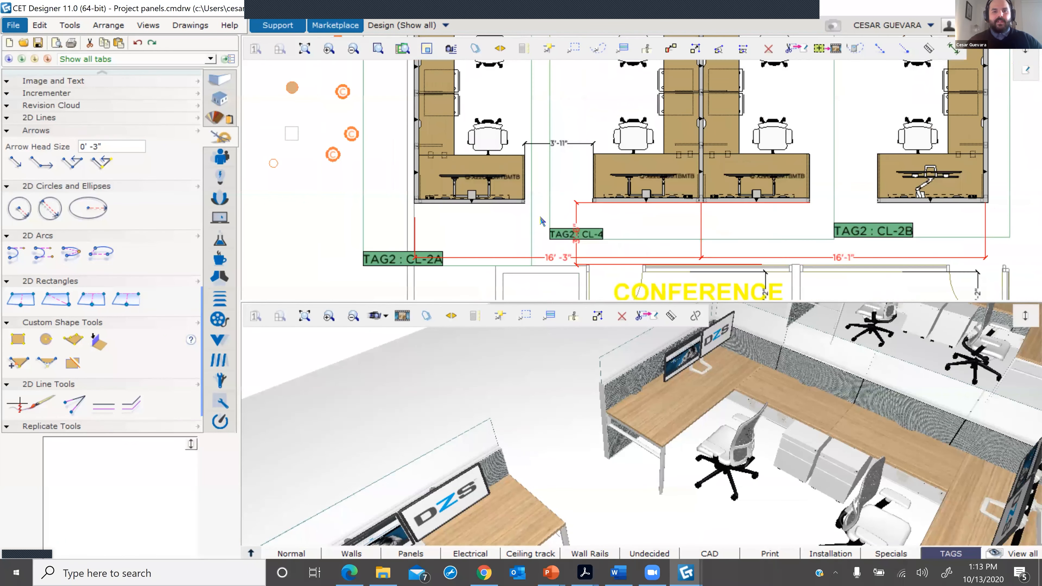
scroll(456, 244, "down", 3)
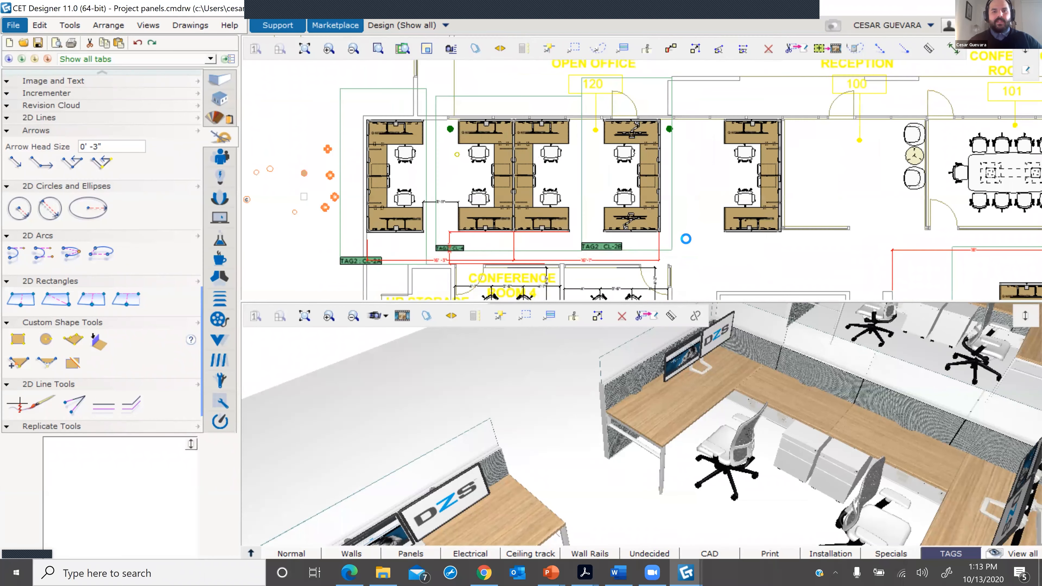
middle_click_drag(671, 230, 525, 187)
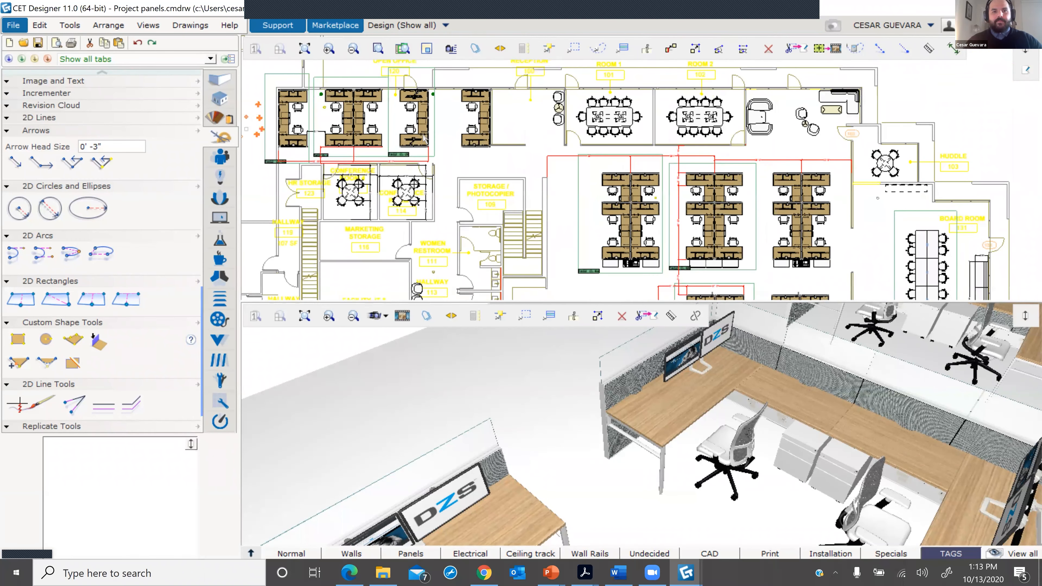
scroll(670, 162, "up", 3)
scroll(668, 173, "down", 2)
scroll(668, 181, "up", 3)
scroll(668, 185, "down", 3)
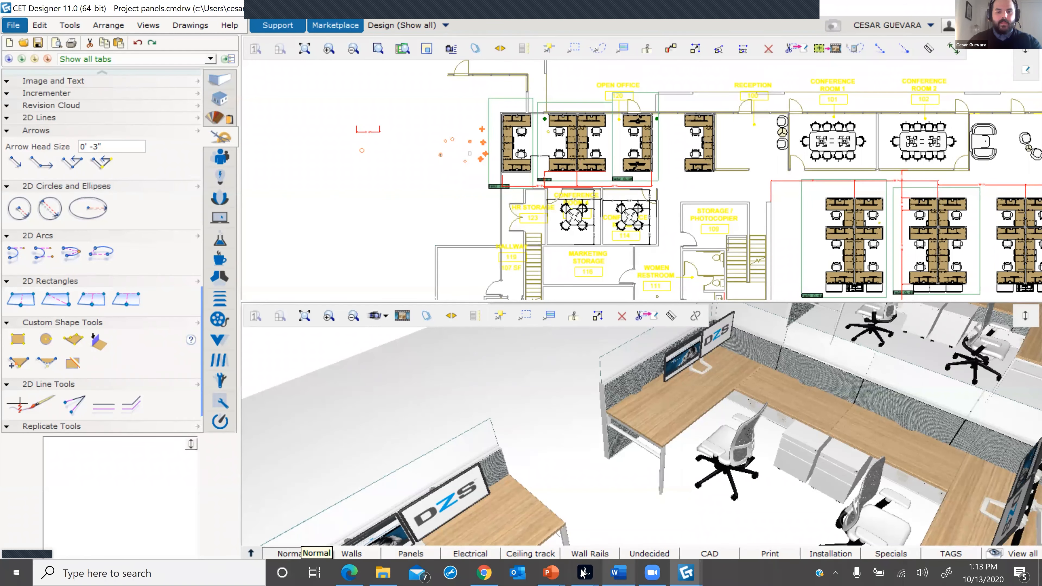
- Switch to the PowerPoint slide show and advance past the Install sheets title to the detailed Install Sheets slide
mouse_move(552, 572)
left_click(579, 483)
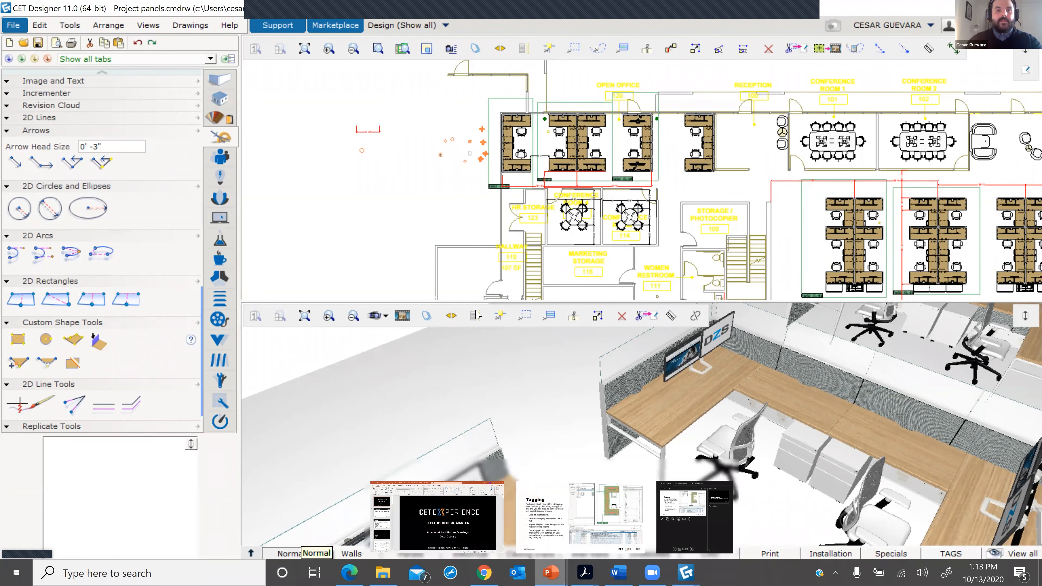
left_click(412, 268)
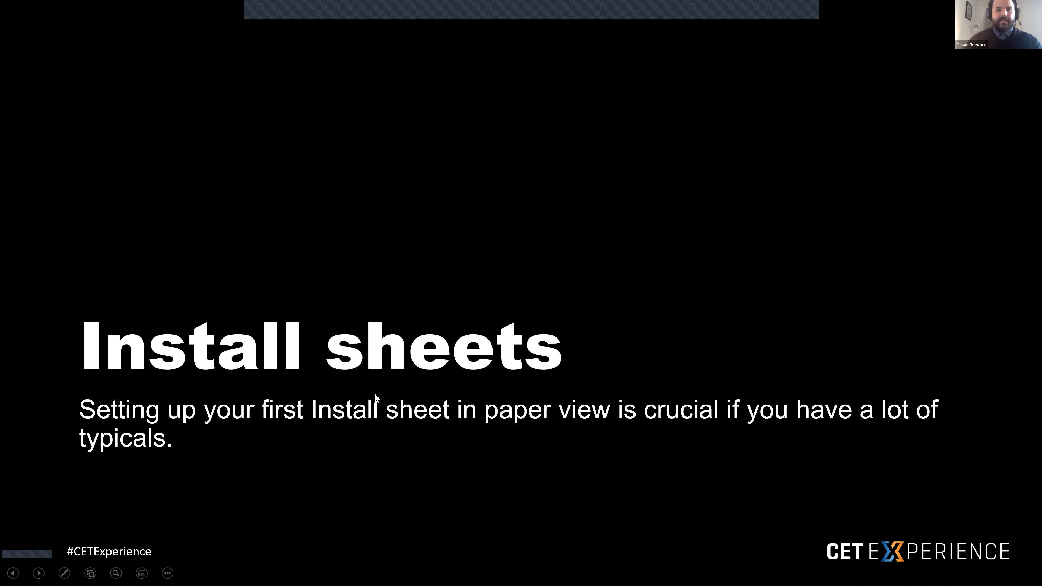
left_click(411, 335)
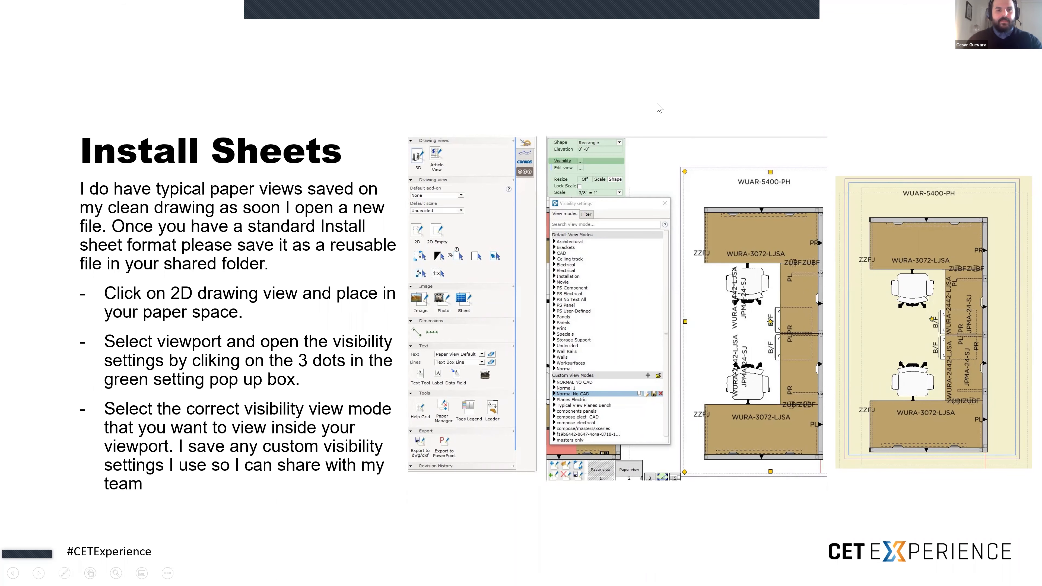
- Switch back to the CET Designer drawing and examine the Panel Types elevations for tag CL-2A above the floor plan
key("super")
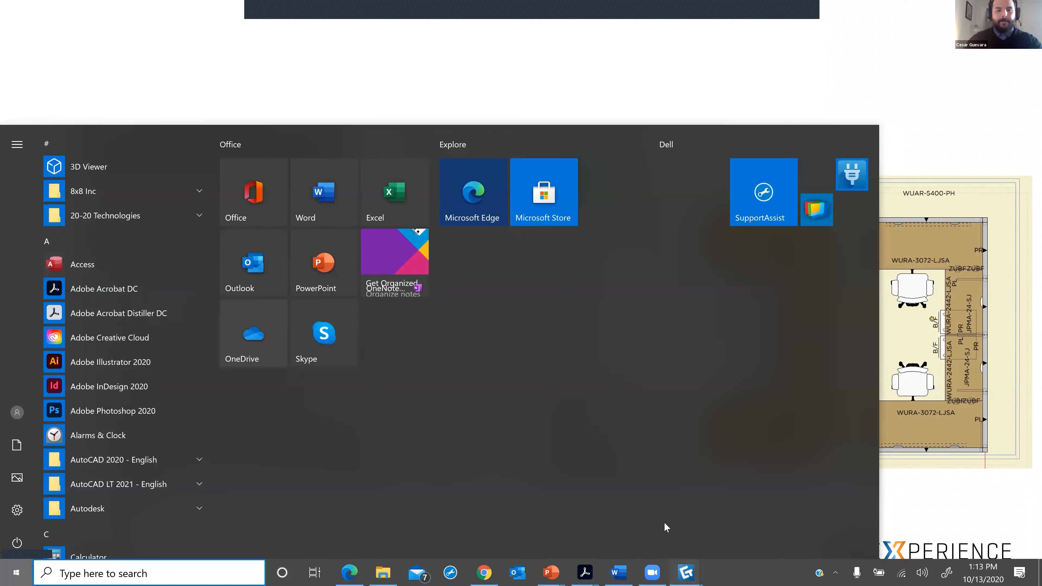
mouse_move(685, 573)
left_click(694, 494)
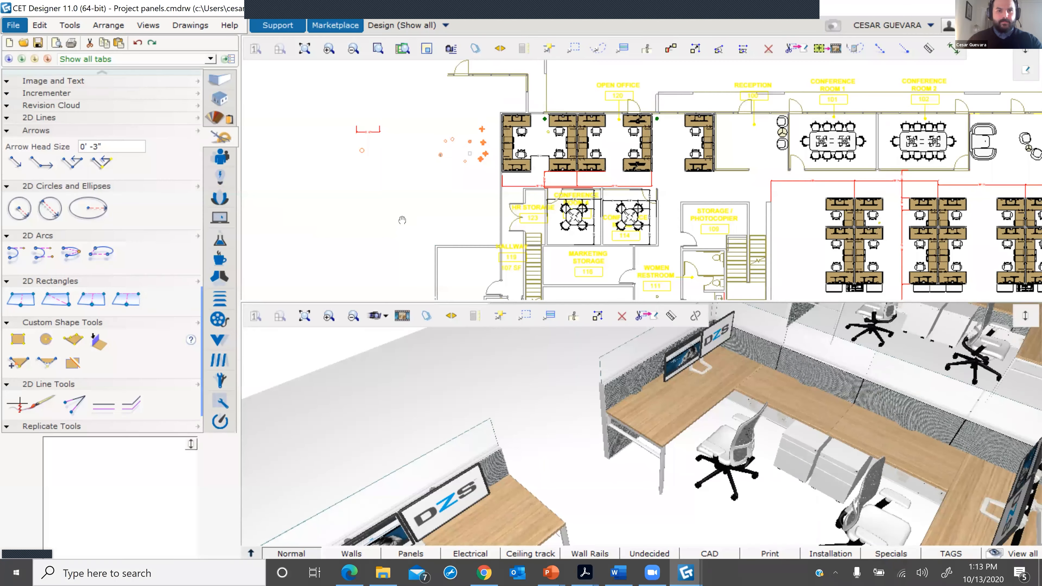
scroll(781, 263, "down", 3)
scroll(577, 109, "up", 4)
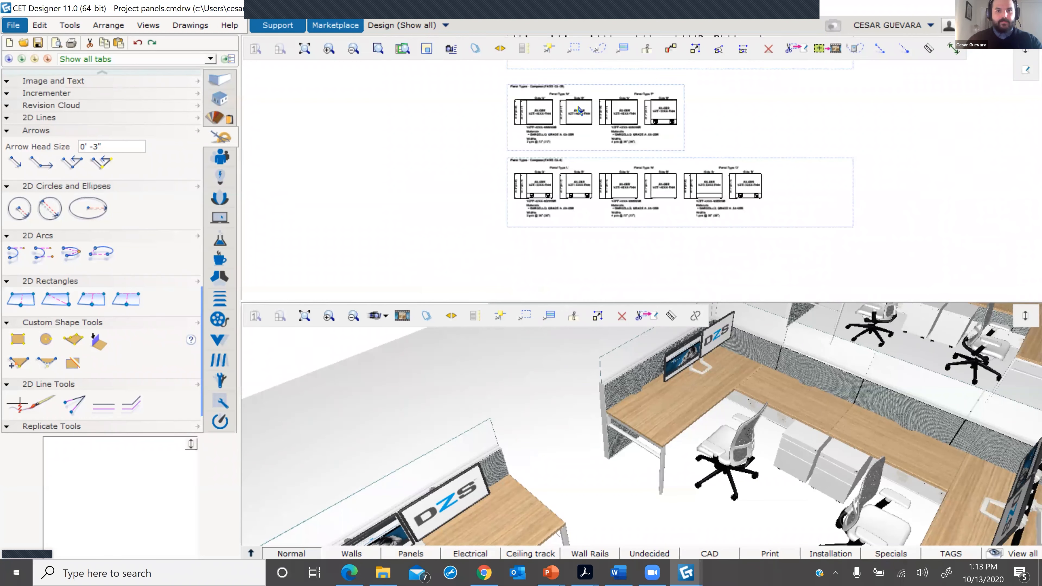
scroll(547, 172, "down", 3)
scroll(764, 204, "up", 4)
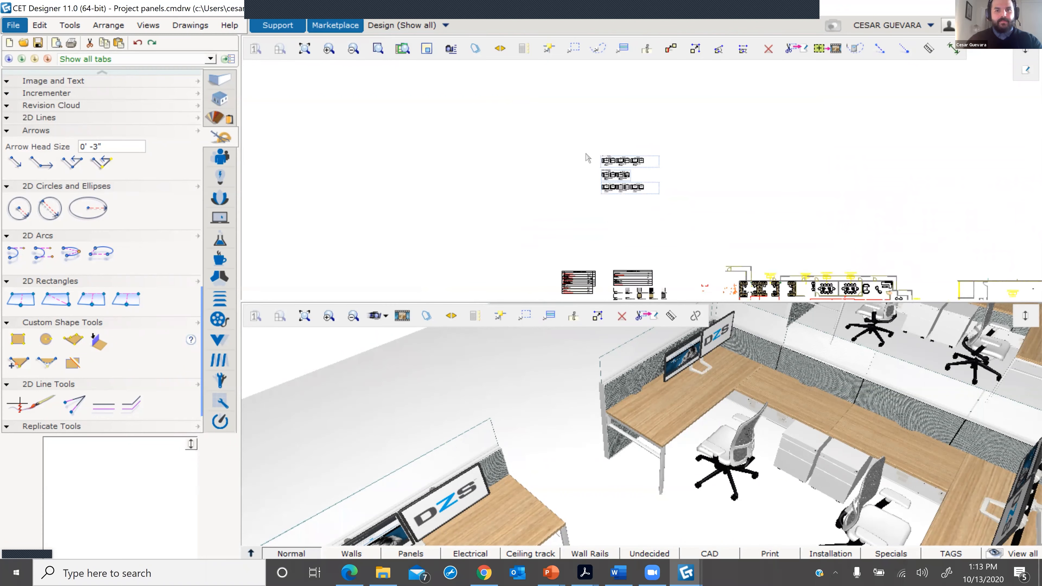
scroll(765, 204, "up", 3)
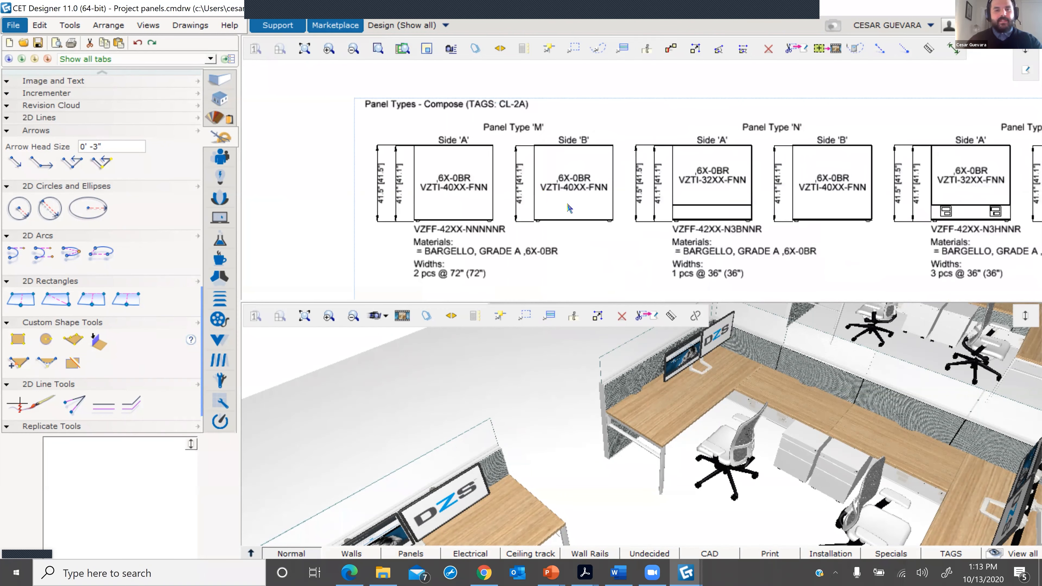
scroll(478, 188, "up", 2)
scroll(477, 188, "down", 1)
scroll(485, 188, "down", 1)
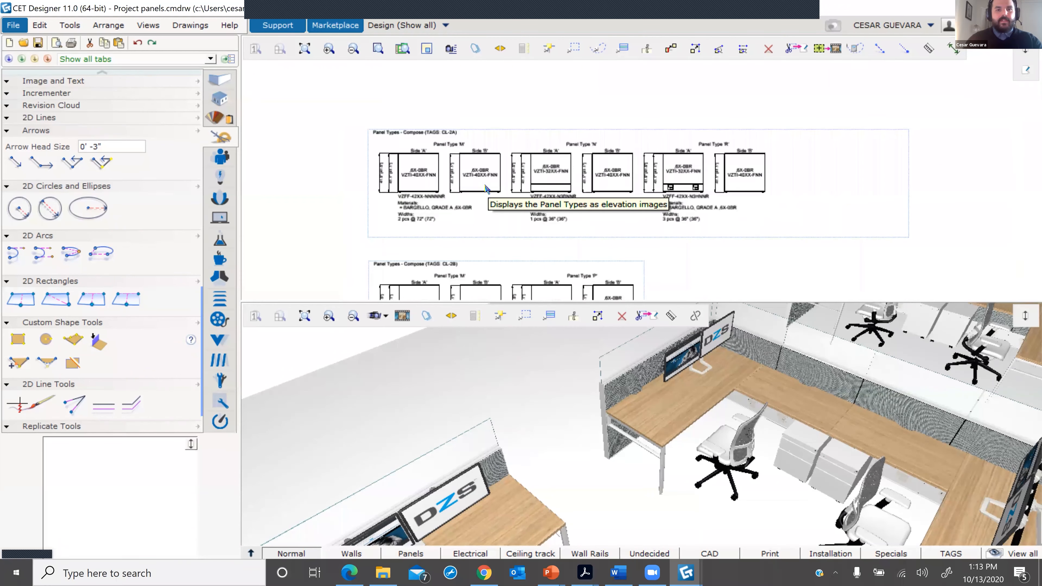
scroll(485, 188, "up", 1)
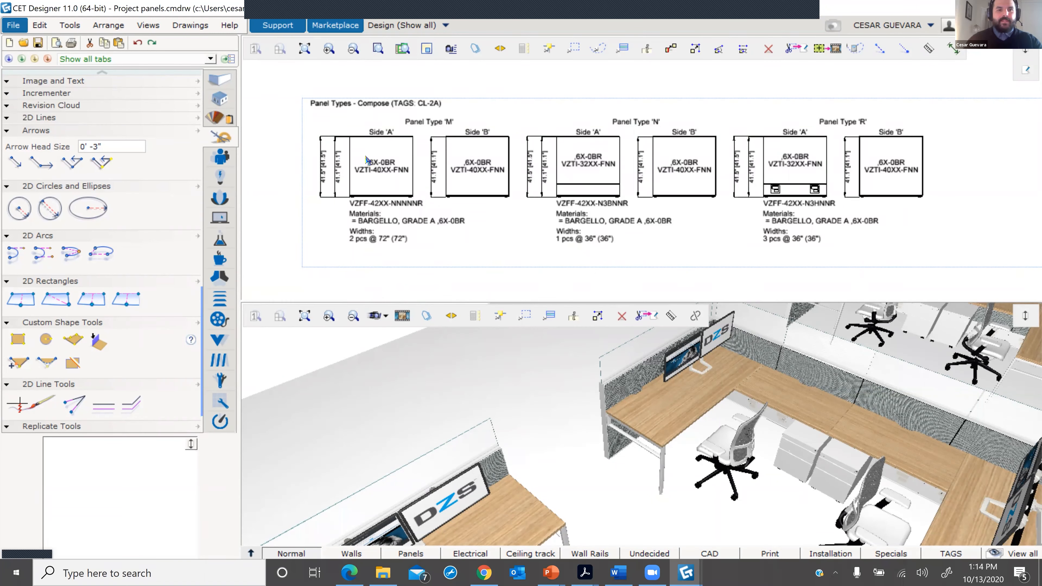
- Select the CL-2A Panel Types elevation and review the tags available for its TAG2 filter, keeping CL-2A
scroll(367, 144, "up", 2)
left_click(344, 114)
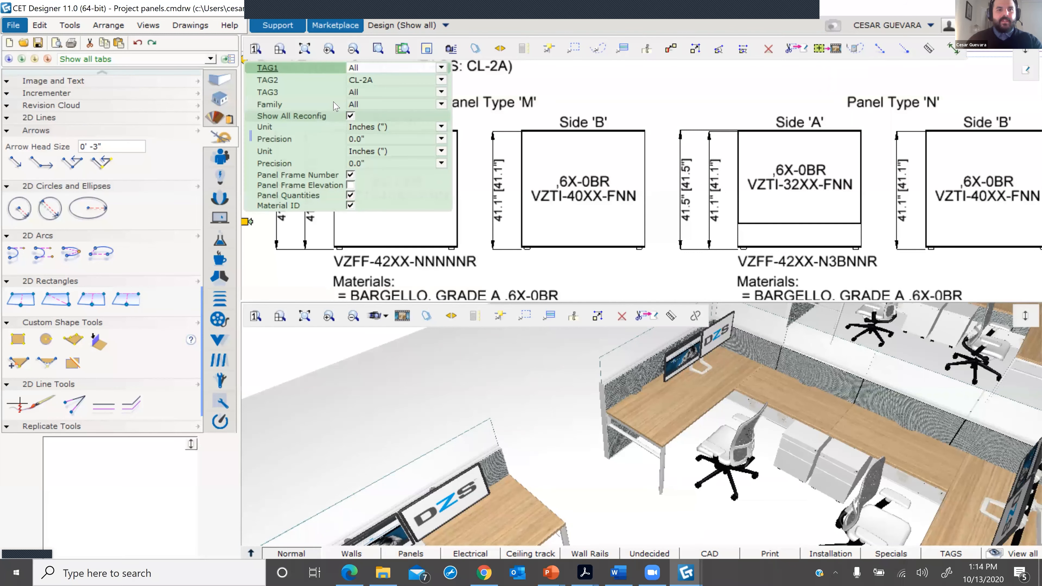
left_click(441, 79)
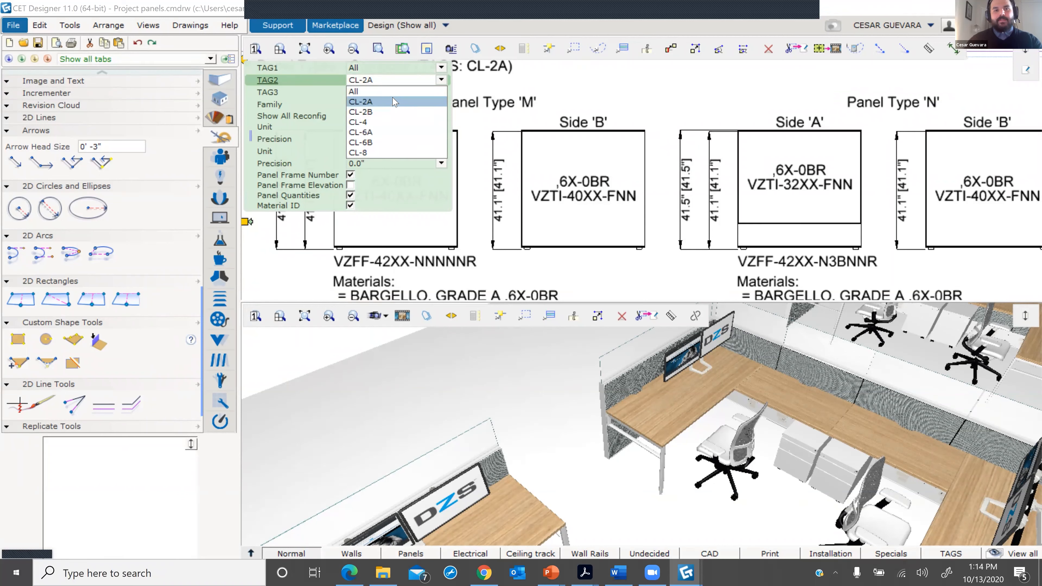
scroll(551, 142, "down", 7)
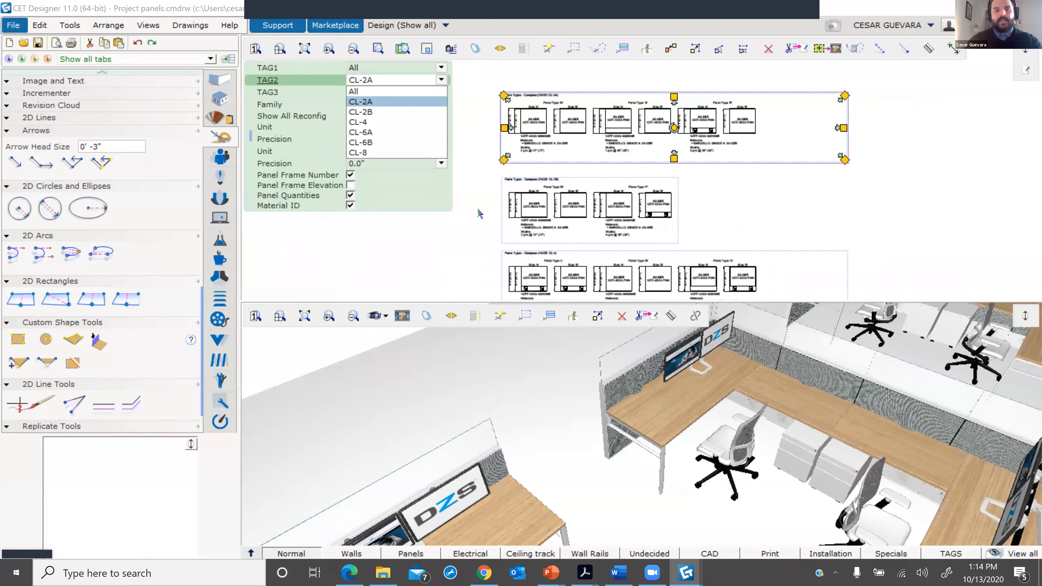
left_click(479, 209)
- Examine and compare the Panel Types elevations for tags CL-2A and CL-2B
scroll(573, 153, "up", 1)
scroll(565, 157, "up", 5)
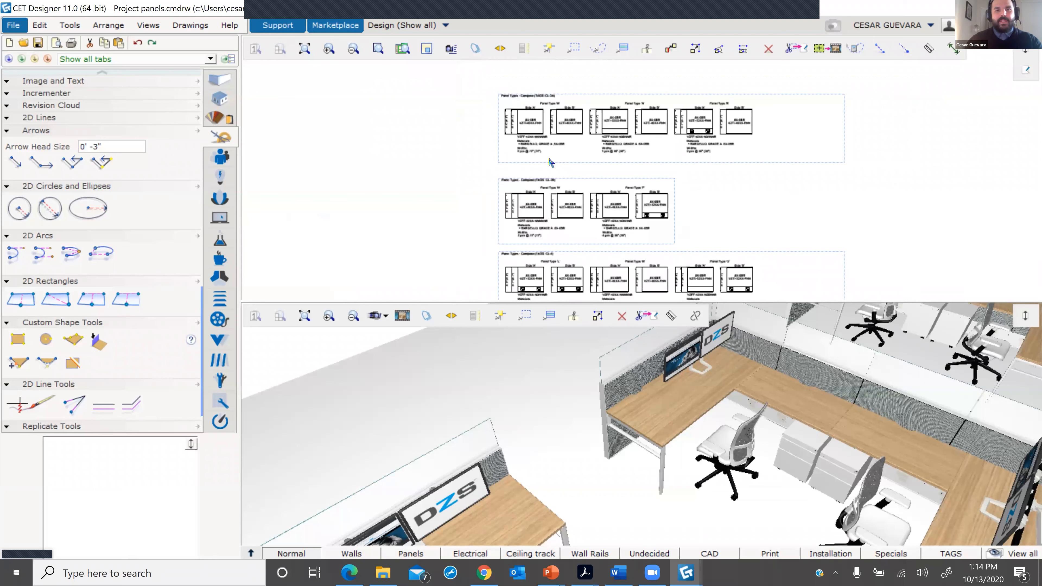
scroll(562, 109, "down", 3)
scroll(564, 109, "up", 3)
scroll(567, 172, "down", 3)
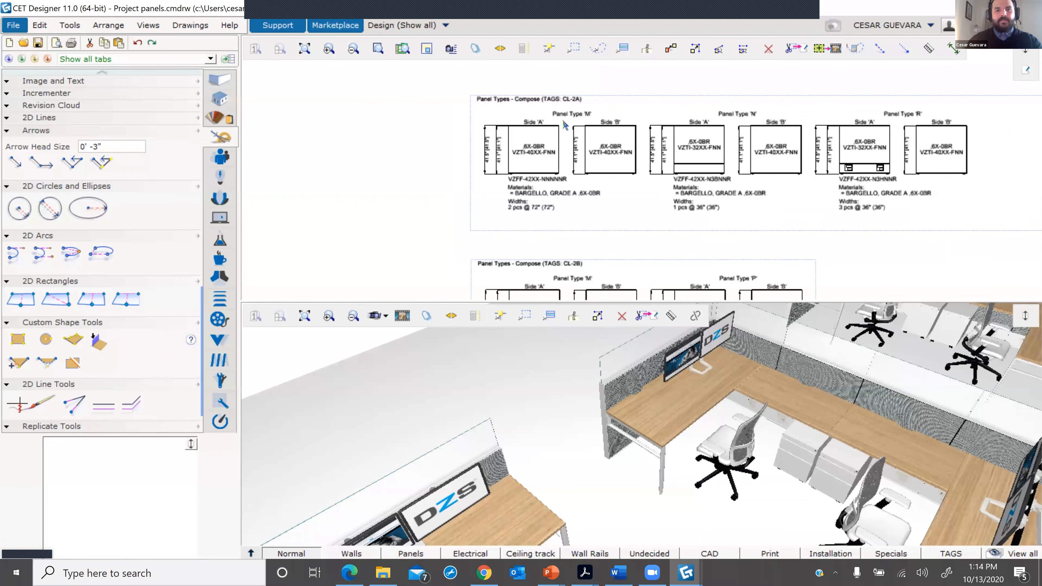
scroll(564, 123, "up", 1)
scroll(544, 152, "down", 2)
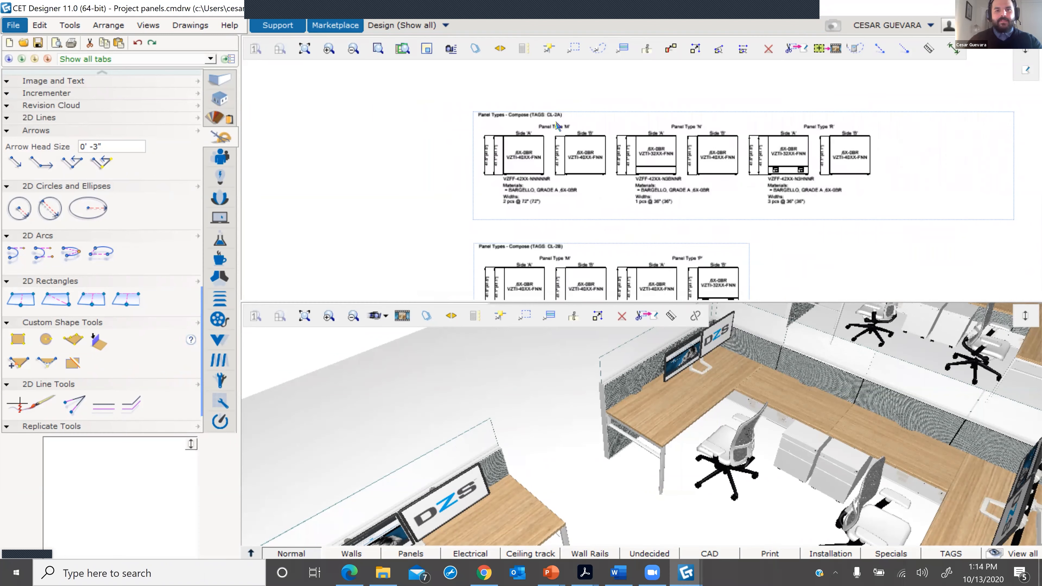
scroll(558, 125, "up", 3)
scroll(558, 148, "down", 5)
scroll(551, 213, "up", 3)
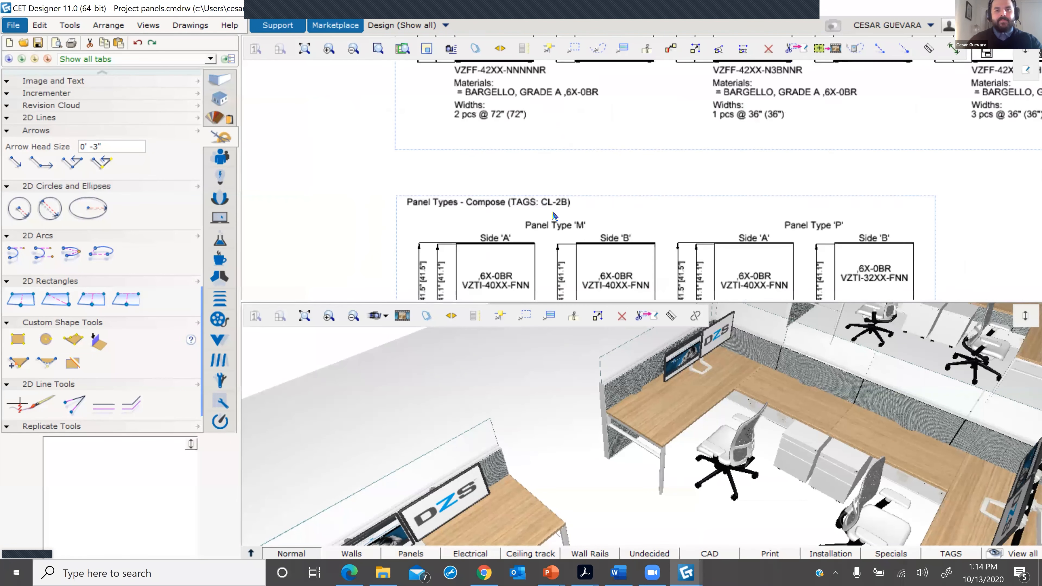
scroll(562, 212, "down", 1)
scroll(562, 213, "up", 1)
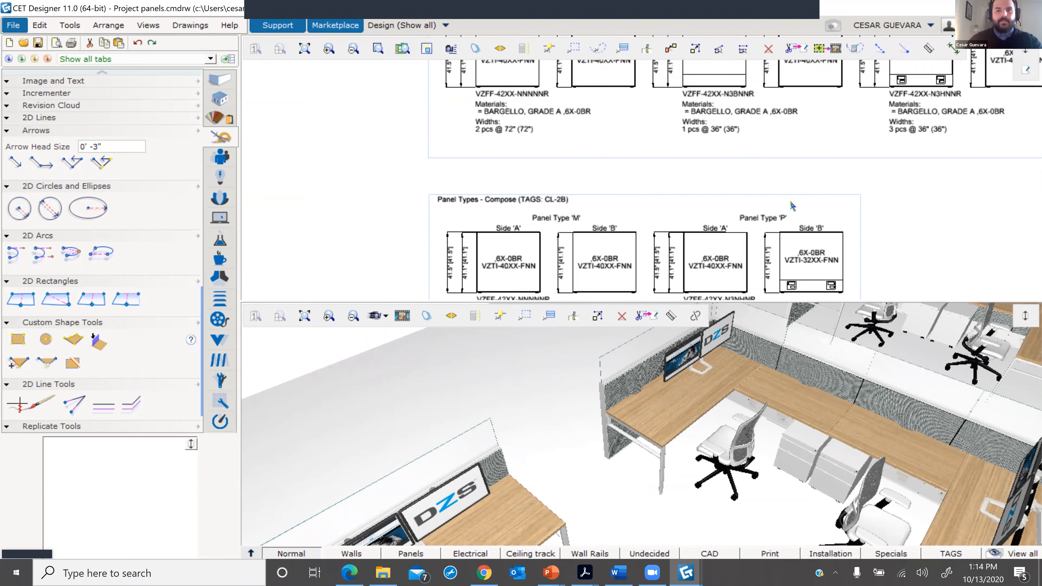
- Examine the Finish Summary table for tag CL-2A and the finish swatches beneath it
scroll(792, 203, "down", 5)
scroll(608, 197, "up", 4)
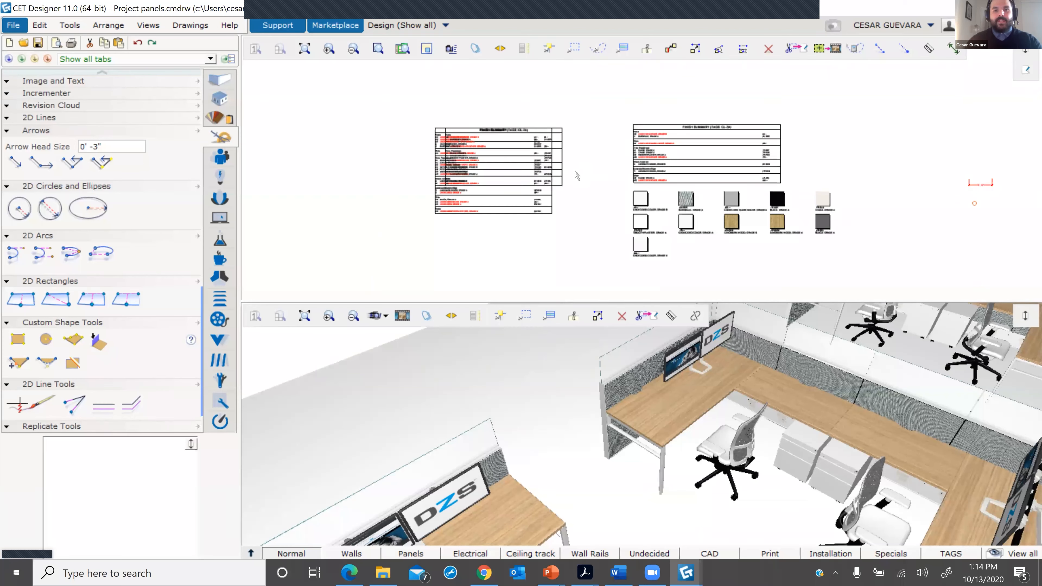
scroll(611, 204, "up", 5)
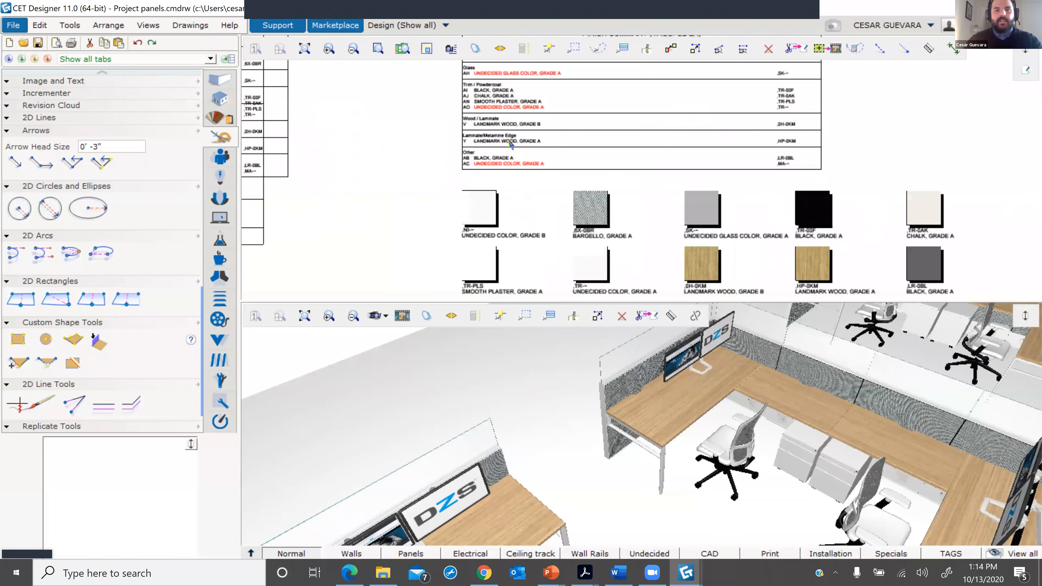
middle_click_drag(492, 220, 491, 239)
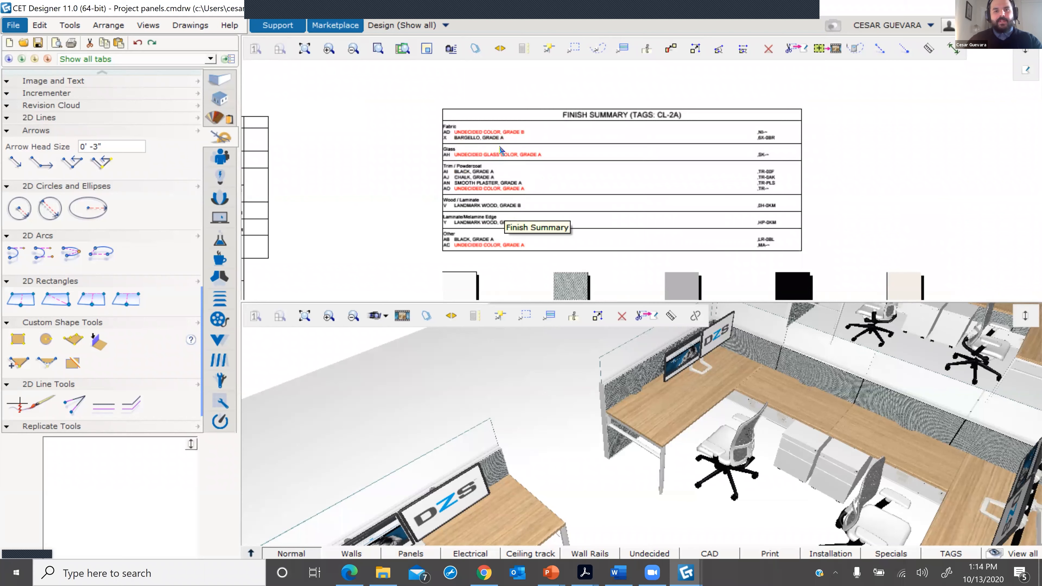
scroll(500, 150, "down", 3)
scroll(575, 131, "up", 5)
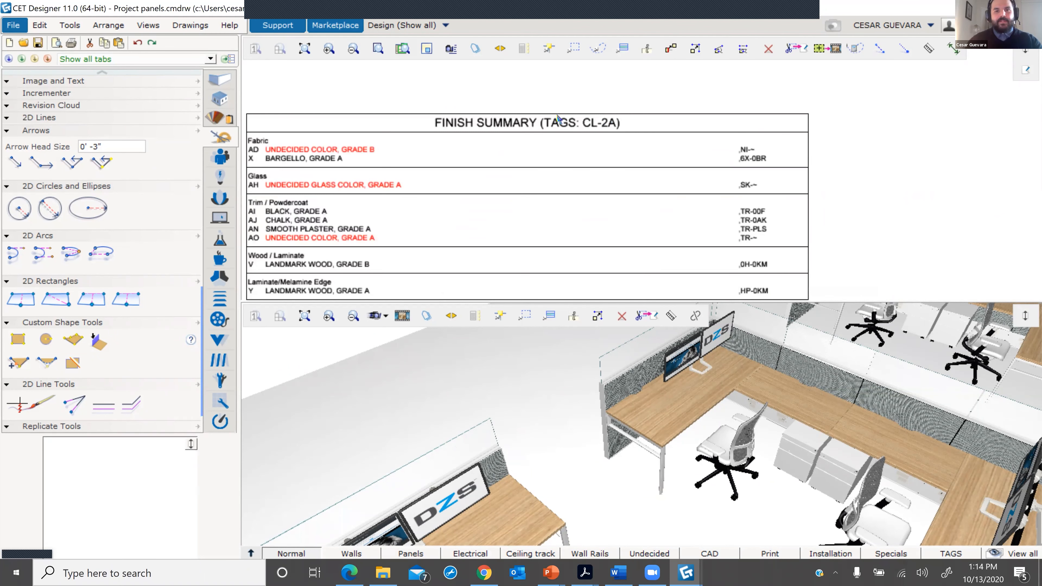
scroll(548, 125, "down", 2)
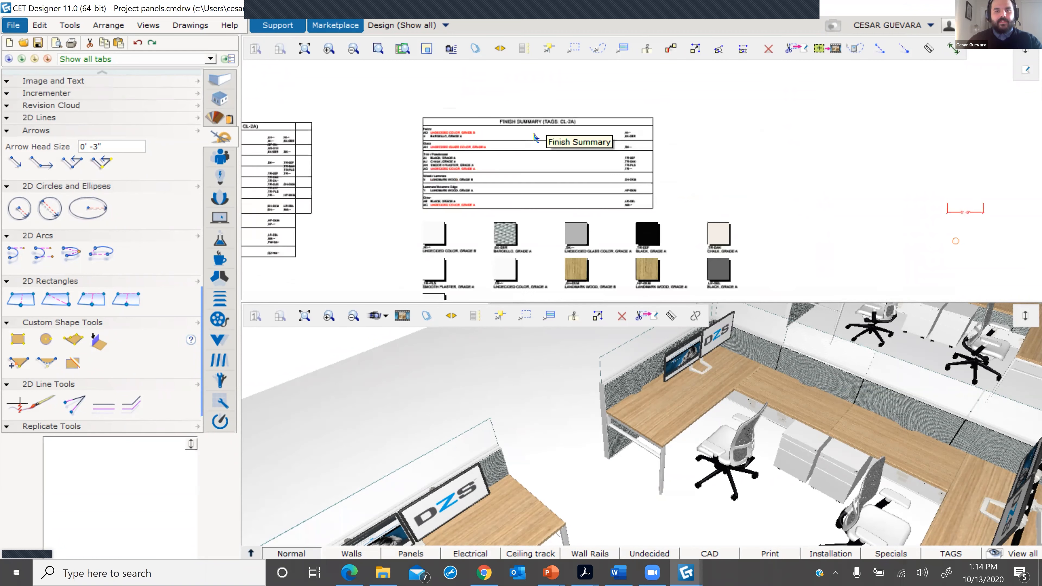
scroll(519, 162, "down", 2)
scroll(493, 190, "up", 3)
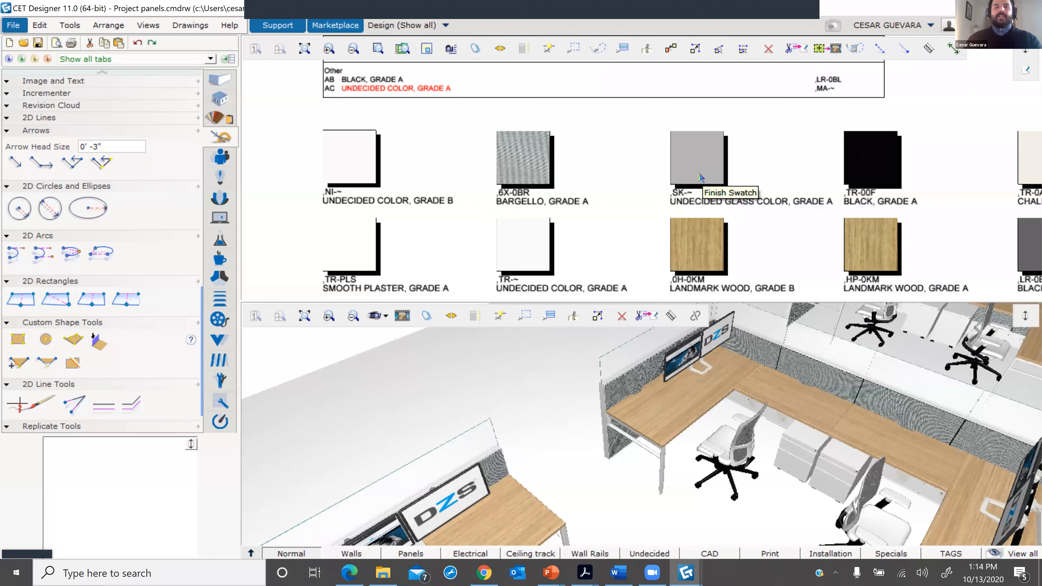
middle_click_drag(700, 177, 552, 151)
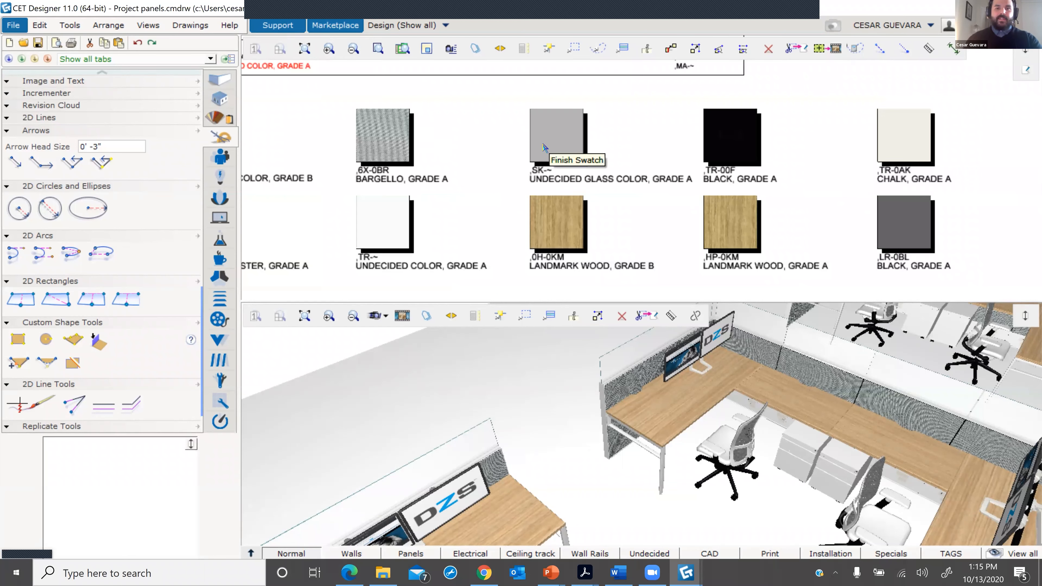
scroll(544, 147, "down", 1)
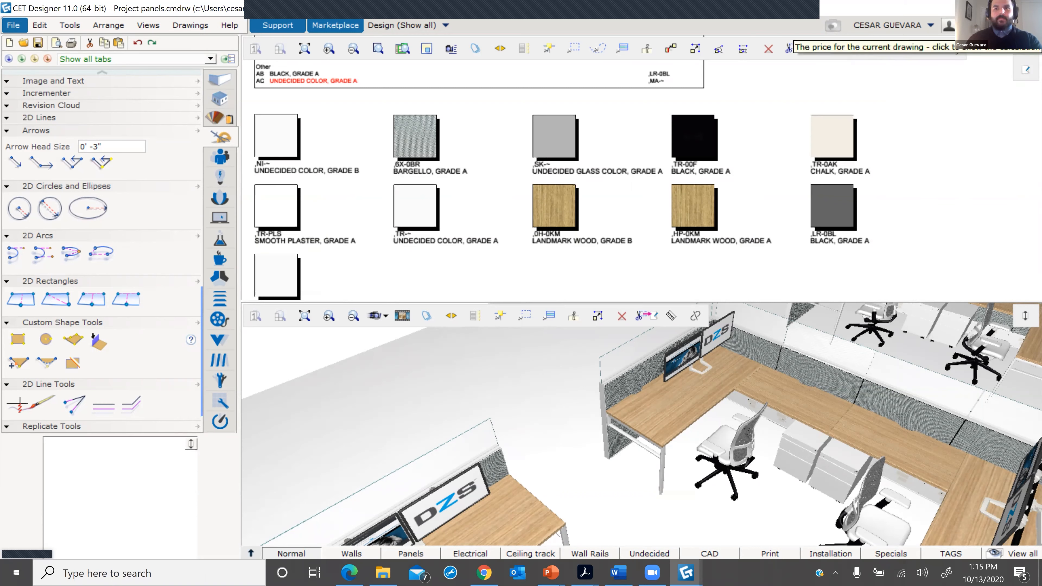
- Switch to the PowerPoint slide show and review the Install Sheets slides on paper views and viewport visibility
mouse_move(549, 573)
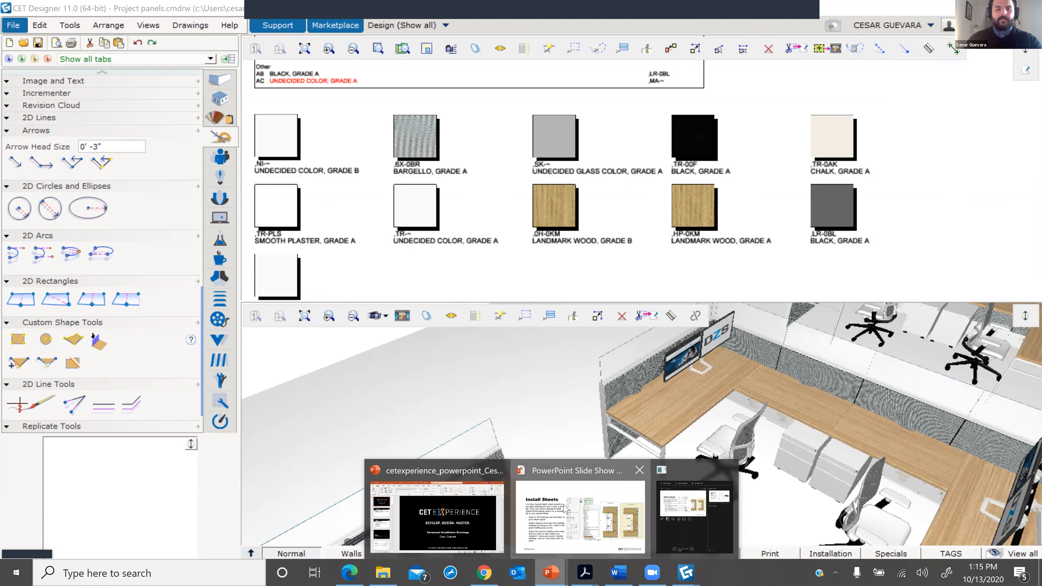
left_click(568, 510)
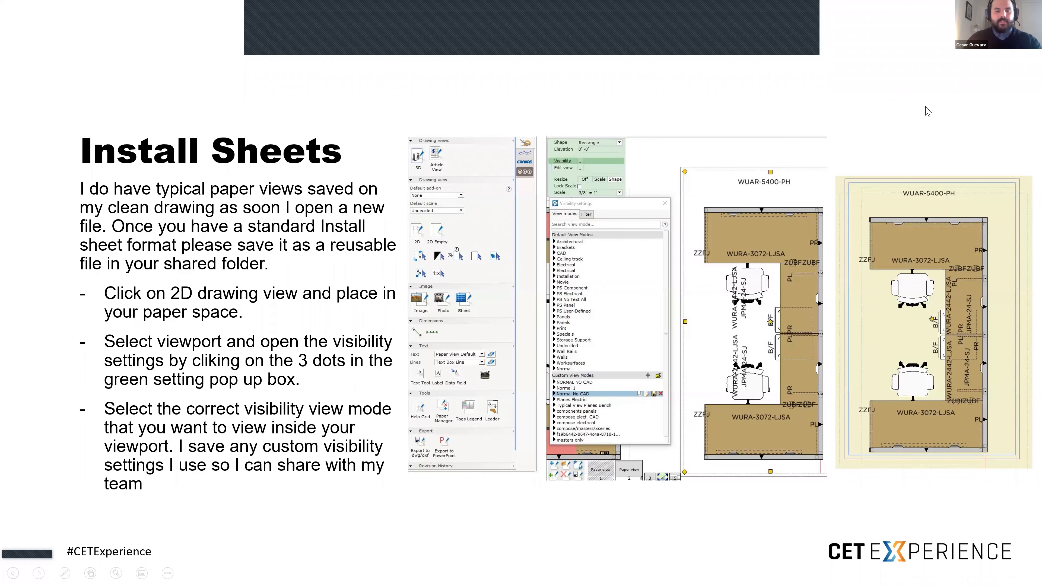
left_click(926, 108)
key("super")
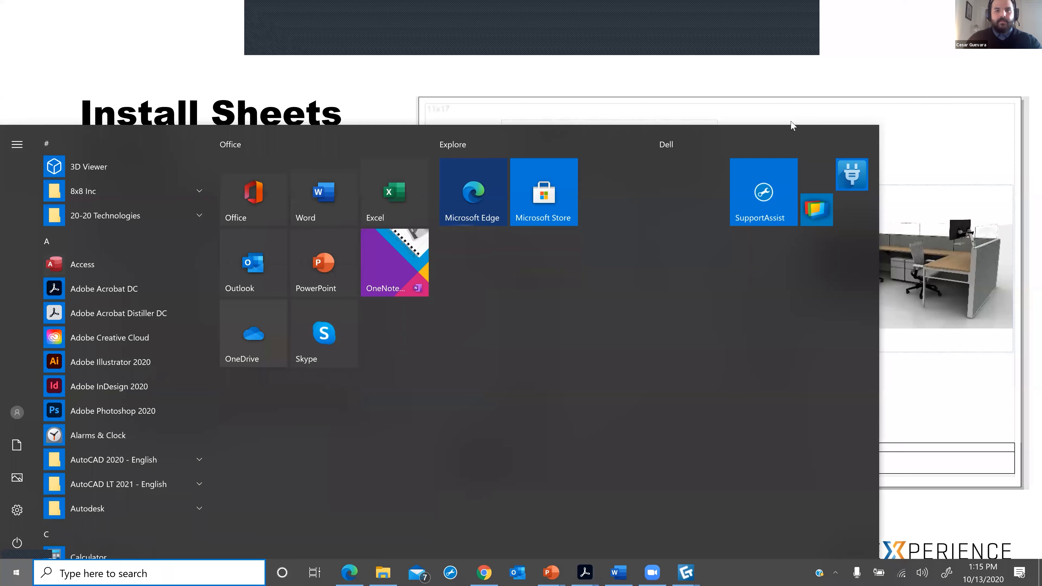
left_click(755, 99)
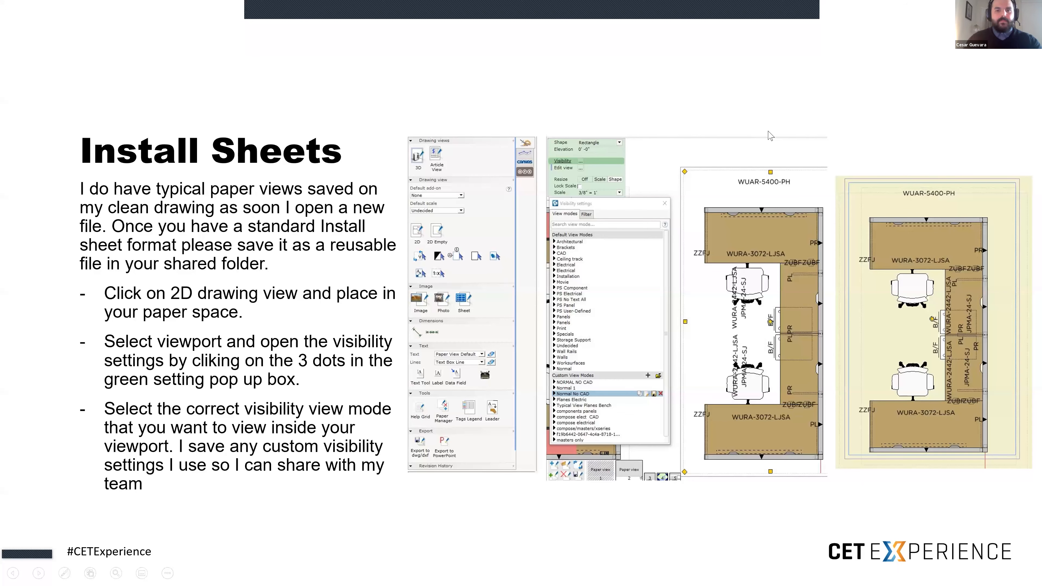
- Switch back to the CET Designer drawing and open the 11x17 paper view containing the CL-2B install sheet
key("super")
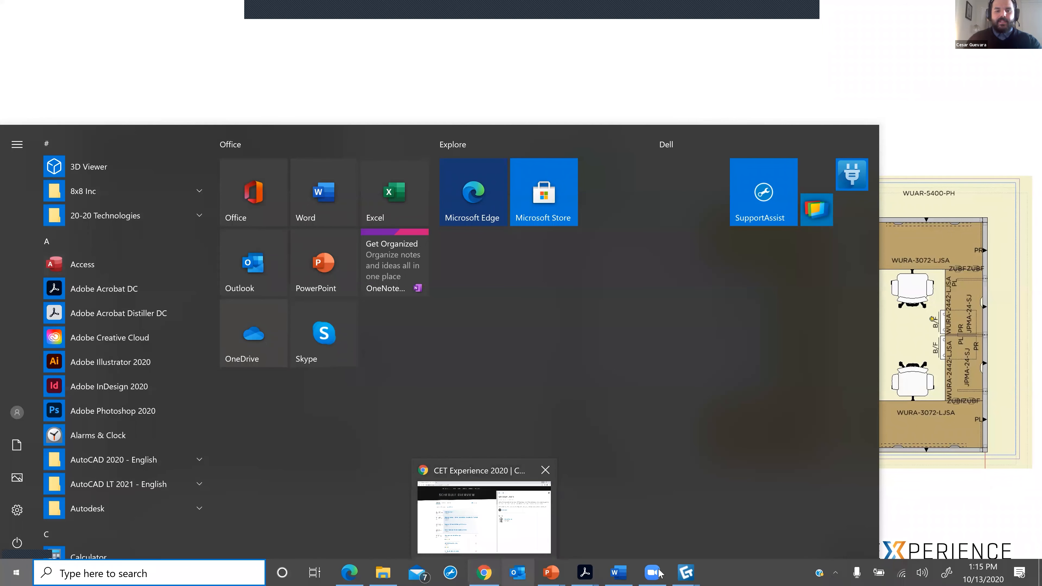
mouse_move(686, 572)
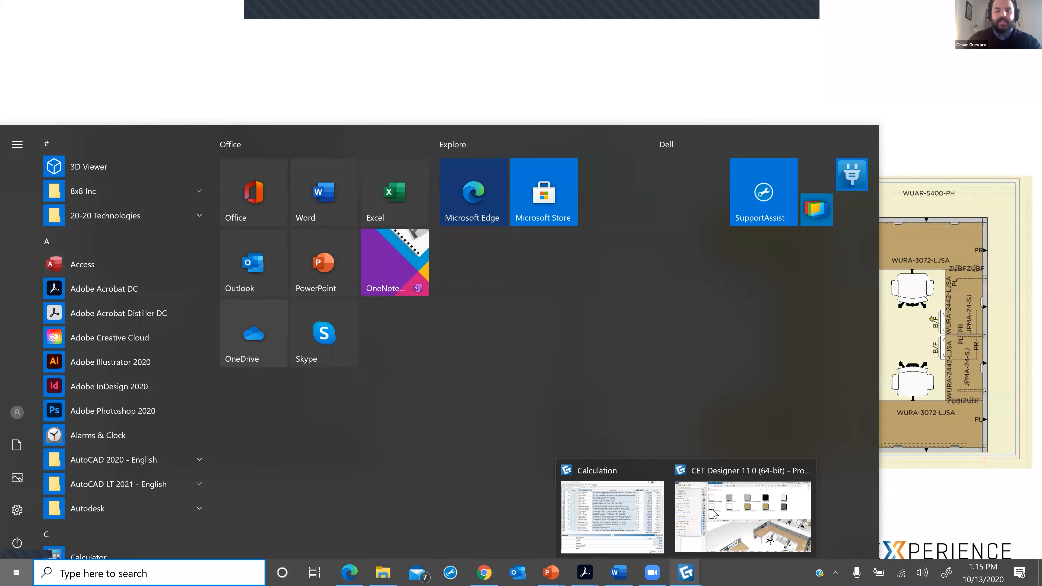
left_click(749, 474)
scroll(919, 176, "down", 5)
middle_click_drag(756, 208, 652, 220)
scroll(653, 220, "down", 2)
scroll(995, 69, "up", 1)
left_click(1026, 70)
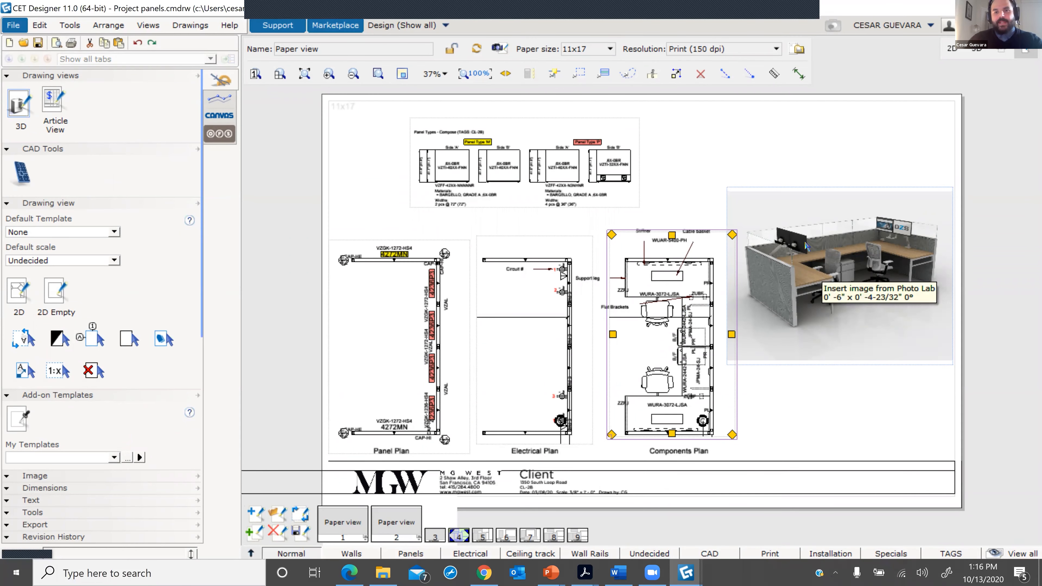
- Inspect the workstation photo and the Components Plan callouts, selecting the Stiffner leader label to show its properties
left_click(801, 208)
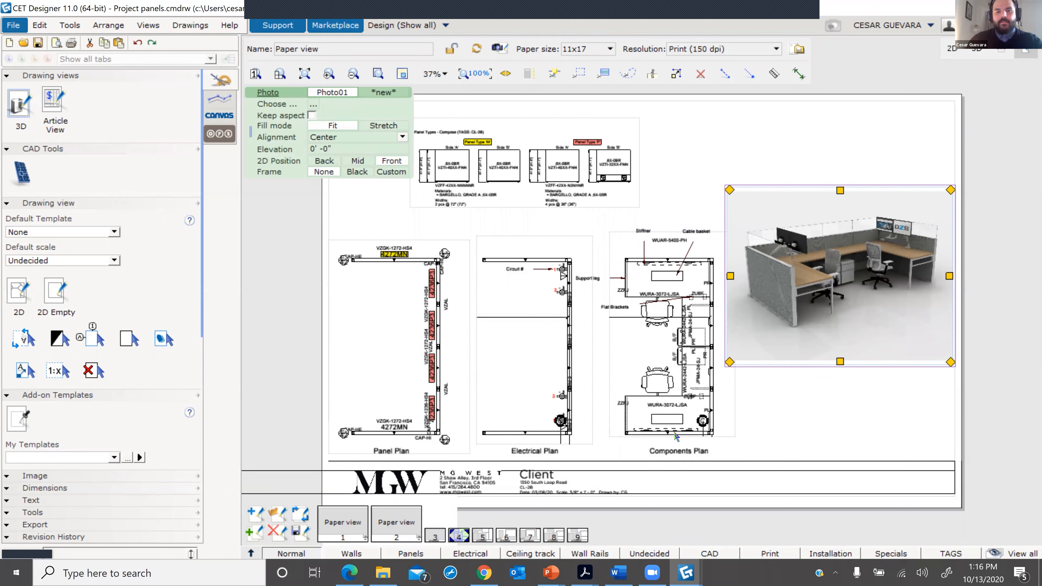
scroll(676, 435, "up", 1)
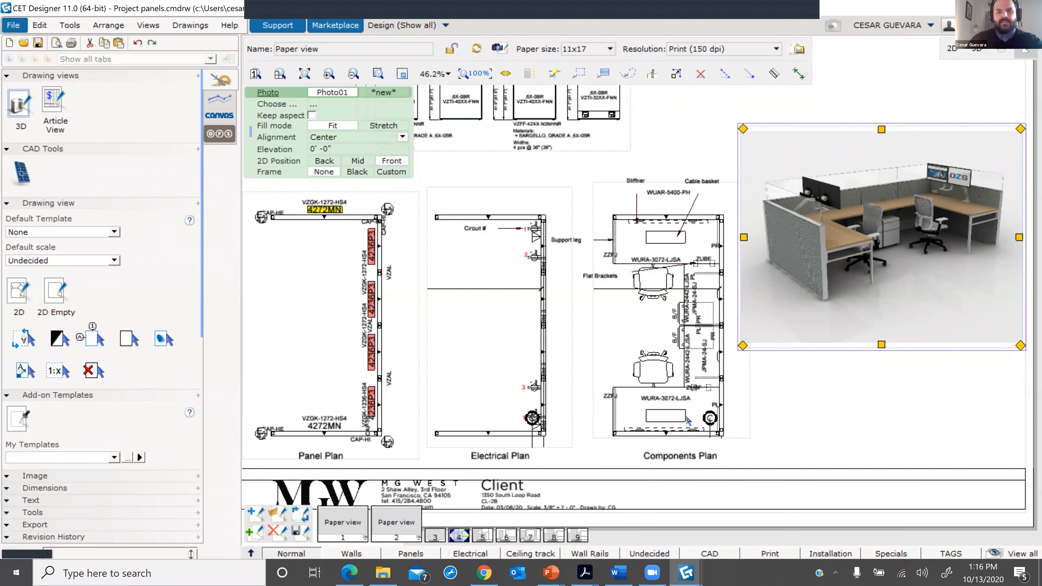
scroll(654, 238, "up", 1)
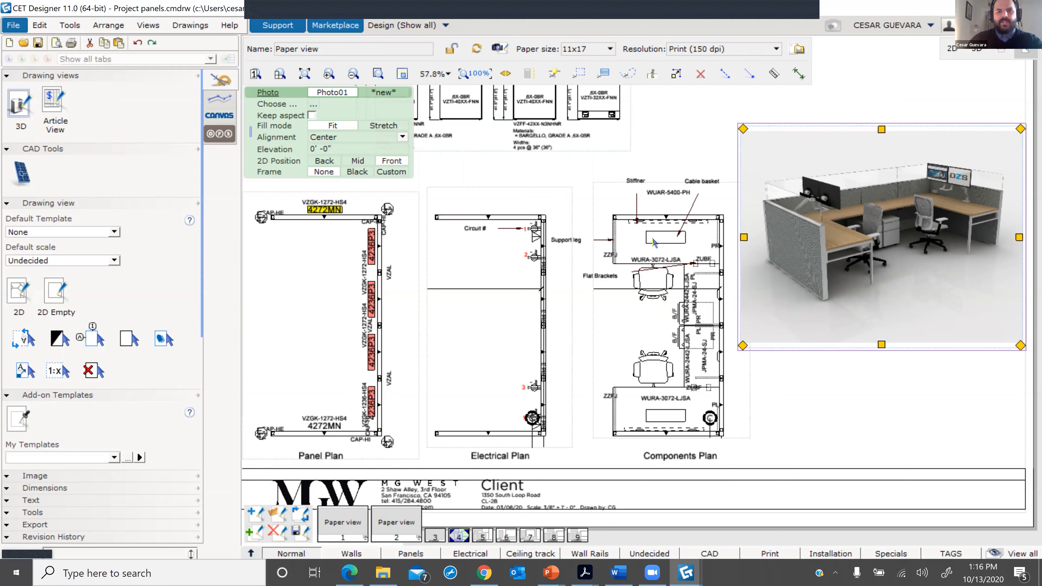
scroll(653, 242, "up", 3)
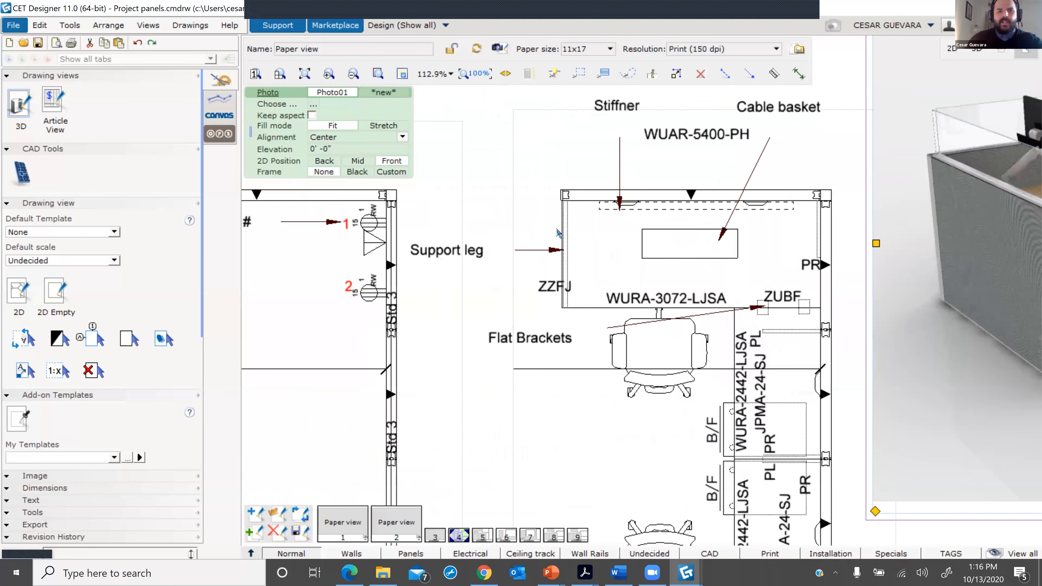
middle_click_drag(628, 155, 550, 179)
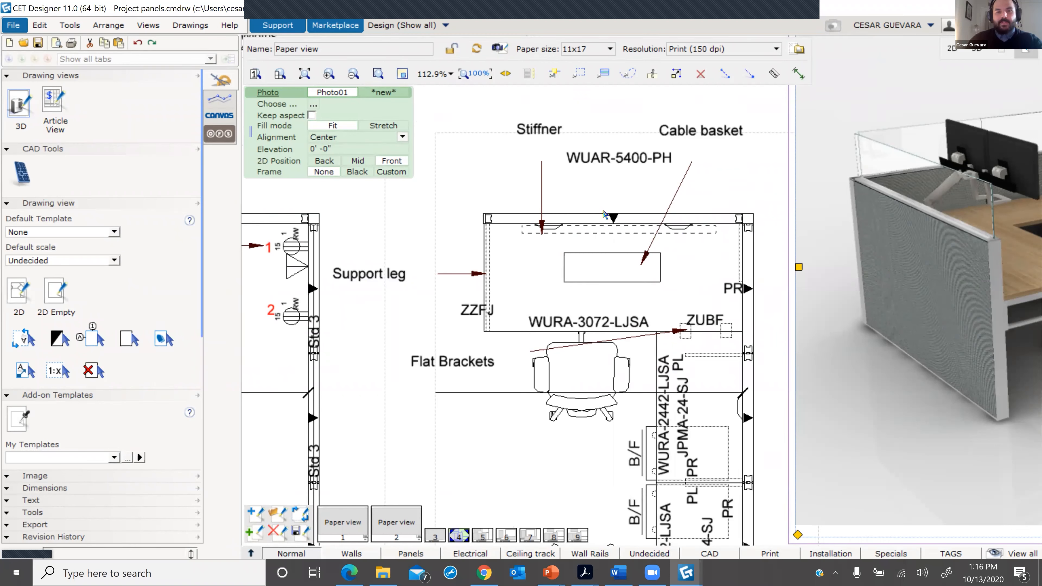
left_click(534, 131)
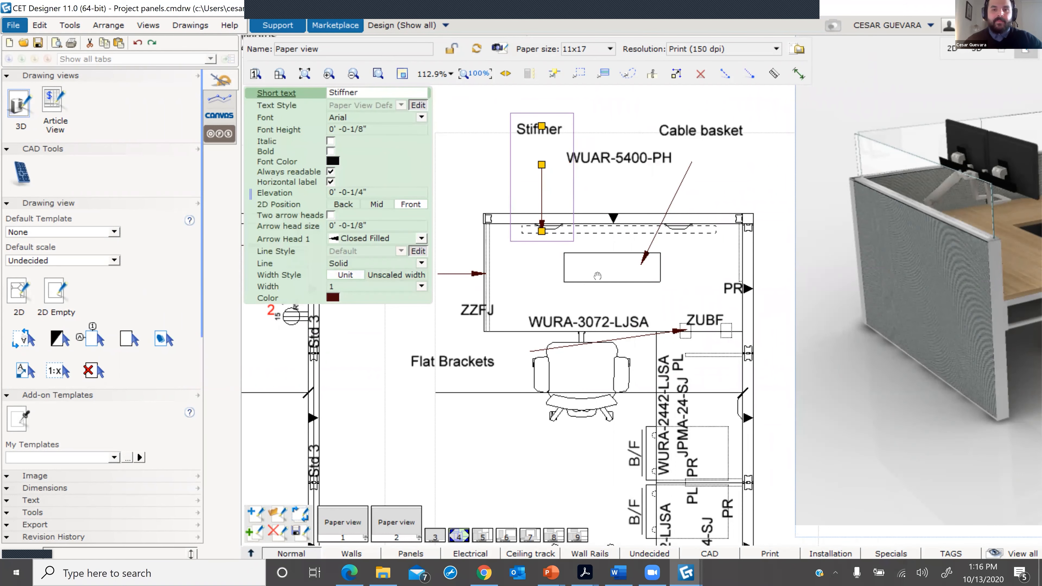
middle_click_drag(585, 262, 628, 252)
scroll(631, 256, "down", 1)
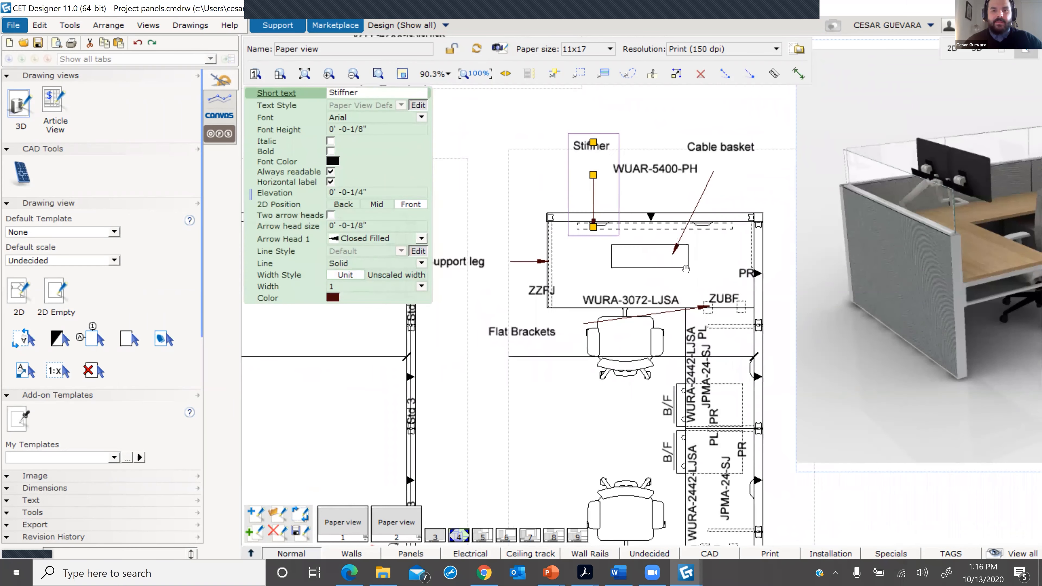
scroll(634, 259, "down", 2)
scroll(620, 265, "down", 2)
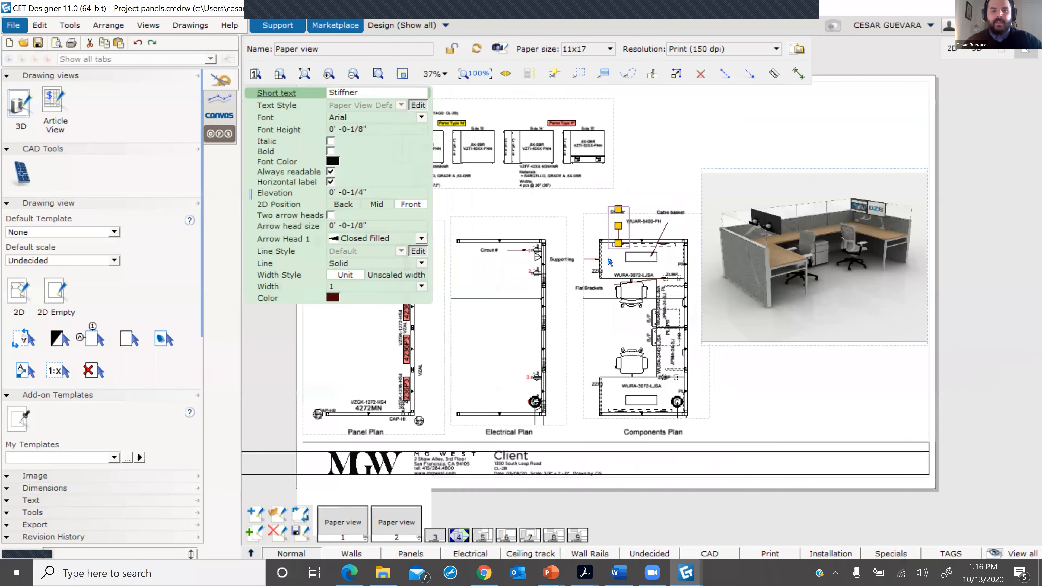
- Examine the circuit number callouts on the Electrical Plan and the component labels on the Components Plan
scroll(608, 260, "up", 2)
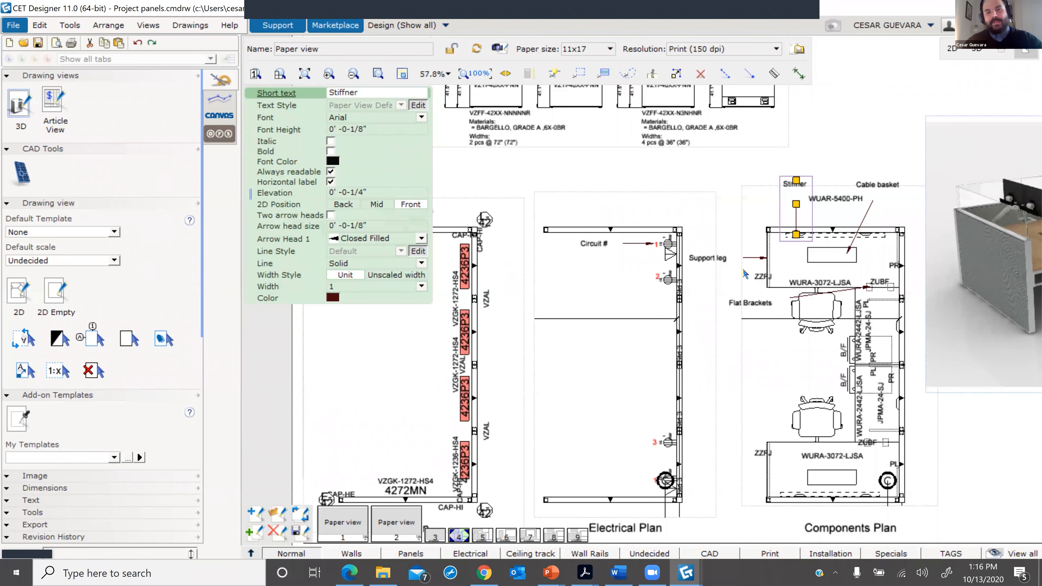
middle_click_drag(771, 271, 751, 267)
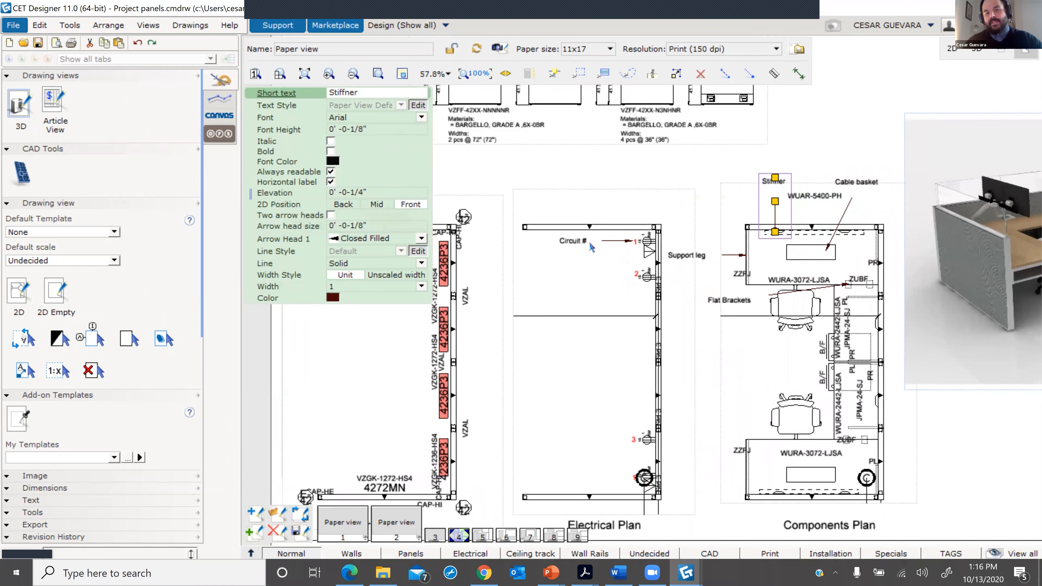
middle_click_drag(550, 248, 549, 248)
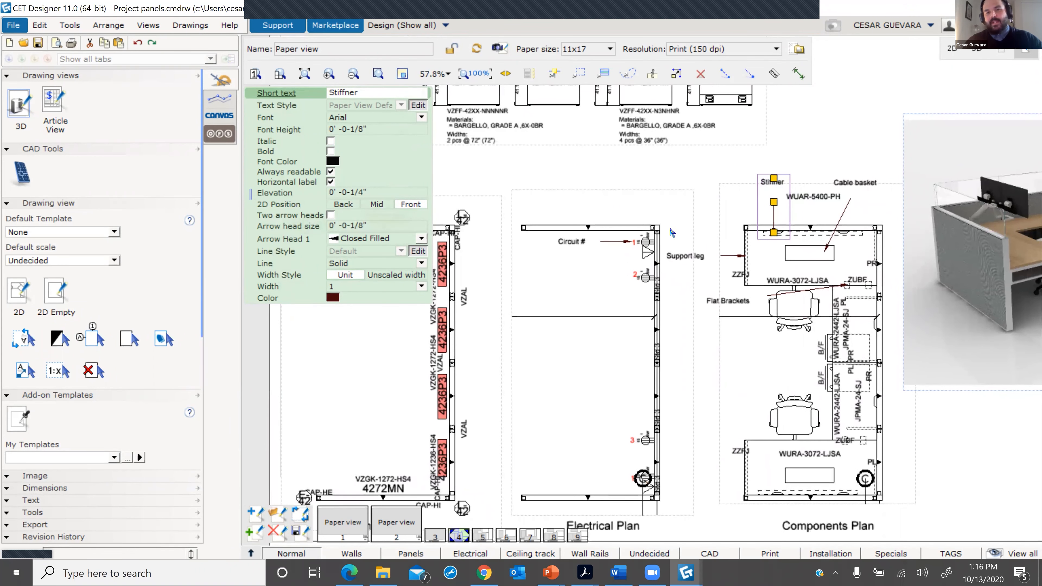
middle_click_drag(769, 244, 693, 231)
scroll(695, 232, "up", 1)
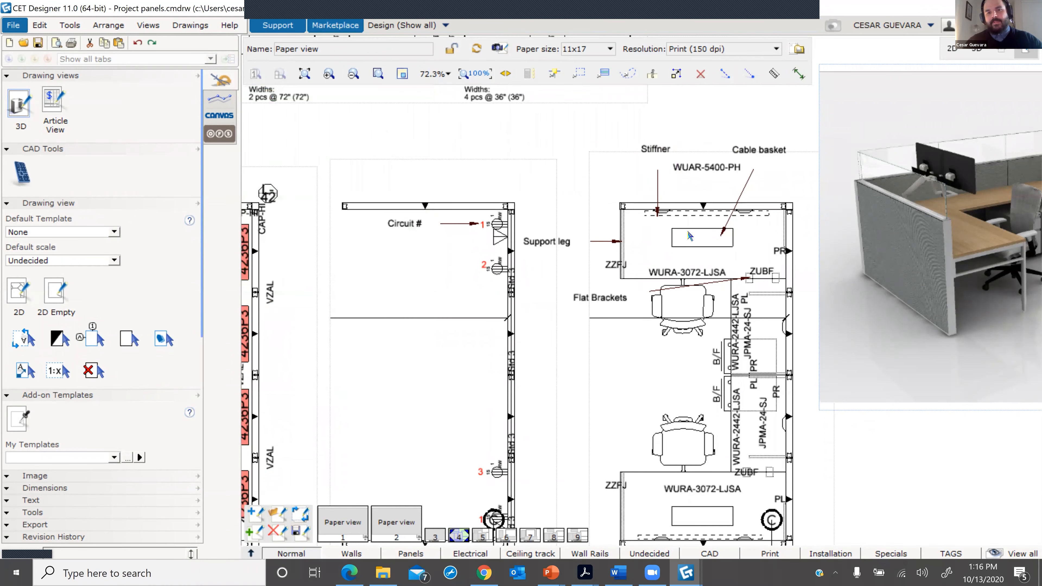
- Examine the outlet symbols and their circuit numbers near the upper corner of the Electrical Plan
scroll(701, 230, "down", 3)
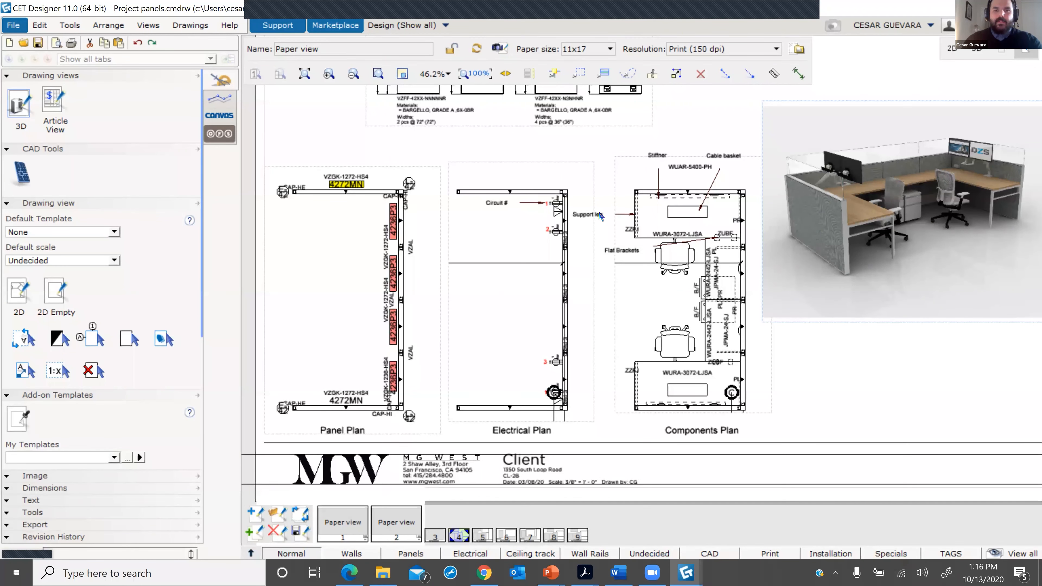
scroll(599, 215, "up", 6)
scroll(602, 224, "down", 3)
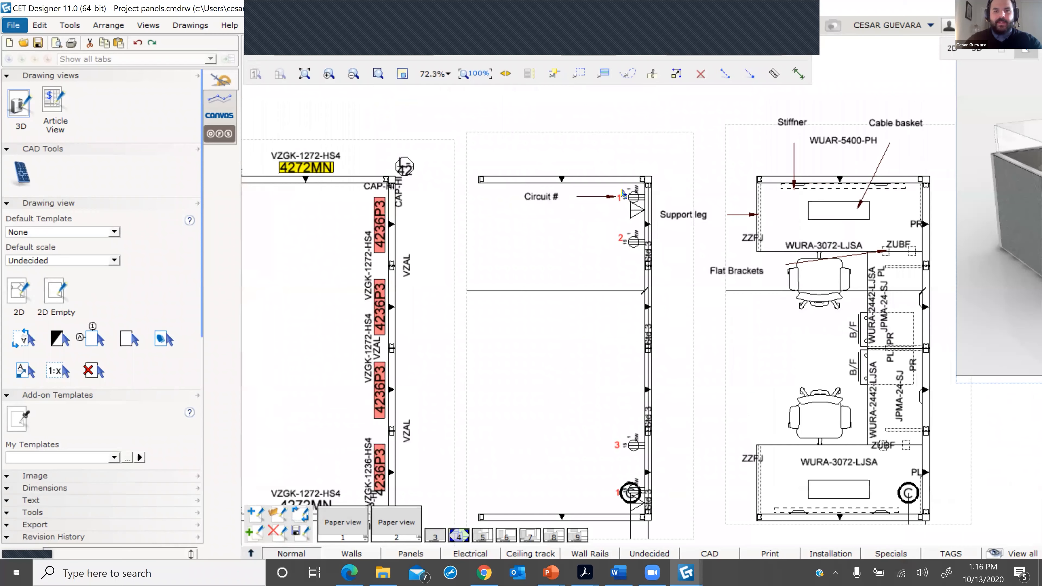
scroll(624, 193, "down", 3)
scroll(626, 192, "up", 6)
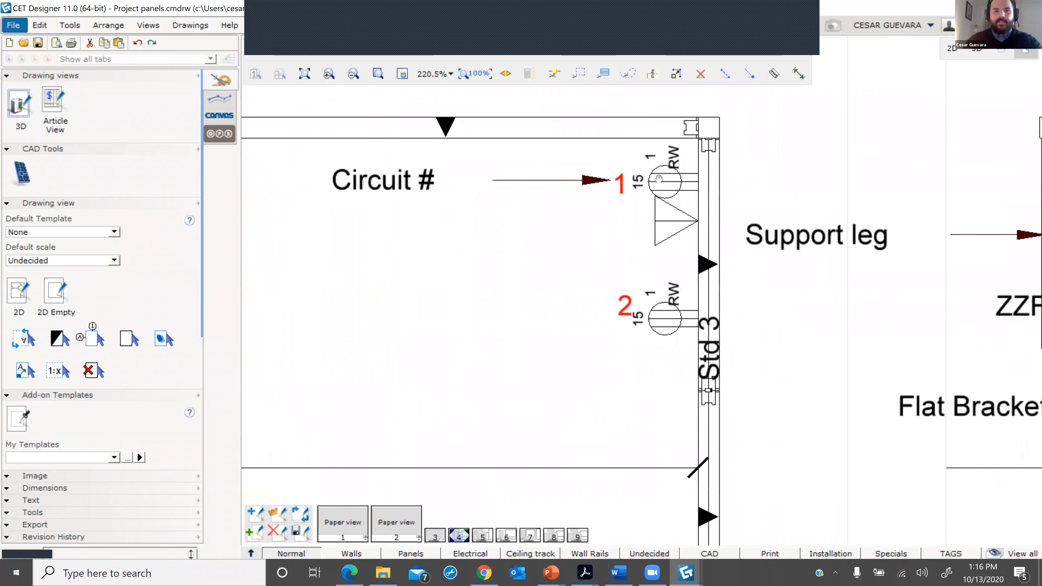
scroll(626, 195, "up", 2)
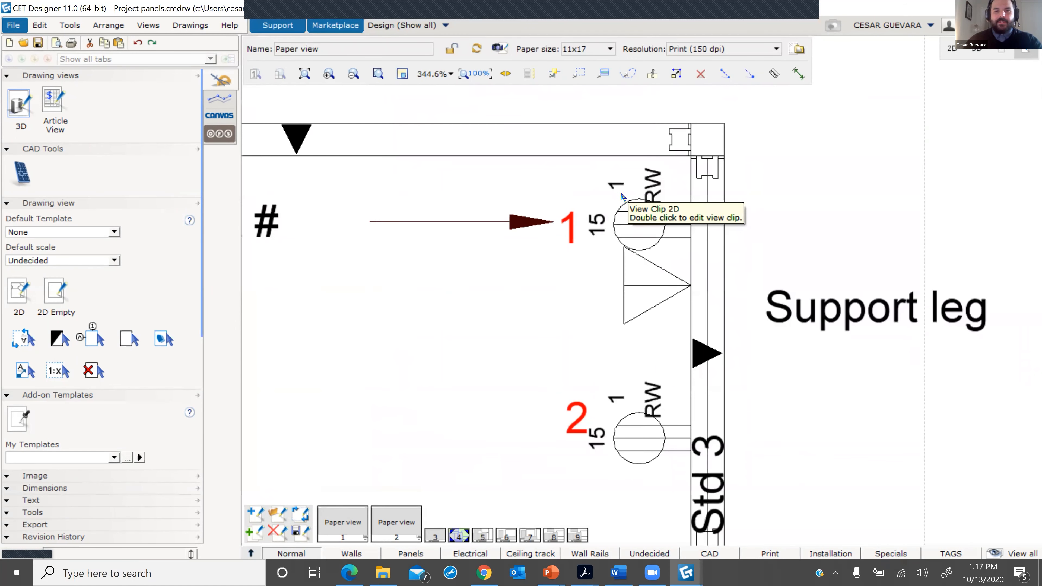
scroll(619, 203, "up", 1)
scroll(623, 197, "down", 3)
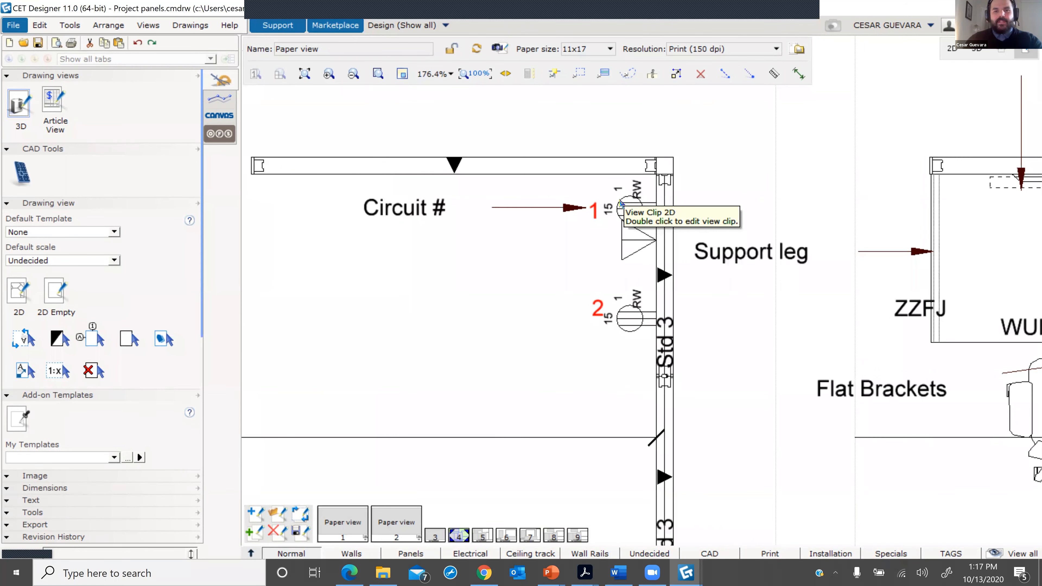
- Select the red circuit number 1 text beside the upper outlet to show its properties, and clear the selection
scroll(593, 217, "up", 2)
left_click(598, 210)
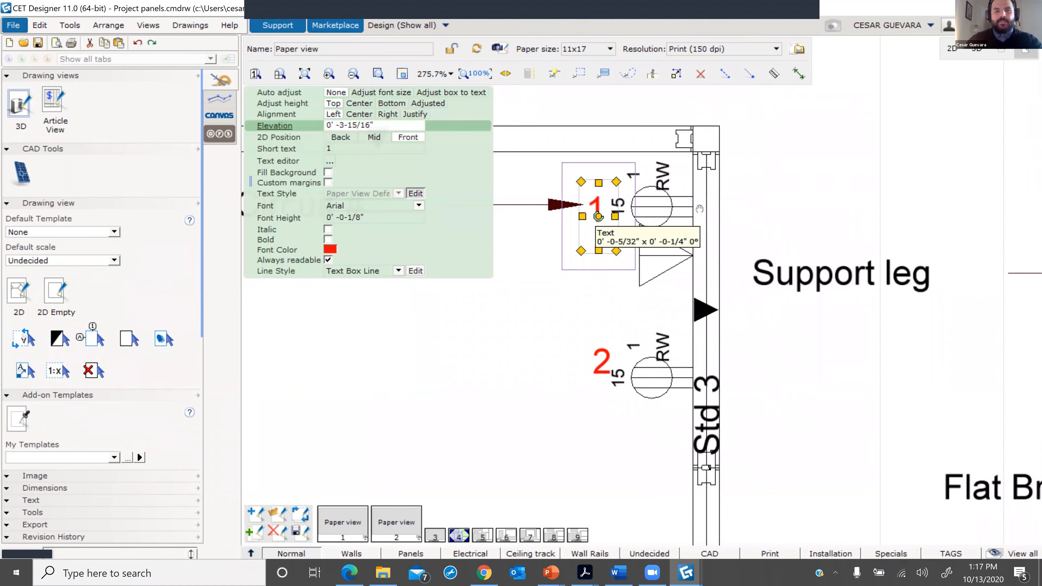
scroll(576, 209, "down", 4)
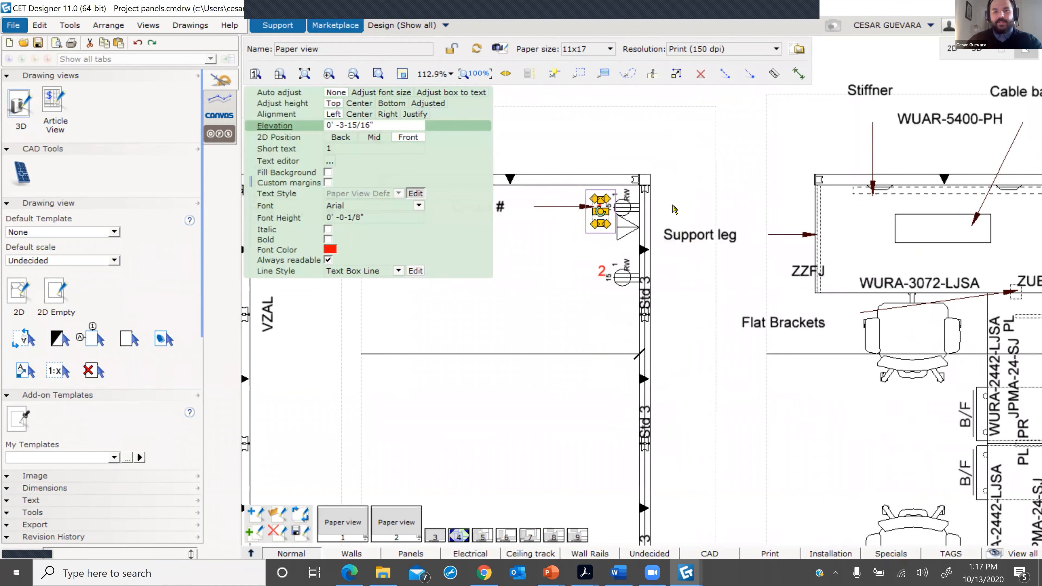
middle_click_drag(603, 214, 674, 207)
left_click(795, 158)
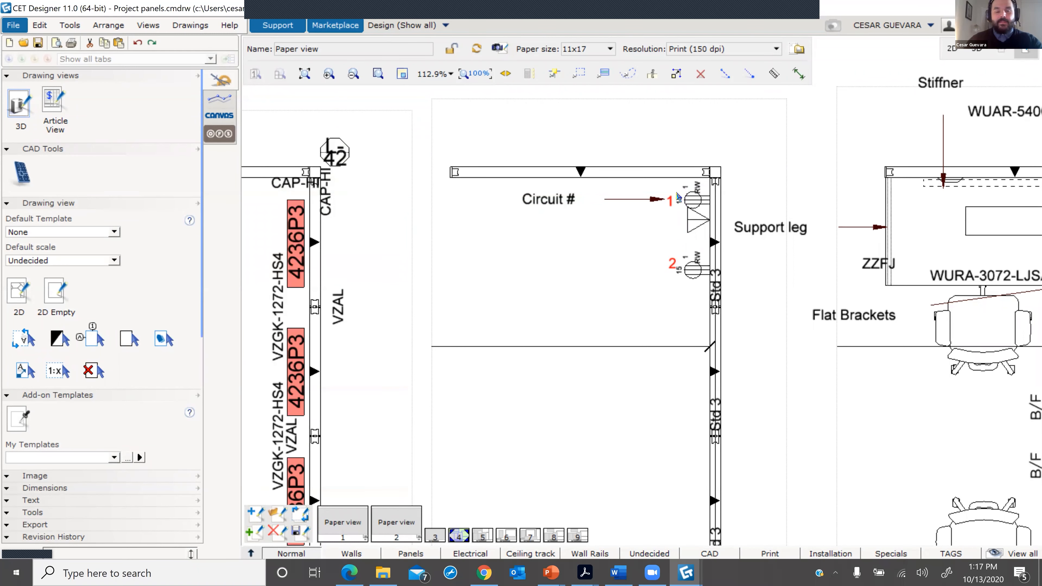
- Select the Circuit # leader label on the Electrical Plan to show its properties, and clear the selection
middle_click_drag(678, 201, 682, 211)
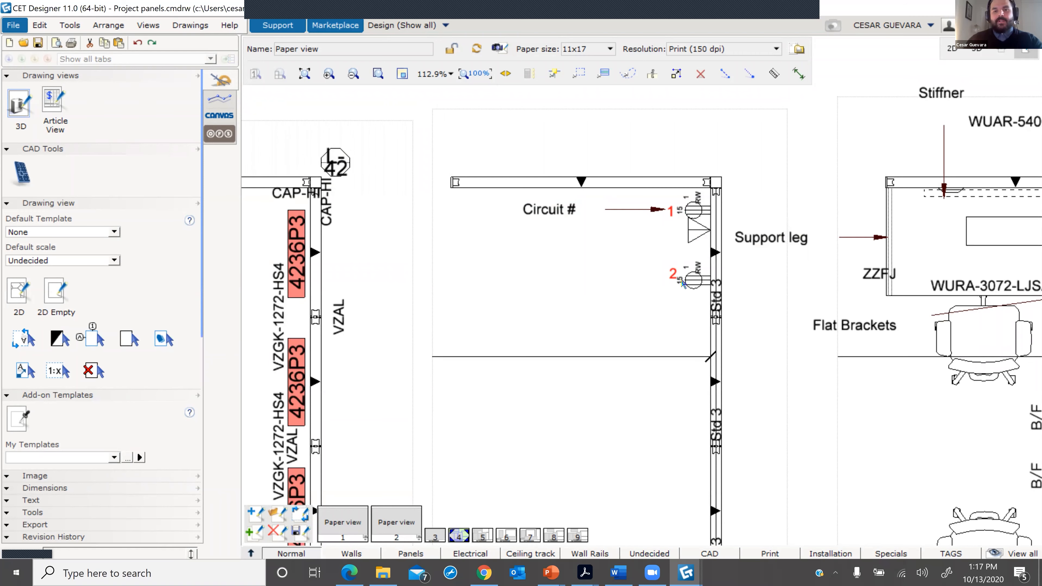
scroll(673, 394, "down", 4)
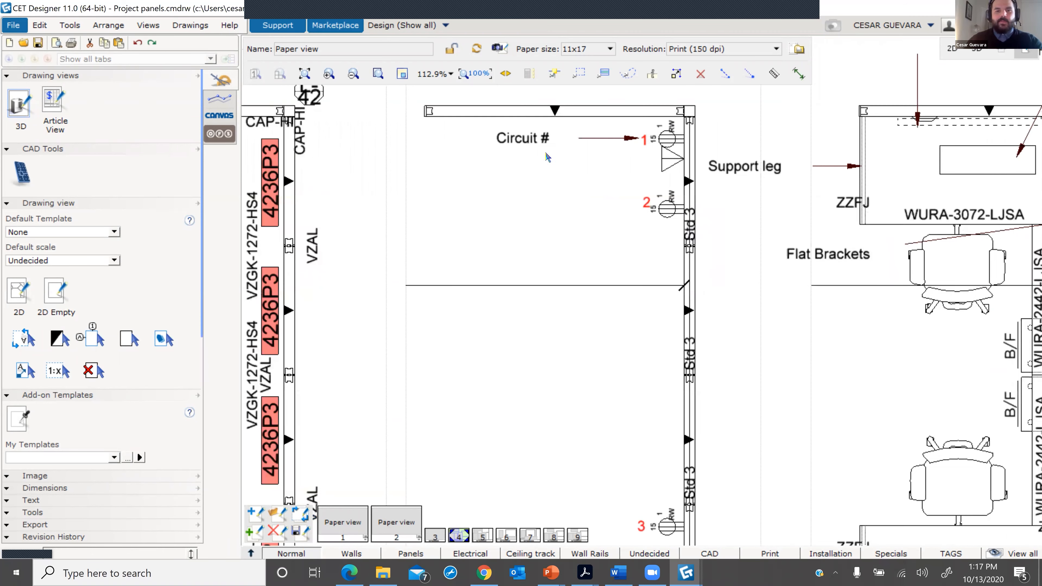
scroll(602, 203, "down", 3, "ctrl")
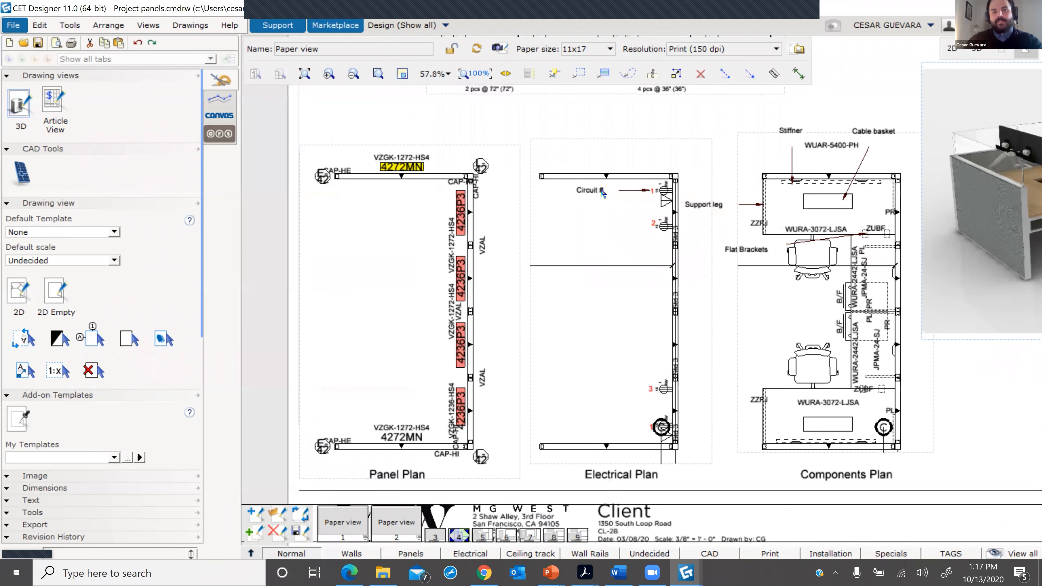
scroll(602, 194, "up", 2, "ctrl")
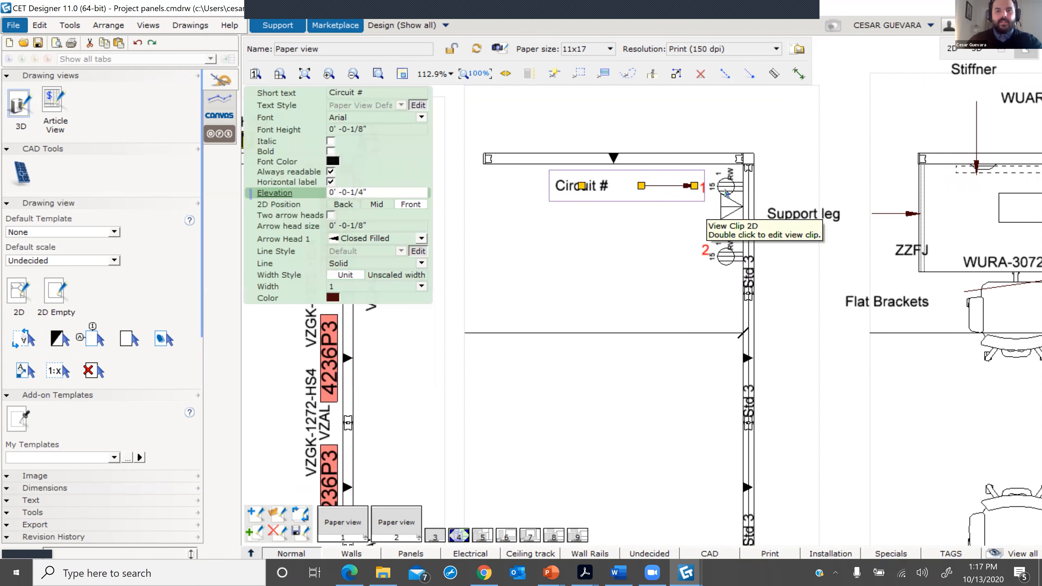
scroll(767, 172, "down", 2)
scroll(777, 170, "up", 2)
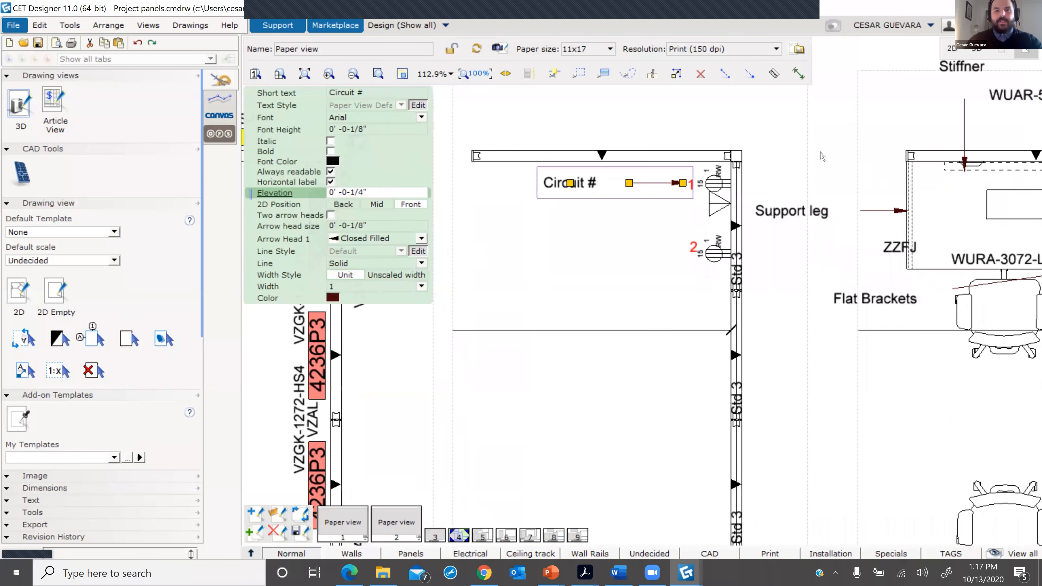
left_click(821, 153)
- Examine the highlighted panel tags and the cap labels on the Panel Plan
scroll(636, 193, "down", 2)
middle_click_drag(617, 169, 626, 168)
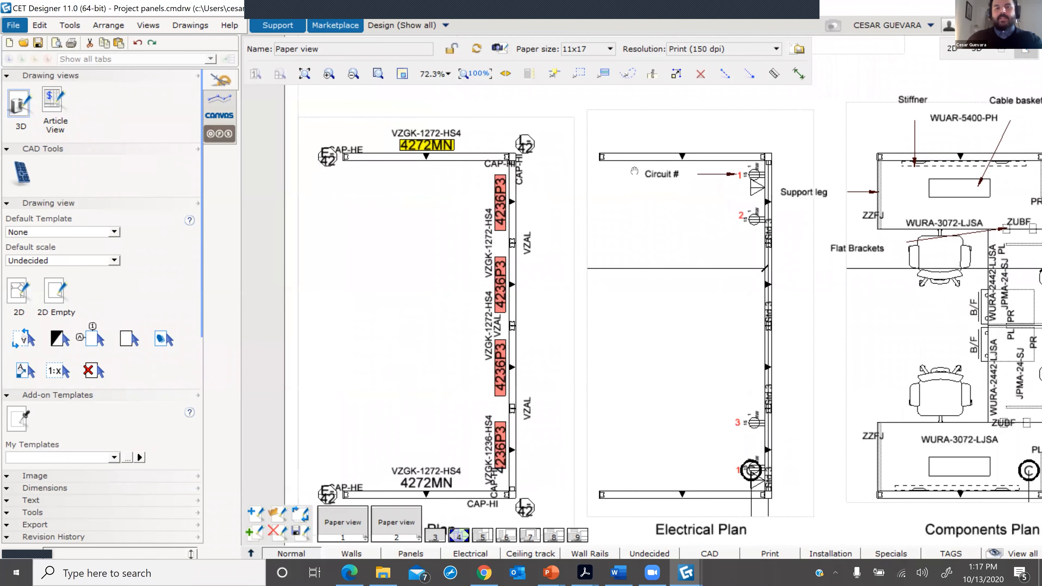
scroll(406, 165, "up", 1)
middle_click_drag(406, 165, 589, 205)
scroll(595, 207, "down", 1)
scroll(600, 219, "up", 2)
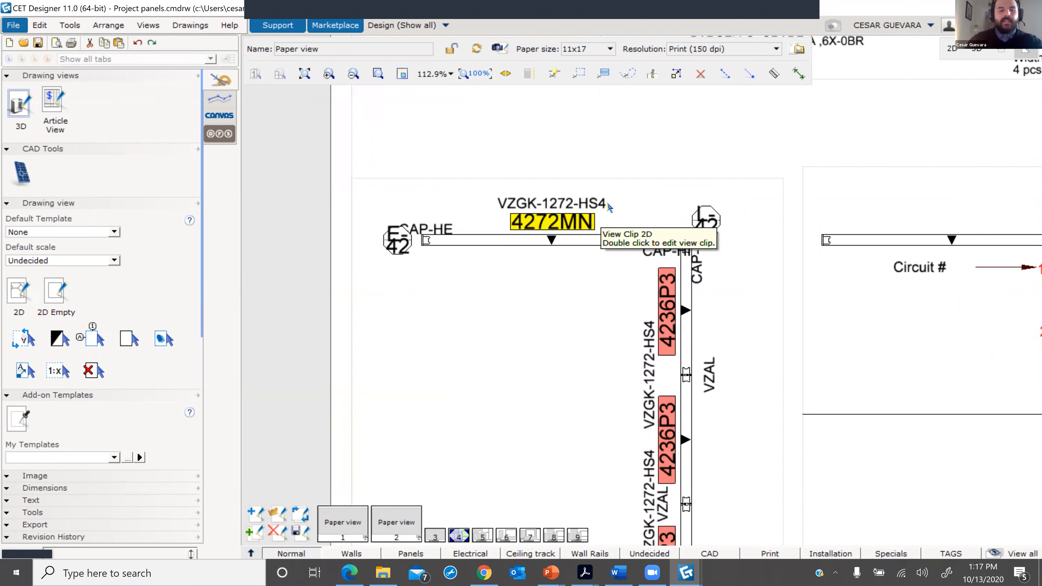
scroll(566, 222, "down", 3)
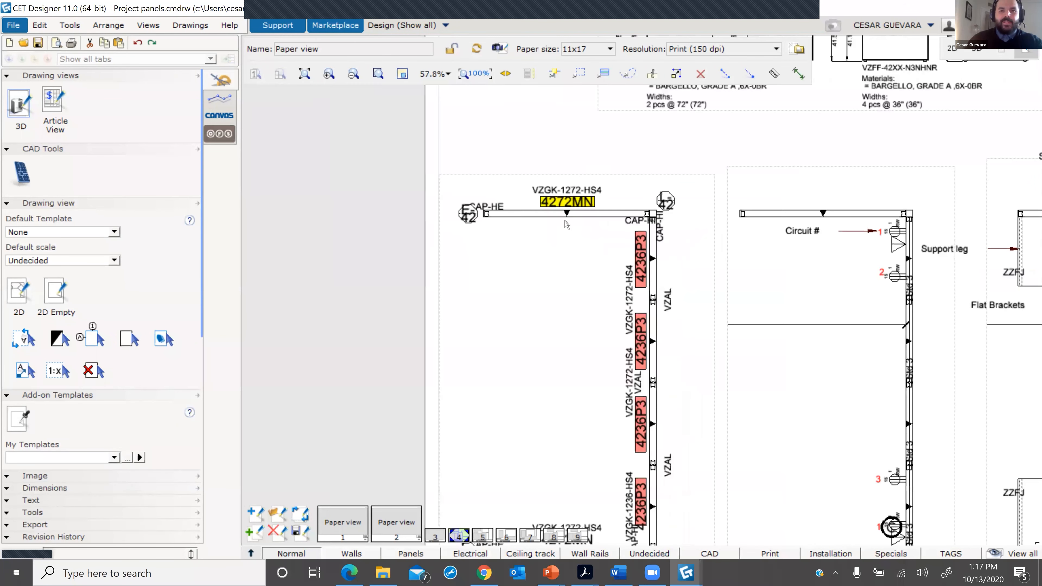
scroll(928, 238, "down", 1)
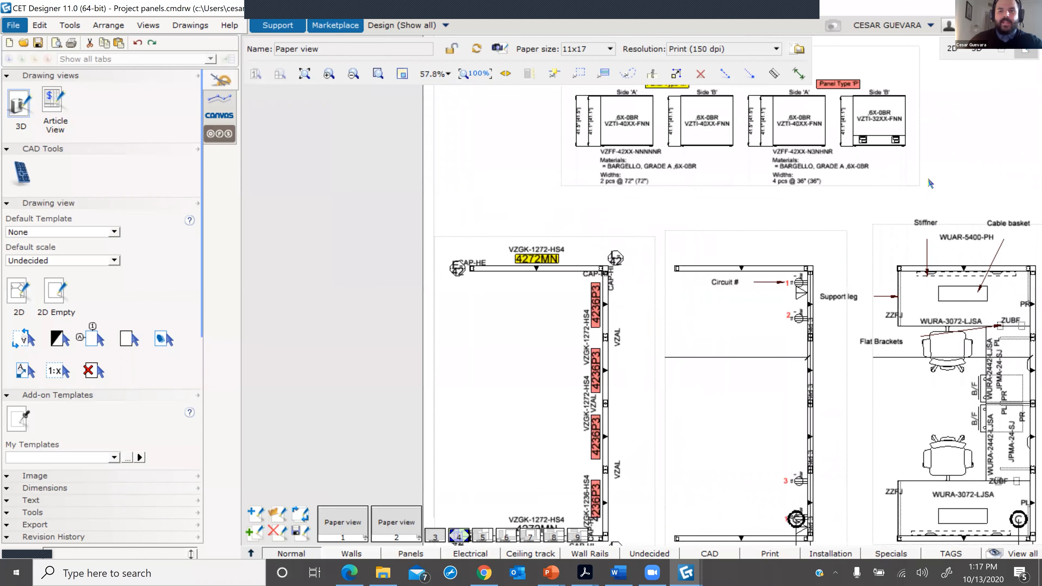
- Compare the Components Plan callouts and the Electrical Plan circuit numbers with the yellow 4272MN tag on the Panel Plan
scroll(929, 178, "down", 1)
scroll(924, 243, "up", 5)
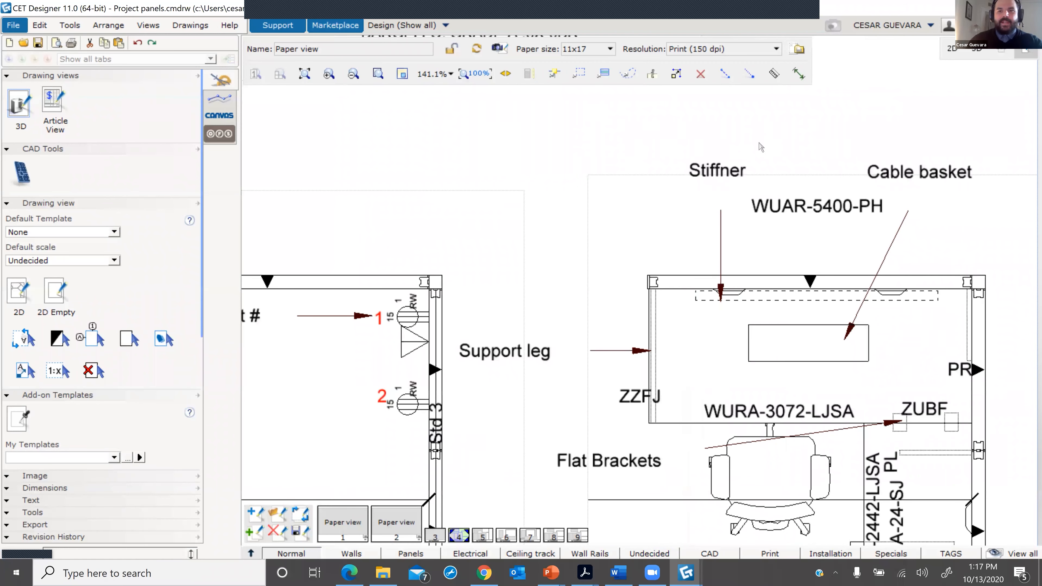
scroll(560, 199, "down", 6)
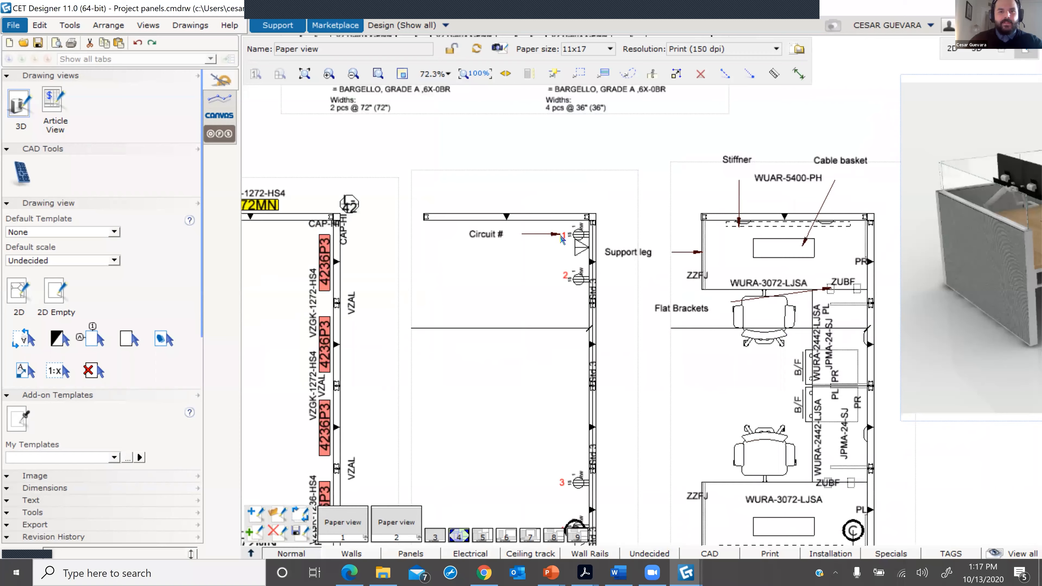
scroll(563, 247, "up", 6)
scroll(573, 255, "down", 2)
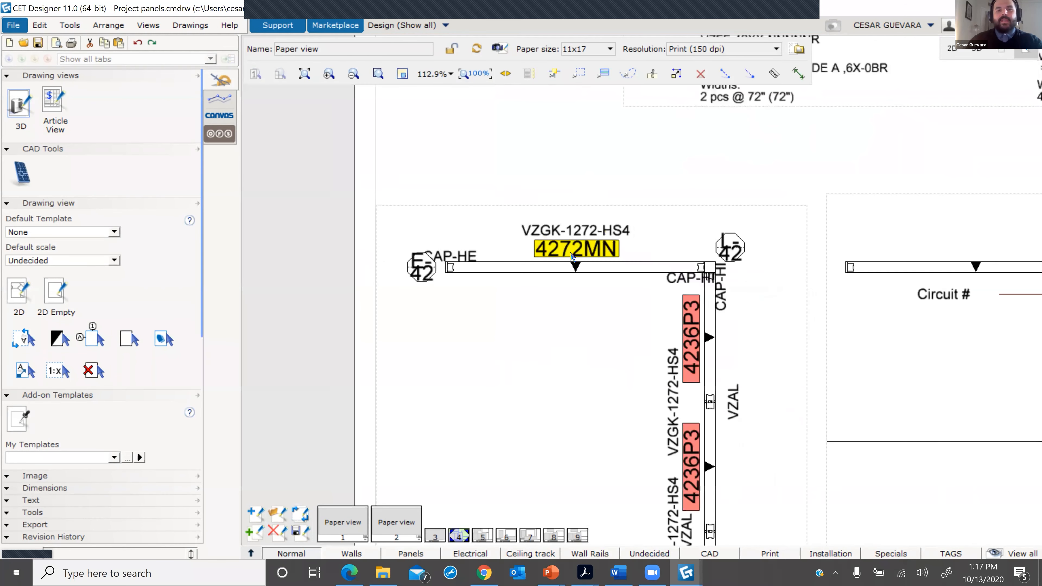
scroll(576, 249, "down", 2)
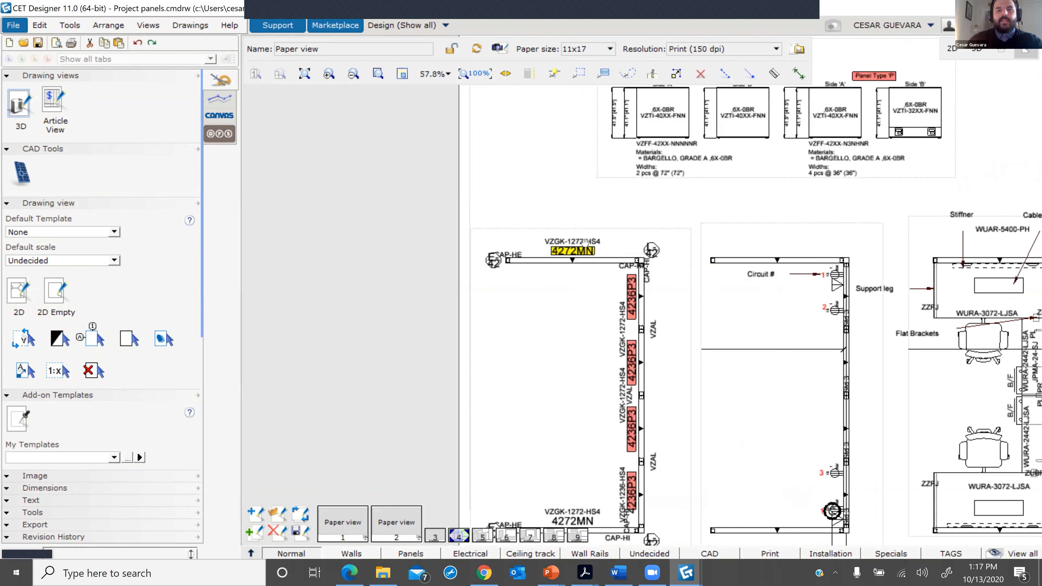
middle_click_drag(618, 237, 593, 260)
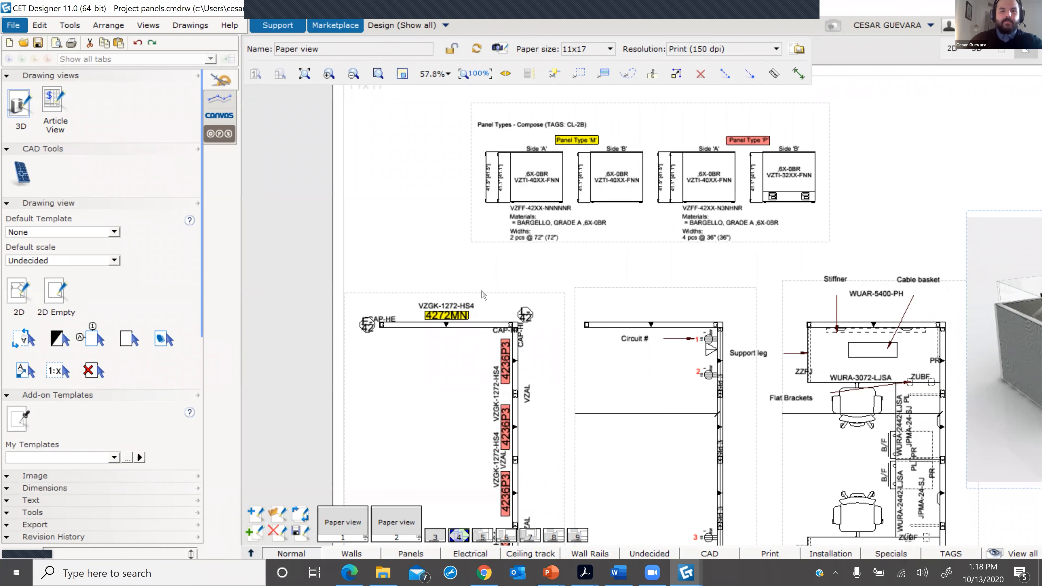
- Select the Panel Types view clip and inspect its Panel Type 'M' elevations, materials and widths
scroll(559, 164, "up", 1)
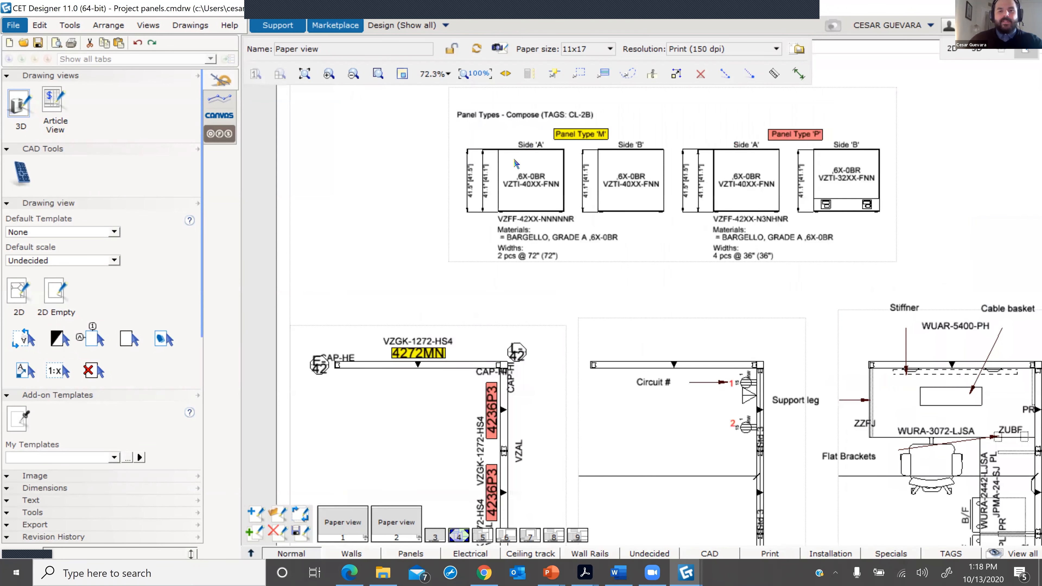
scroll(529, 186, "up", 2)
scroll(501, 169, "down", 2)
left_click(500, 169)
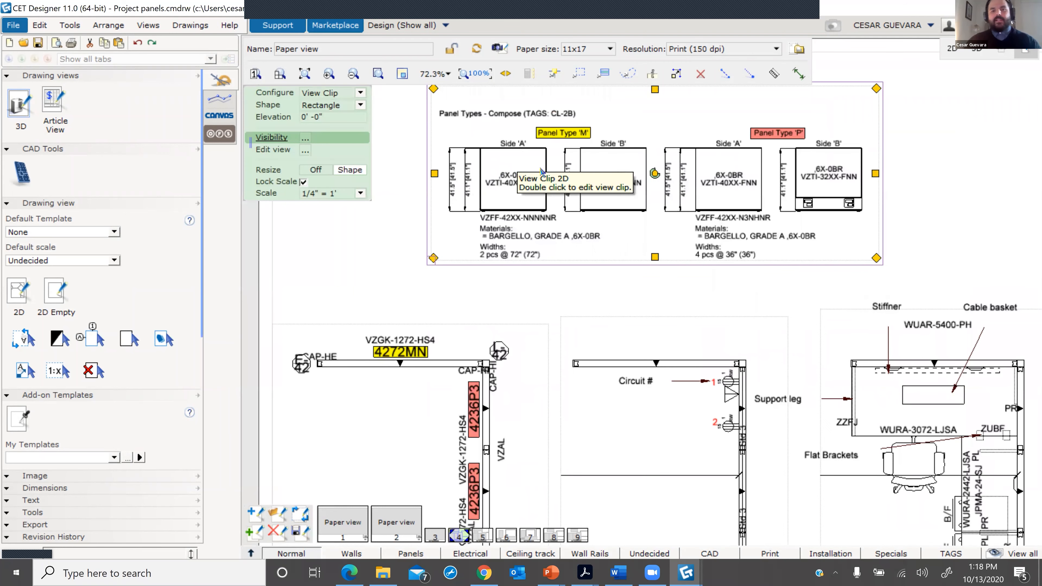
middle_click_drag(613, 127, 624, 159)
scroll(627, 160, "up", 3)
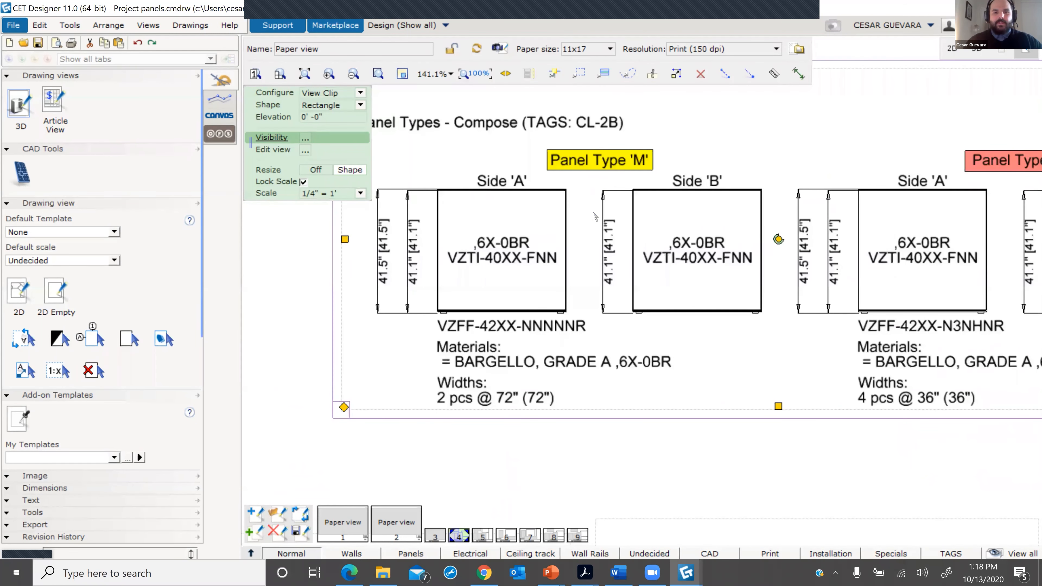
scroll(505, 326, "down", 3)
- Inspect the yellow 4272MN and red 4236P3 tags on the Panel Plan against the panel elevations
scroll(506, 307, "down", 3)
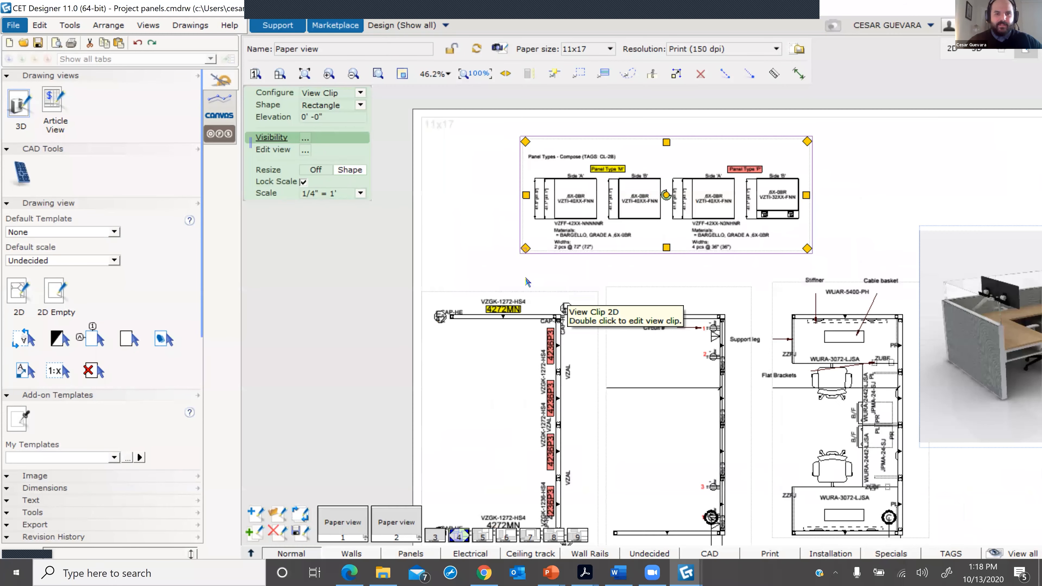
scroll(505, 280, "up", 5)
scroll(499, 280, "down", 4)
scroll(553, 273, "up", 3)
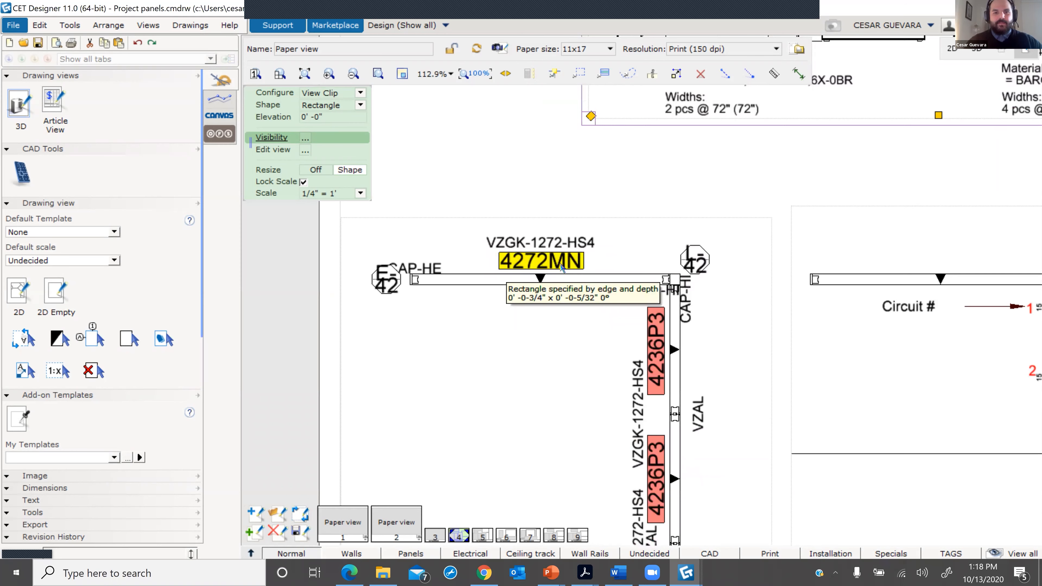
scroll(562, 264, "down", 4)
scroll(682, 347, "up", 5)
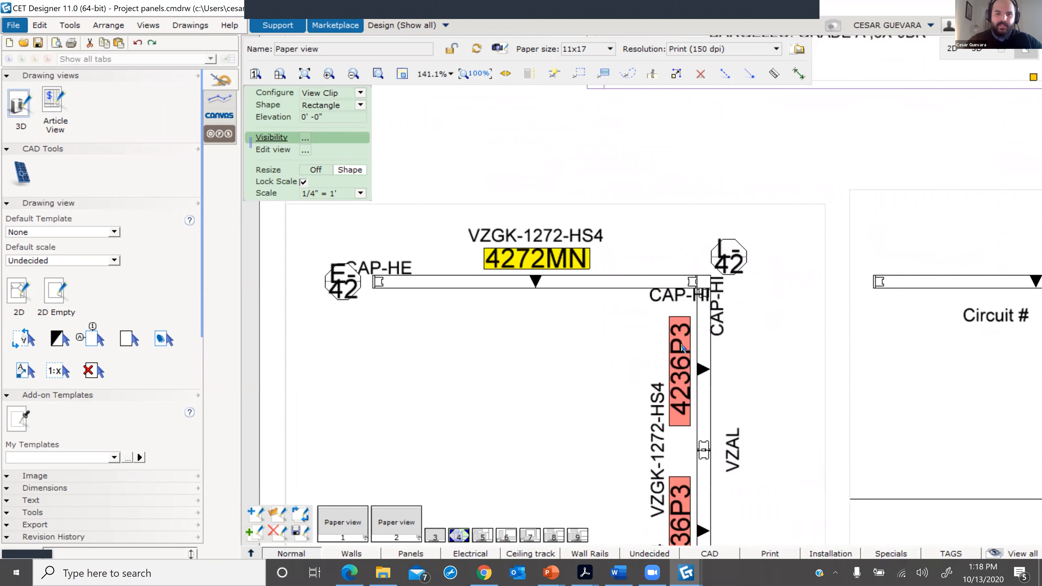
scroll(535, 257, "down", 1)
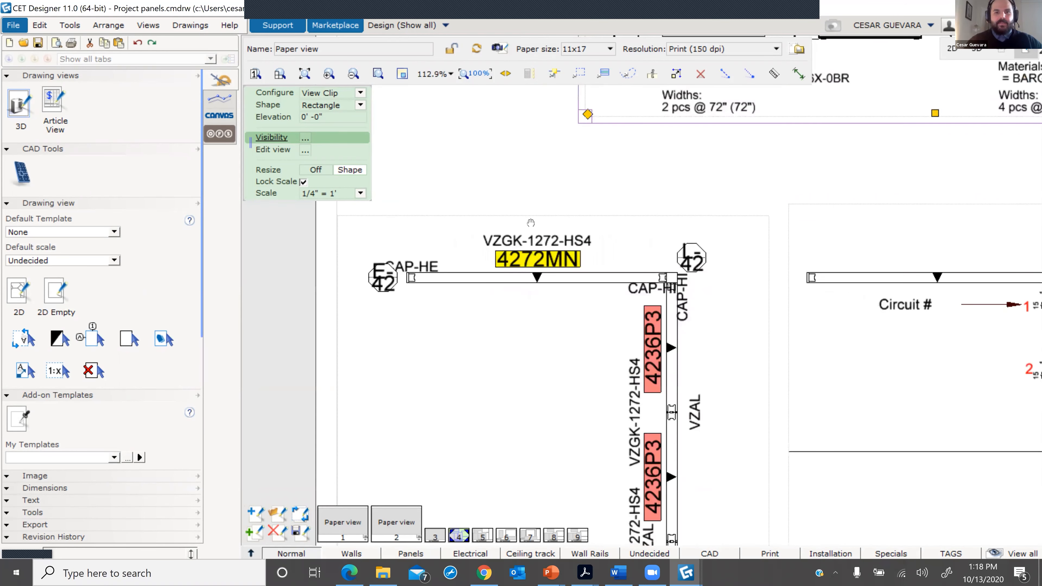
scroll(538, 266, "down", 3)
- Match the yellow Panel Type 'M' elevation heading to the 4272MN tag on the Panel Plan
scroll(538, 265, "up", 1)
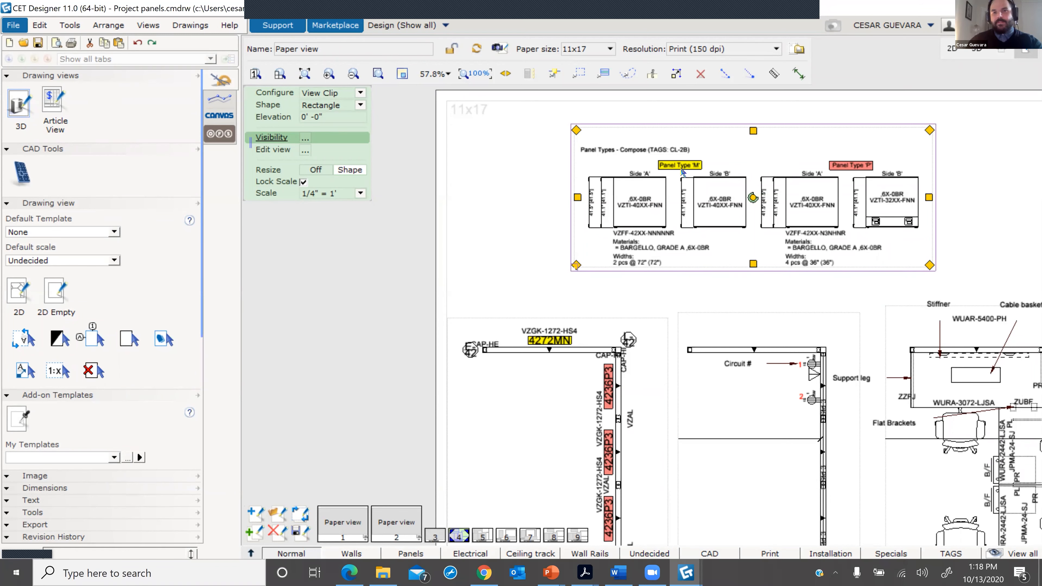
scroll(683, 171, "up", 1)
scroll(683, 173, "up", 1)
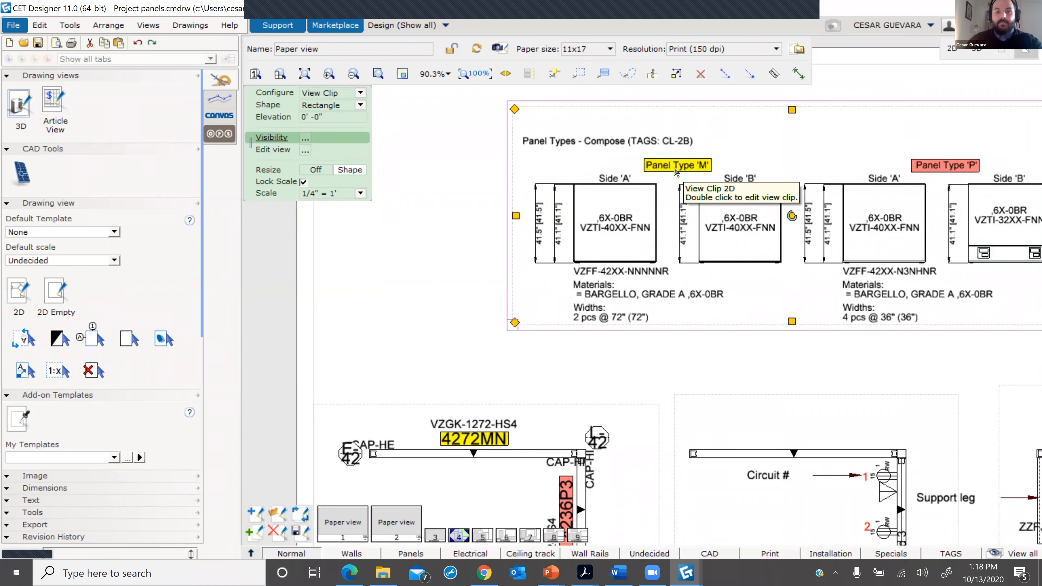
middle_click_drag(494, 403, 533, 293)
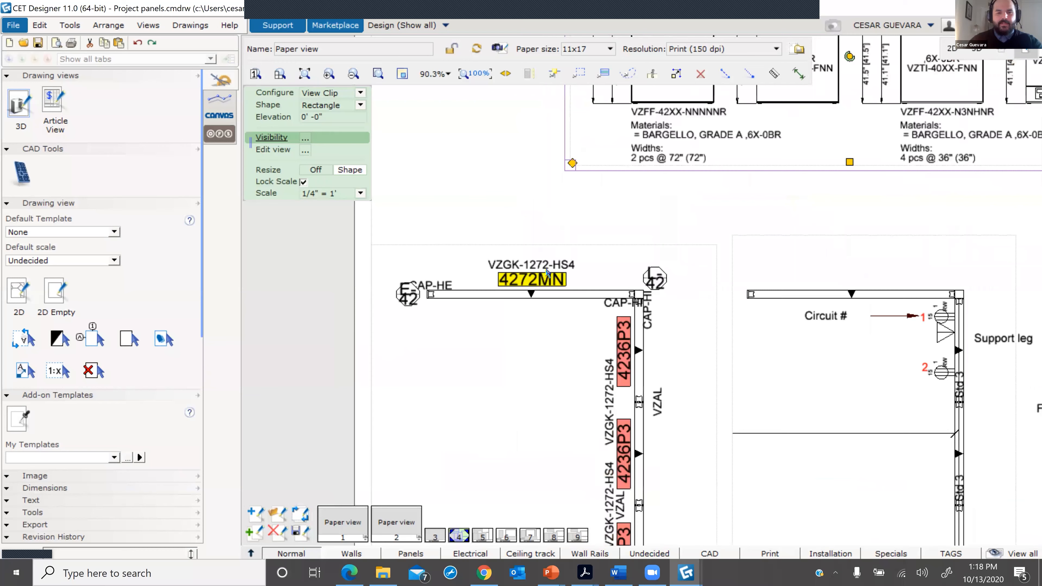
scroll(551, 279, "up", 3)
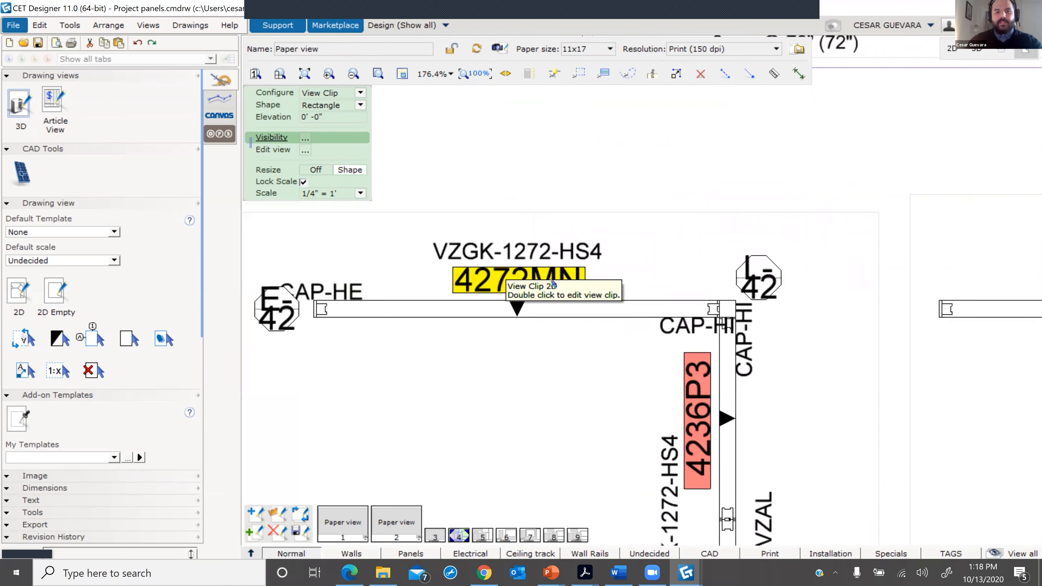
scroll(552, 282, "down", 5)
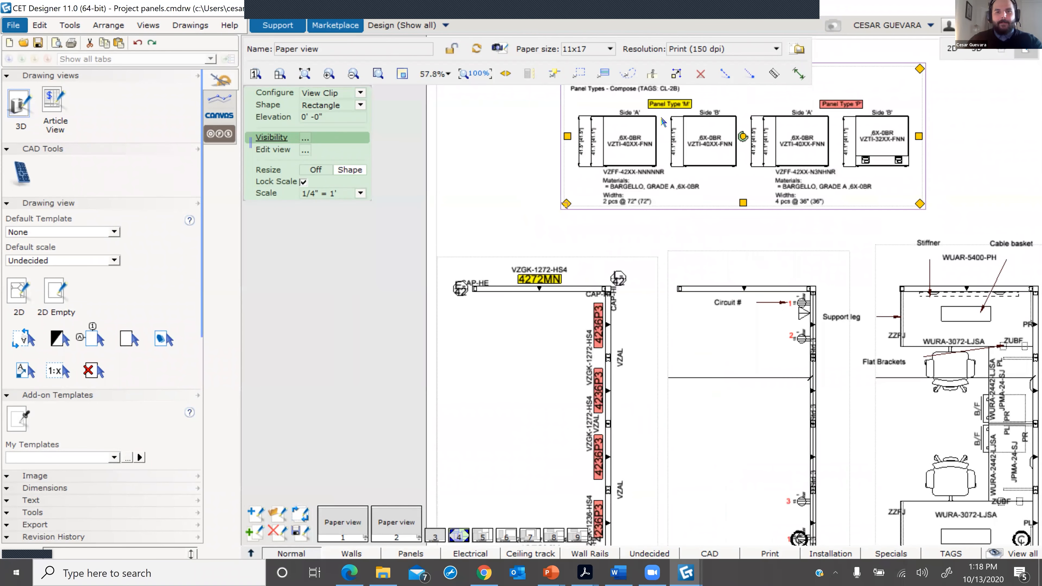
scroll(649, 147, "up", 1)
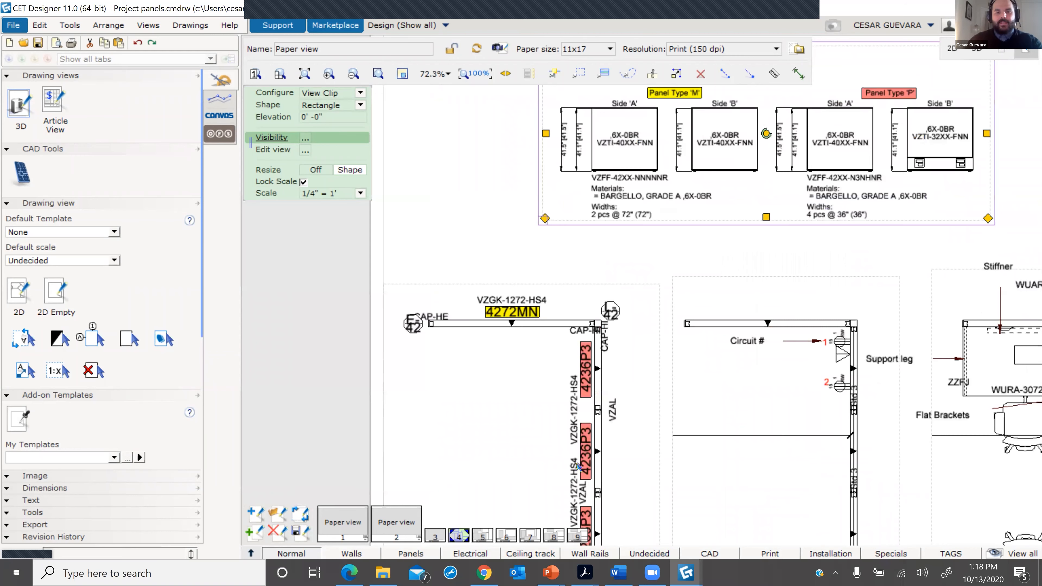
- Copy the yellow background rectangle from the upper 4272MN tag onto the lower 4272MN tag on the Panel Plan
scroll(578, 466, "down", 1)
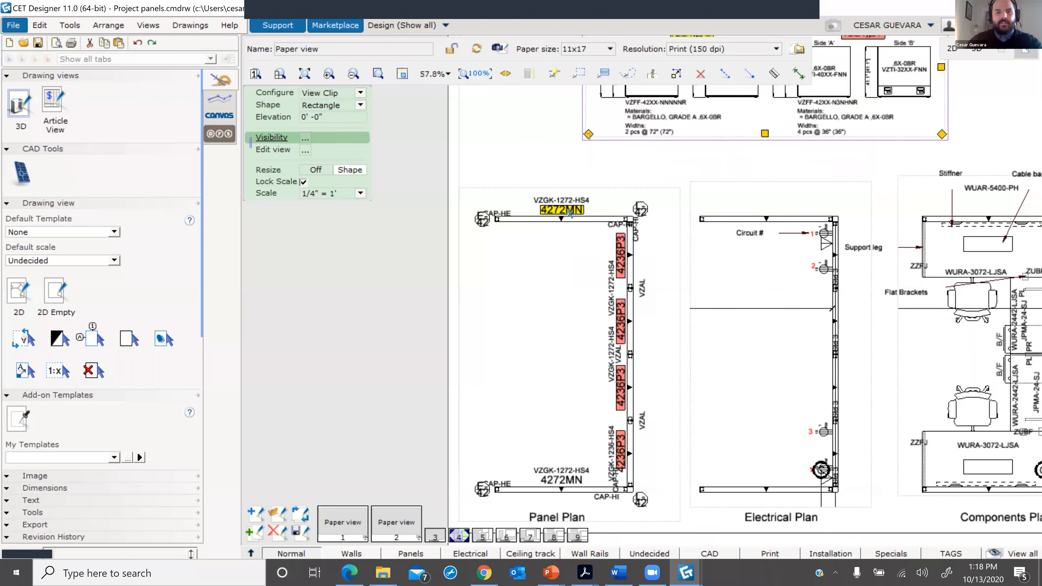
scroll(570, 212, "up", 8)
left_click(530, 214)
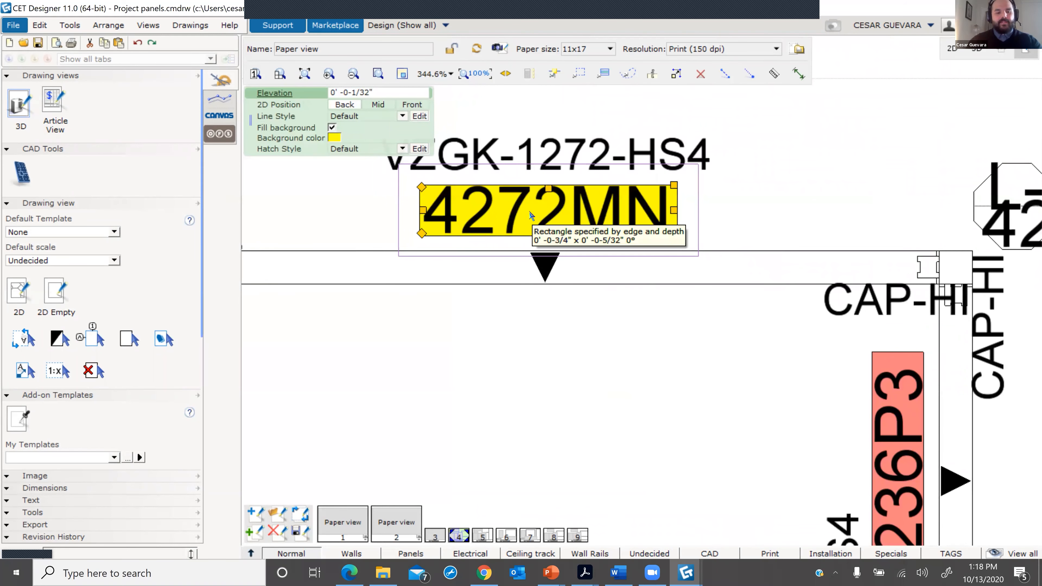
left_click_drag(530, 213, 593, 294, "ctrl")
scroll(526, 254, "down", 9)
scroll(536, 334, "up", 10)
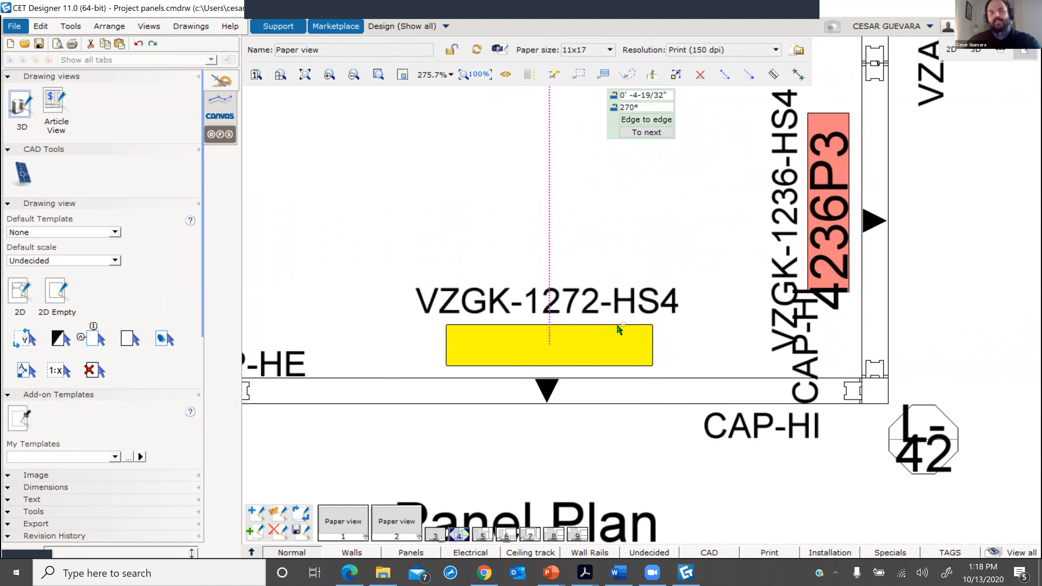
scroll(671, 234, "down", 5)
key("Escape")
middle_click_drag(650, 193, 565, 300)
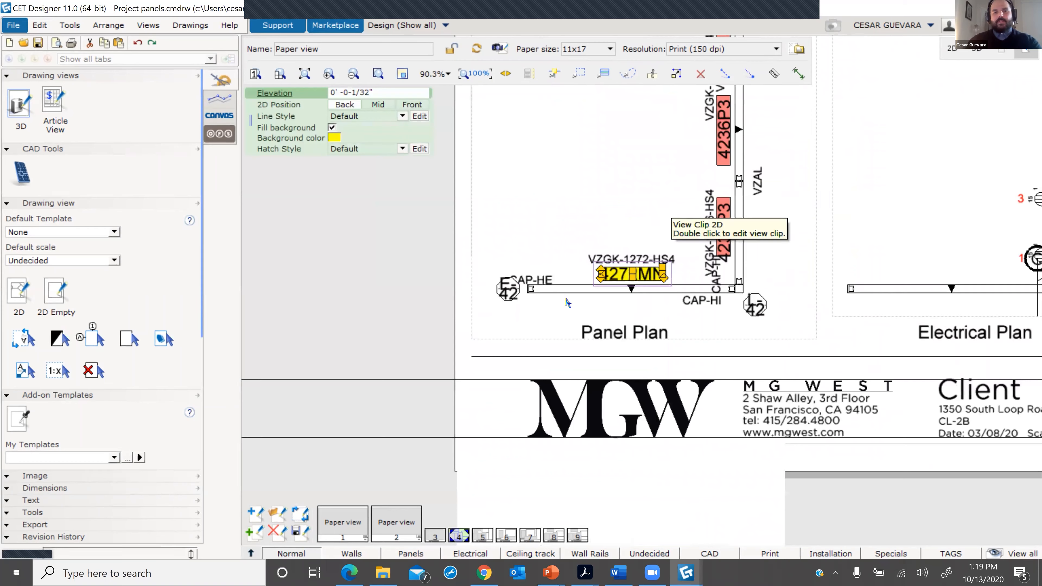
- Compare the color-coded tags on the Panel Plan with the Panel Type 'M' and 'P' elevations on the sheet
scroll(566, 301, "down", 3)
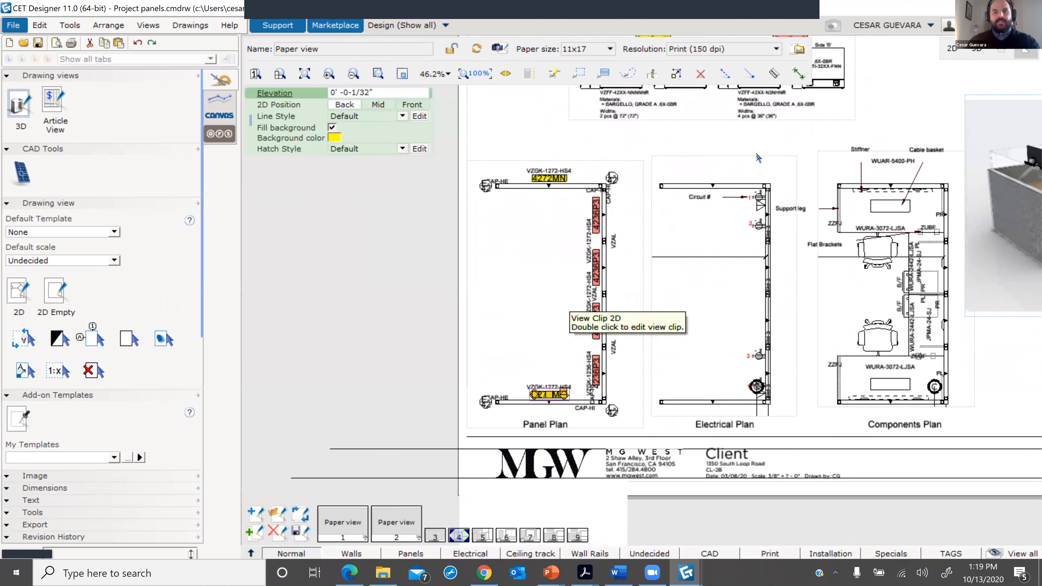
scroll(756, 155, "up", 1)
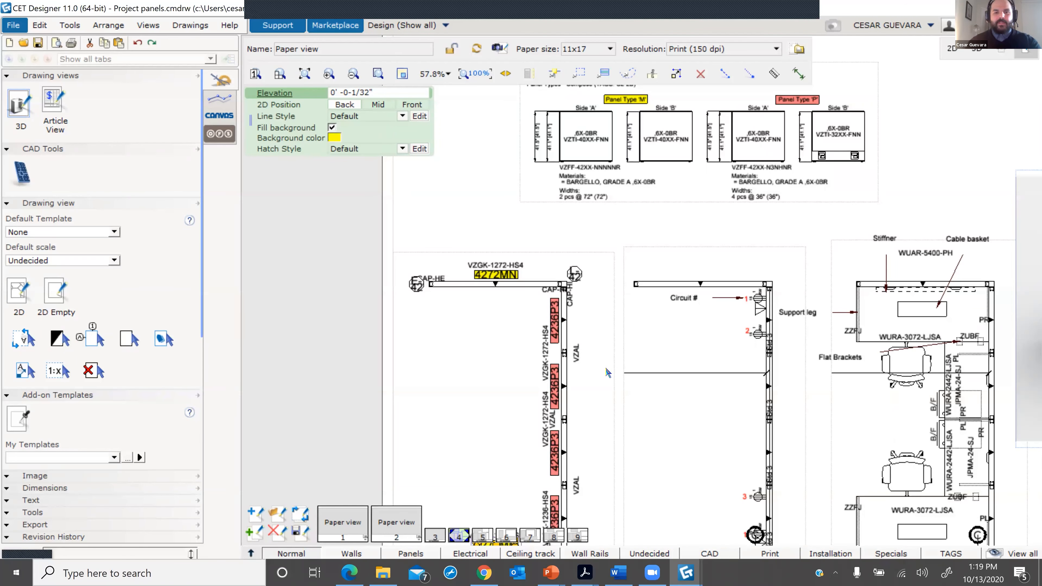
scroll(570, 272, "down", 3)
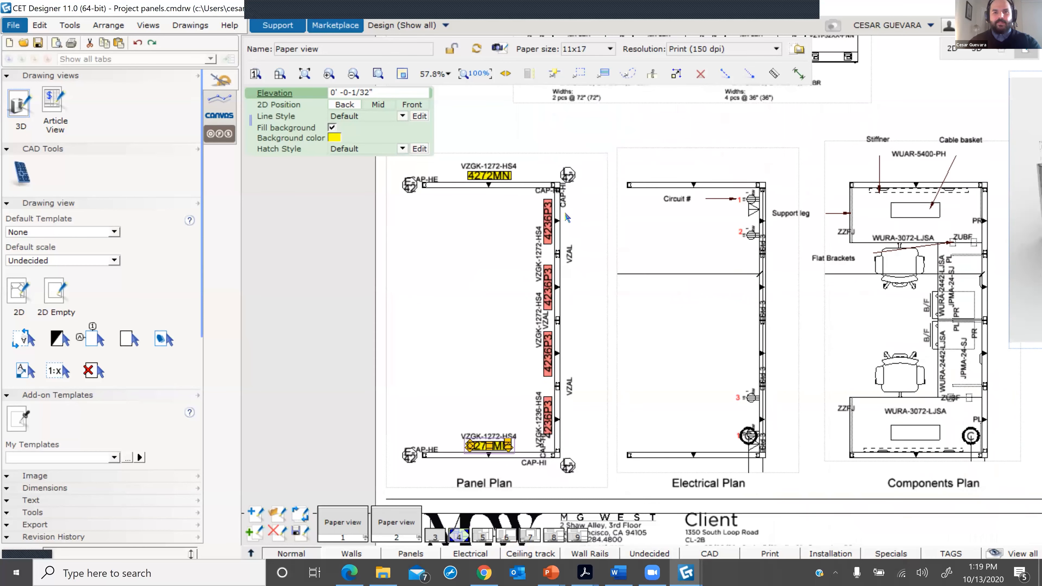
scroll(649, 199, "down", 2)
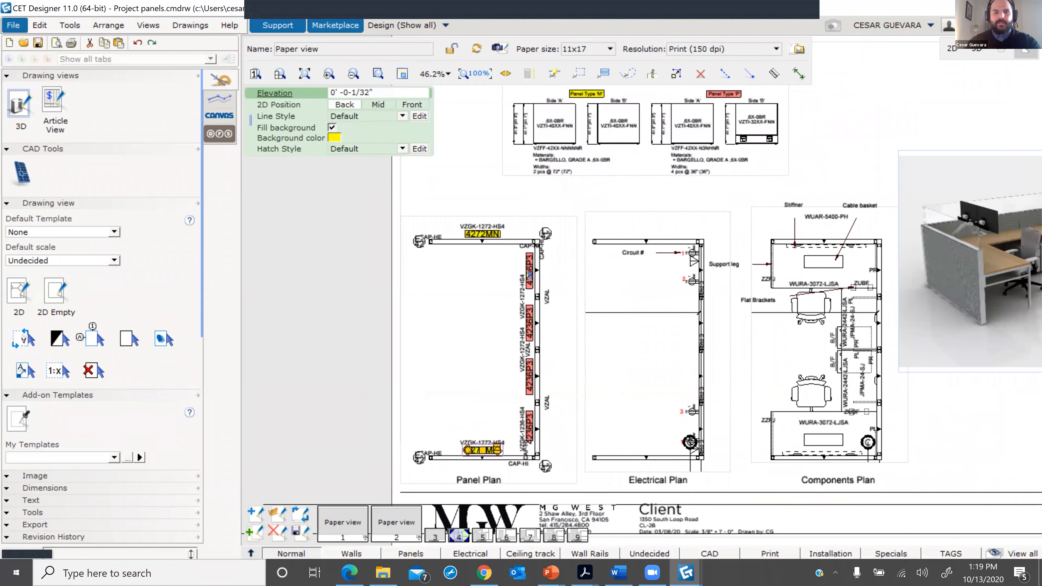
scroll(698, 179, "up", 4)
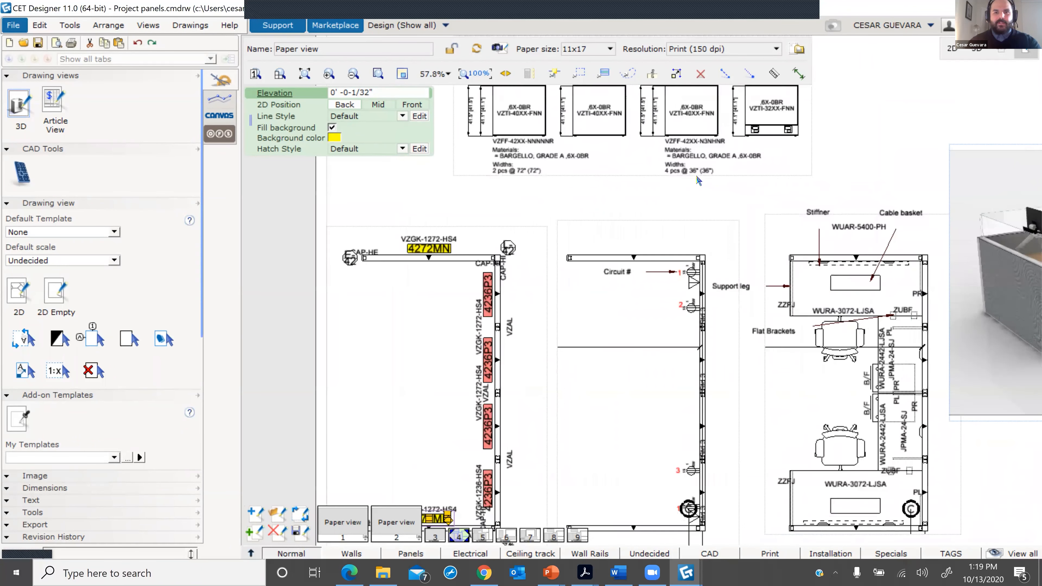
scroll(640, 177, "down", 4)
scroll(500, 351, "up", 5)
scroll(577, 181, "down", 2)
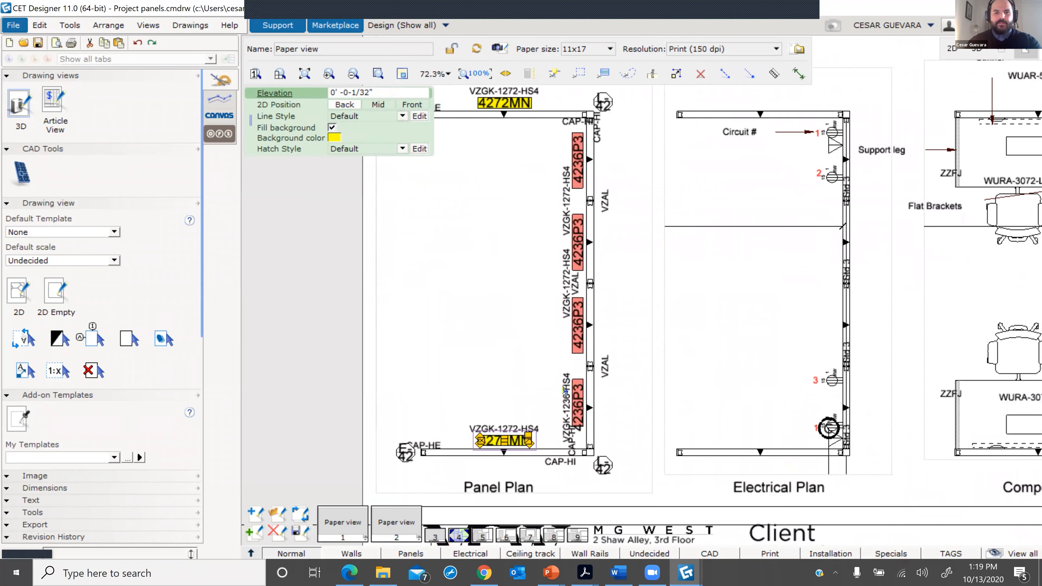
scroll(560, 415, "down", 3)
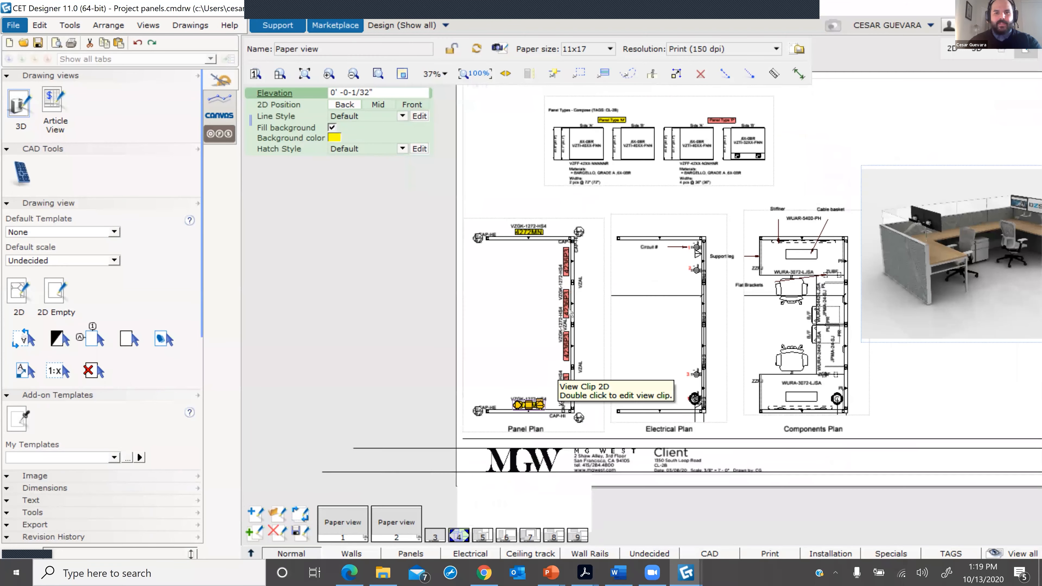
scroll(515, 289, "up", 2)
middle_click_drag(512, 287, 486, 333)
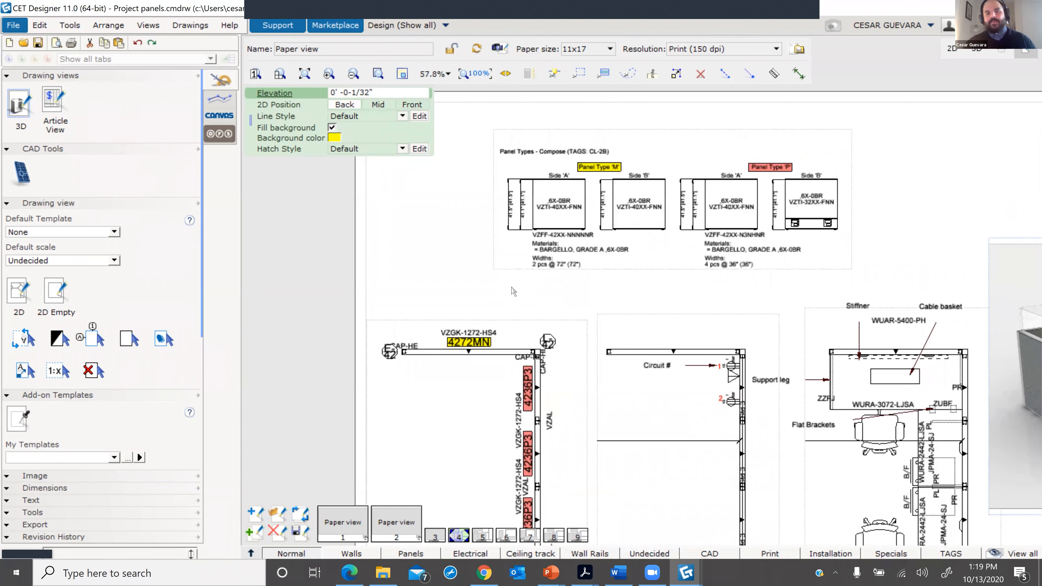
- Clear the selection and check the piece quantities and widths in the panel elevations against the highlighted Panel Plan tags
left_click(451, 214)
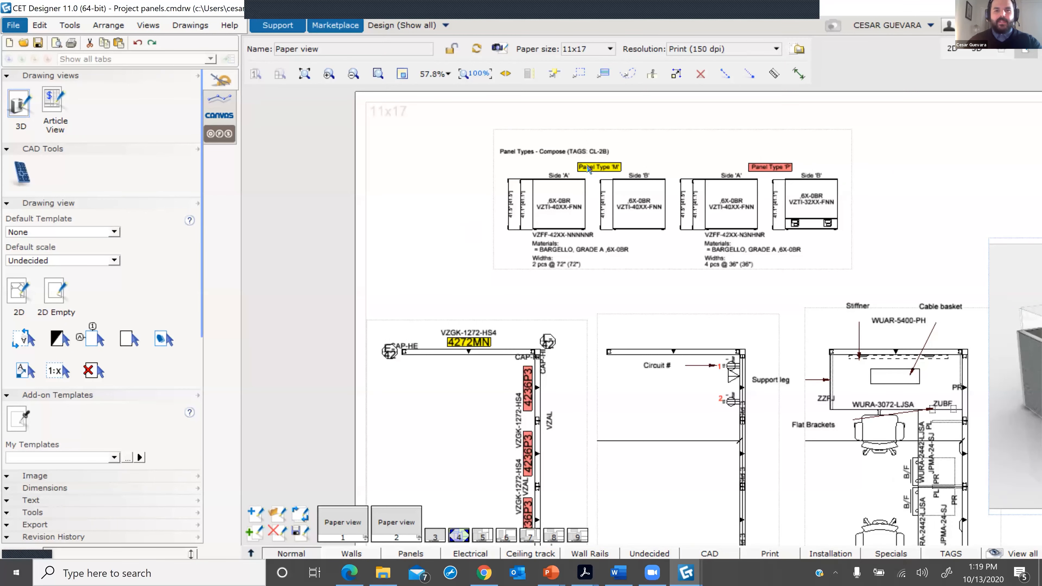
scroll(587, 171, "up", 2)
scroll(571, 197, "down", 4)
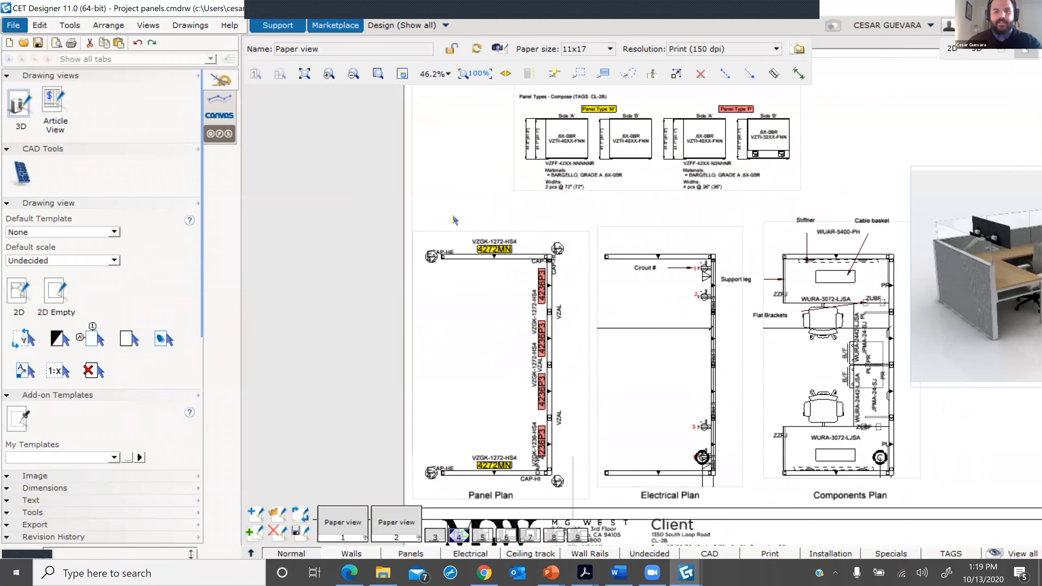
middle_click_drag(572, 459, 576, 415)
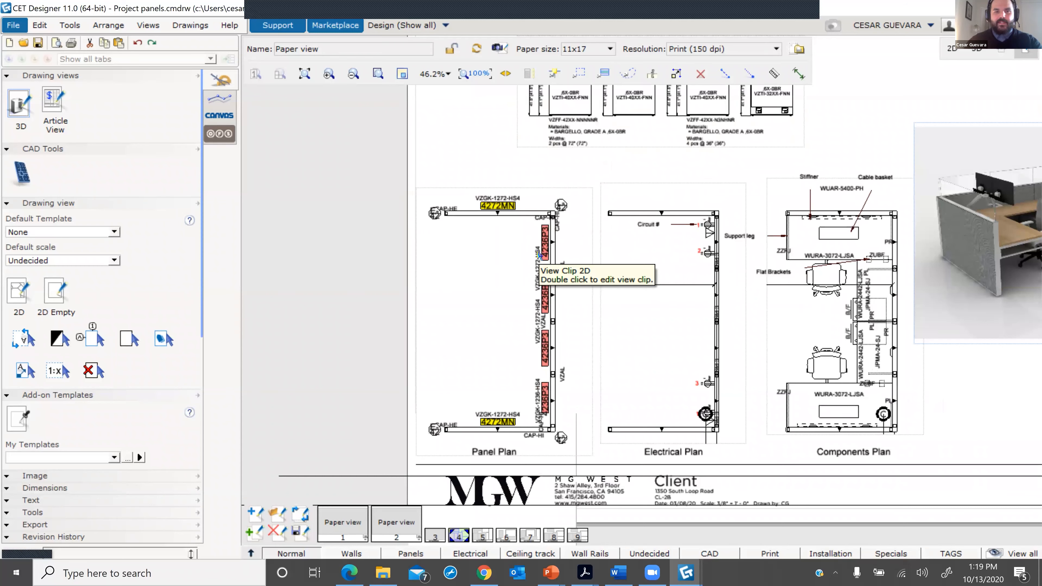
scroll(539, 253, "up", 2)
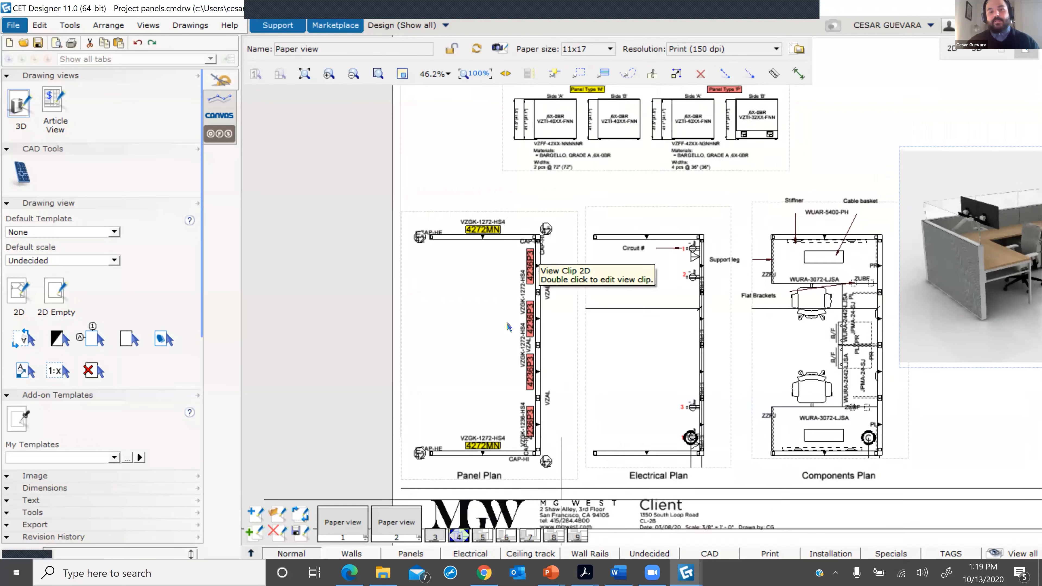
scroll(539, 238, "up", 2)
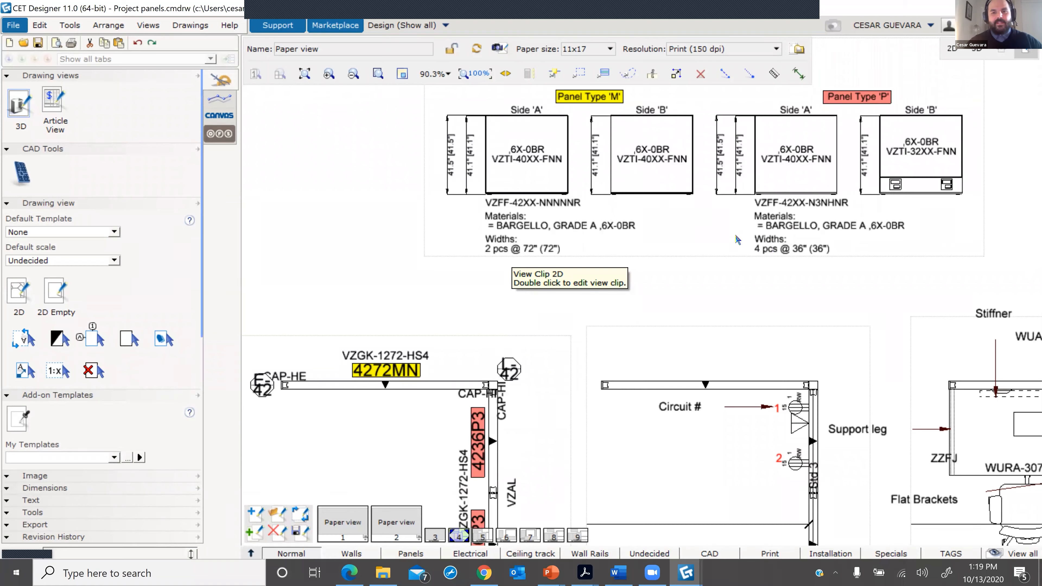
scroll(737, 239, "down", 4)
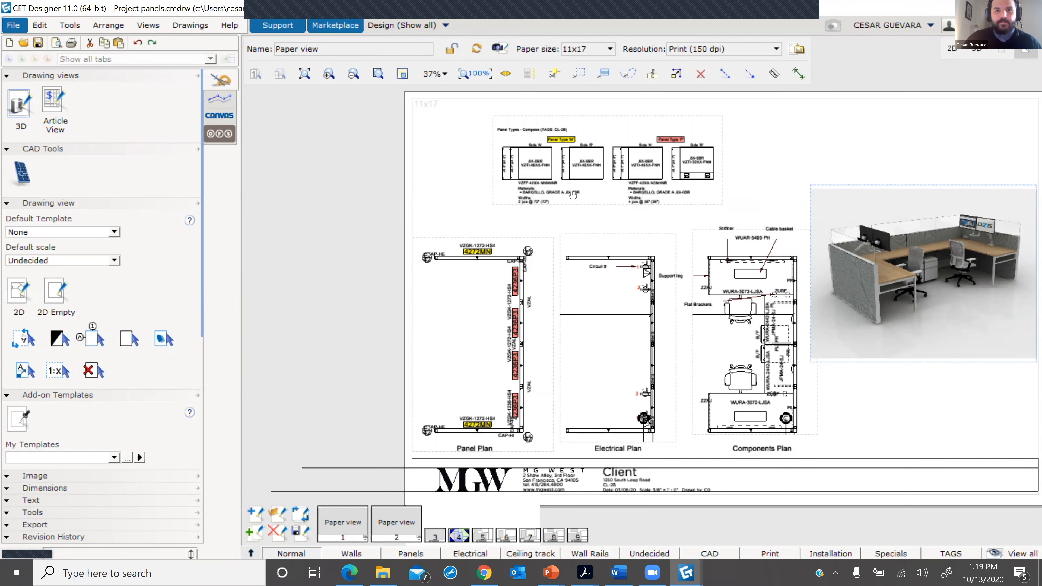
- Open the Components Plan view clip for editing in its source drawing
middle_click_drag(564, 194, 530, 159)
middle_click_drag(641, 210, 580, 176)
scroll(540, 224, "up", 3)
scroll(642, 244, "down", 3)
scroll(580, 176, "up", 3)
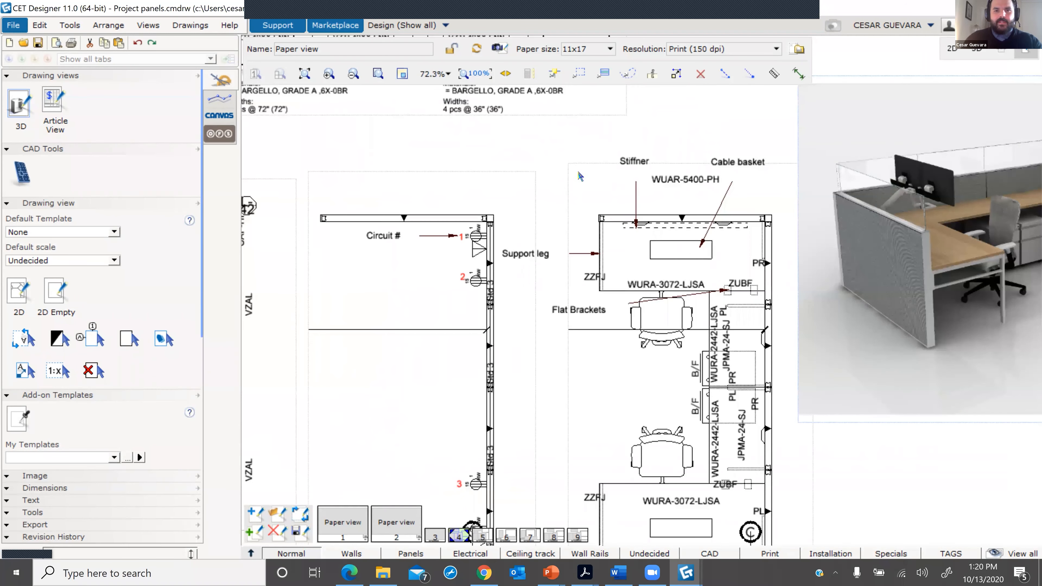
left_click(580, 177)
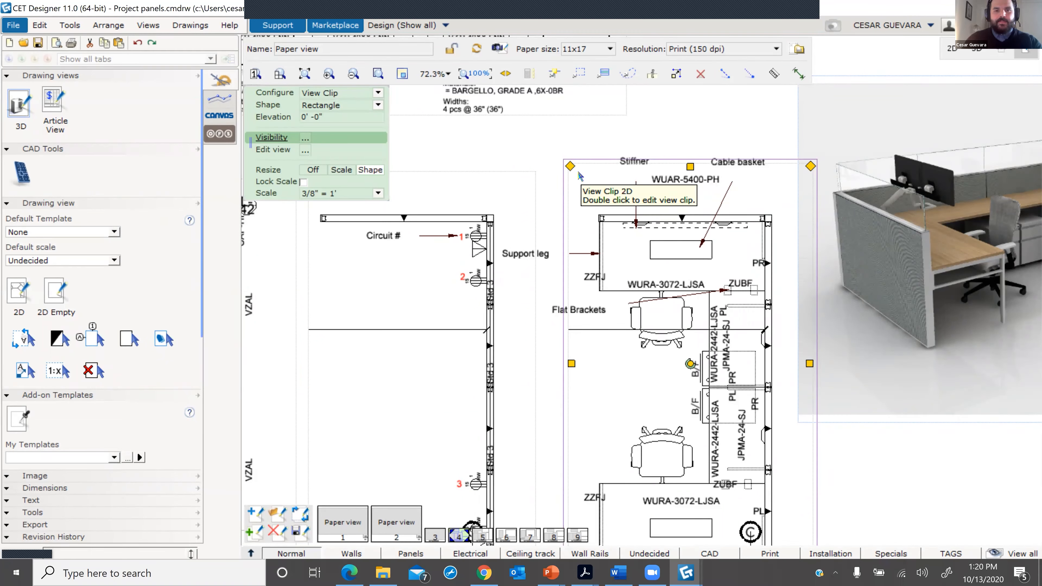
double_click(580, 177)
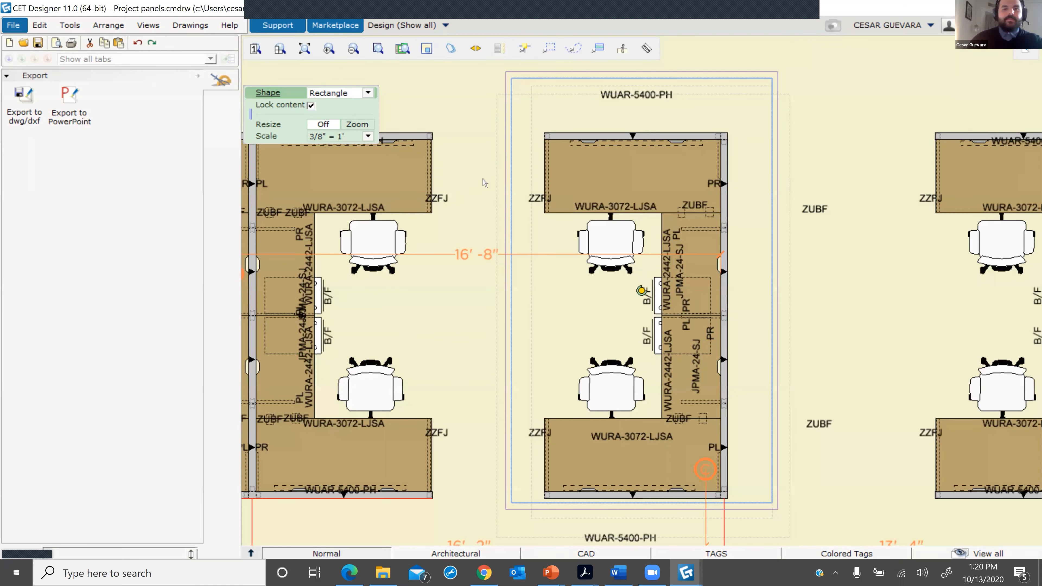
- Shift the upper WURA-2442-LJSA tag slightly on the neighboring back-to-back workstation, beside the central panel run
scroll(484, 182, "down", 5)
scroll(595, 208, "up", 5)
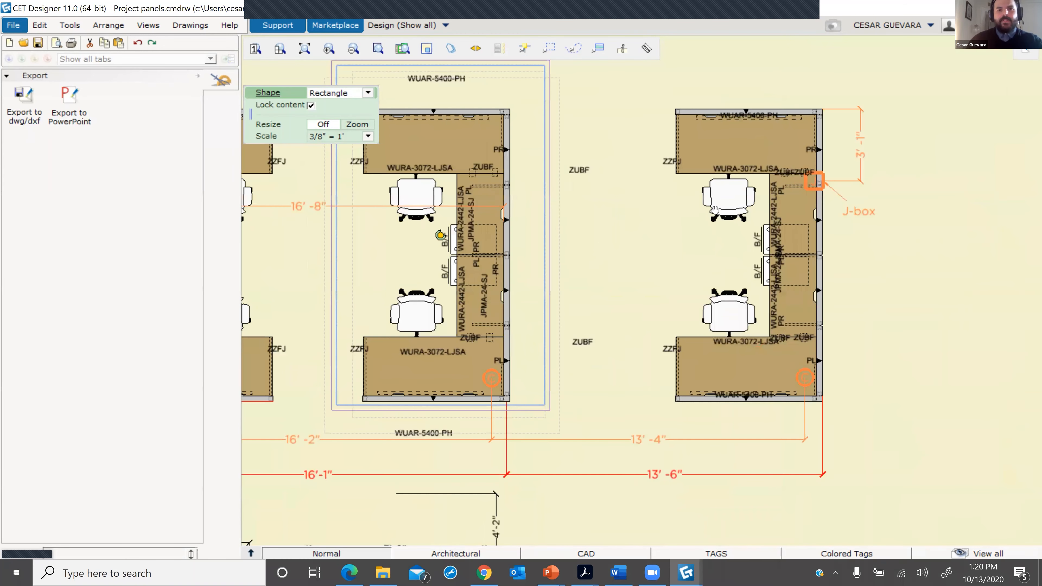
middle_click_drag(714, 209, 868, 229)
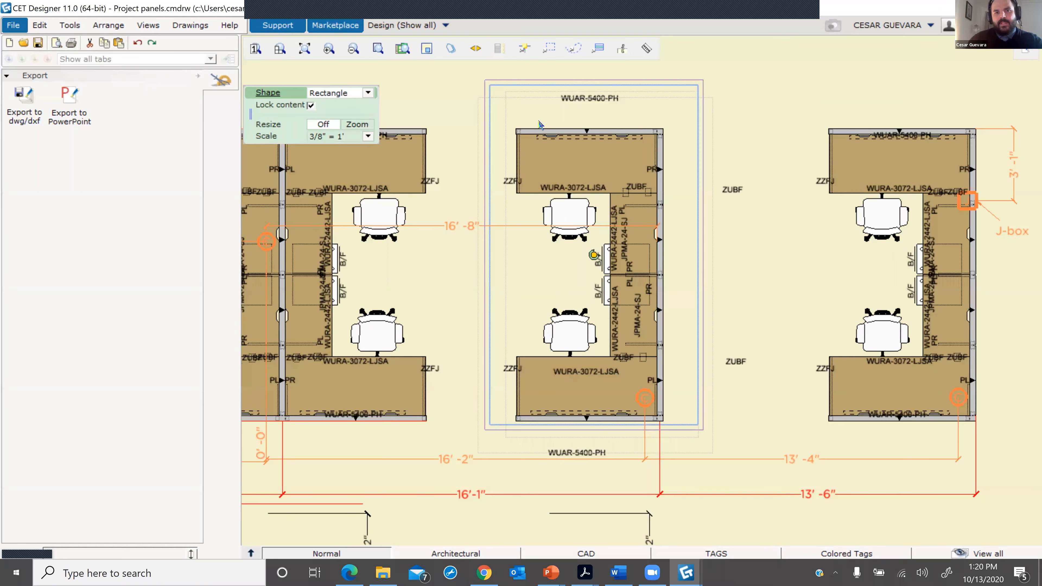
middle_click_drag(472, 220, 793, 189)
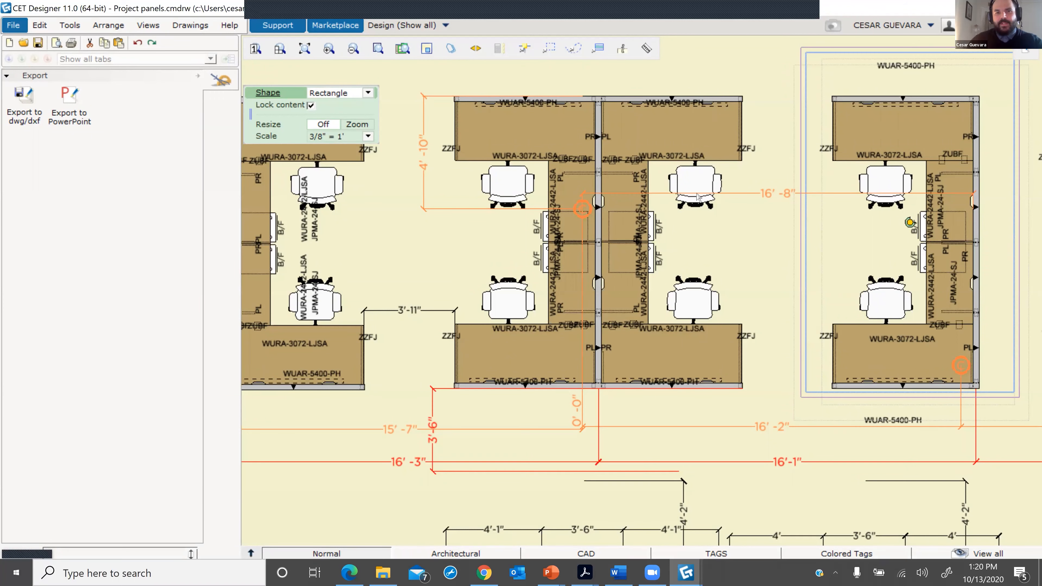
scroll(645, 223, "up", 3)
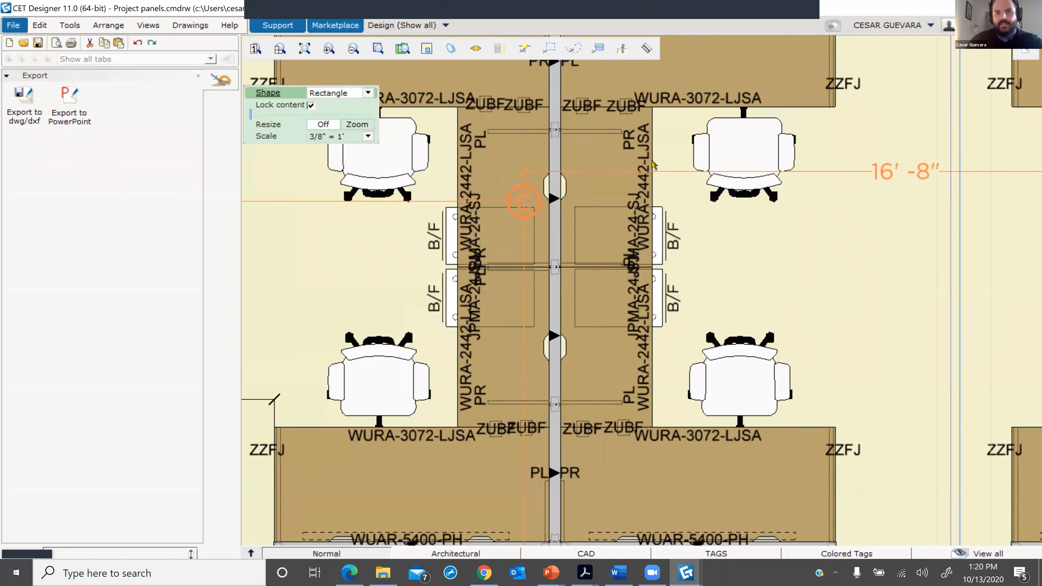
mouse_move(646, 143)
left_mouse_down()
mouse_move(687, 139)
mouse_move(638, 144)
left_mouse_up()
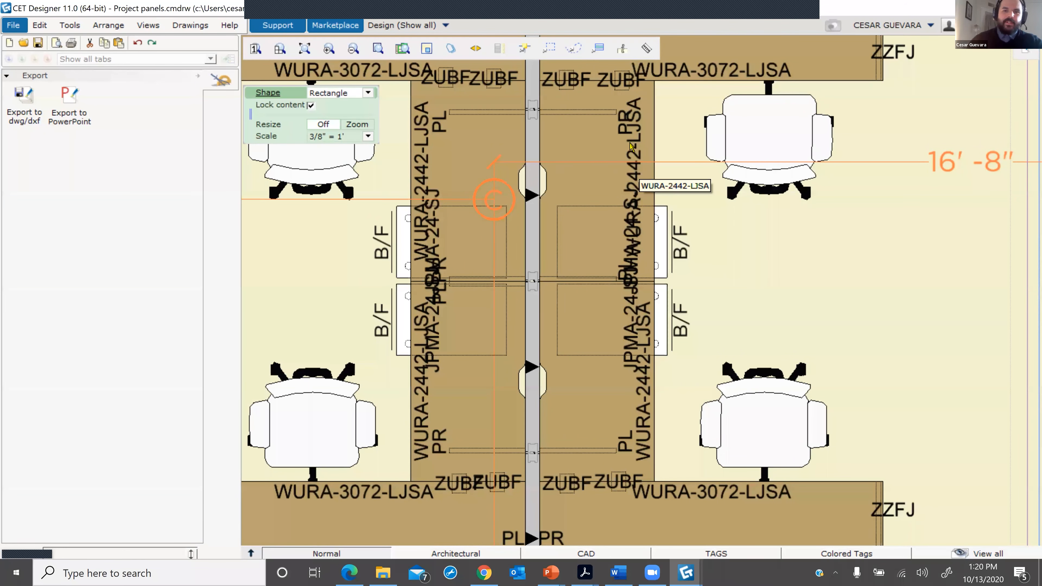
- Move the upper JPMA-24-SJ tag clear of the WURA-2442-LJSA tag within the view clip source area
scroll(637, 160, "down", 5)
scroll(820, 168, "up", 6)
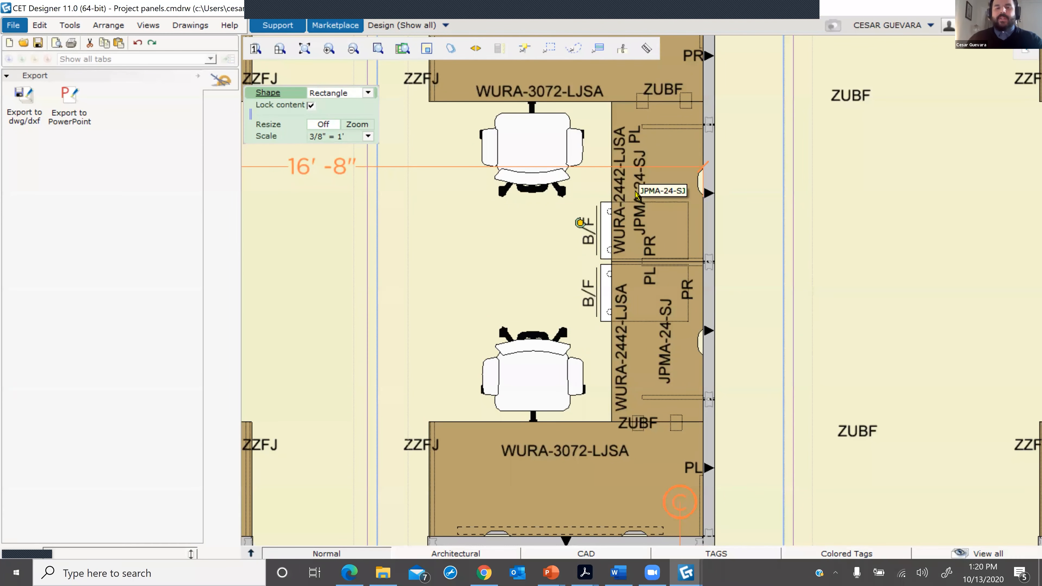
scroll(628, 190, "down", 2)
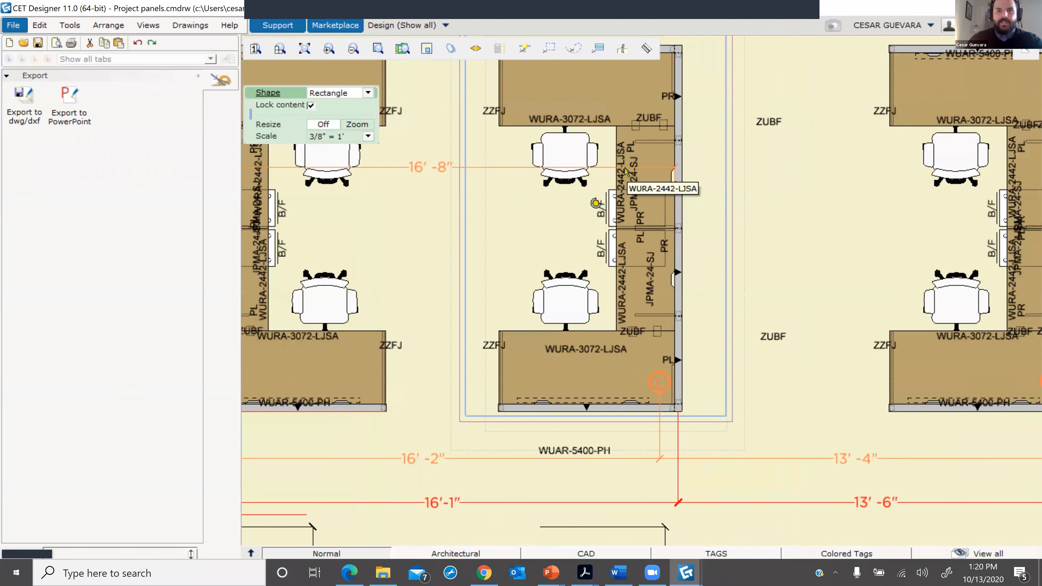
scroll(634, 186, "up", 2)
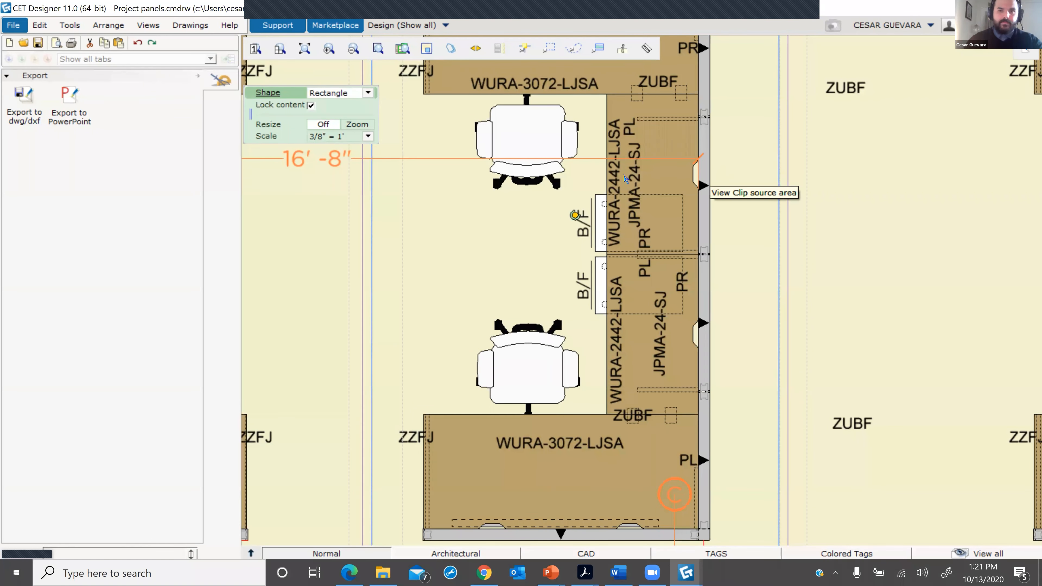
mouse_move(637, 182)
left_mouse_down()
mouse_move(663, 179)
mouse_move(620, 189)
left_mouse_up()
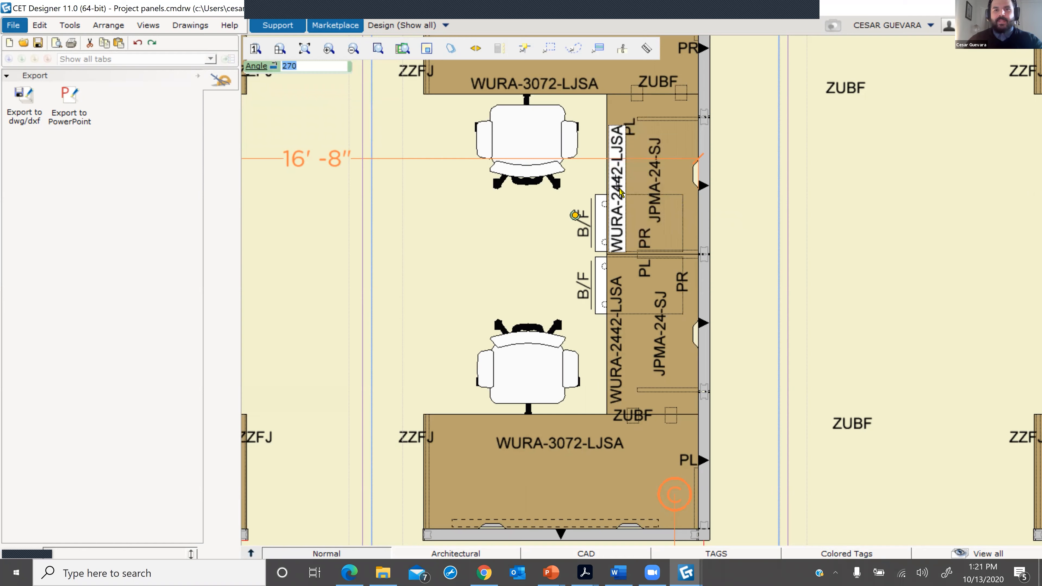
left_click(590, 272)
- Move the stray lower ZUBF tag from outside the workstation onto its flat bracket beside the other ZUBF tag
scroll(590, 275, "down", 3)
middle_click_drag(519, 299, 556, 286)
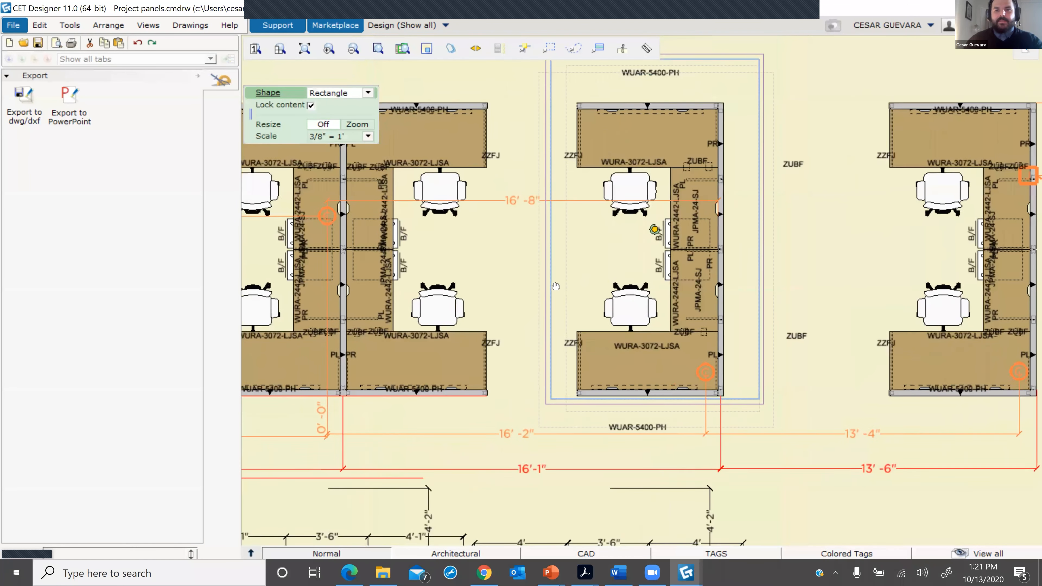
scroll(599, 222, "up", 5)
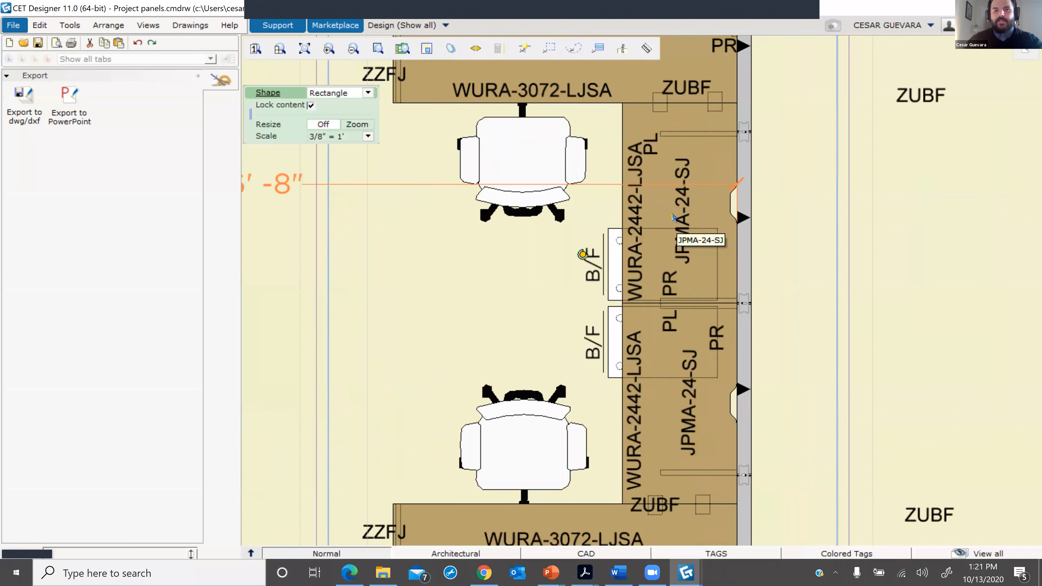
scroll(673, 217, "down", 4)
middle_click_drag(649, 170, 644, 237)
scroll(608, 120, "up", 4)
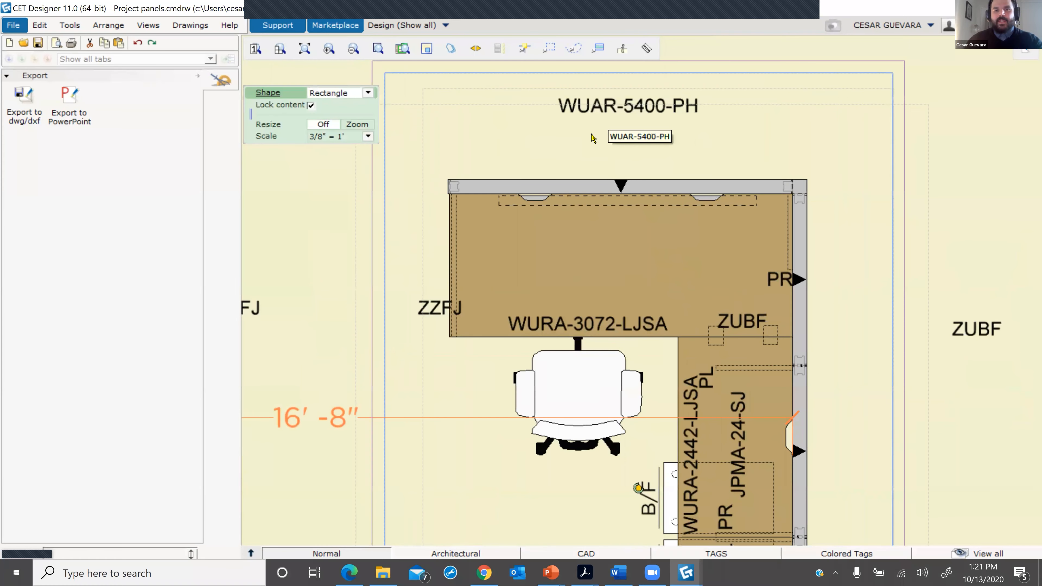
scroll(642, 205, "down", 2)
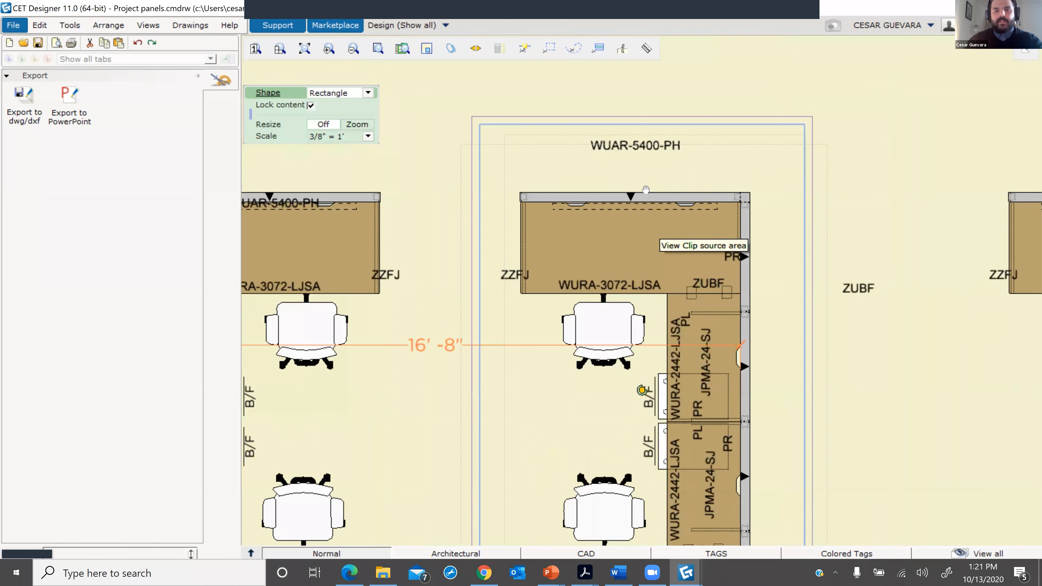
middle_click_drag(710, 258, 671, 182)
scroll(671, 183, "up", 1)
middle_click_drag(687, 427, 603, 229)
left_click_drag(781, 369, 604, 359)
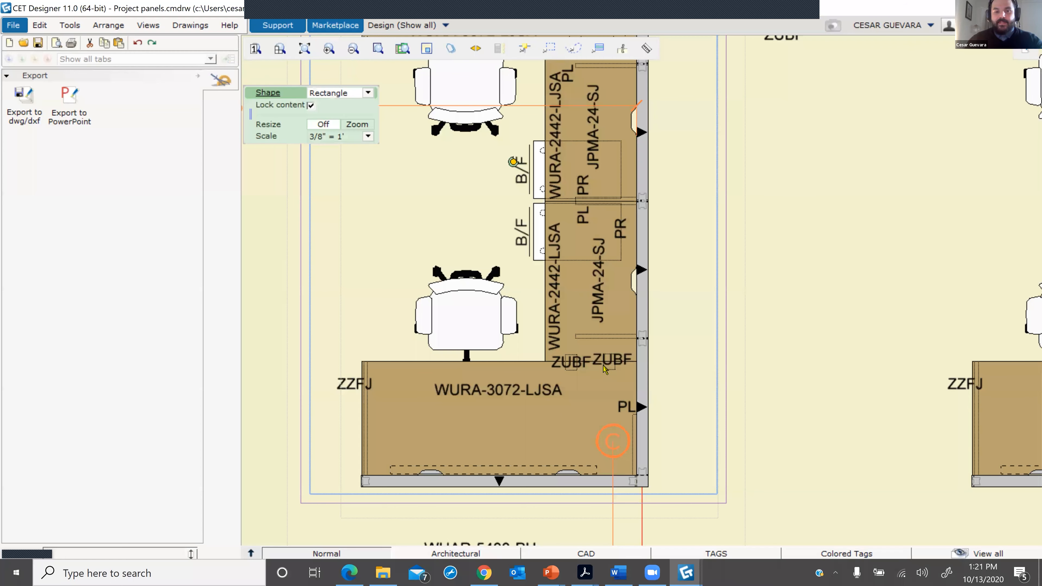
- Try to position the lower ZUBF tag over its flat bracket without crowding the neighboring ZUBF tag
scroll(605, 368, "up", 3)
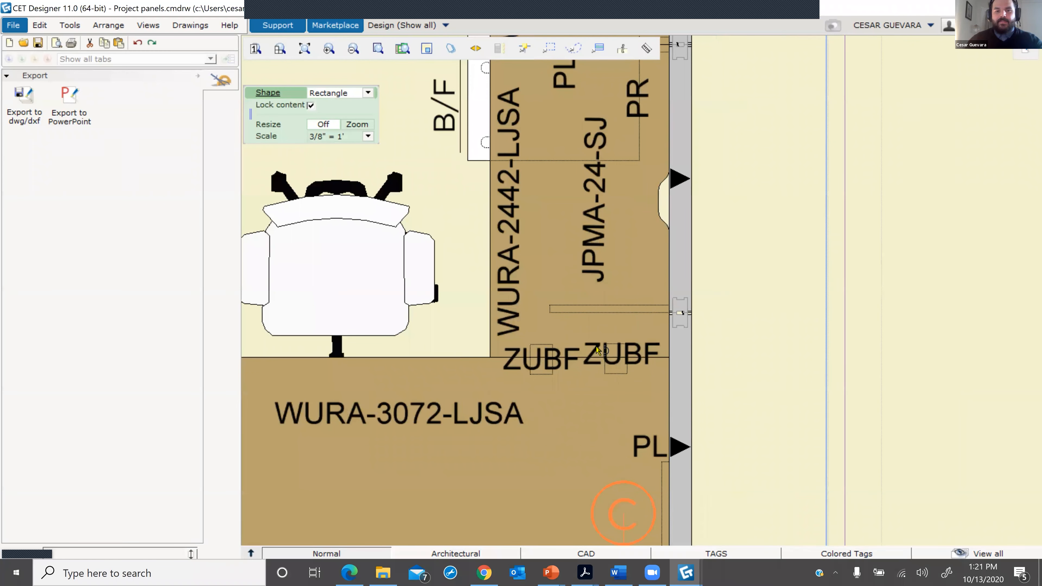
left_click(605, 351)
key("Escape")
key("Escape")
left_click_drag(617, 356, 593, 361)
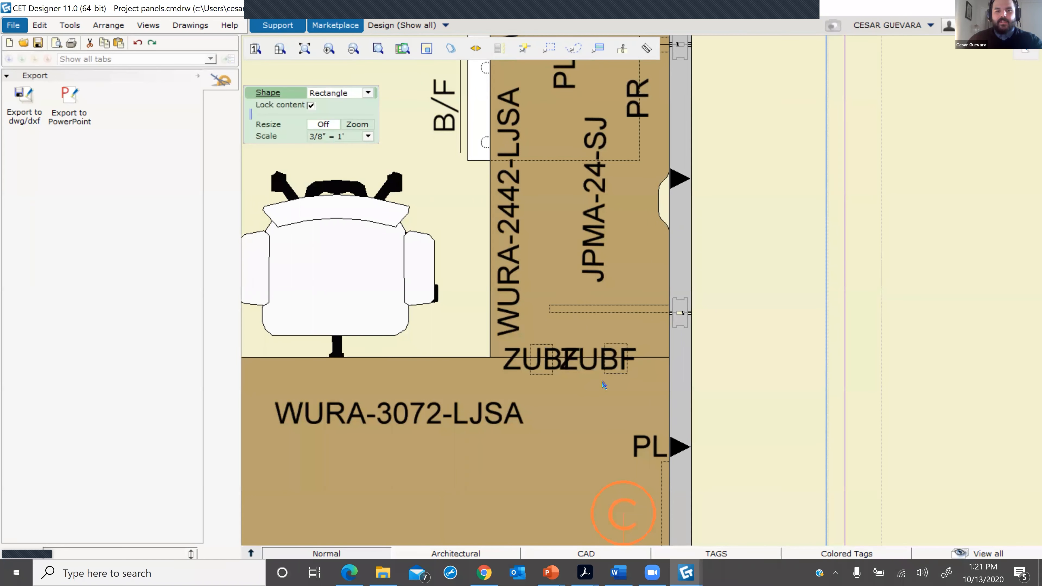
left_click(597, 355)
left_click_drag(597, 356, 624, 353)
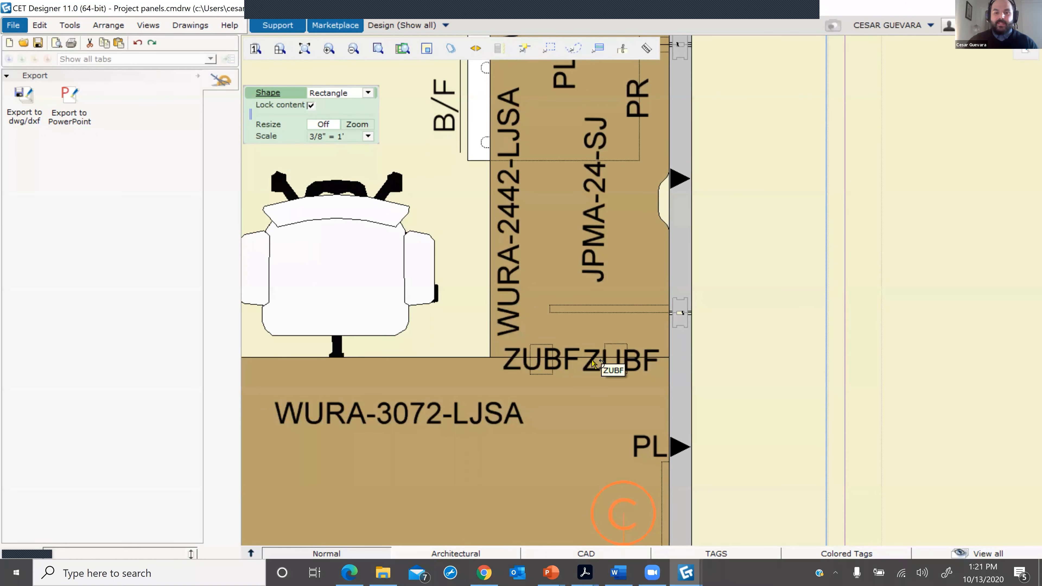
- Move the extra lower ZUBF tag off the workstation, beyond the boundary of the view clip source area
left_click_drag(599, 356, 1006, 320)
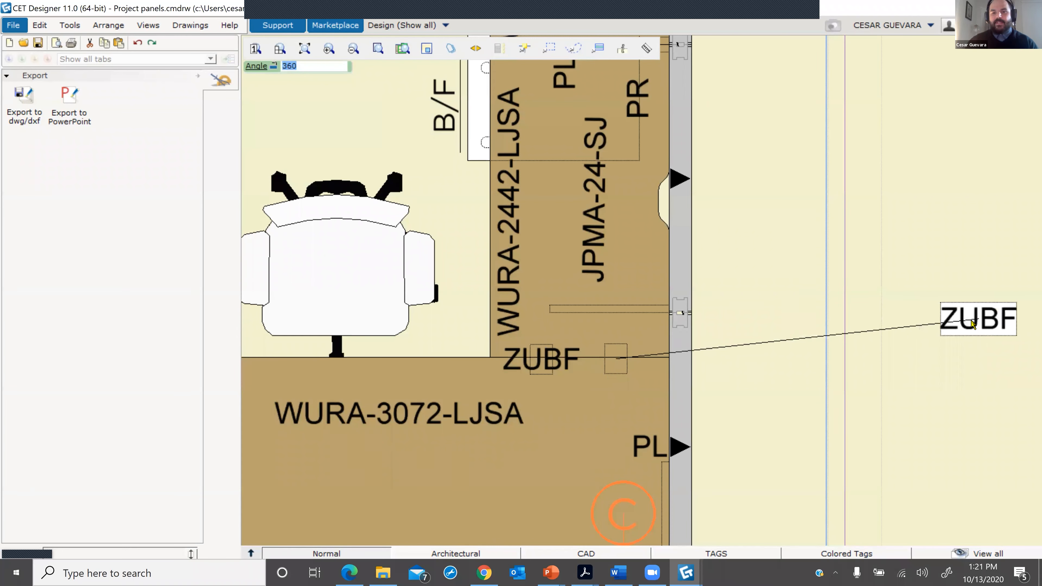
scroll(889, 309, "down", 4)
middle_click_drag(889, 310, 775, 337)
scroll(744, 178, "down", 1)
middle_click_drag(741, 224, 736, 273)
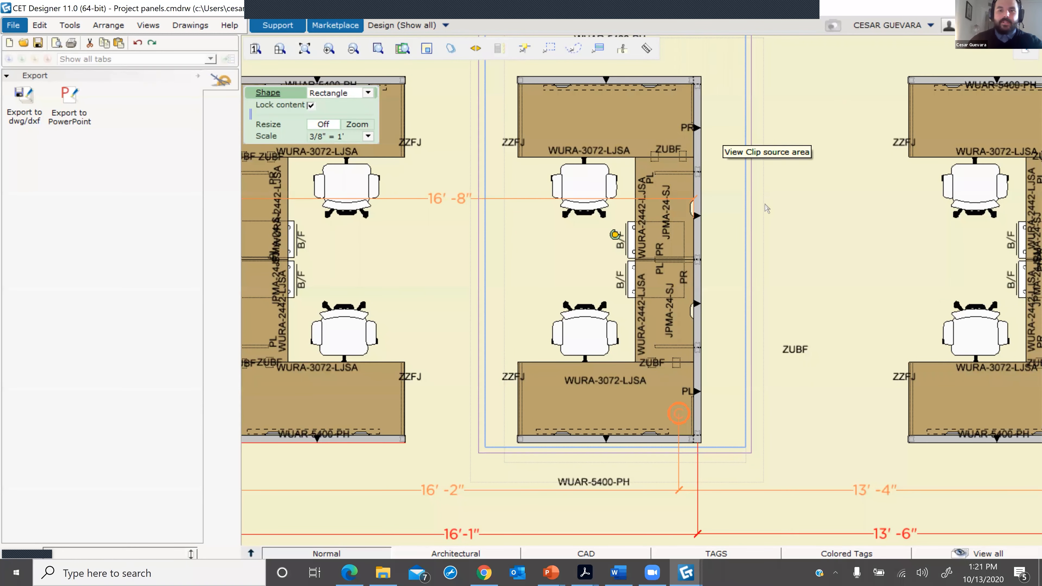
- Center the remaining lower ZUBF tag just below the pair of flat brackets on the WURA-3072-LJSA worksurface
scroll(653, 361, "up", 3)
left_click_drag(662, 345, 691, 371)
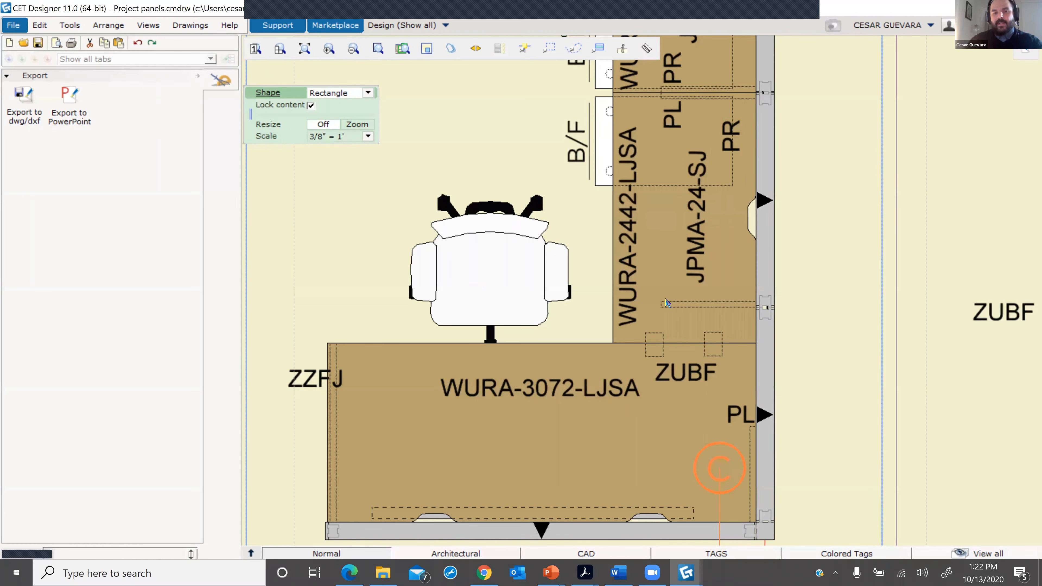
scroll(661, 305, "down", 3)
middle_click_drag(675, 290, 699, 384)
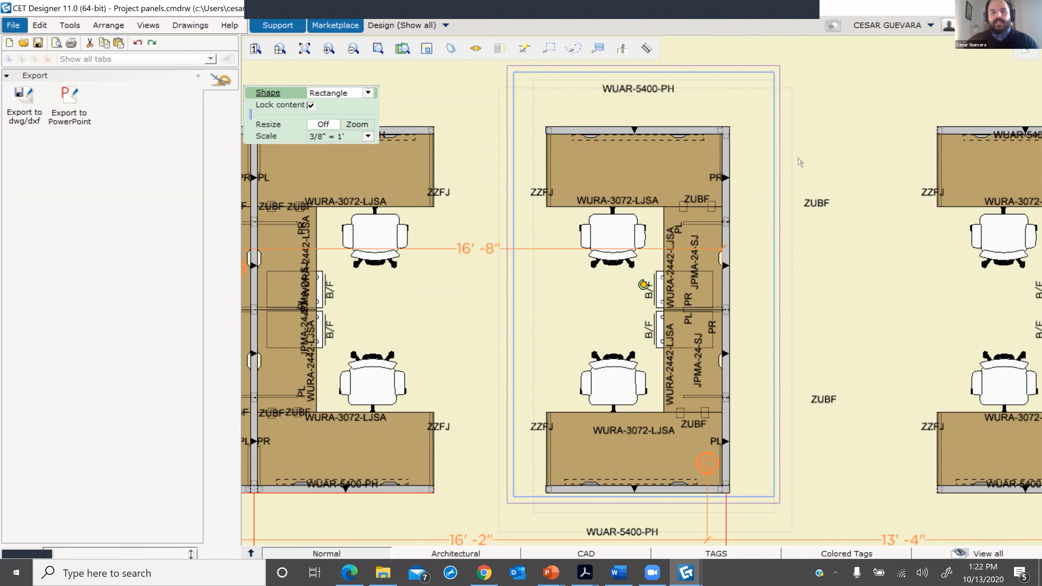
scroll(818, 163, "down", 2)
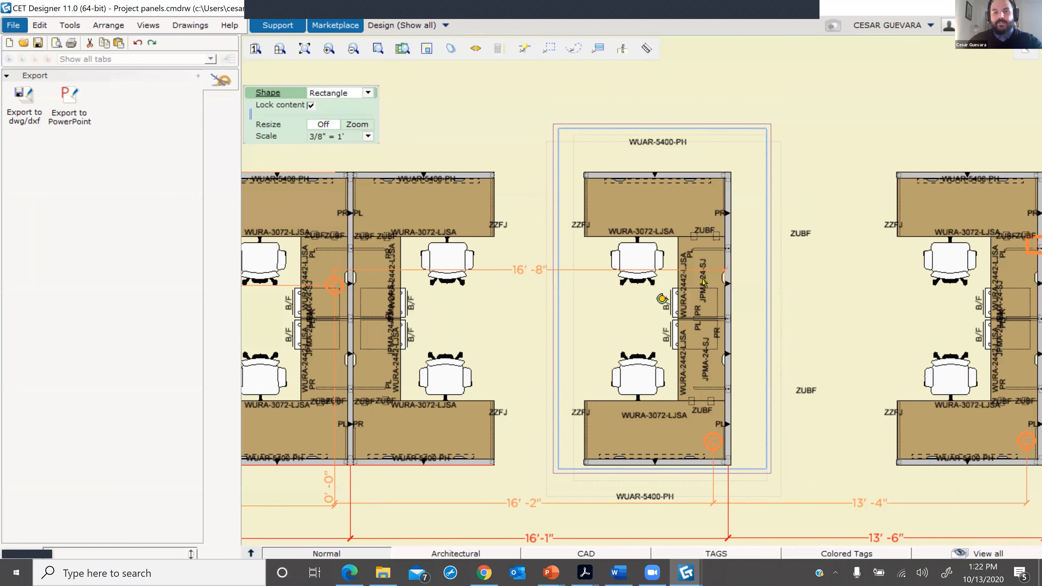
- Nudge the upper JPMA-24-SJ tag slightly toward the WURA-2442-LJSA tag and return to the installation sheet
scroll(703, 282, "up", 2)
left_click(710, 290)
mouse_move(697, 299)
left_mouse_down()
mouse_move(690, 310)
mouse_move(694, 300)
left_mouse_up()
left_click(1027, 55)
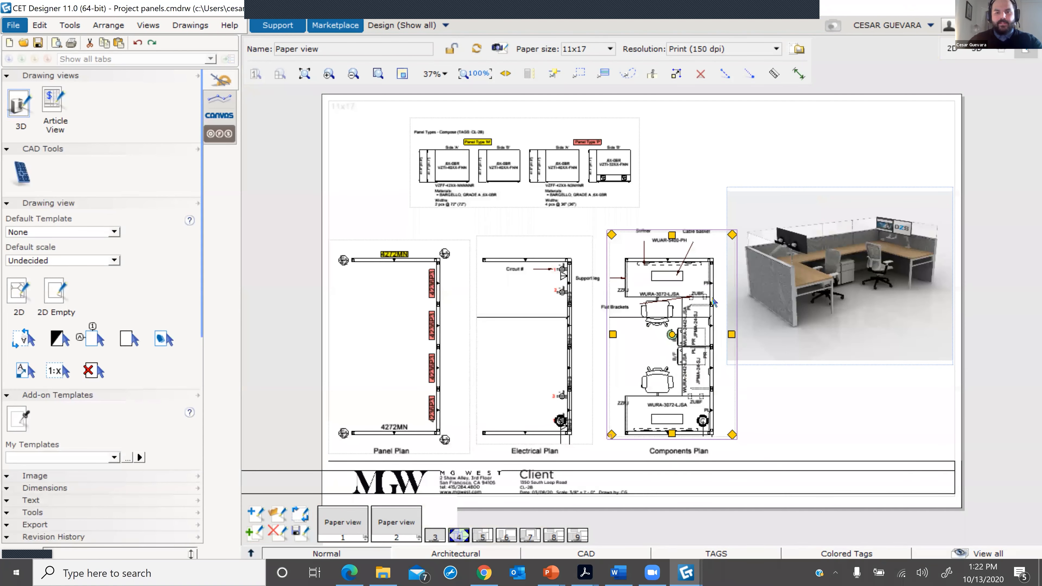
- Examine the tag placement in the Components Plan and the Flat Brackets callout on the installation sheet
scroll(715, 302, "up", 2)
scroll(709, 428, "up", 2)
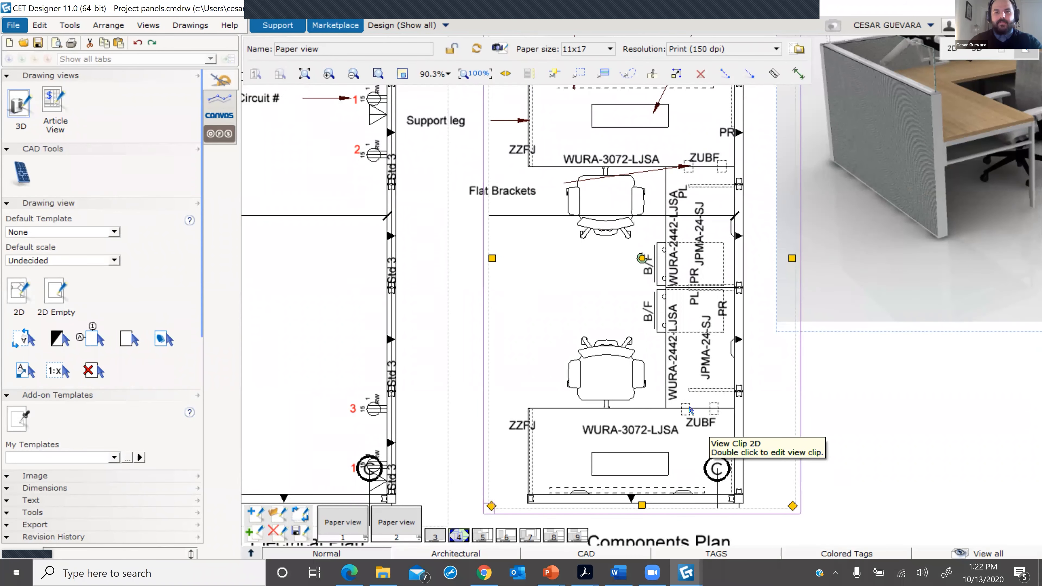
scroll(690, 409, "down", 2)
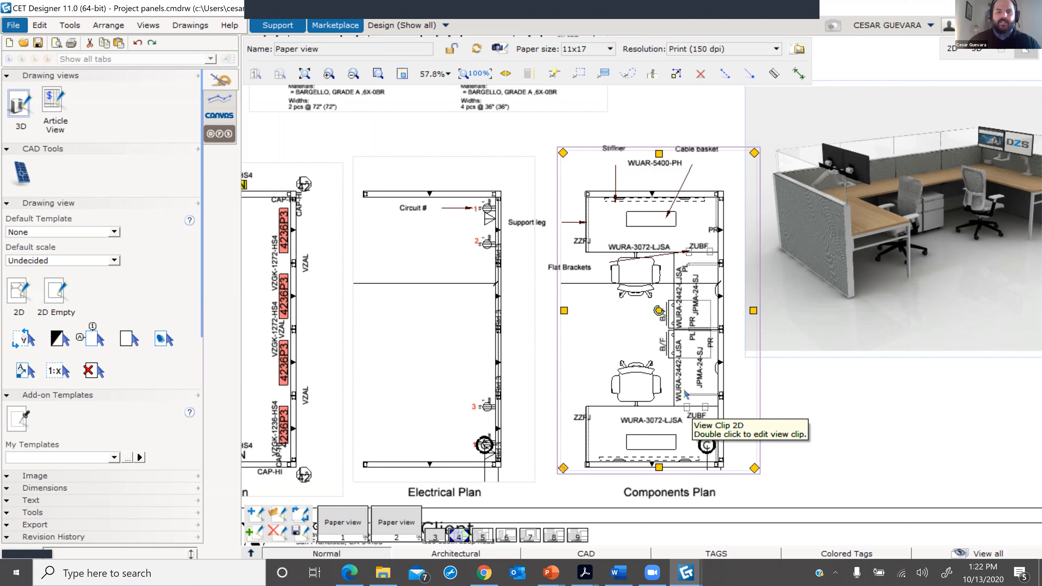
scroll(699, 432, "up", 1)
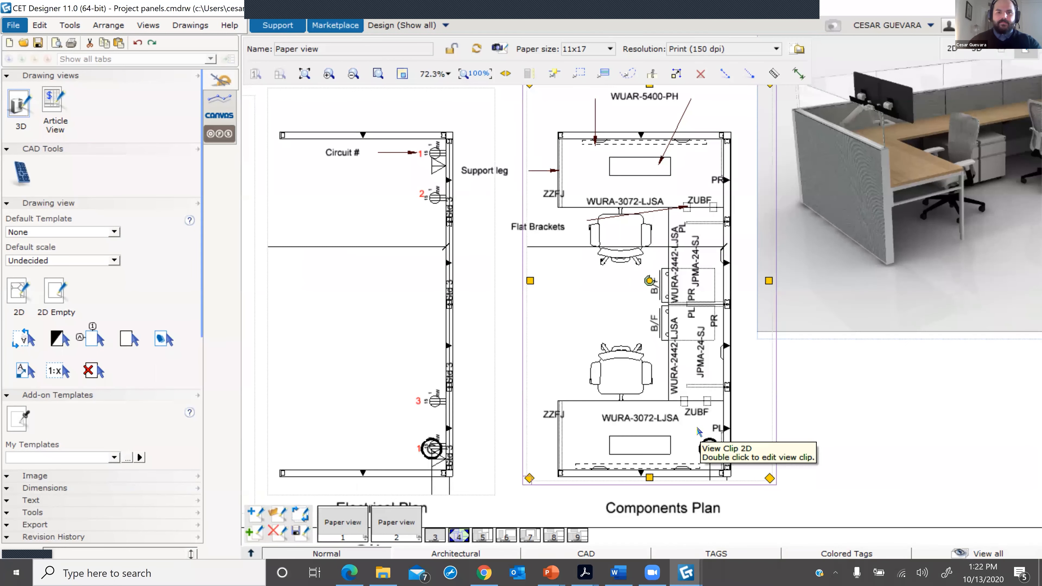
scroll(540, 232, "up", 2)
left_click(540, 232)
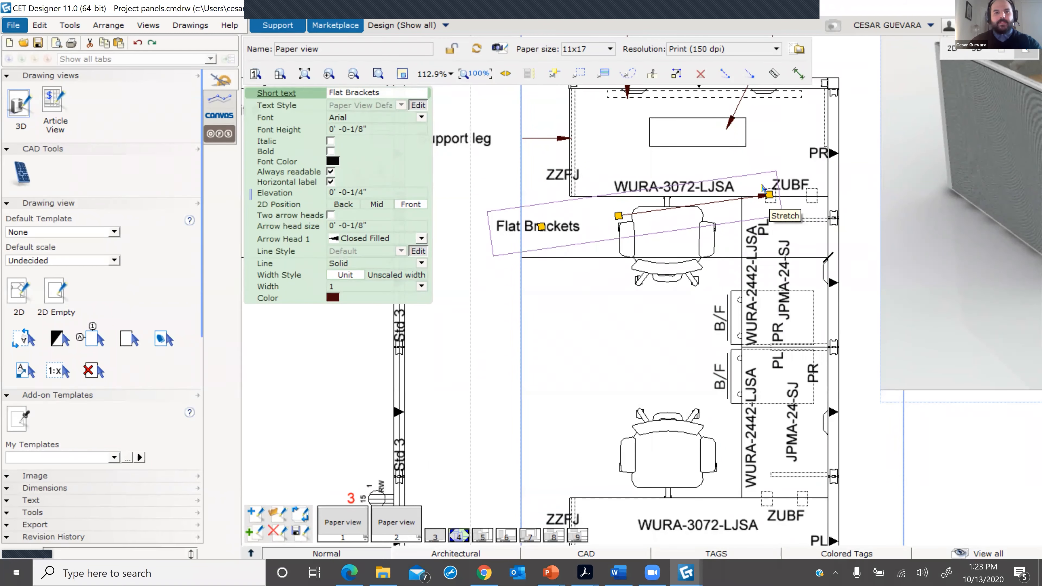
scroll(493, 187, "down", 5)
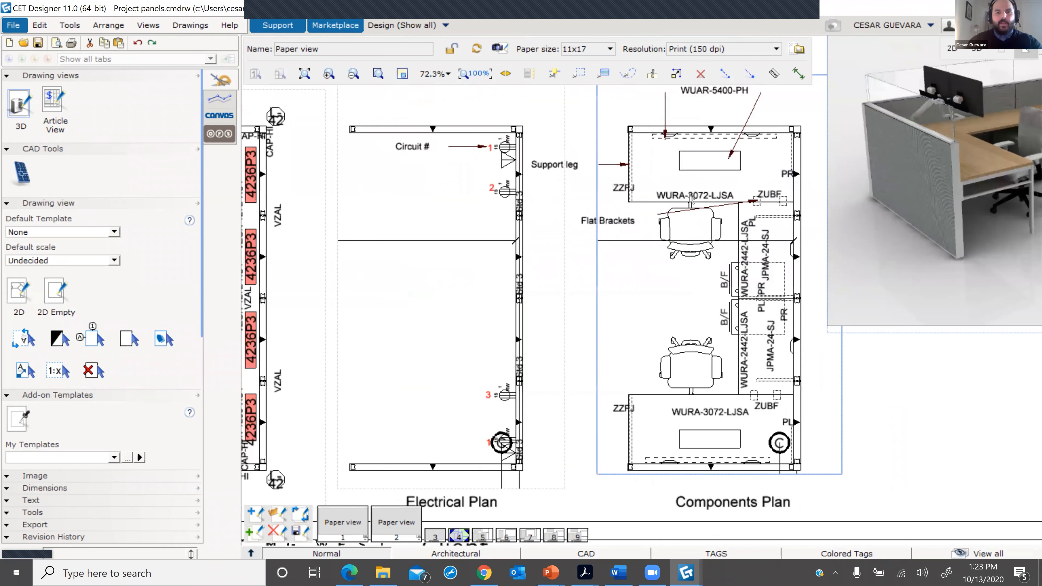
scroll(537, 252, "up", 2)
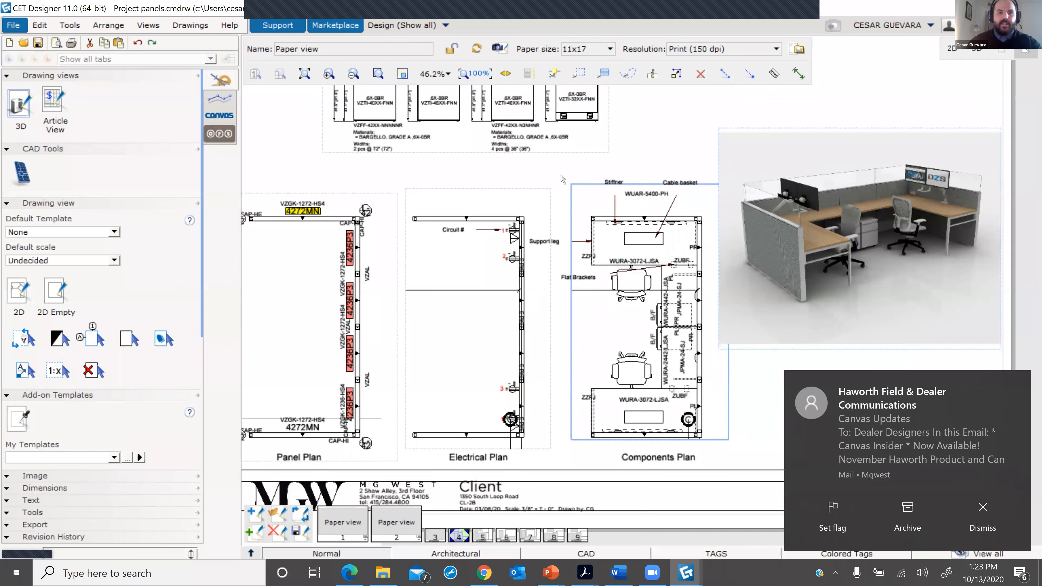
- Open the visibility settings for the Components Plan view clip
left_click(578, 197)
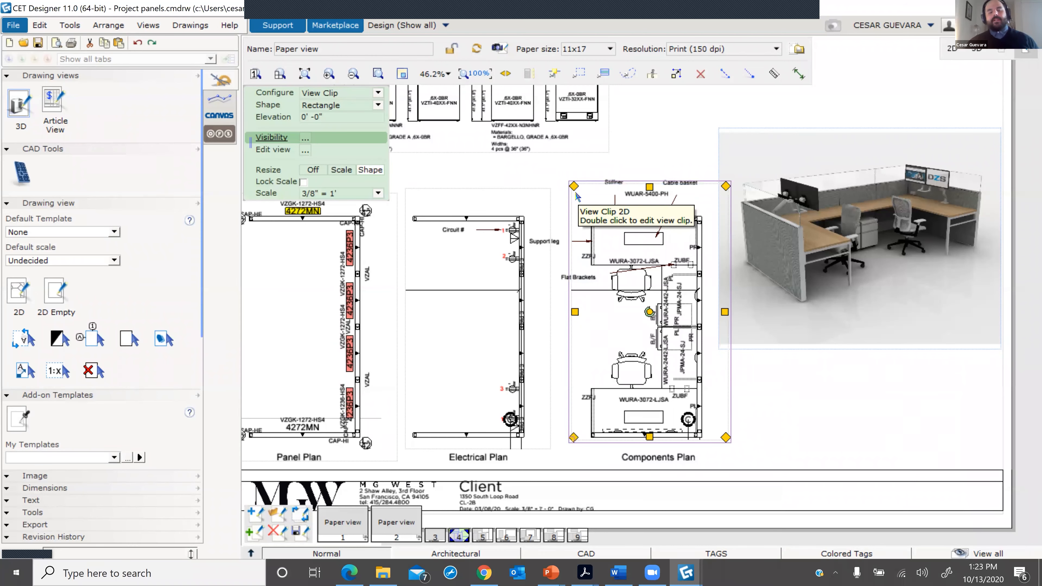
middle_click_drag(587, 246, 651, 258)
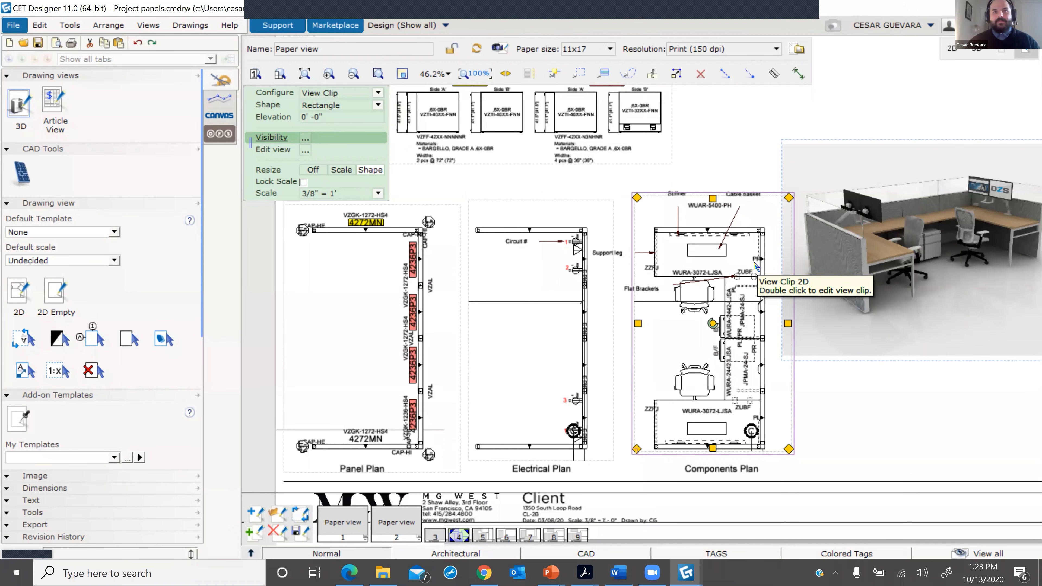
left_click(606, 193)
left_click(641, 224)
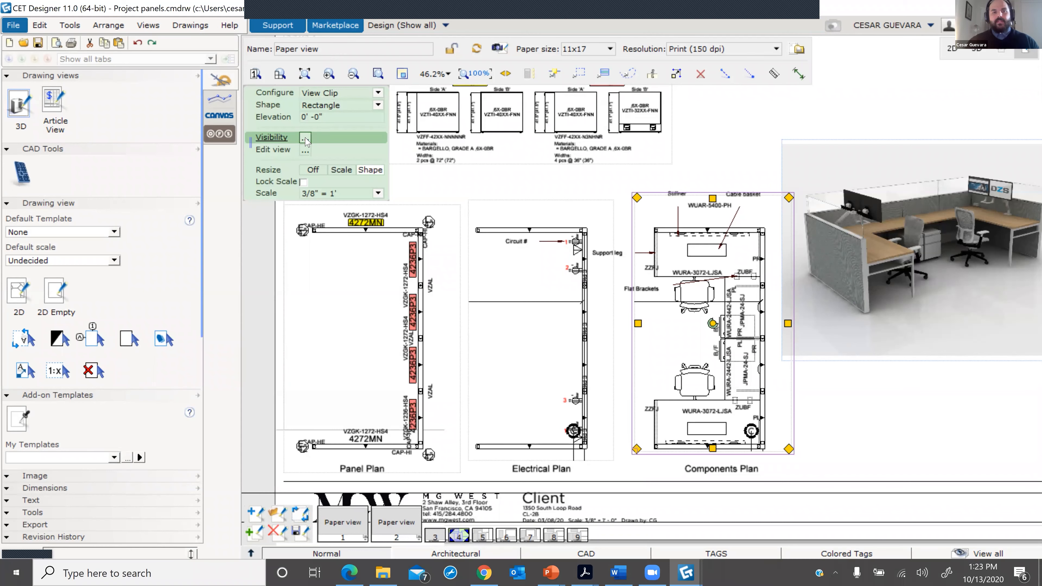
left_click(305, 138)
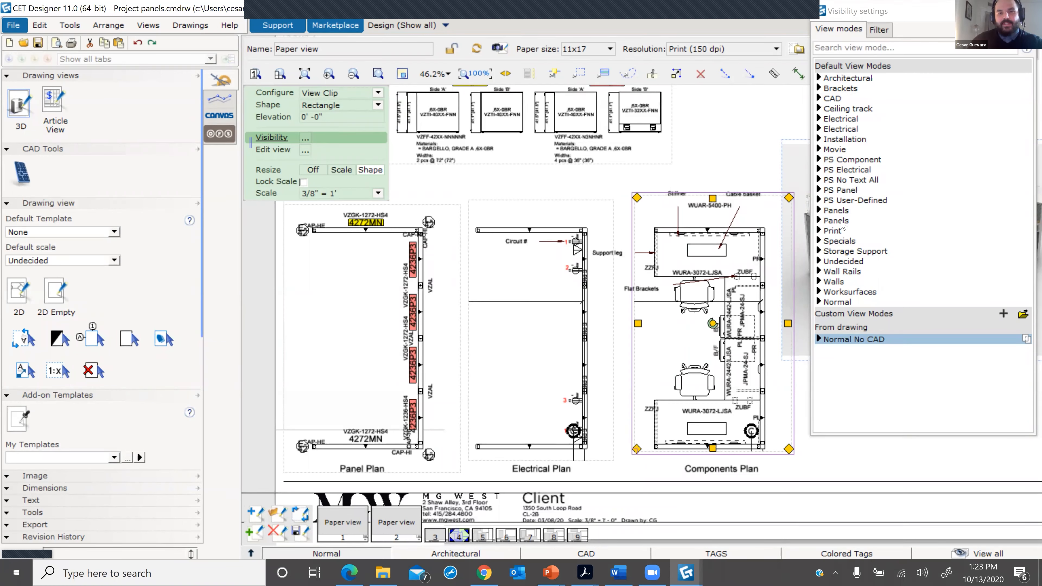
- Draw a new rectangular 2D view clip in the empty area beside the sheet, with the scale left Undecided
left_click(716, 170)
scroll(661, 189, "down", 5)
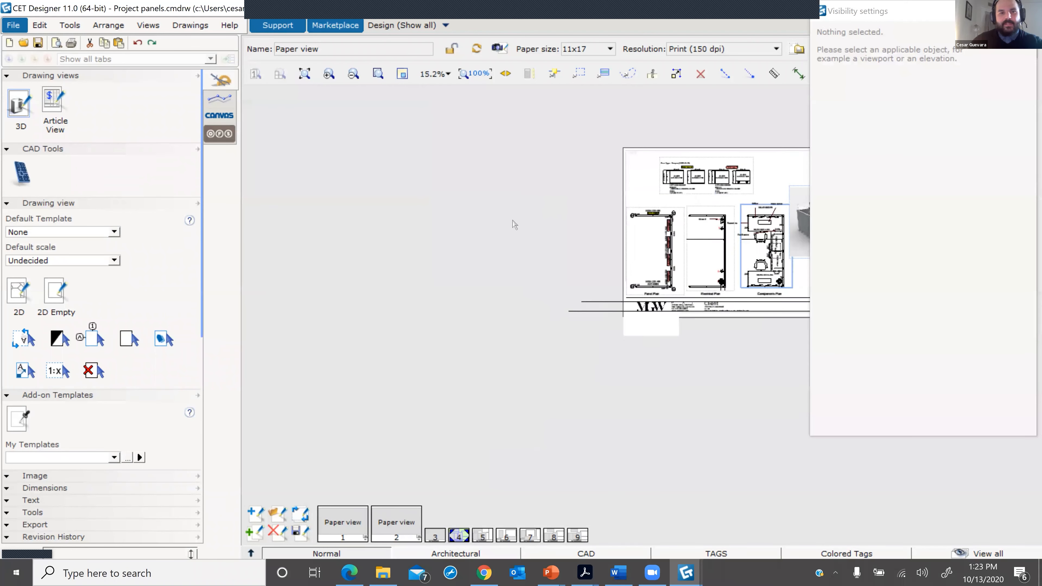
scroll(514, 224, "up", 3)
left_click(19, 296)
left_click(495, 200)
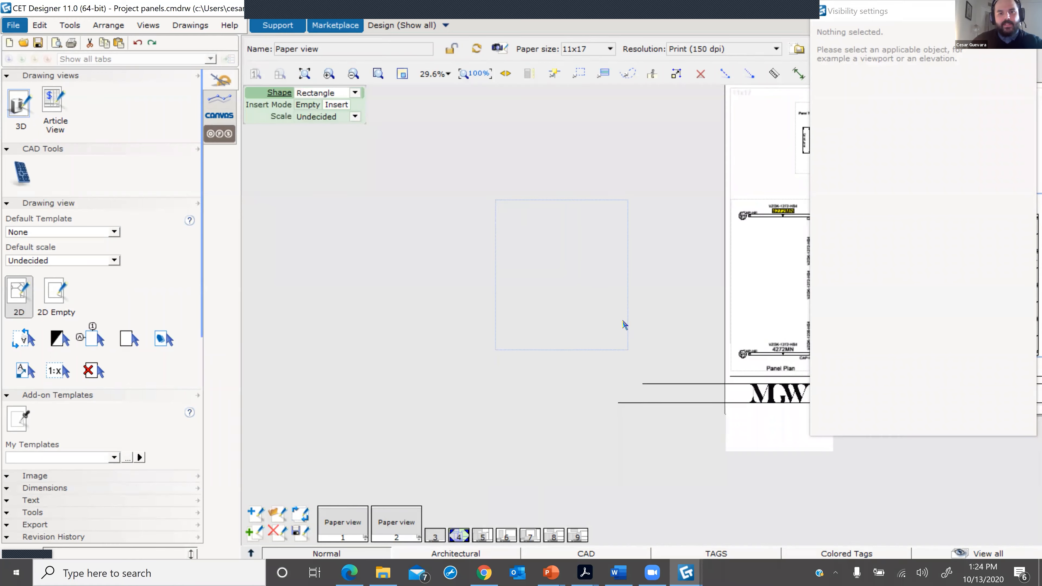
left_click(624, 324)
- Define the new clip's rectangular source area around the standalone workstation above the Storage / Photocopier room
scroll(620, 162, "up", 5)
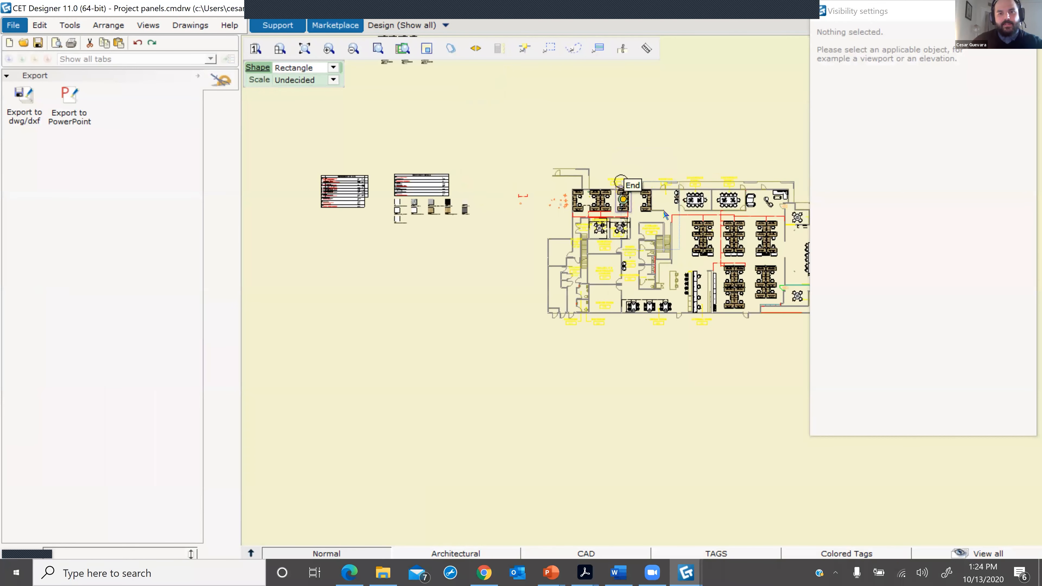
scroll(614, 141, "up", 5)
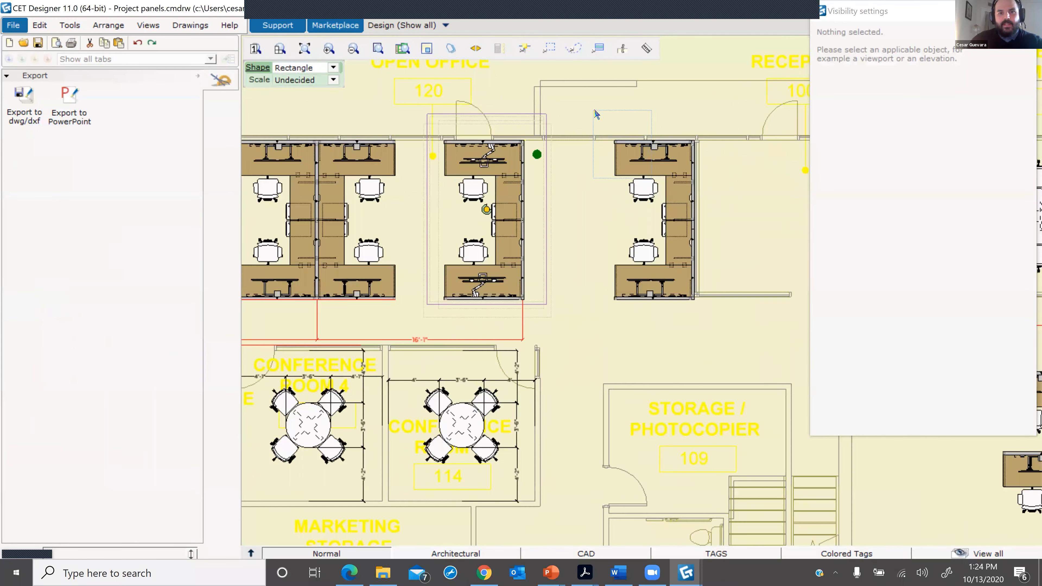
left_click(718, 318)
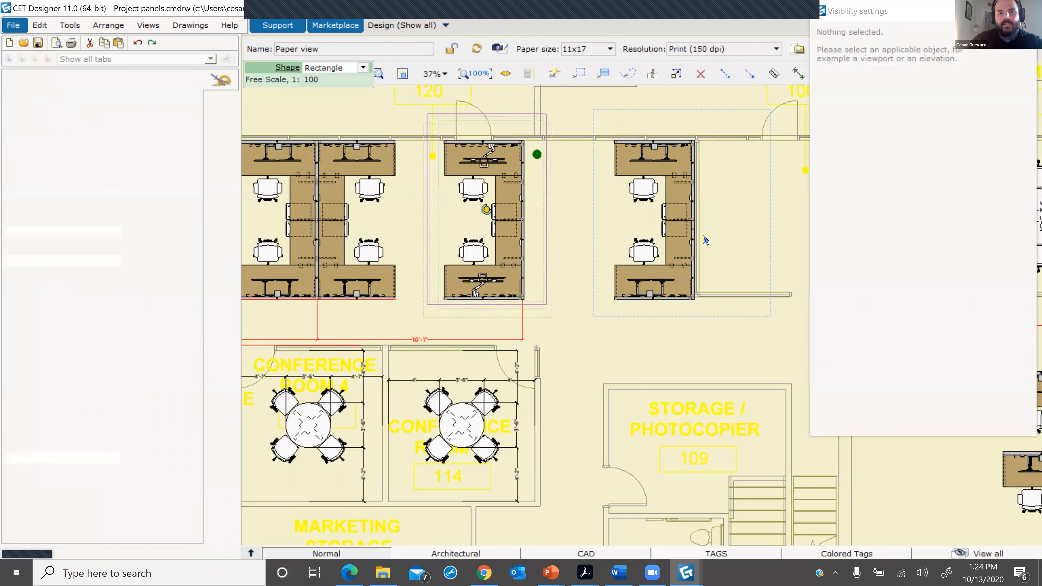
scroll(441, 271, "down", 3)
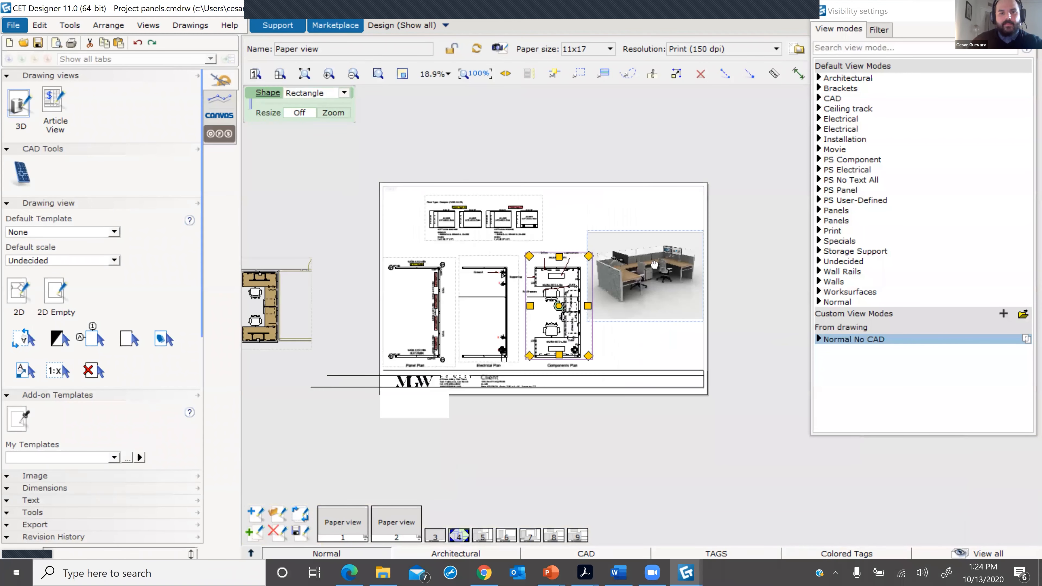
middle_click_drag(442, 272, 650, 261)
scroll(487, 284, "up", 3)
left_click(504, 191)
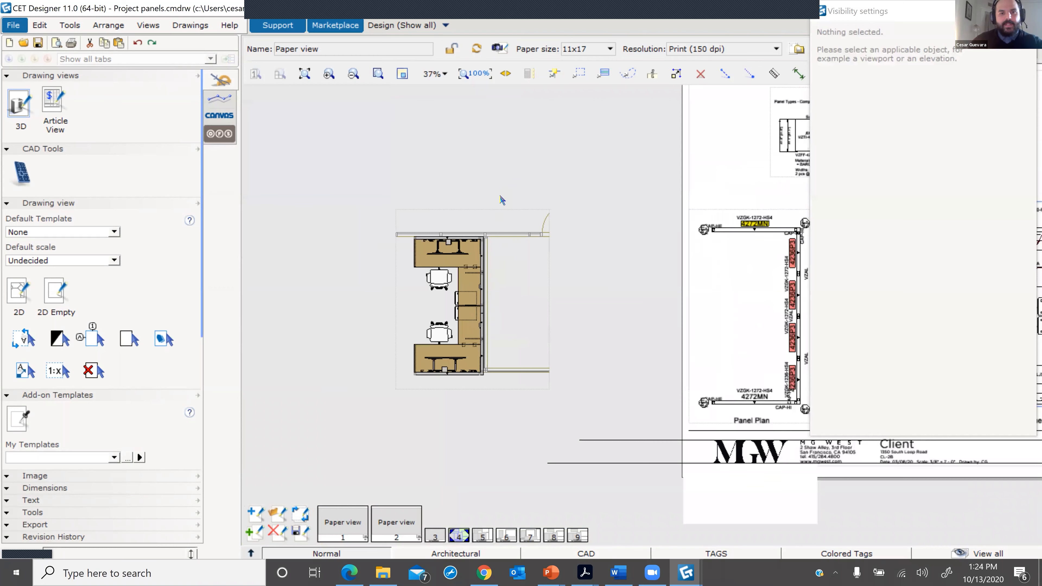
- Set the new workstation view clip to the default Electrical view mode that displays panels and receptacles
scroll(477, 279, "up", 3)
middle_click_drag(493, 257, 531, 250)
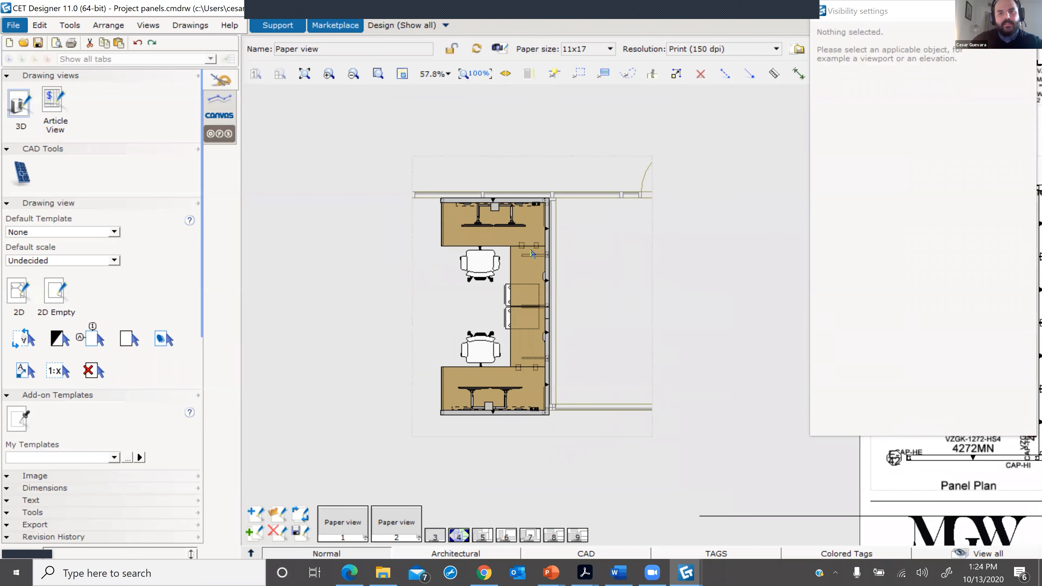
left_click(531, 253)
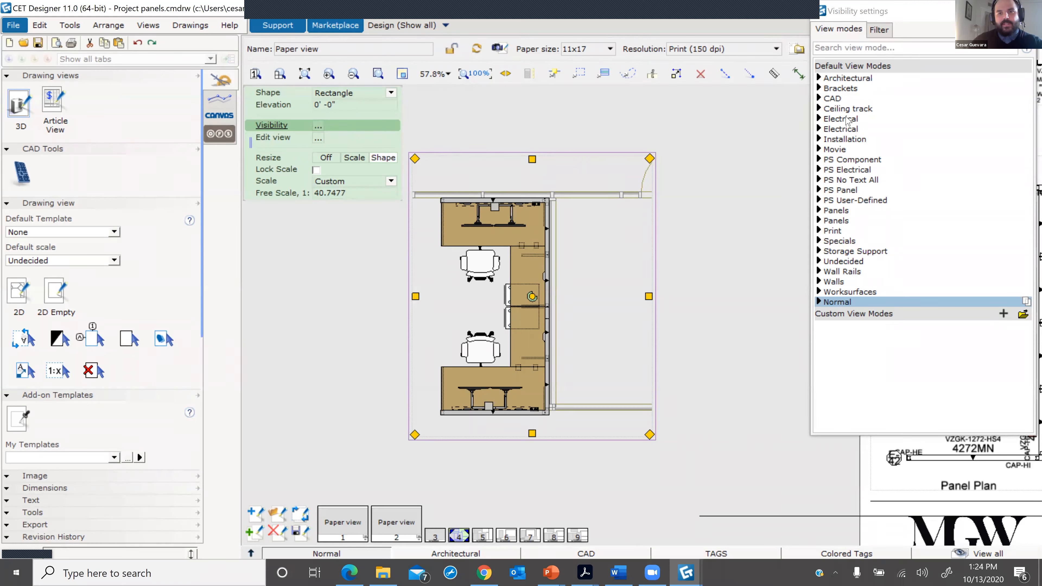
left_click(841, 130)
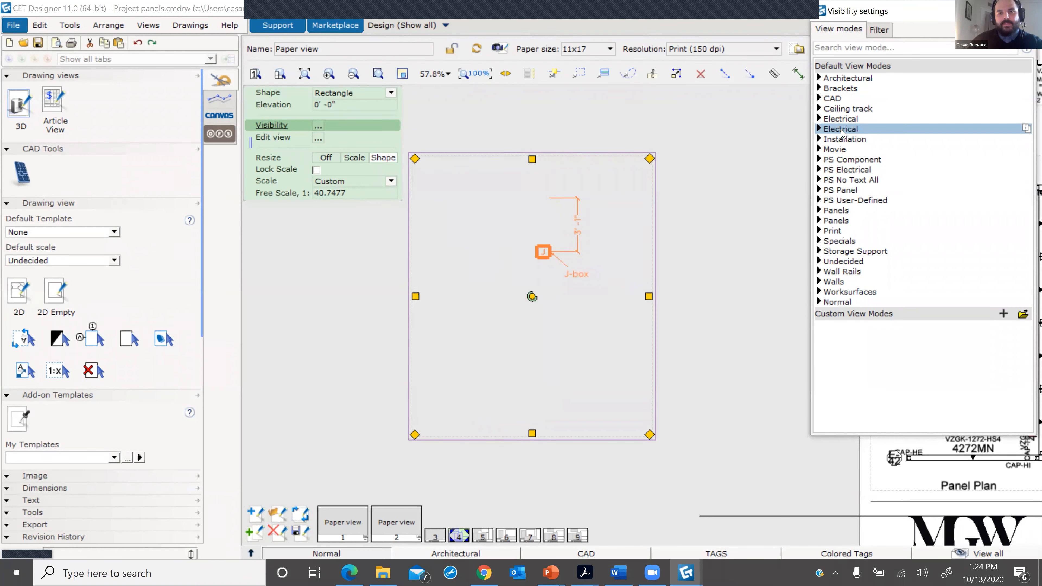
left_click(841, 119)
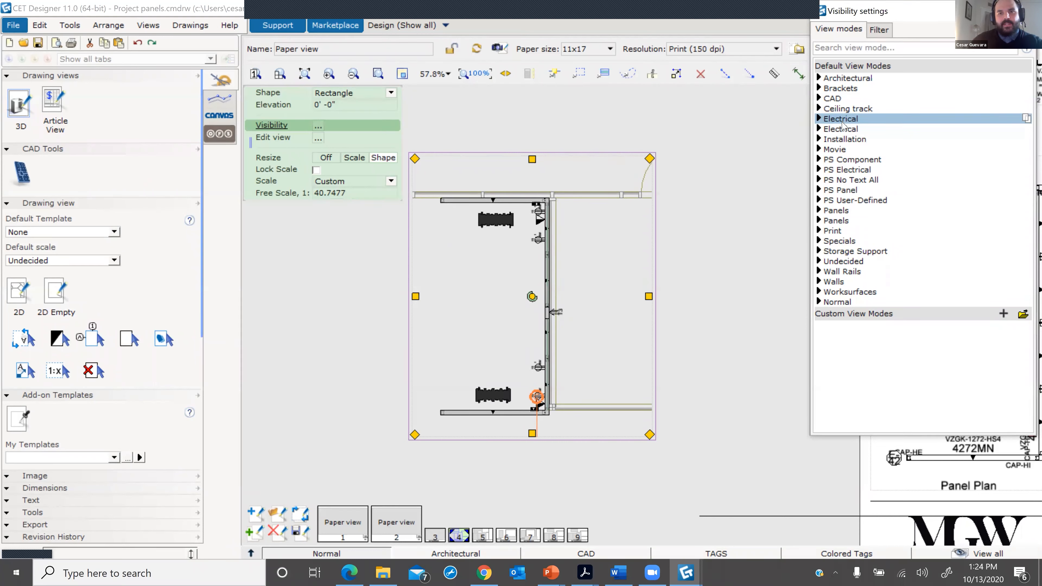
scroll(538, 253, "up", 2)
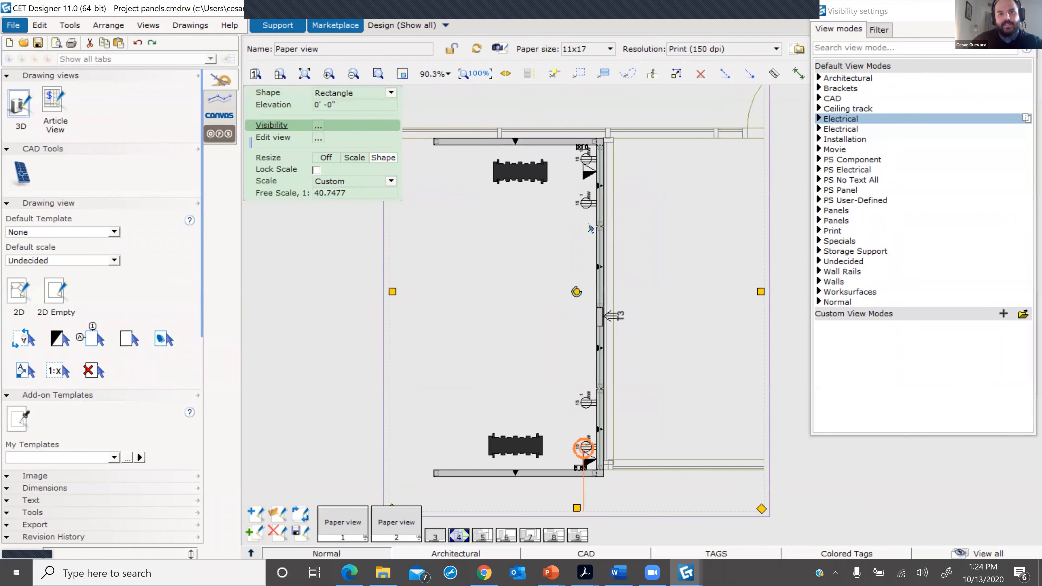
- Pull in the lower boundary of the electrical view clip so it sits closer to the lowest panel run
scroll(591, 456, "up", 1)
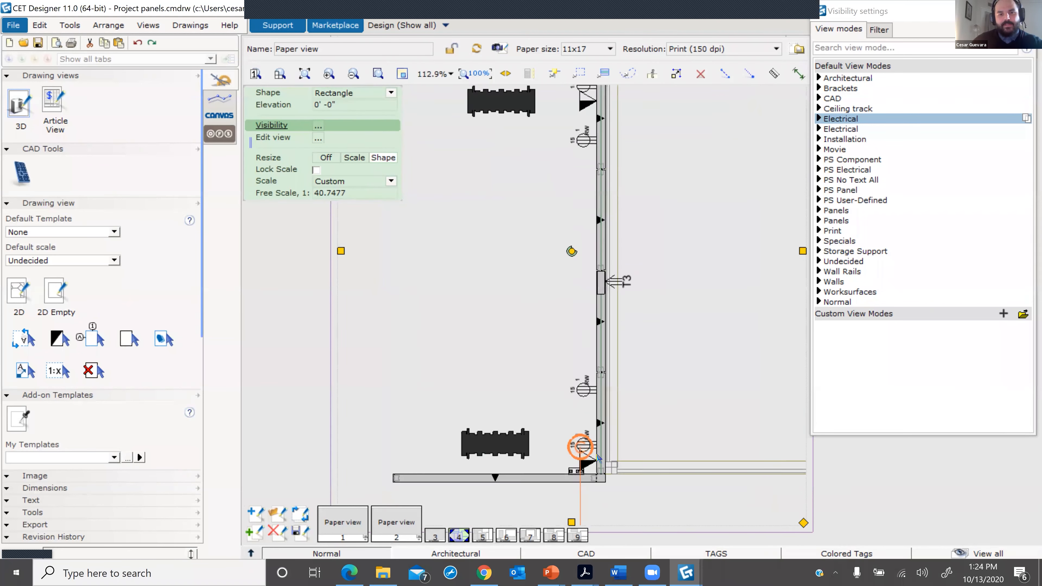
middle_click_drag(599, 455, 613, 304)
scroll(553, 475, "up", 1)
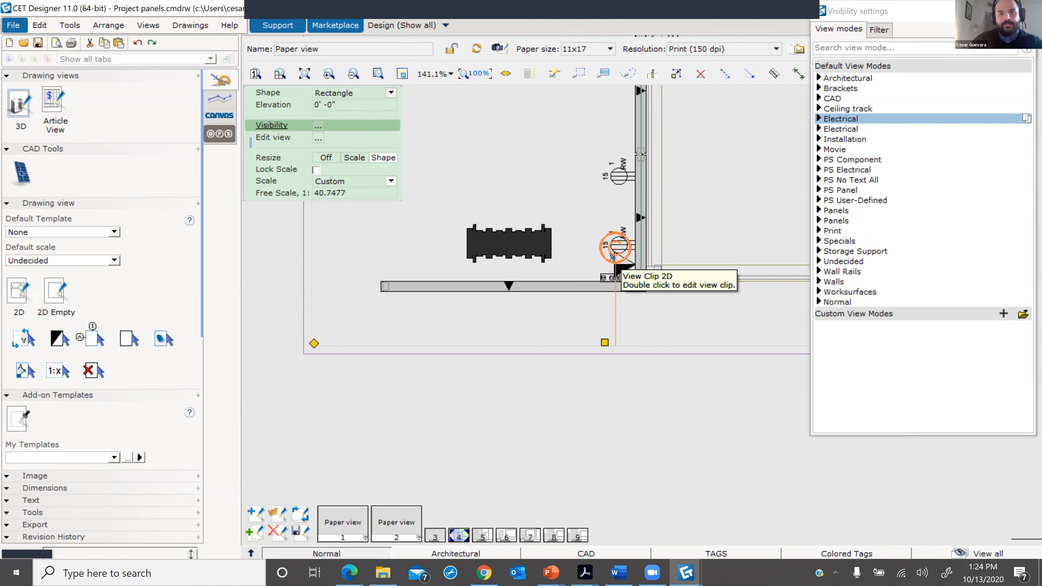
left_click_drag(608, 344, 611, 322)
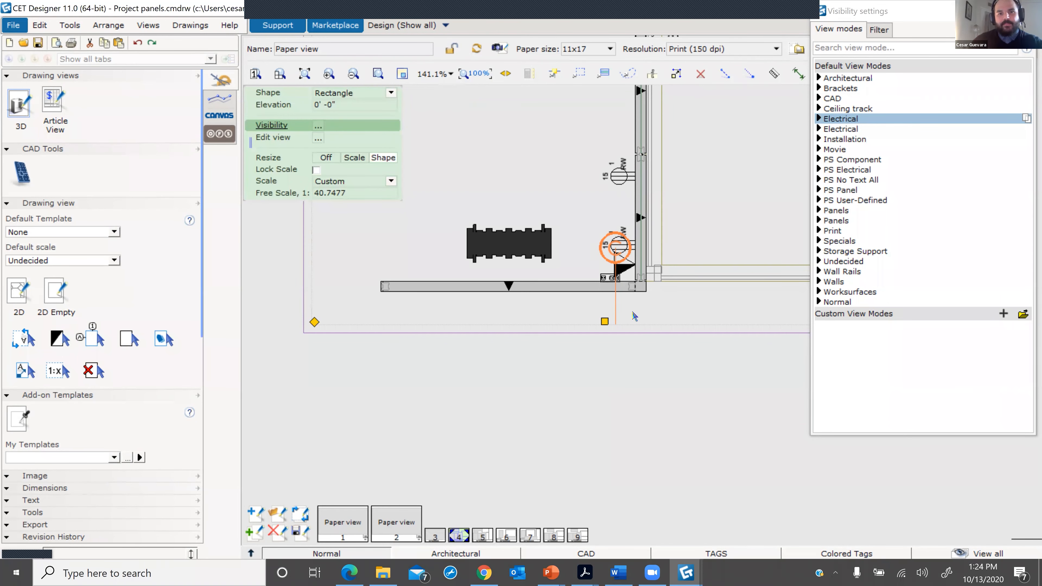
- Review which items are included in the first Electrical default view mode
scroll(621, 337, "down", 4)
middle_click_drag(577, 263, 501, 291)
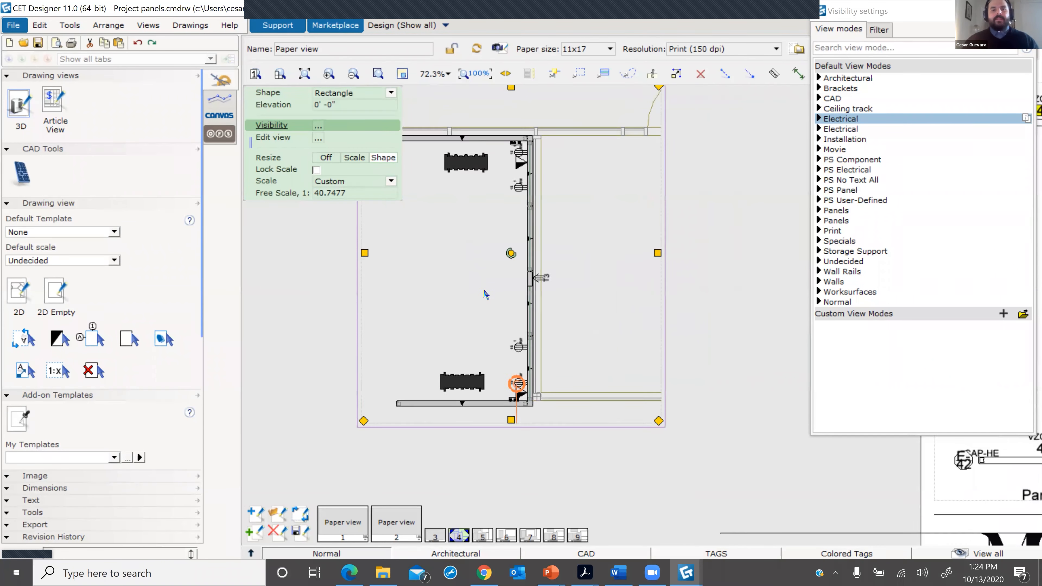
scroll(485, 294, "down", 3)
middle_click_drag(670, 316, 264, 295)
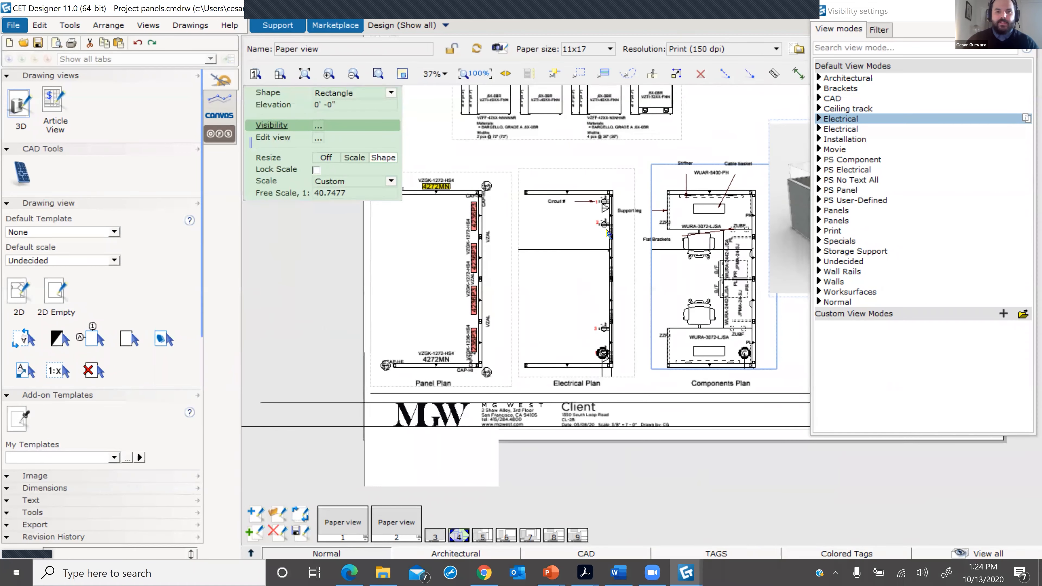
scroll(598, 226, "up", 1)
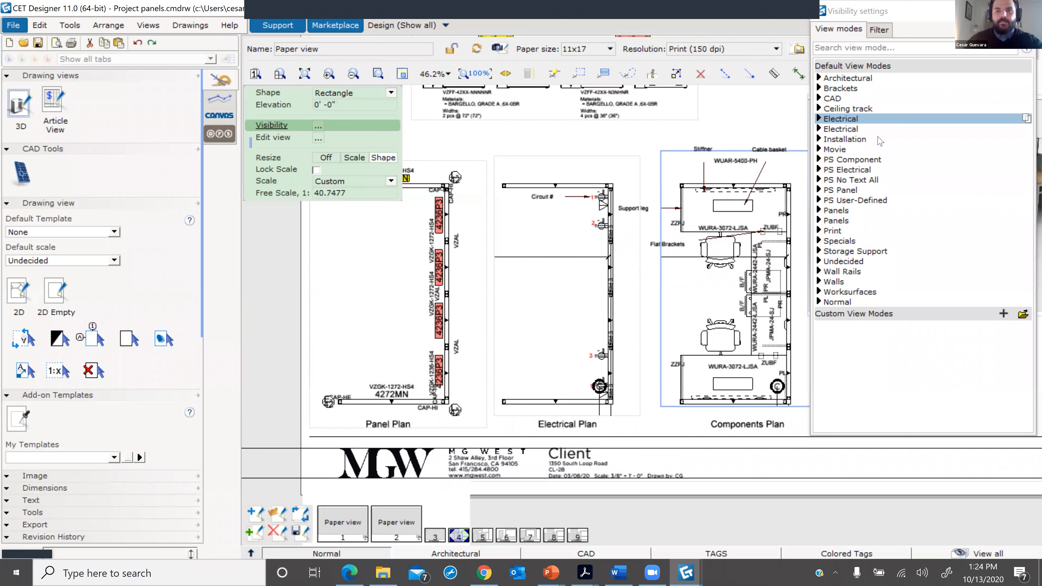
left_click(820, 120)
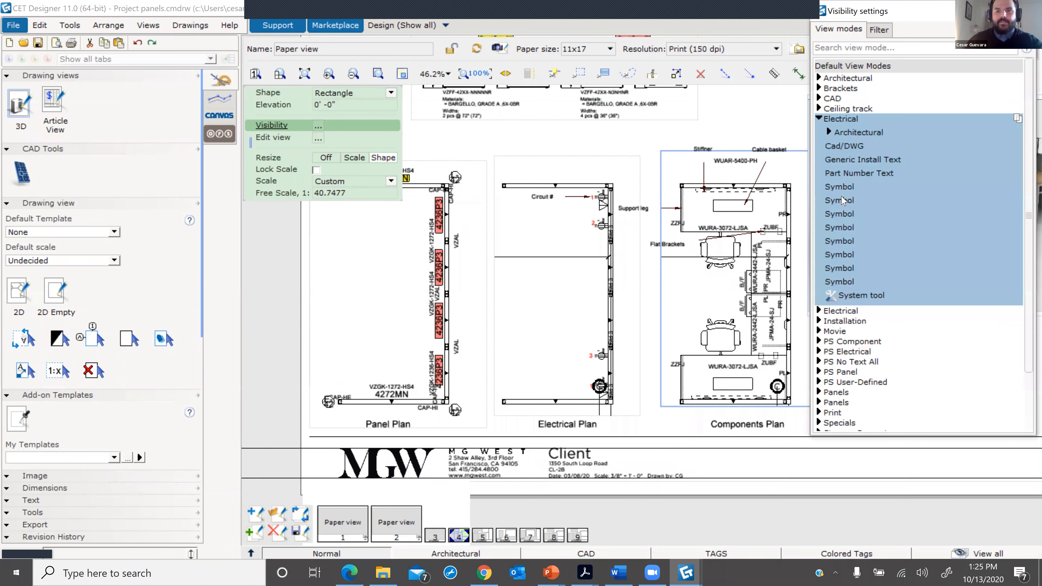
left_click(820, 120)
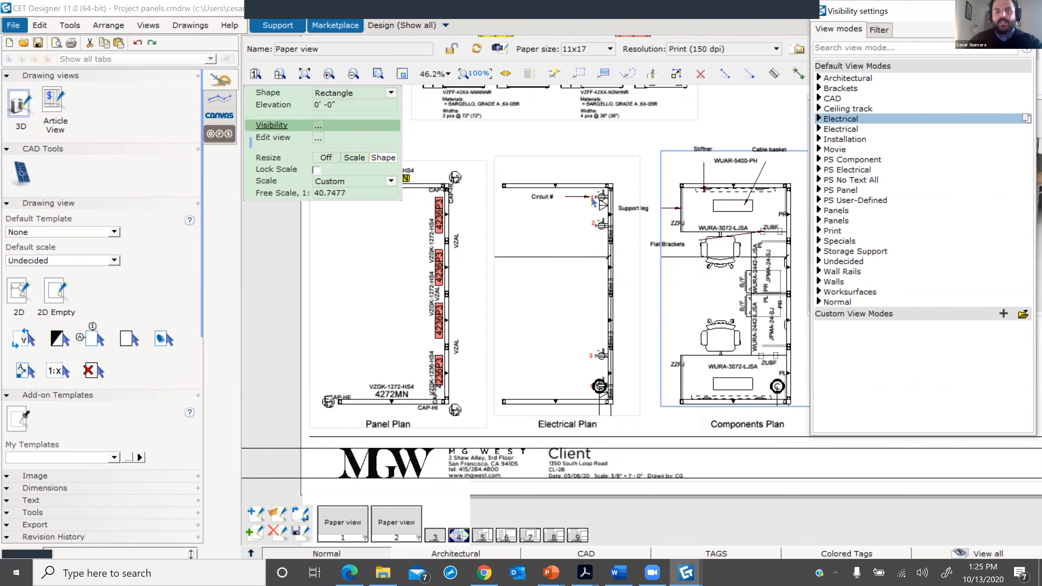
- Compare the new electrical view clip beside the sheet with the finished Electrical Plan
scroll(578, 163, "down", 1)
middle_click_drag(583, 164, 738, 193)
scroll(738, 193, "down", 2)
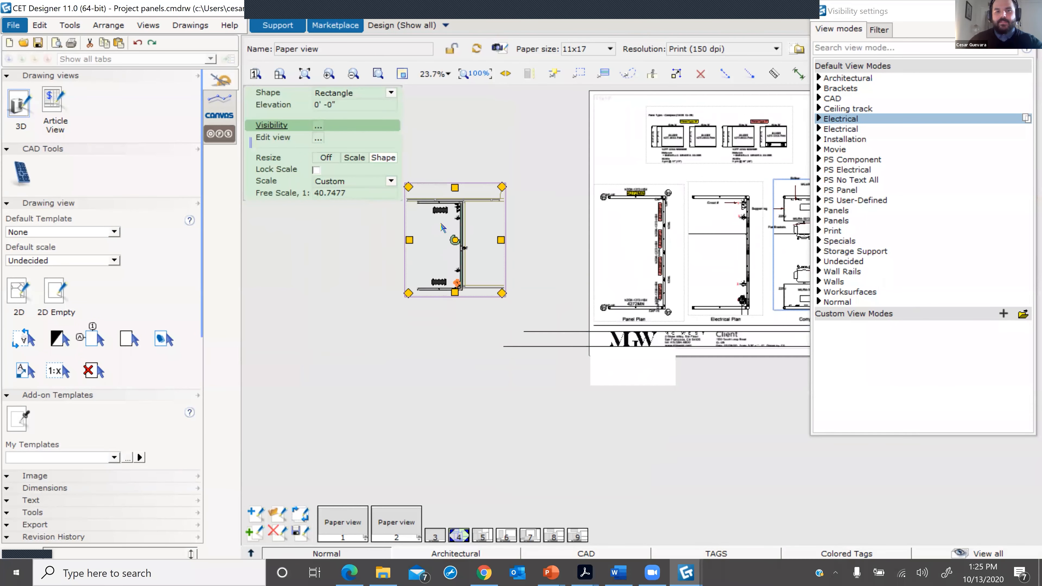
scroll(440, 229, "up", 3)
scroll(468, 209, "up", 3)
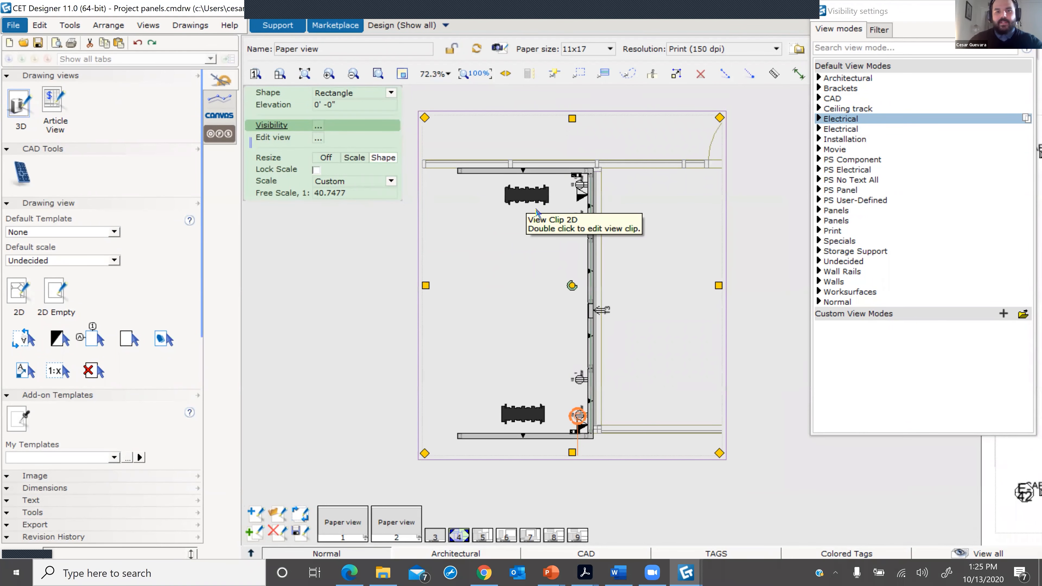
scroll(533, 209, "down", 4)
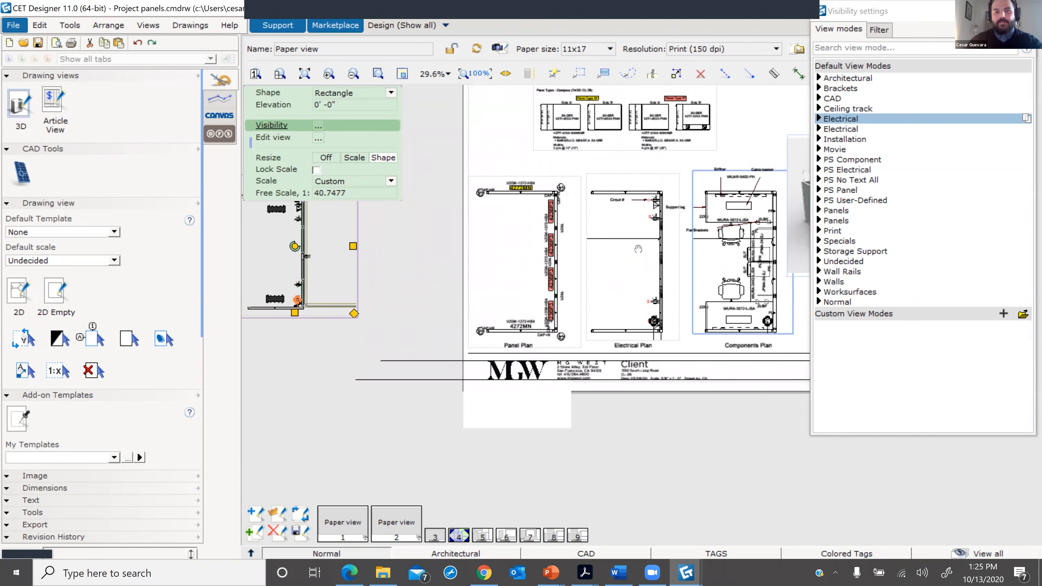
middle_click_drag(638, 248, 678, 268)
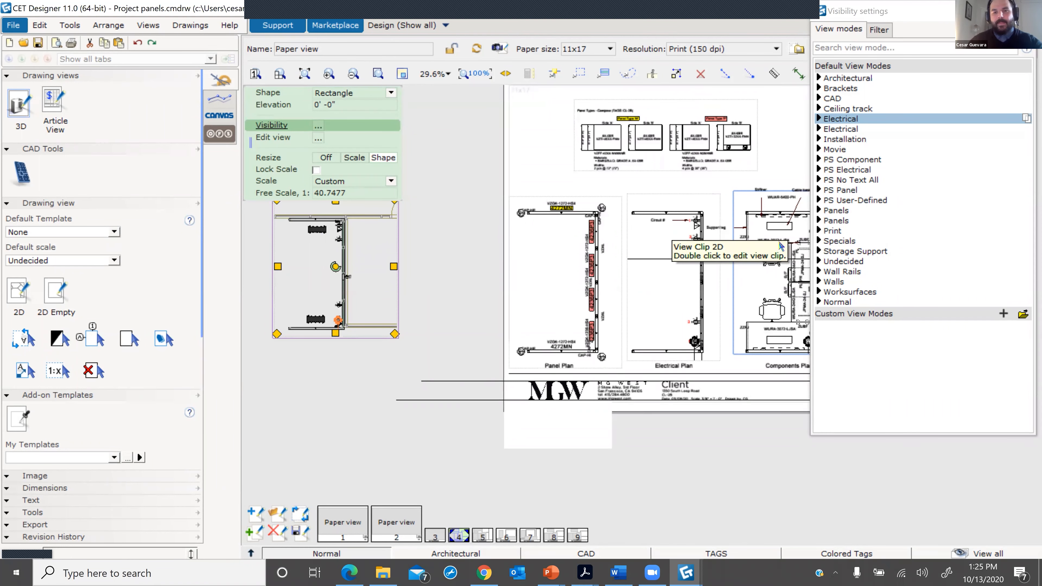
left_click(483, 189)
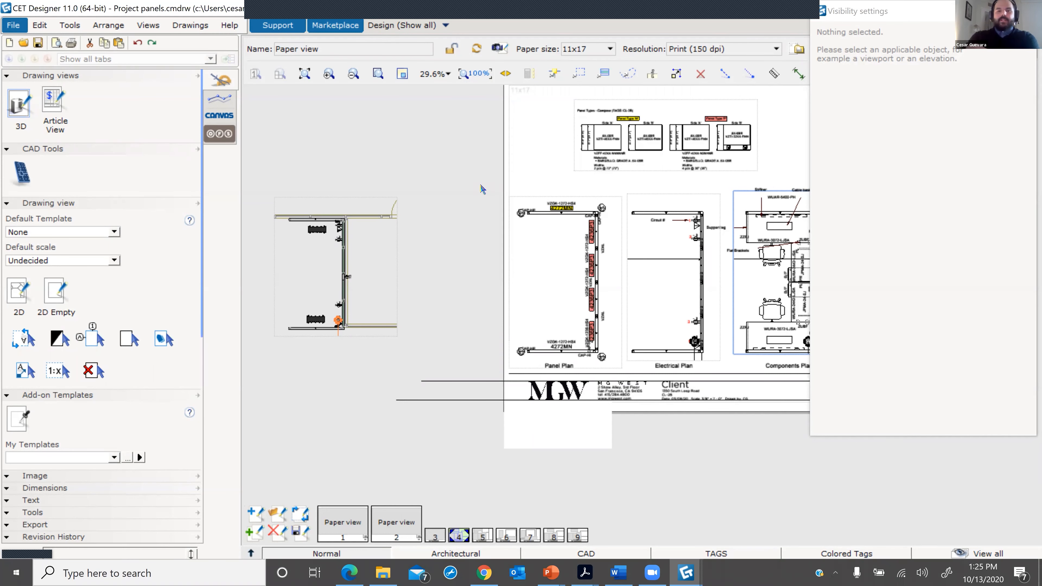
middle_click_drag(430, 257, 473, 247)
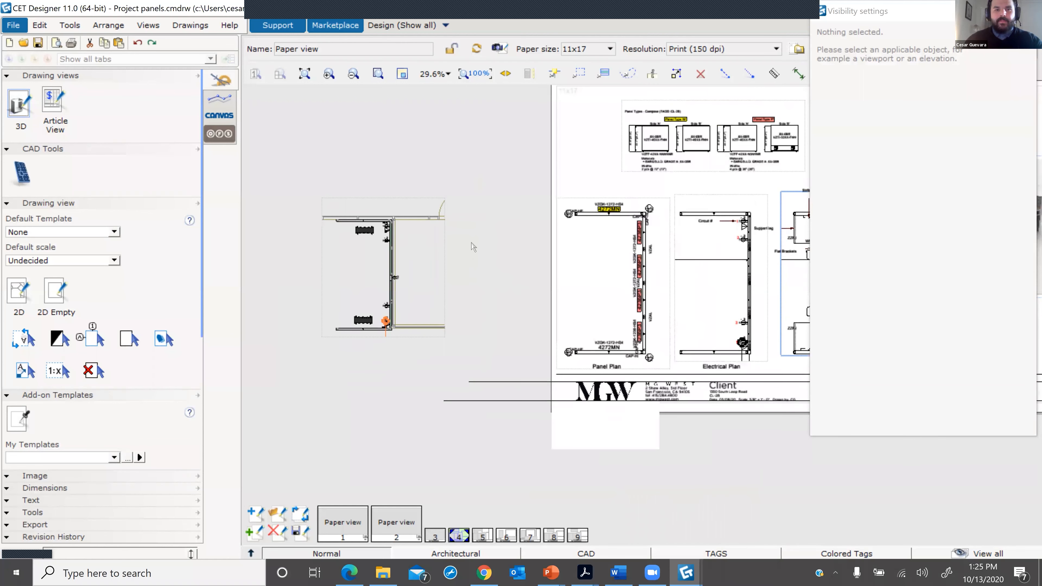
left_click(437, 227)
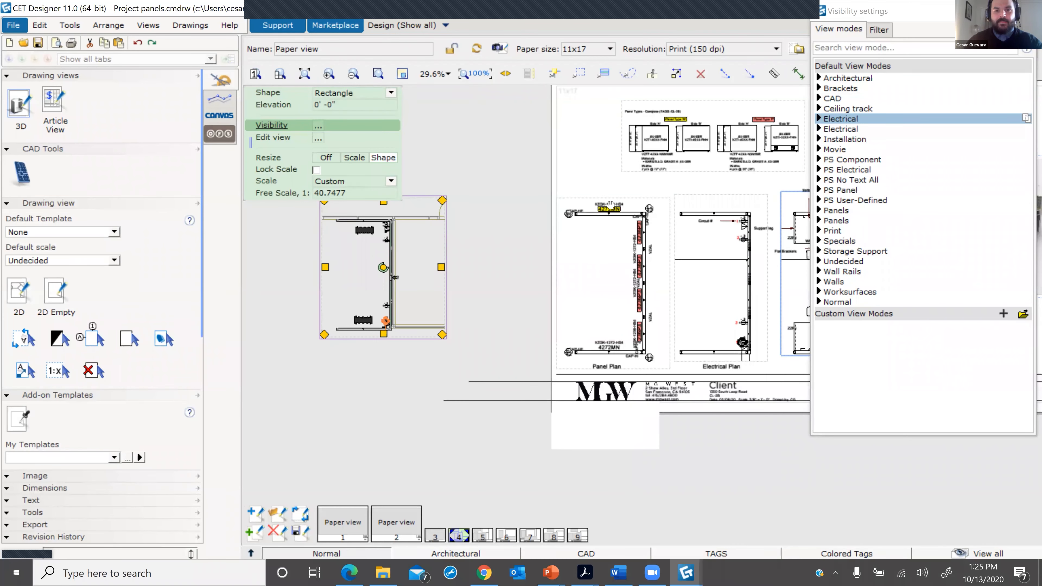
scroll(610, 204, "up", 2)
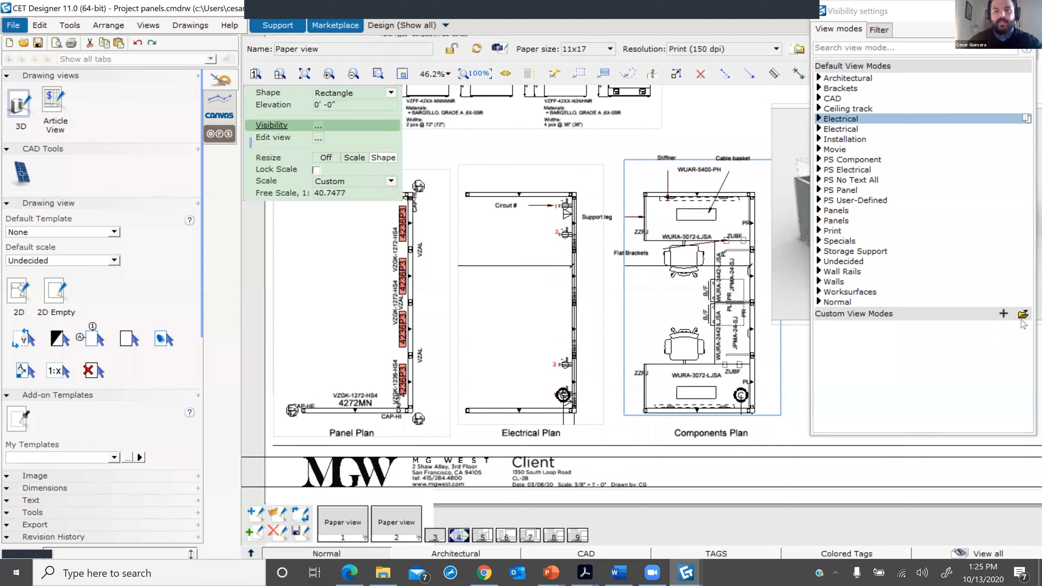
- Load the custom view mode file ViewMode_compose_masters_xseries for the Components Plan view clip
left_click(716, 137)
scroll(562, 212, "down", 1)
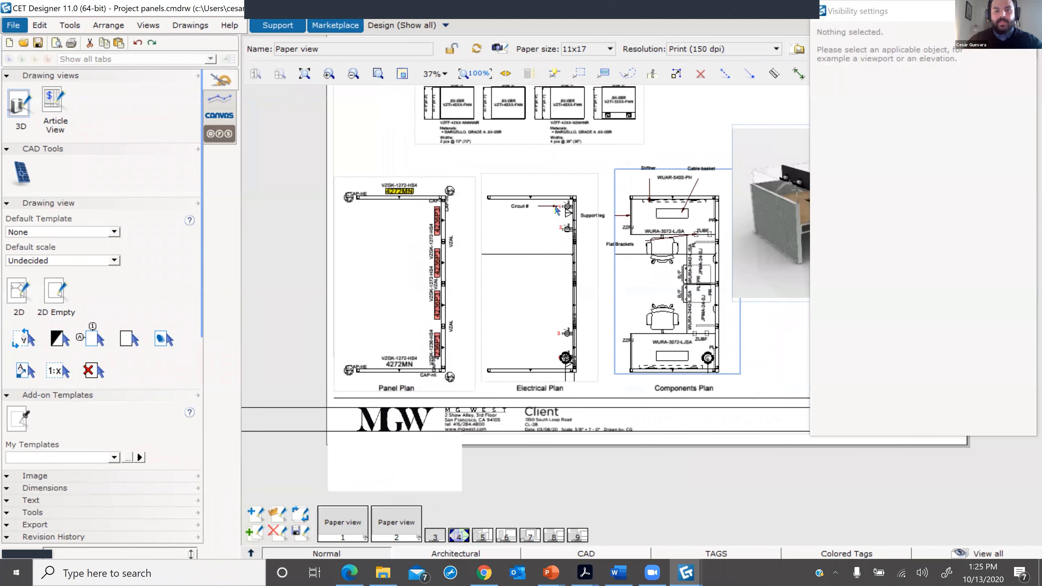
scroll(526, 330, "up", 1)
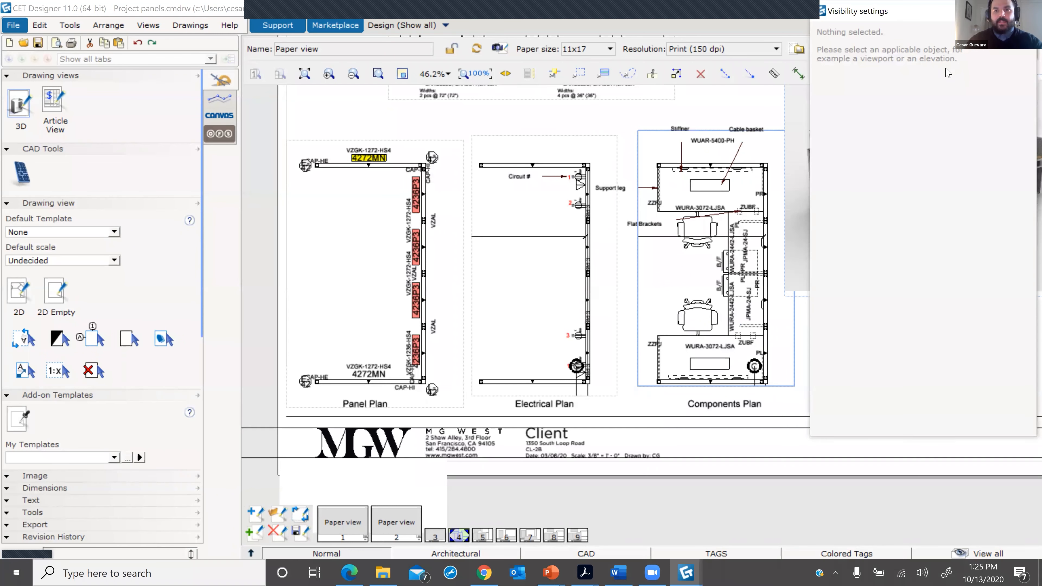
left_click(670, 156)
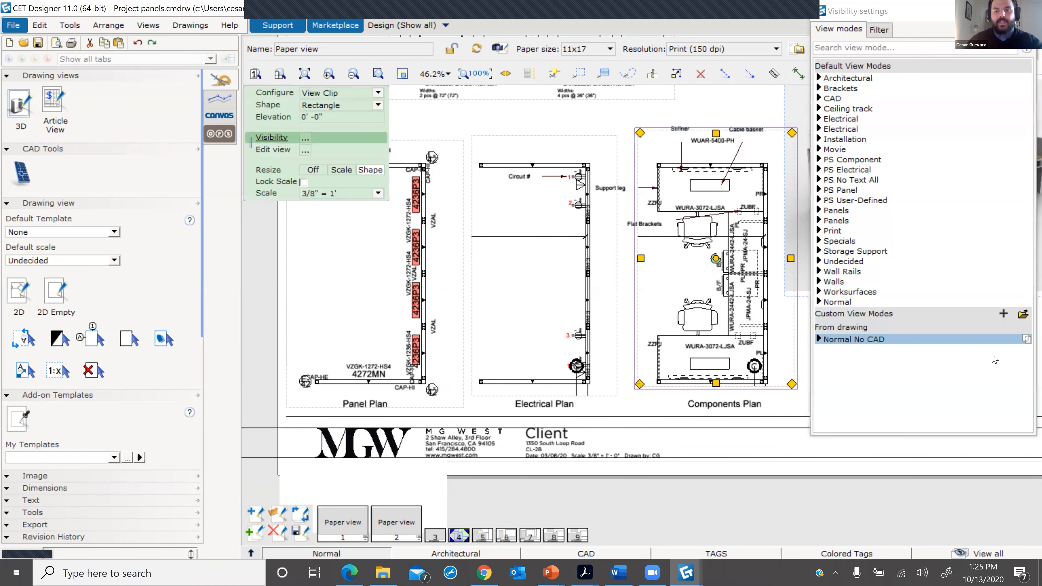
left_click(1023, 316)
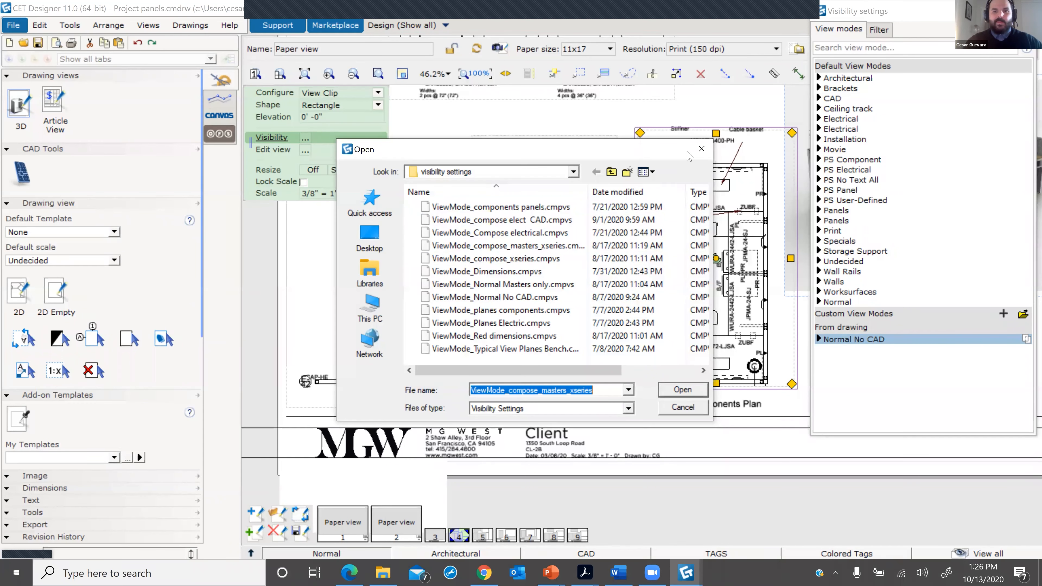
left_click(681, 384)
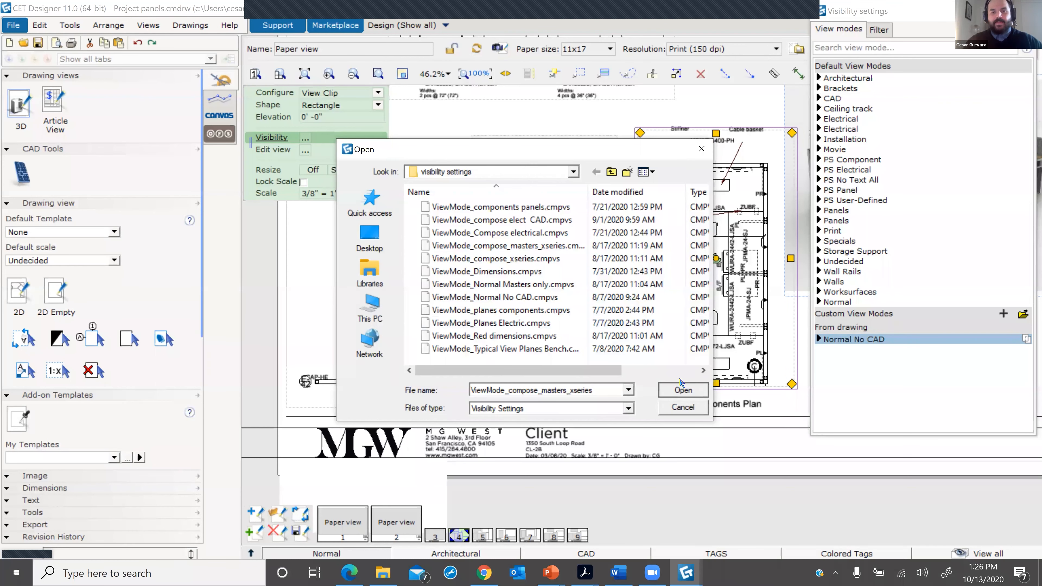
- Examine the Components Plan, the other plans and the rendered workstation image on the sheet
scroll(558, 273, "down", 3)
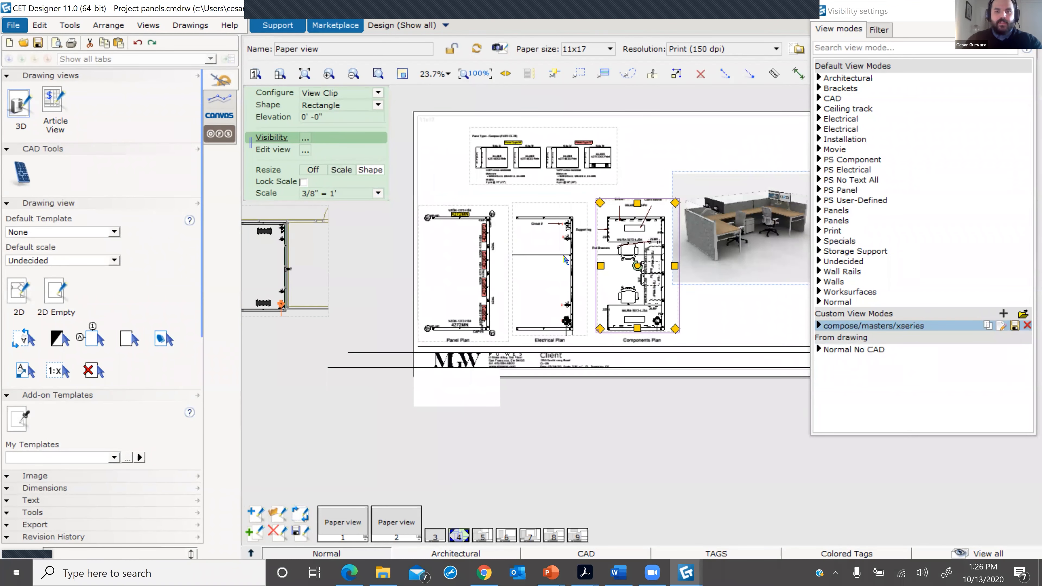
scroll(563, 256, "up", 3)
scroll(562, 265, "down", 3)
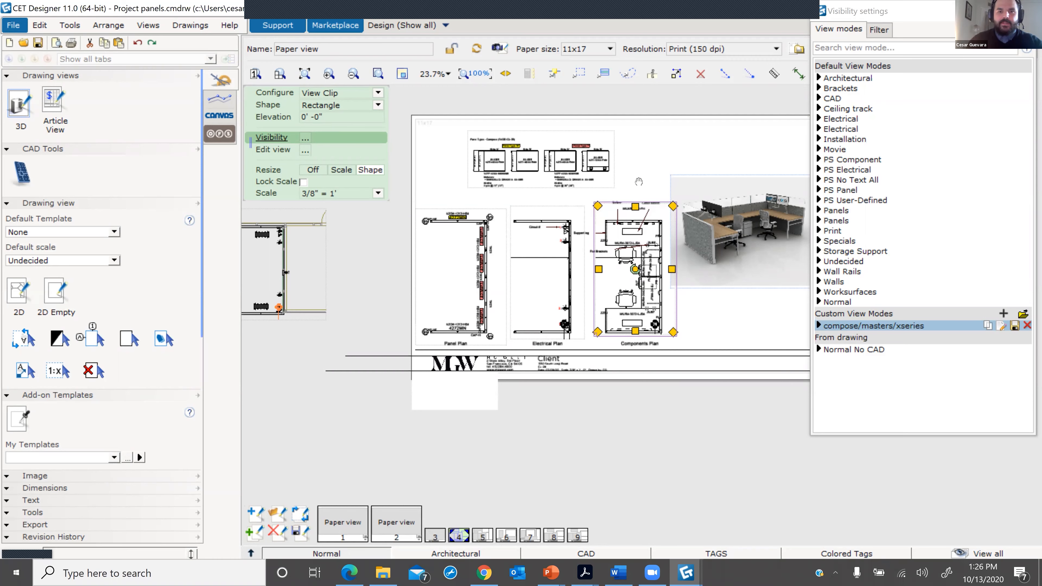
scroll(576, 204, "up", 3)
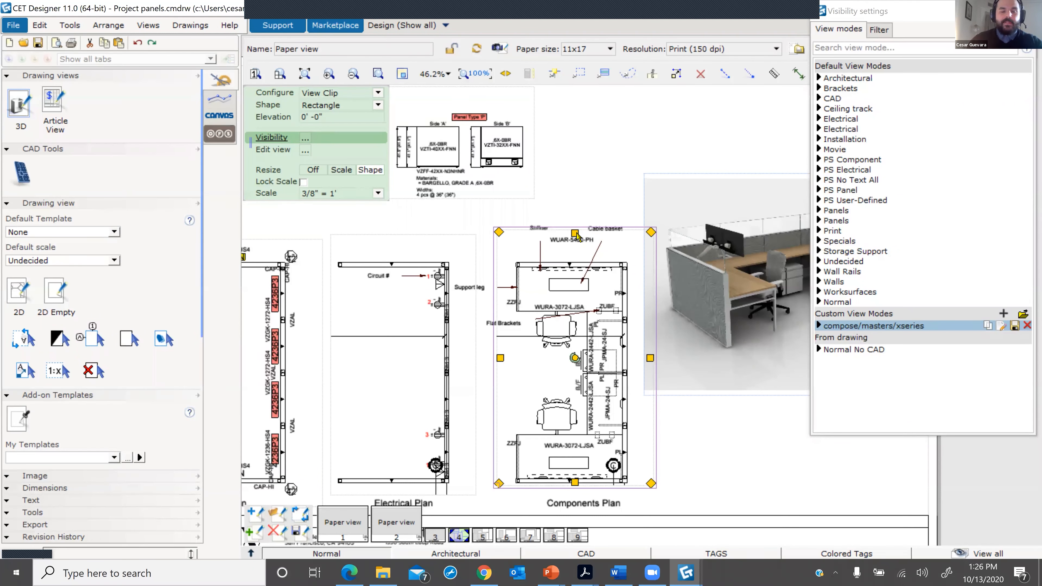
scroll(565, 268, "down", 2)
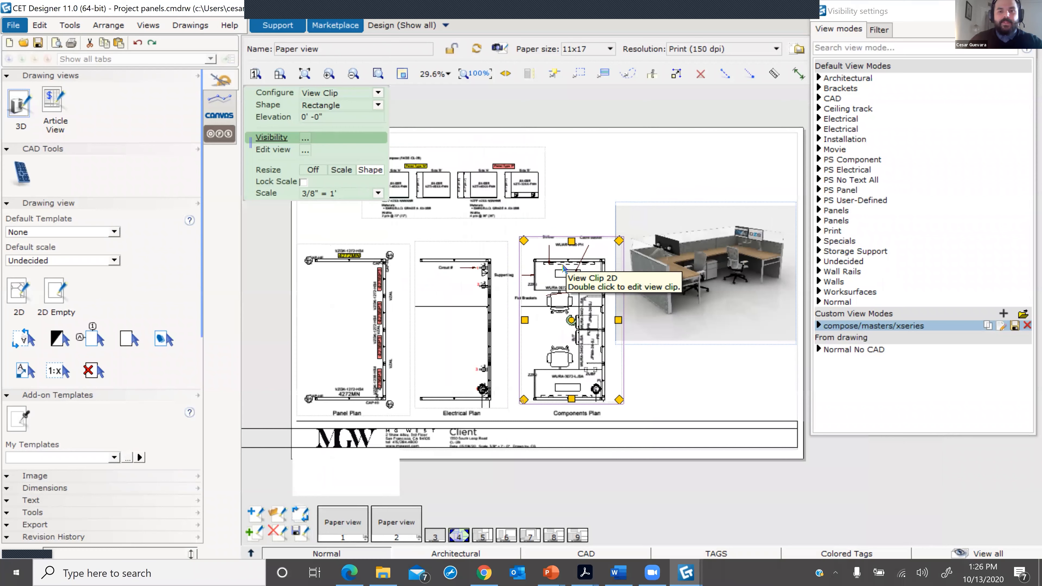
scroll(704, 292, "up", 4)
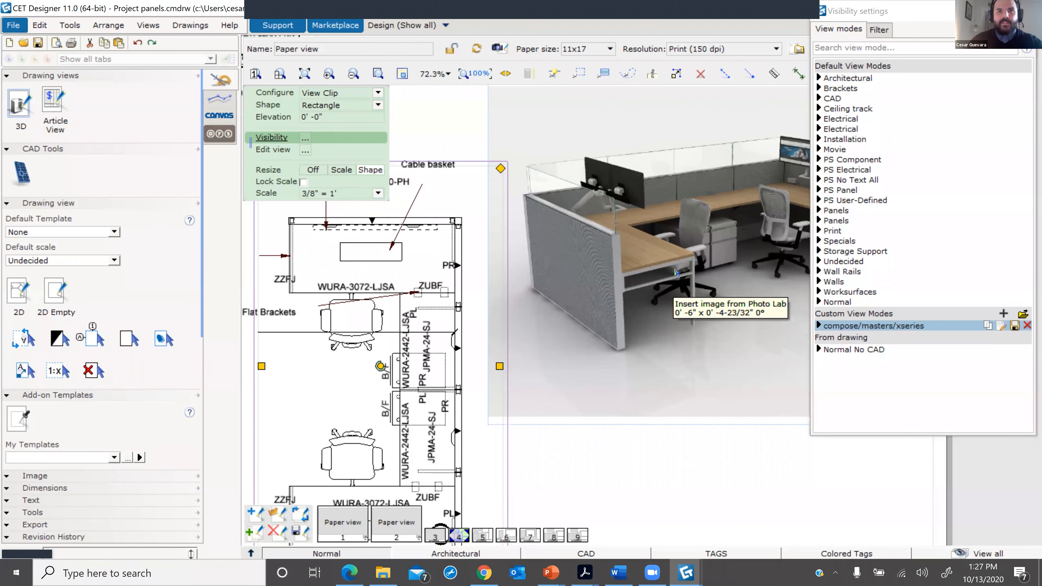
scroll(664, 269, "down", 3)
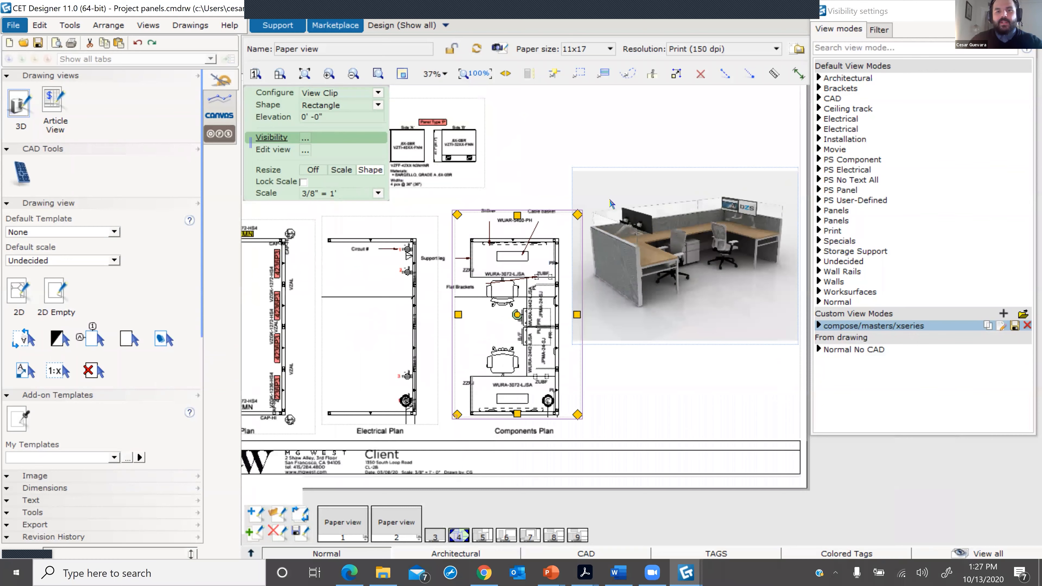
left_click(611, 203)
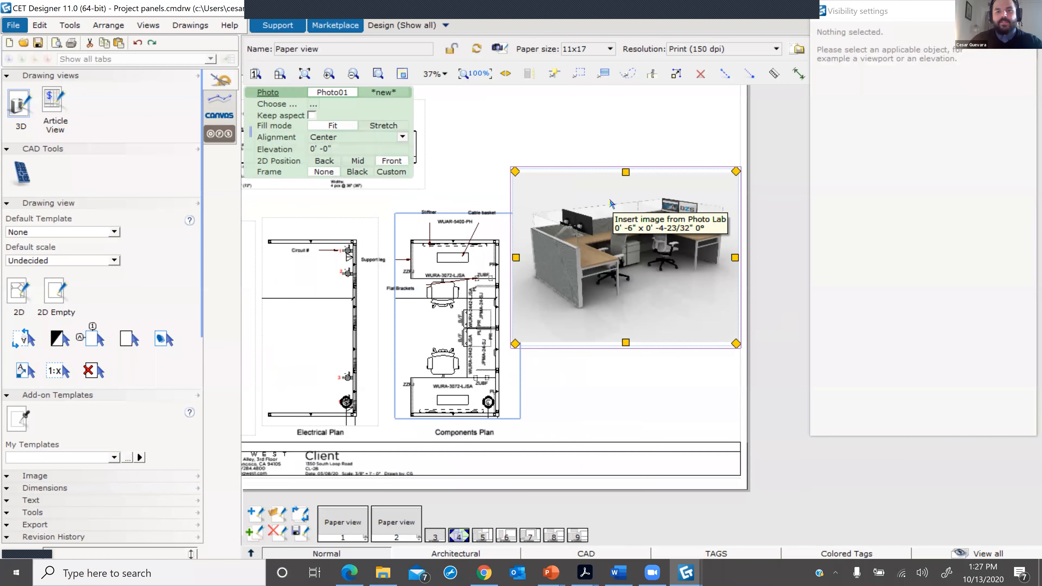
left_click(499, 162)
scroll(498, 165, "down", 2)
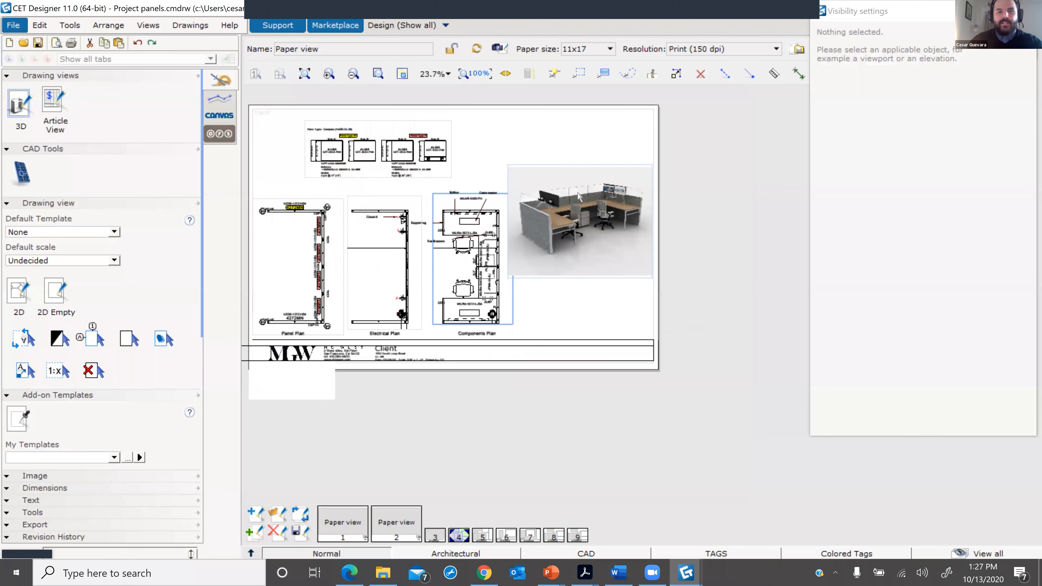
scroll(589, 255, "up", 1)
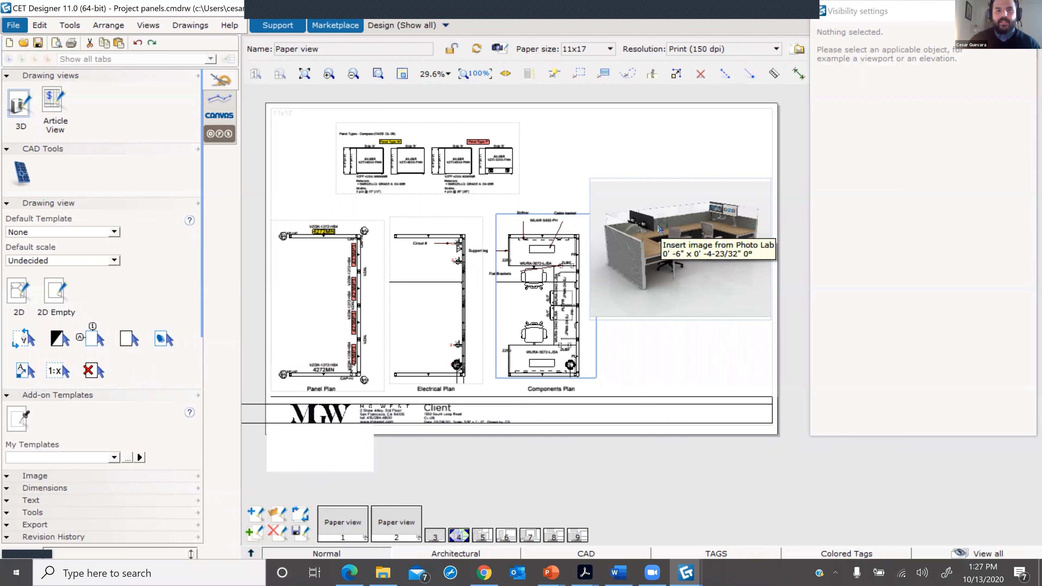
- Review the copy and save options available for paper 4
right_click(460, 542)
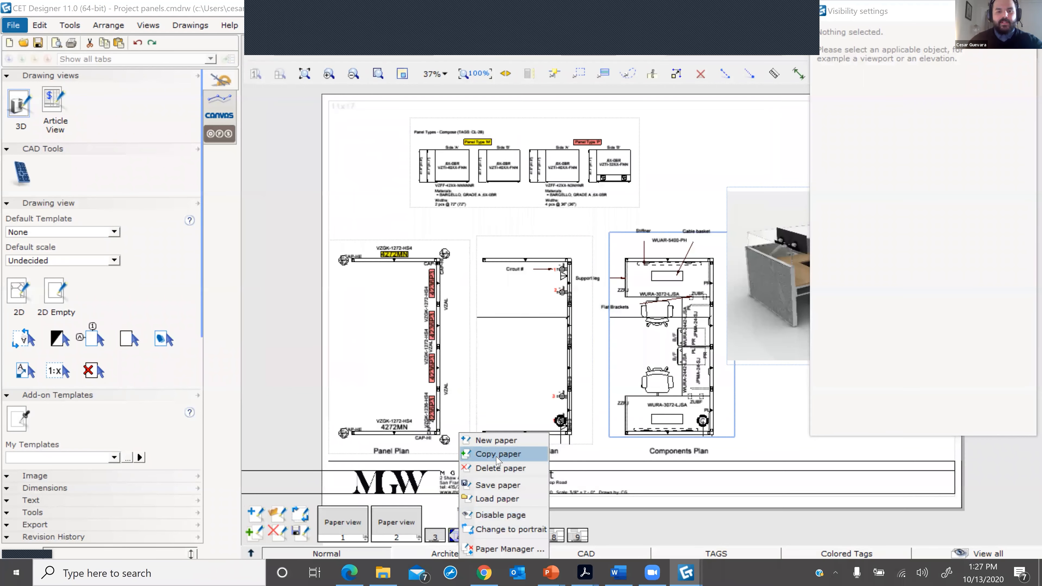
left_click(650, 162)
scroll(652, 160, "down", 2)
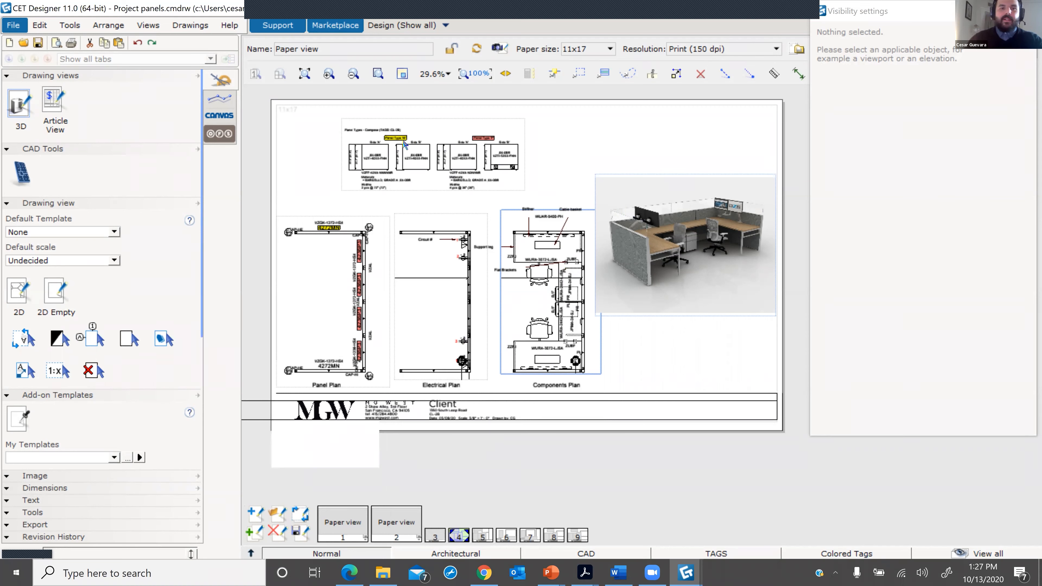
right_click(460, 537)
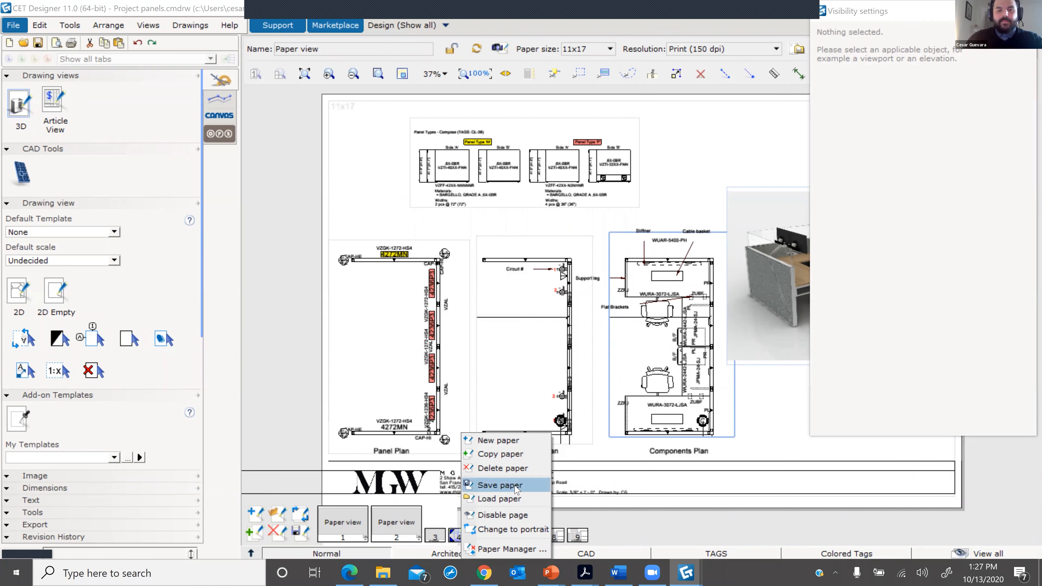
left_click(301, 180)
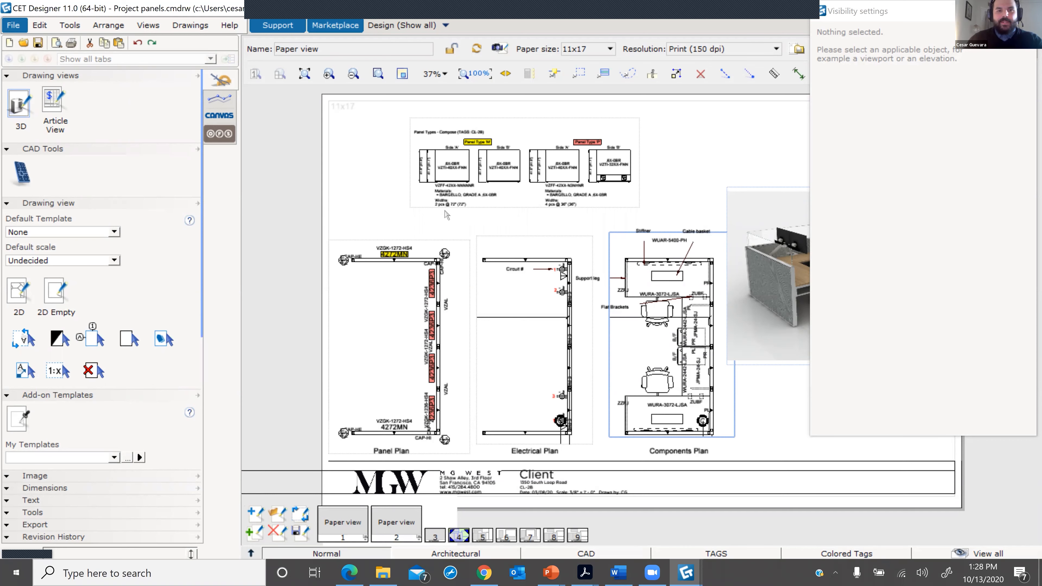
scroll(446, 210, "down", 3)
middle_click_drag(429, 207, 395, 202)
scroll(396, 197, "up", 2)
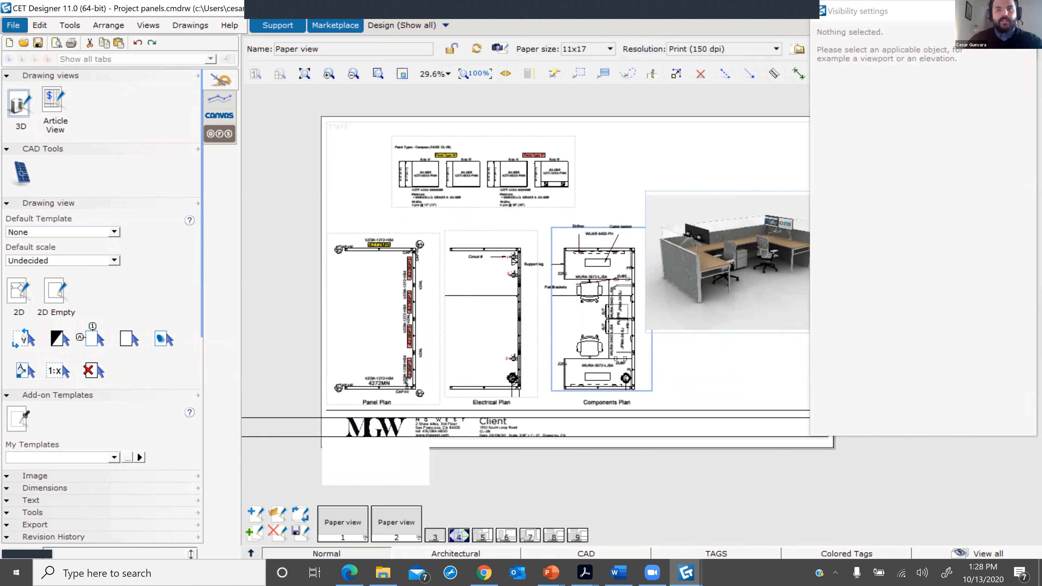
- Close the visibility settings and load the saved paper Install page.cmppr as a new sheet
left_click(1023, 11)
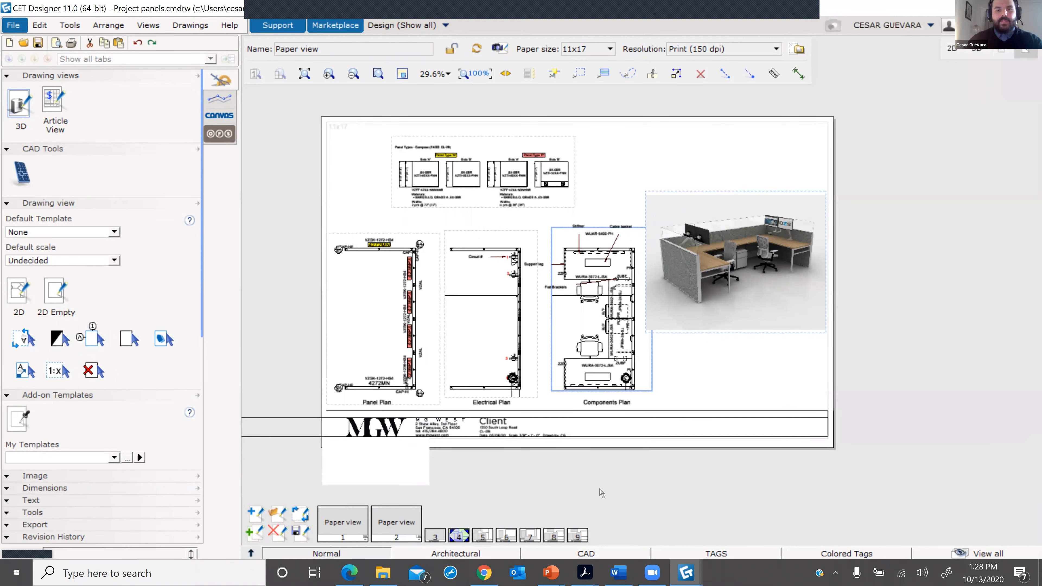
right_click(583, 537)
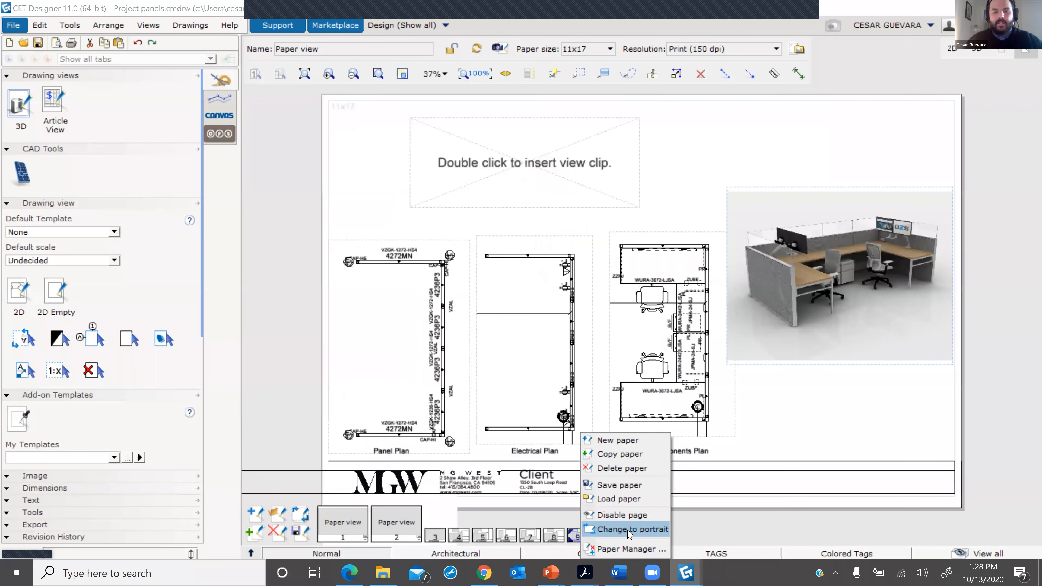
left_click(619, 499)
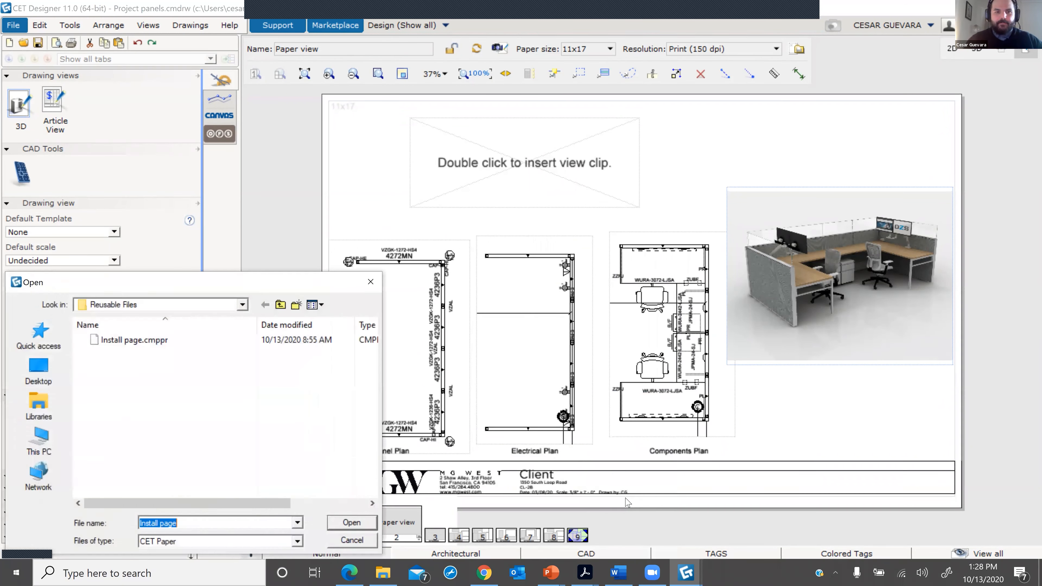
left_click(124, 344)
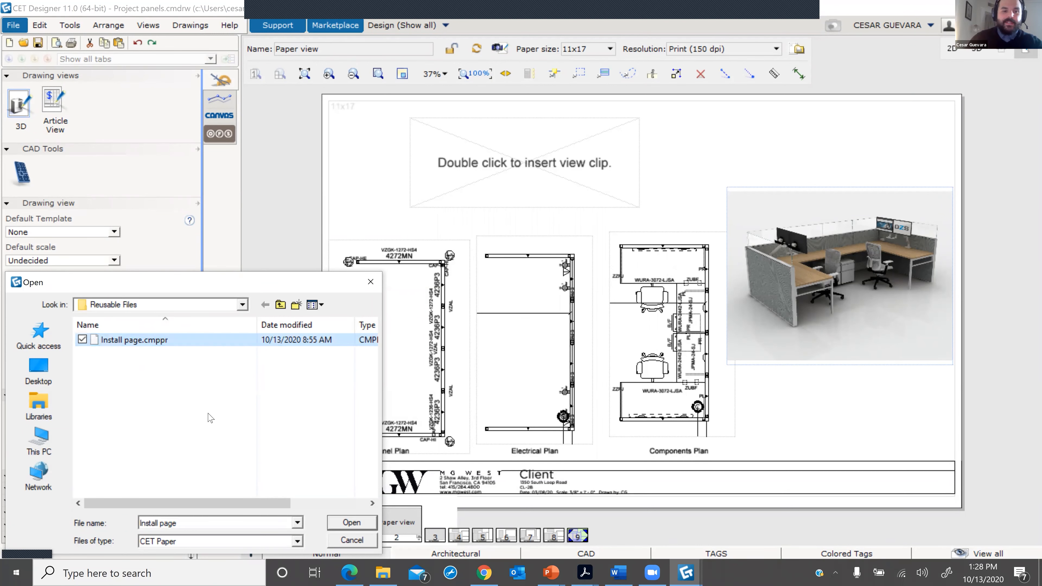
left_click(351, 523)
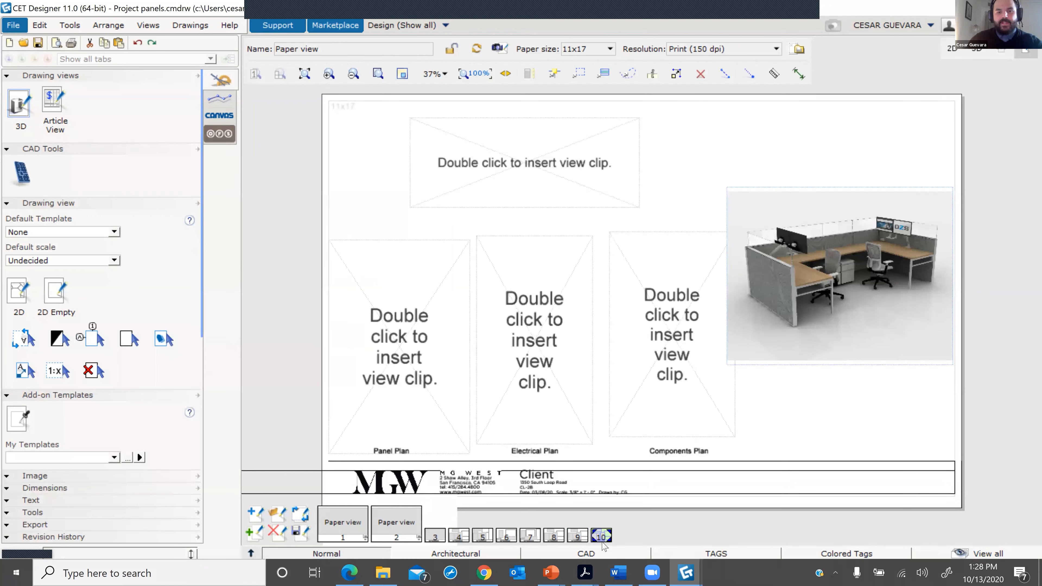
- Examine the empty view clip placeholders on the loaded sheet and the photo options of the rendered workstation image
scroll(706, 324, "down", 1)
middle_click_drag(706, 324, 570, 279)
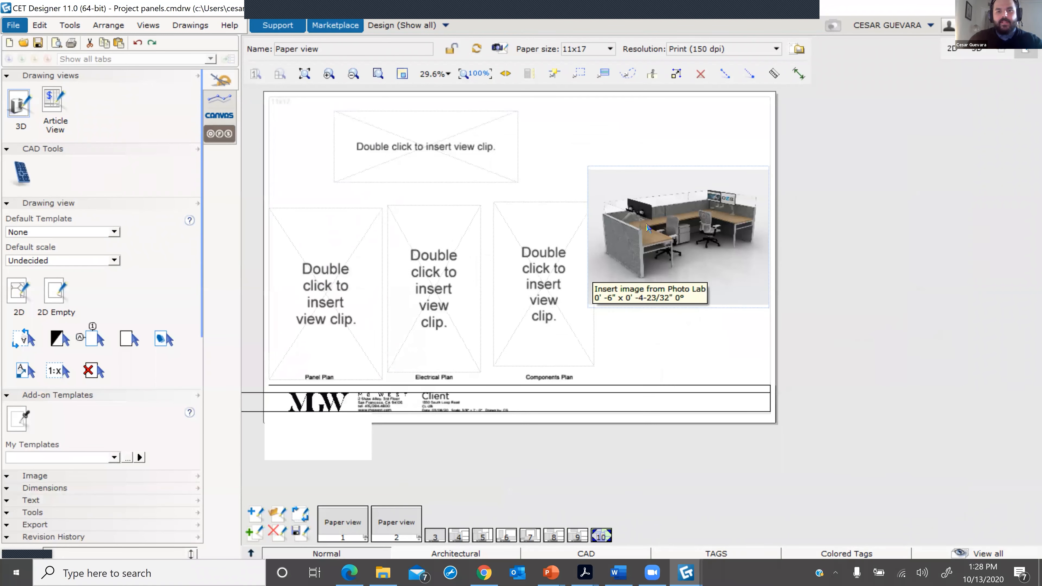
scroll(642, 244, "up", 1)
left_click(645, 242)
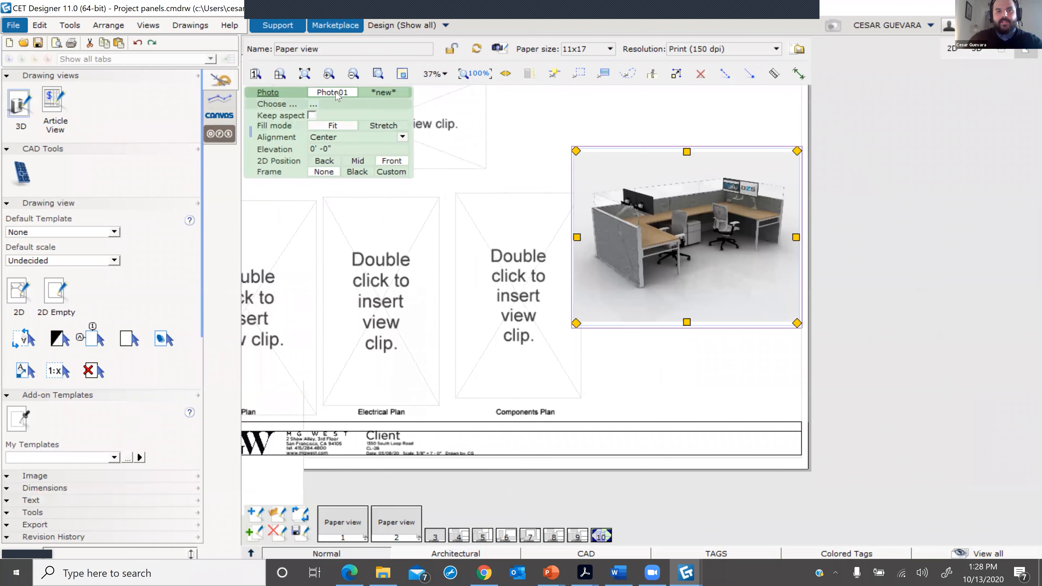
middle_click_drag(517, 264, 647, 295)
scroll(619, 256, "up", 1)
scroll(613, 265, "down", 1)
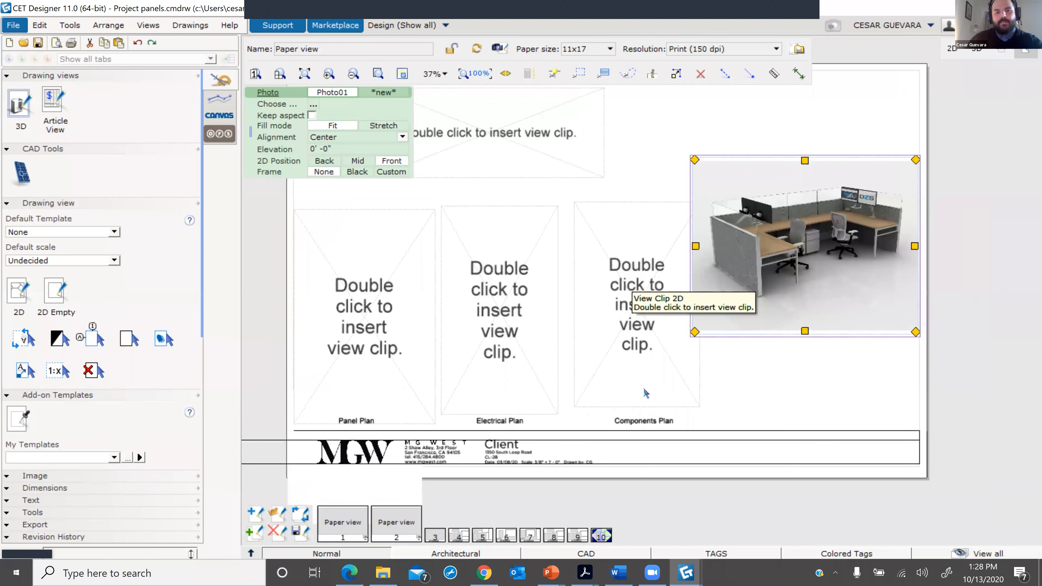
scroll(622, 296, "down", 1)
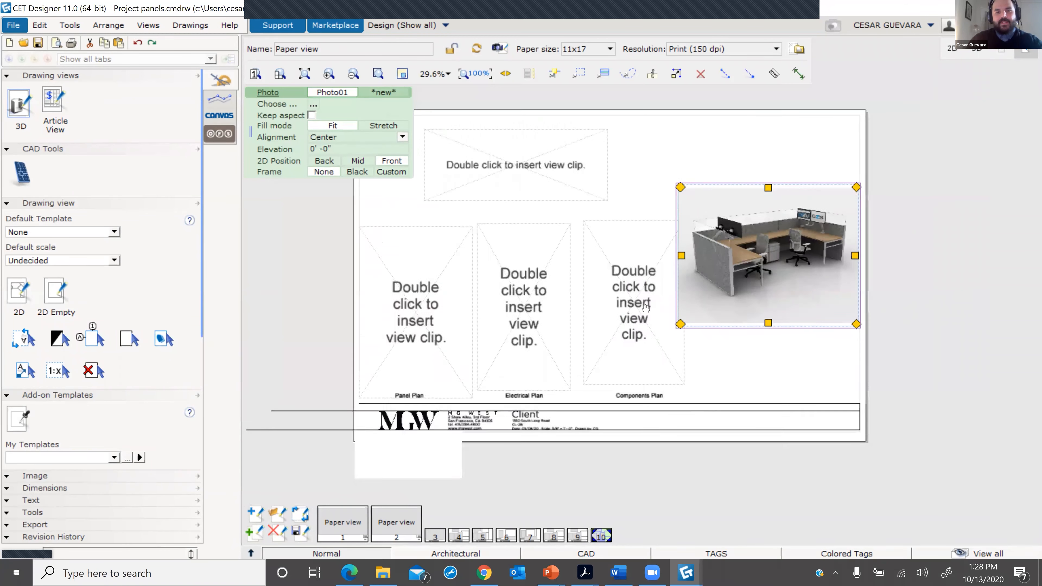
scroll(640, 295, "up", 2)
- Fill the Components Plan placeholder with a view clip of the standalone two-desk workstation at the end of the row and check it
left_click(645, 279)
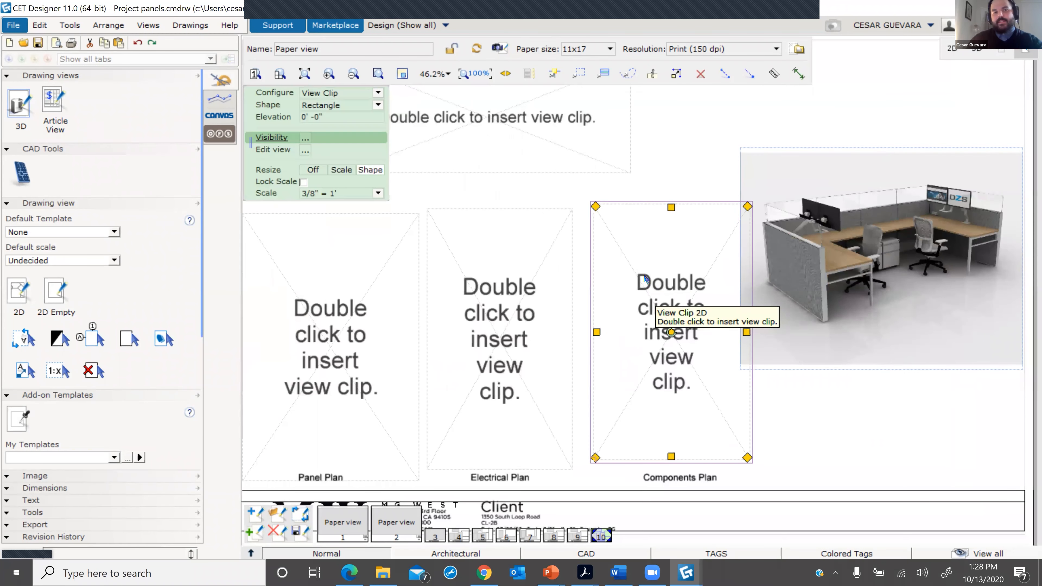
double_click(646, 280)
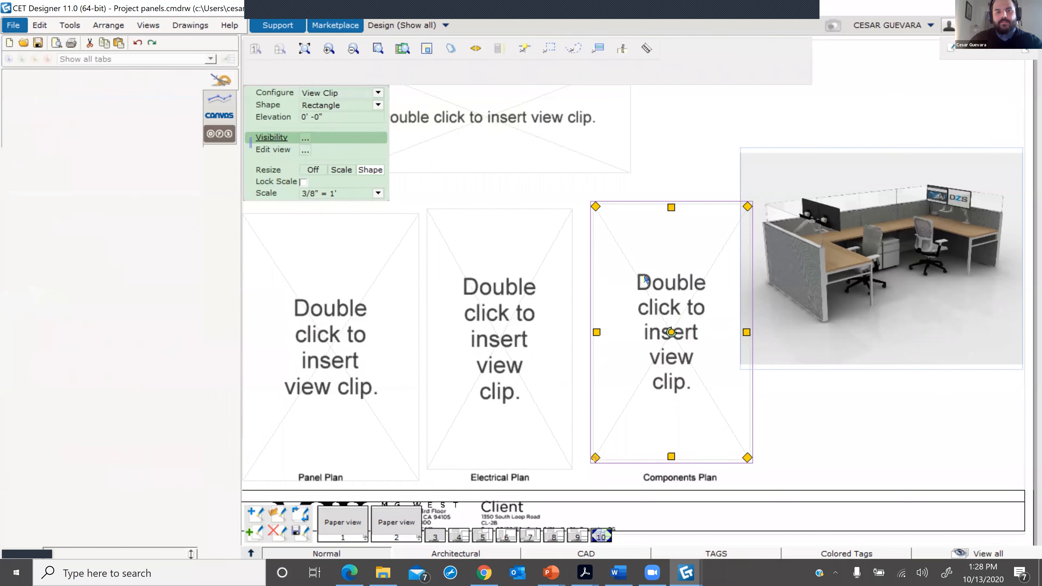
scroll(566, 186, "up", 8)
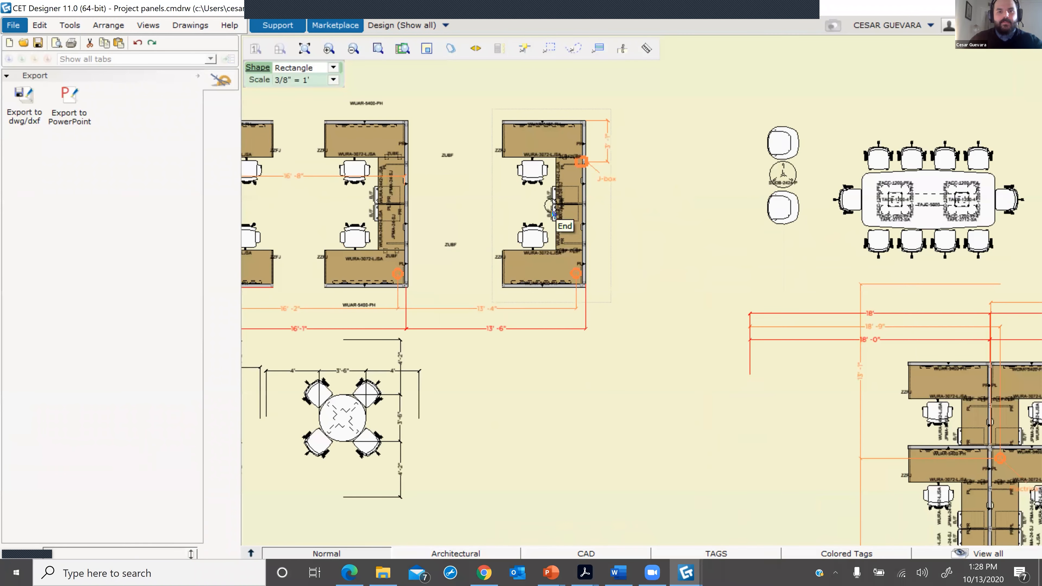
left_click(552, 211)
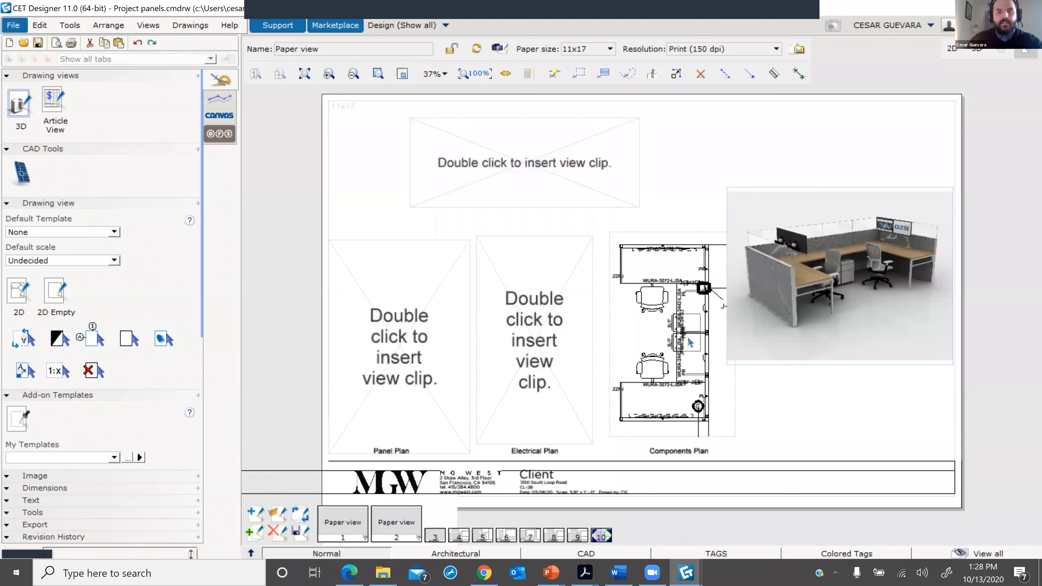
scroll(684, 298, "up", 3)
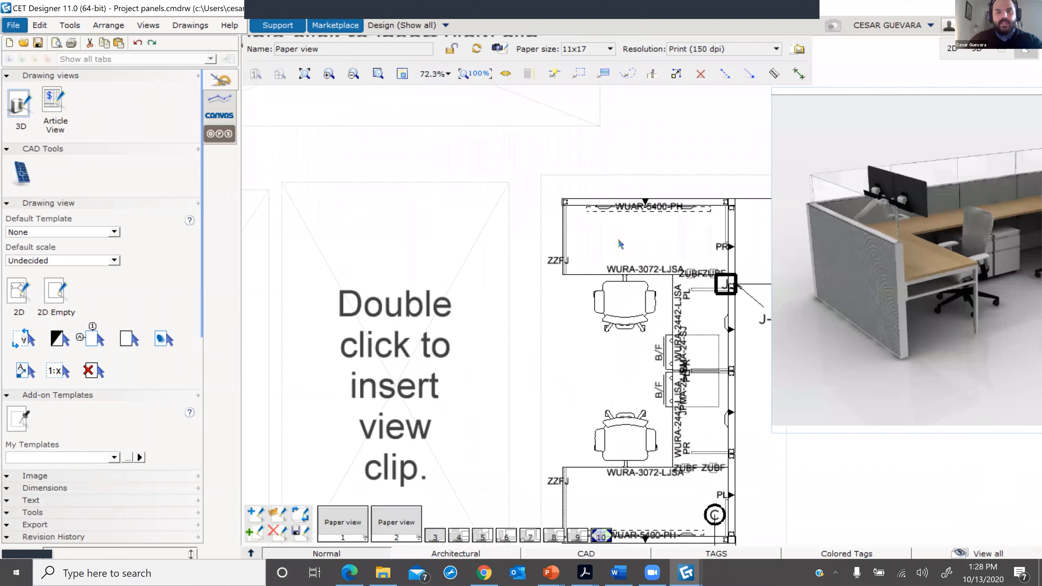
scroll(620, 245, "down", 2)
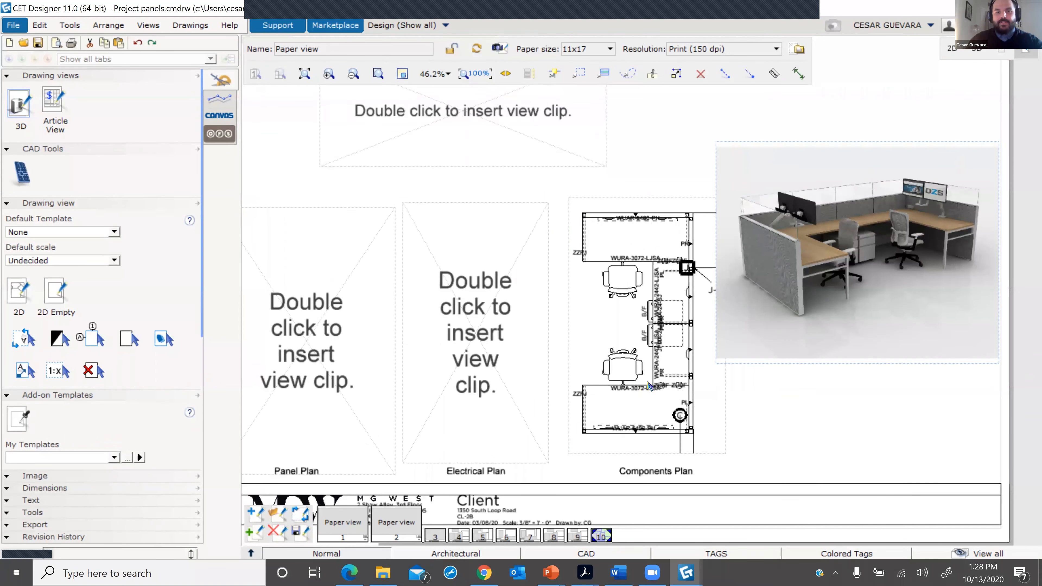
scroll(667, 289, "up", 2)
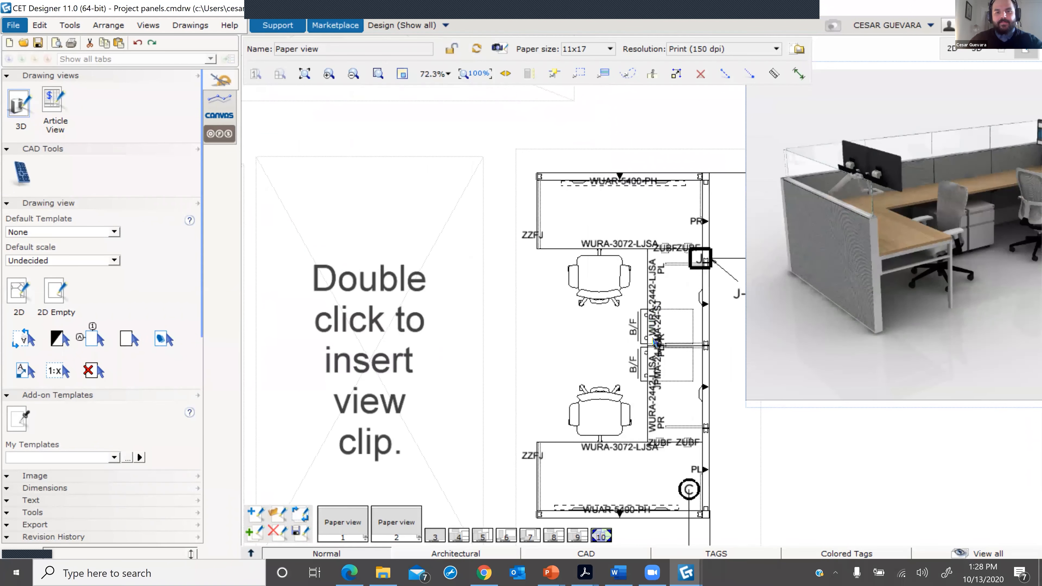
scroll(655, 289, "up", 2)
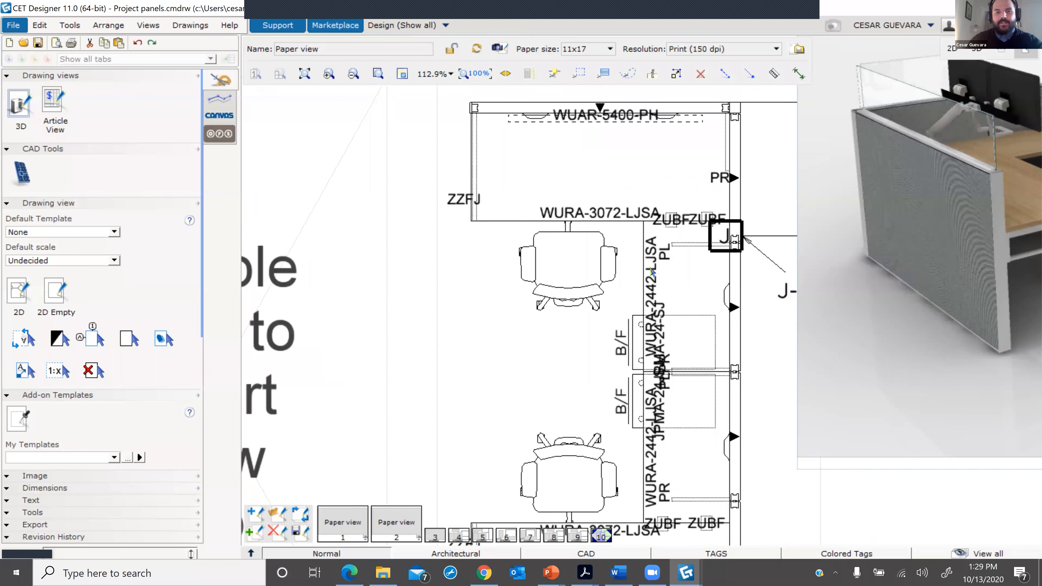
scroll(653, 271, "down", 2)
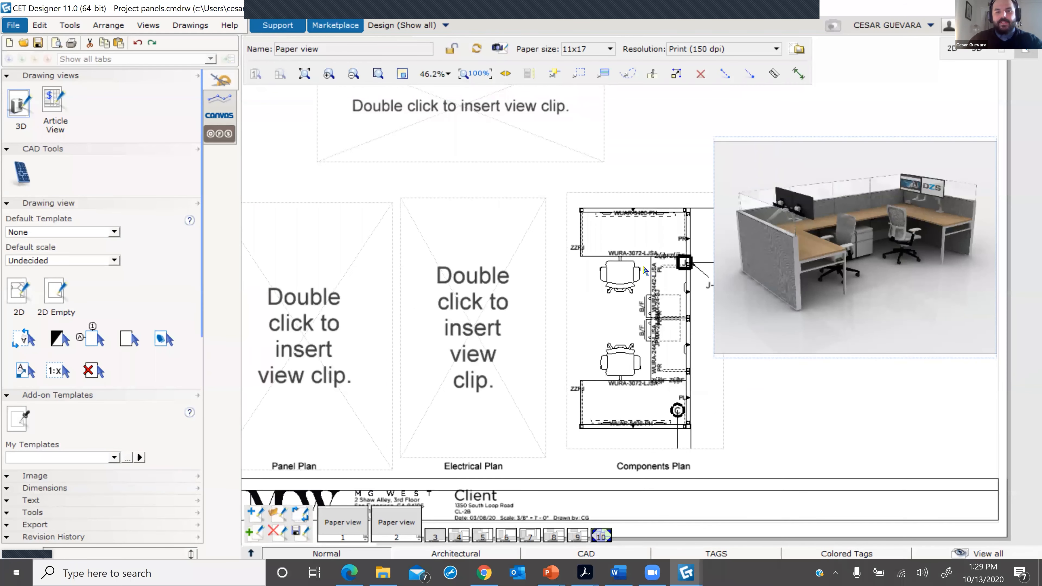
- Fill the Electrical Plan placeholder with a view clip framing the same standalone workstation's panels and power locations
scroll(524, 270, "down", 1)
middle_click_drag(516, 265, 692, 255)
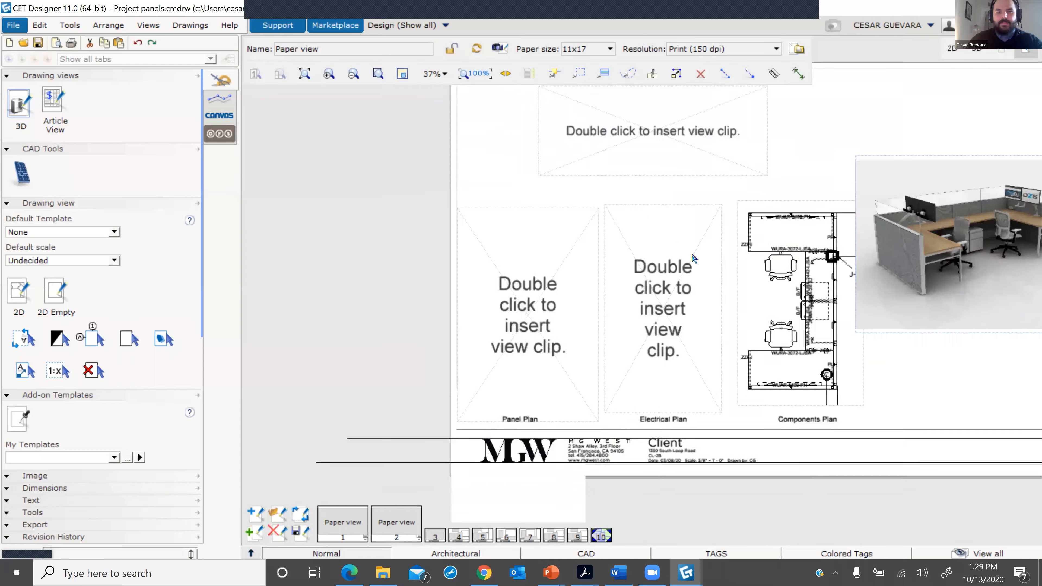
scroll(693, 254, "up", 2)
left_click(693, 255)
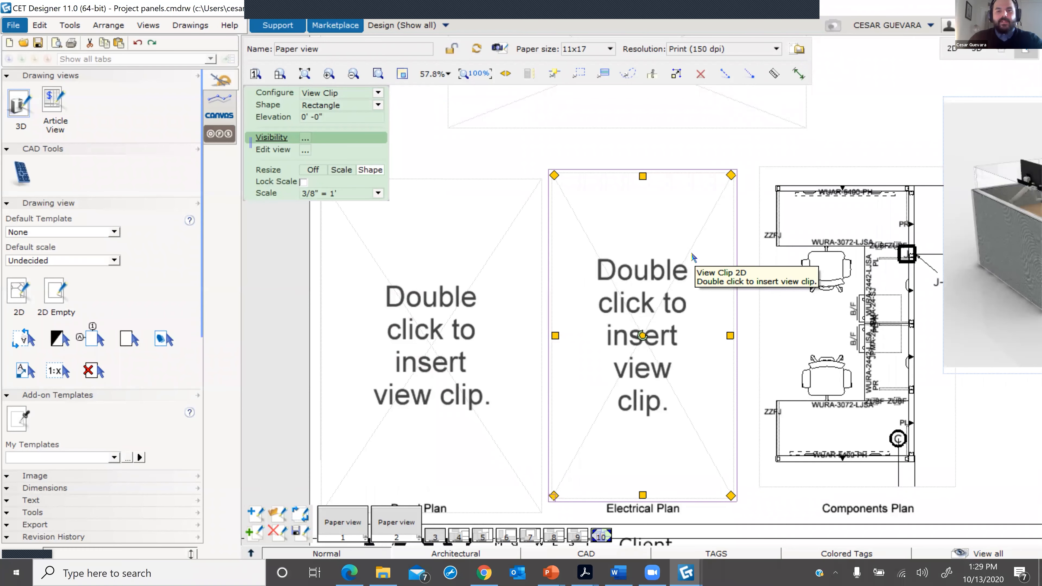
double_click(670, 264)
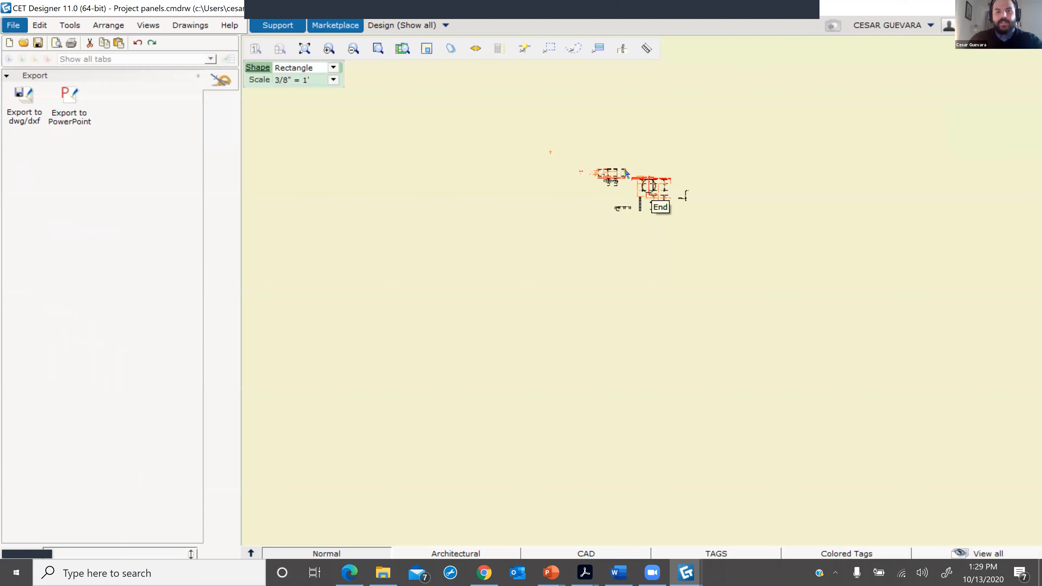
scroll(614, 181, "up", 5)
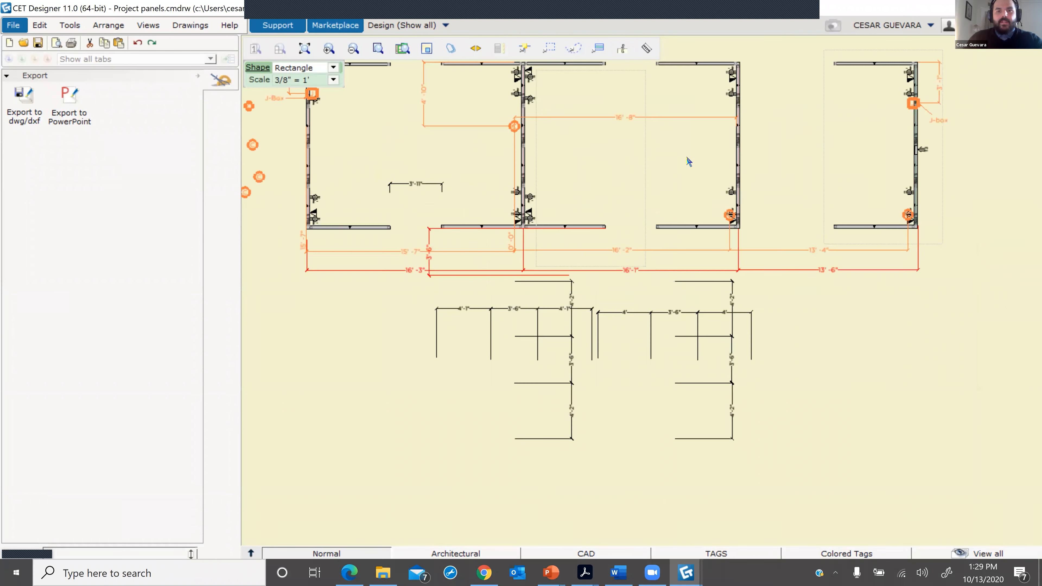
middle_click_drag(706, 157, 617, 173)
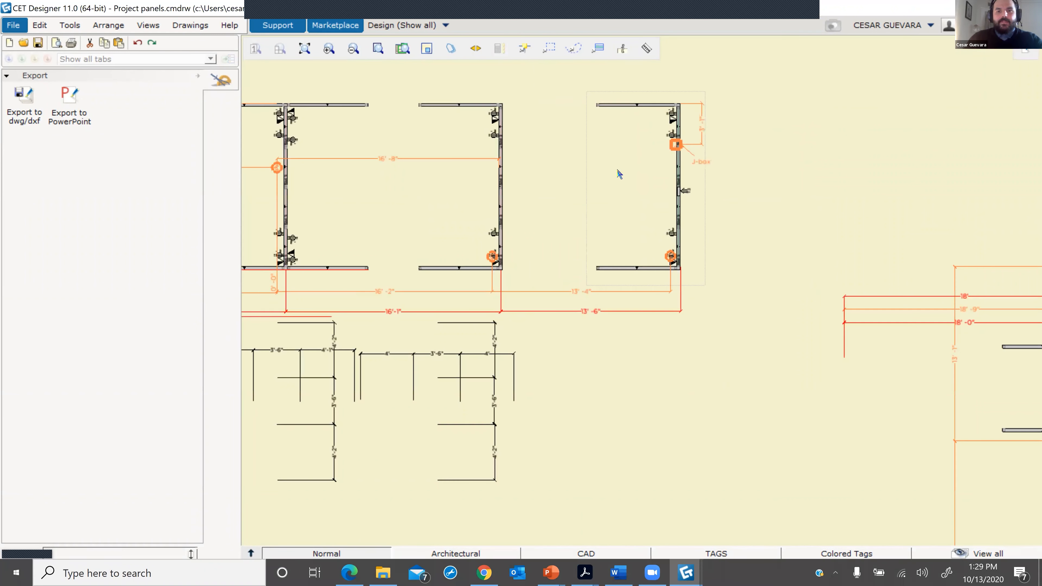
left_click(642, 186)
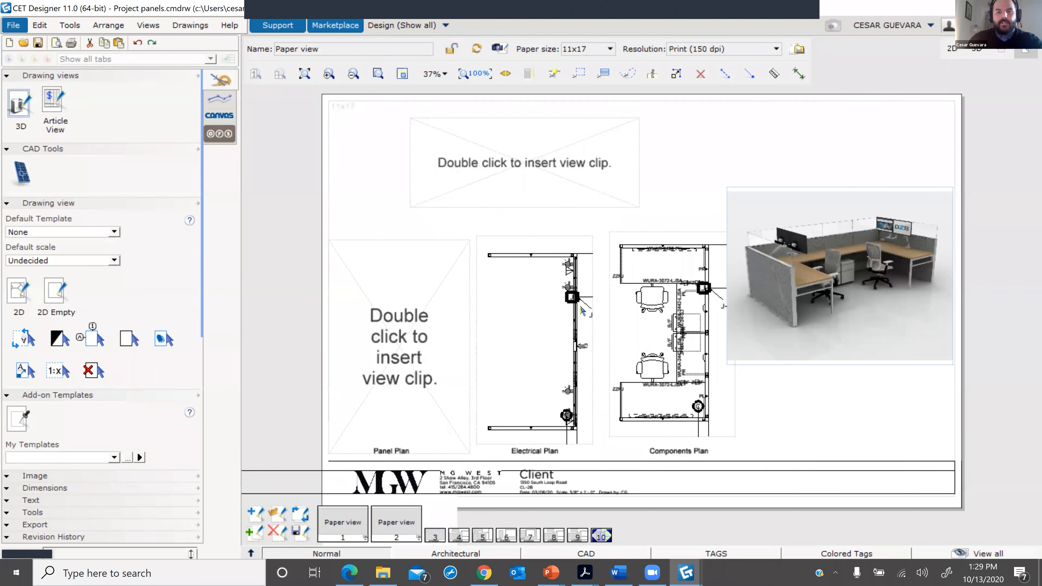
- Fill the Panel Plan placeholder with a view clip framing the same standalone workstation's tagged panel run
scroll(570, 287, "up", 3)
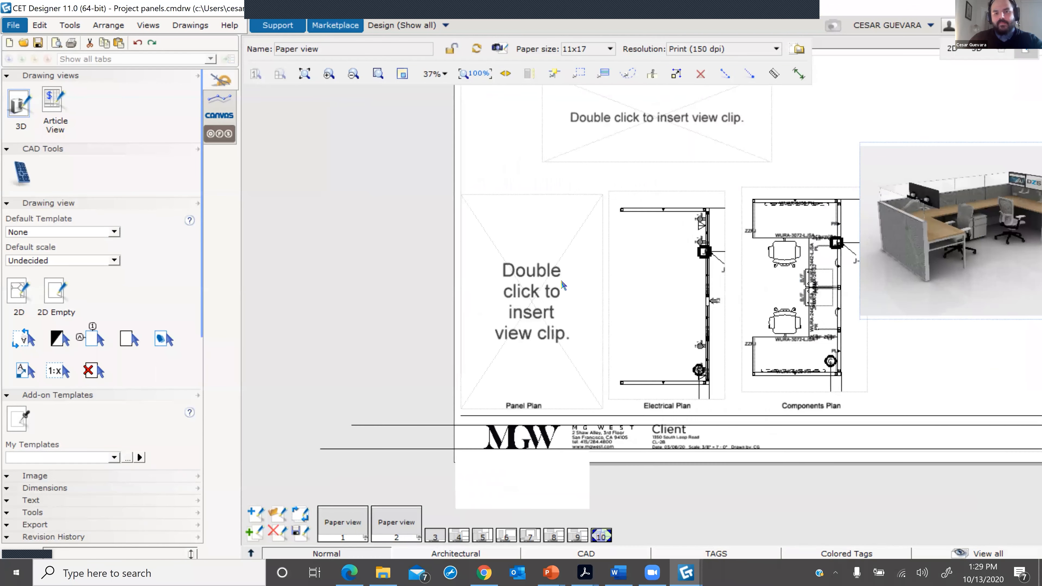
left_click(555, 246)
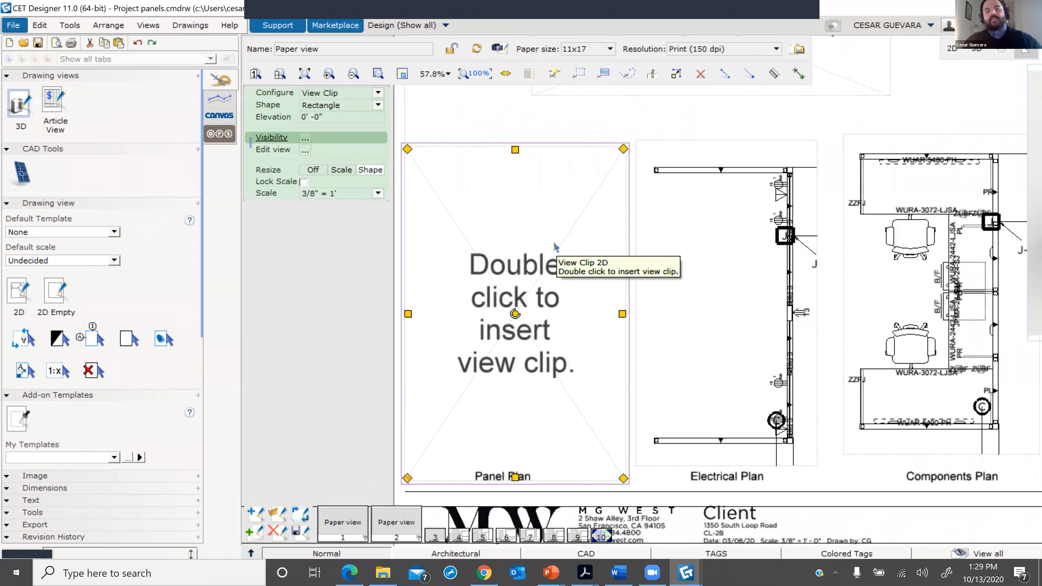
double_click(554, 246)
scroll(608, 181, "up", 6)
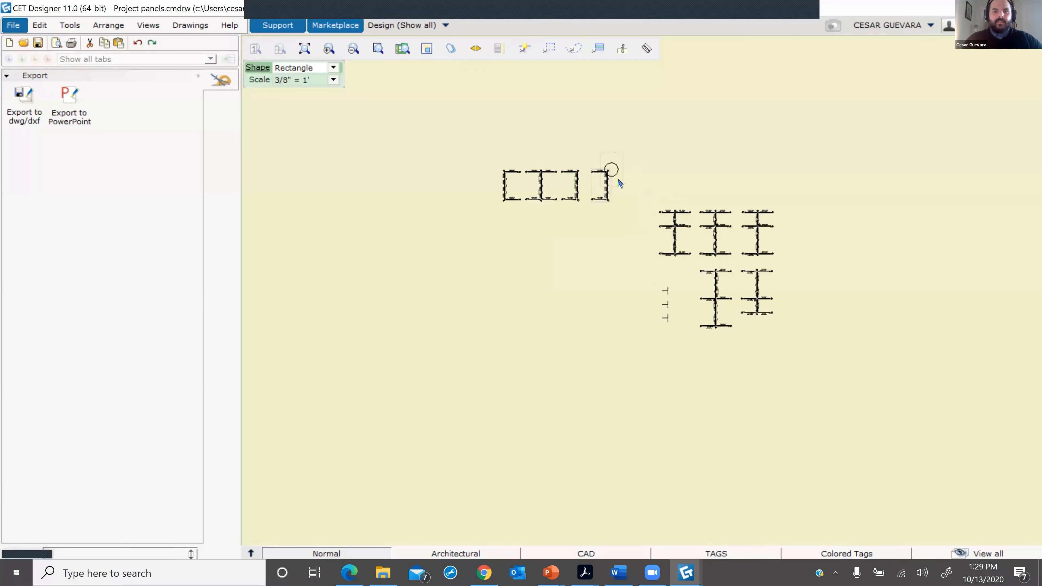
scroll(576, 196, "up", 1)
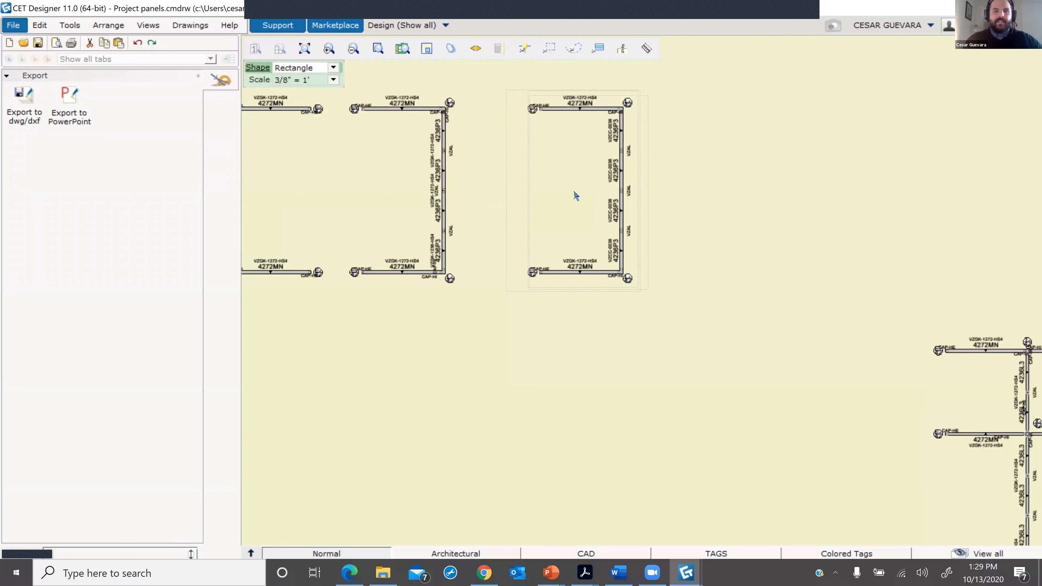
key("Escape")
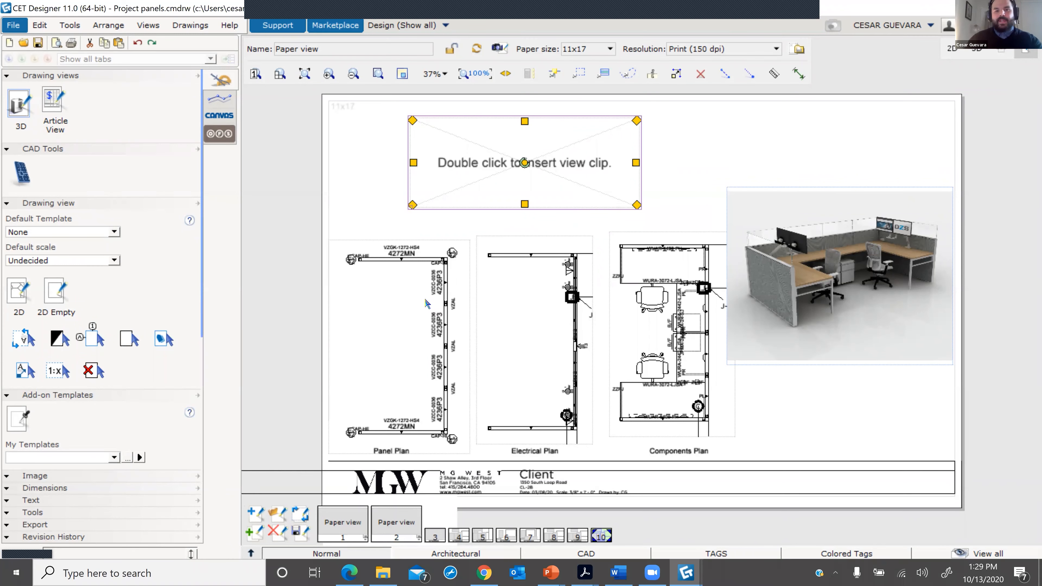
- Review the Panel Plan clip's visibility view modes, close the settings and examine the three filled plans on the sheet
scroll(434, 266, "up", 1)
scroll(427, 249, "up", 2)
left_click(427, 249)
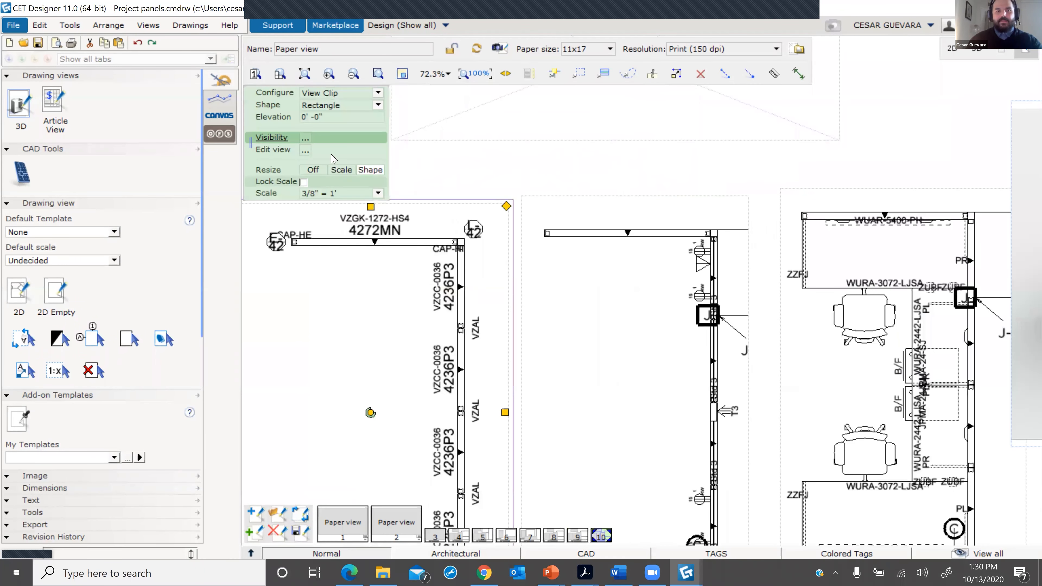
left_click(305, 139)
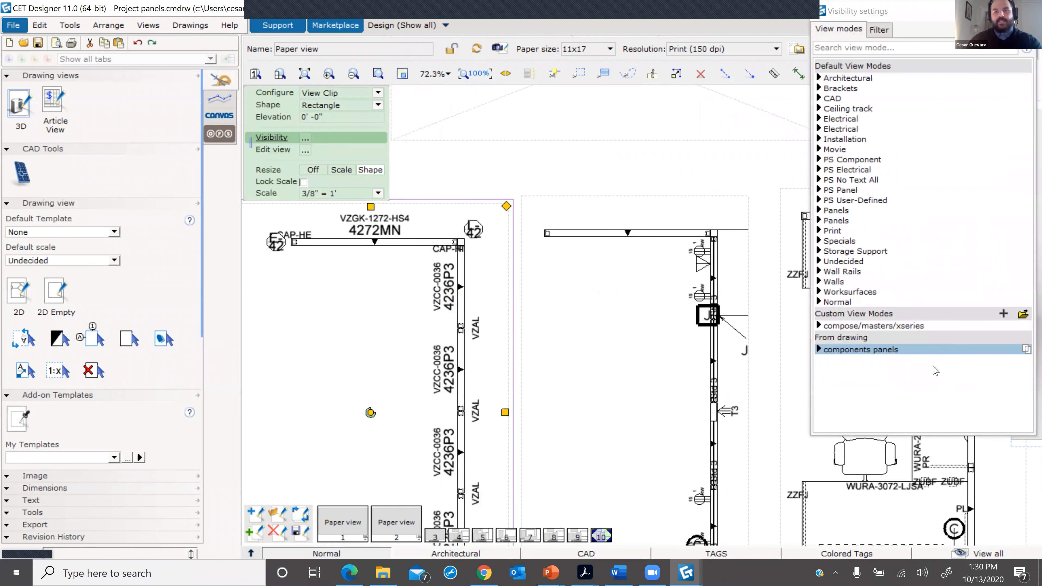
left_click(709, 163)
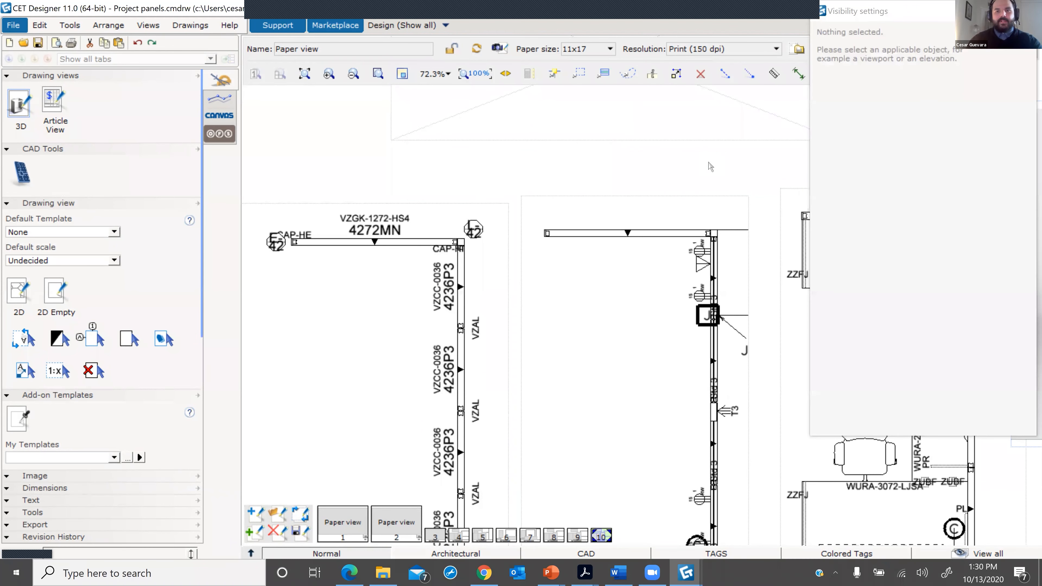
scroll(709, 163, "down", 2)
left_click(1028, 11)
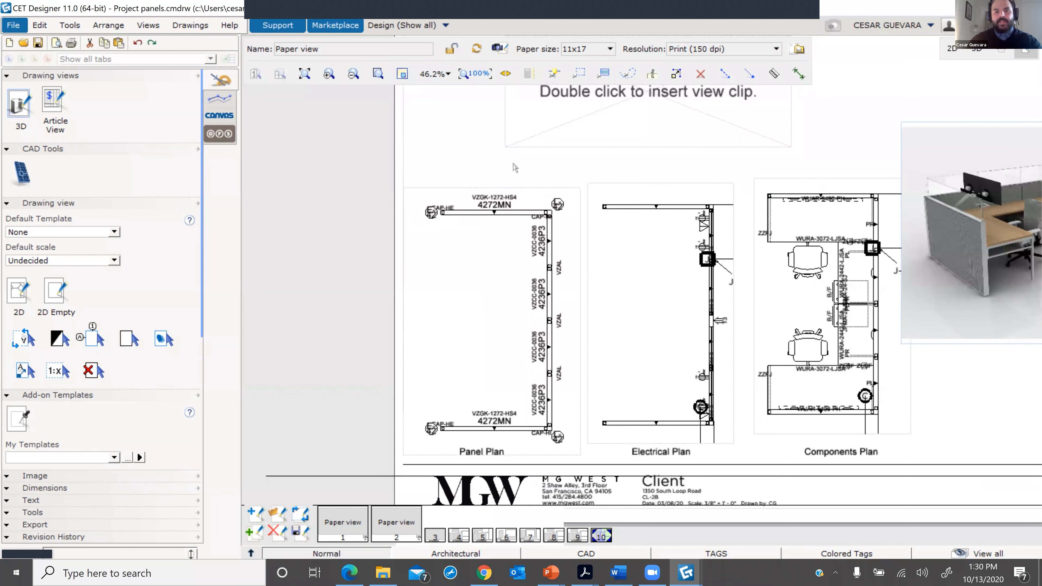
scroll(509, 202, "down", 2)
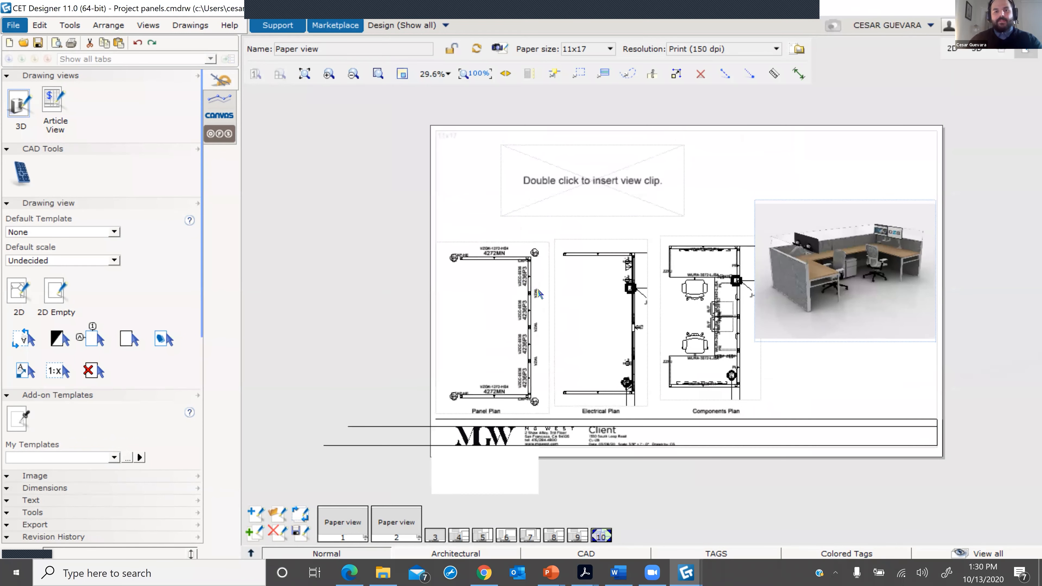
scroll(540, 294, "up", 3)
scroll(540, 294, "down", 4)
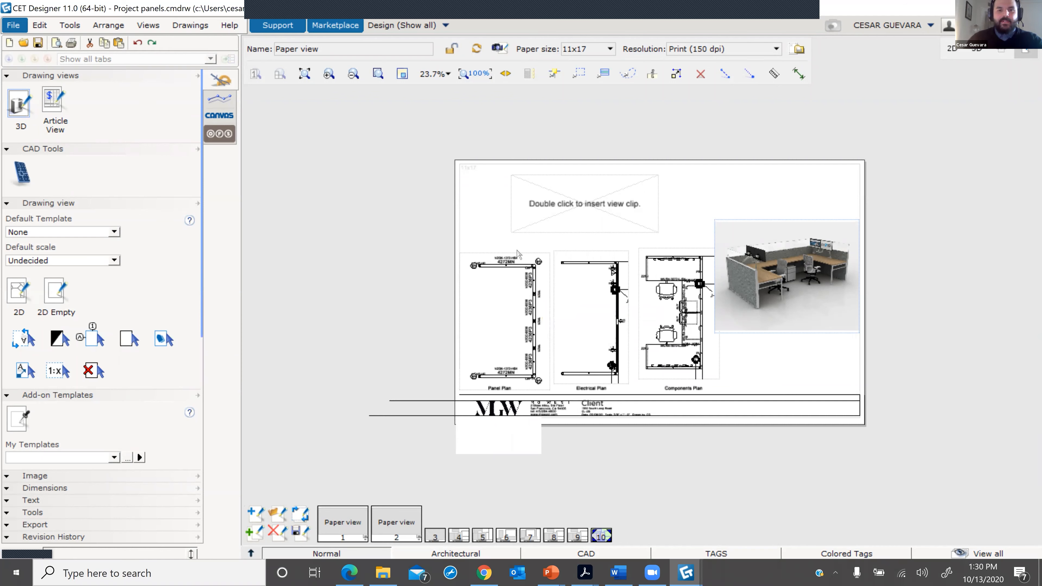
- Check the three filled plans on the current sheet, open paper view 4 and look at its paper options
scroll(595, 333, "up", 4)
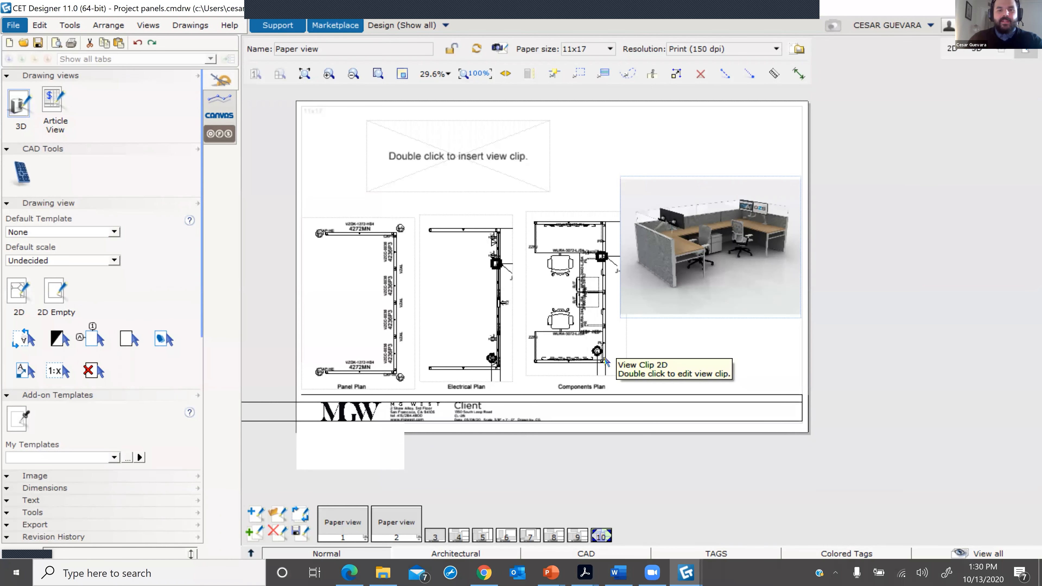
scroll(464, 524, "down", 3)
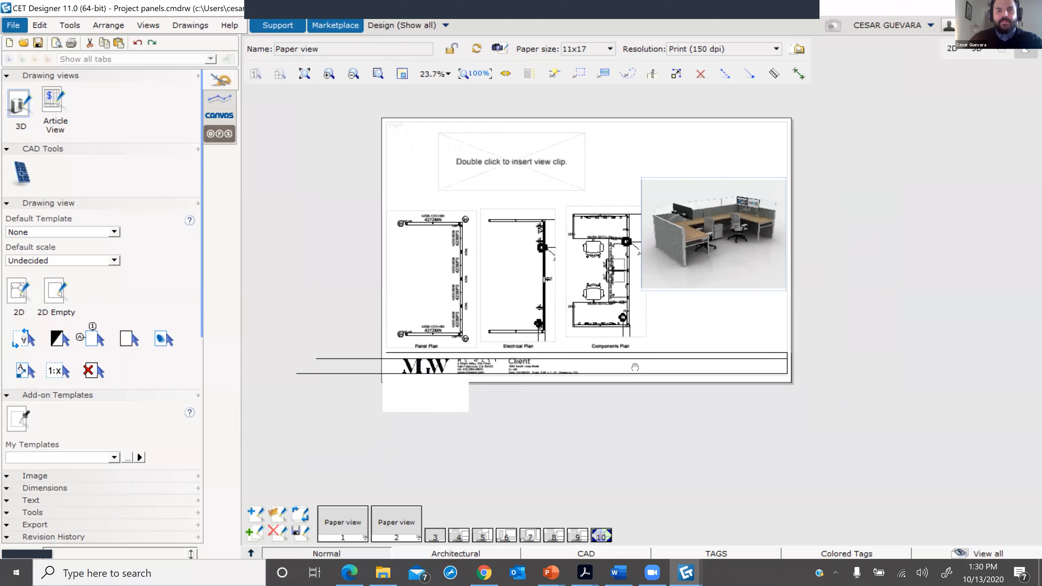
left_click(459, 535)
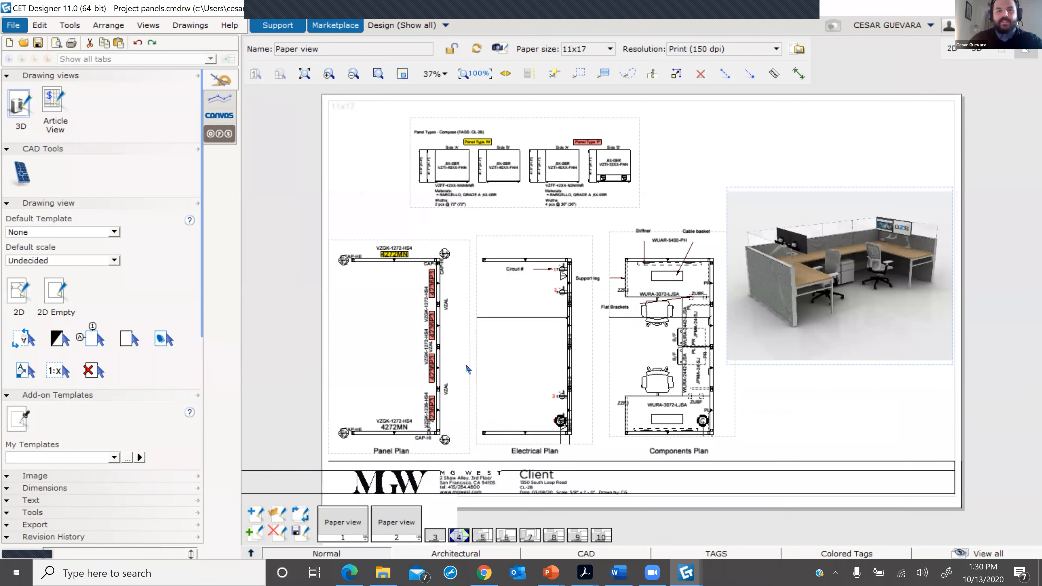
right_click(460, 541)
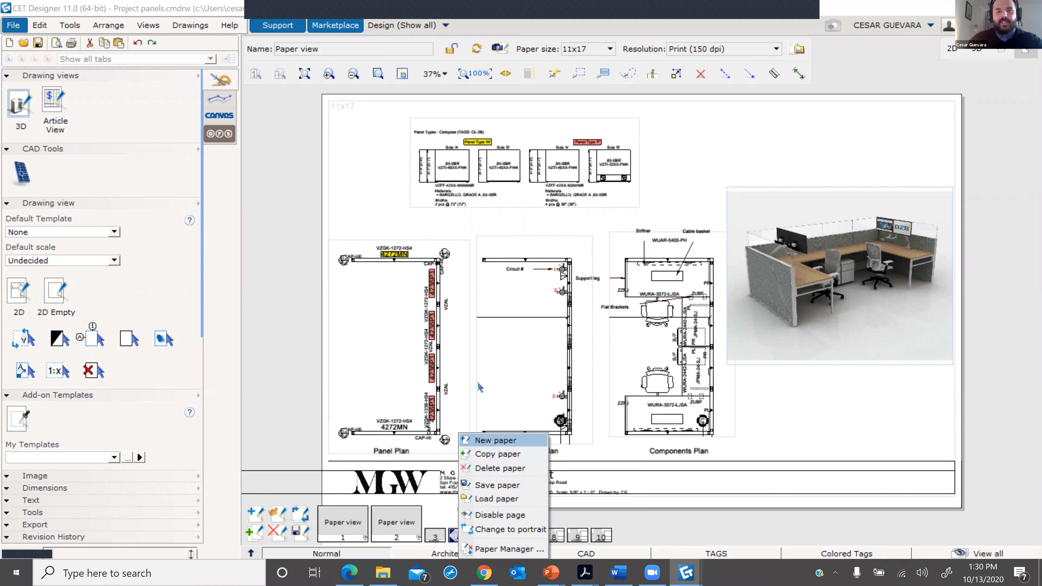
left_click(298, 245)
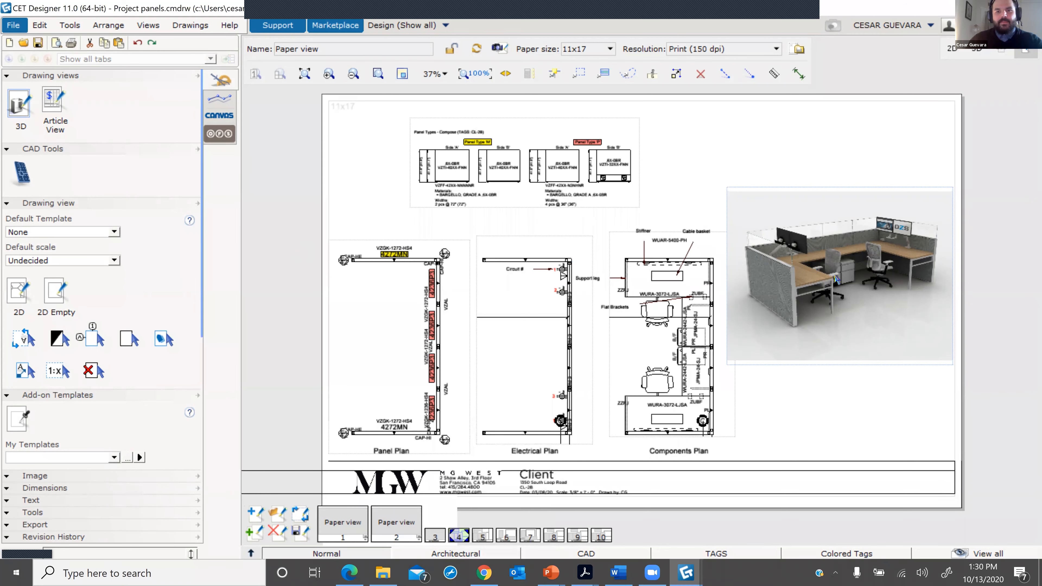
- Examine the yellow highlight behind the 4272MN panel tag in the Panel Plan and the surrounding sheet
scroll(391, 261, "up", 6)
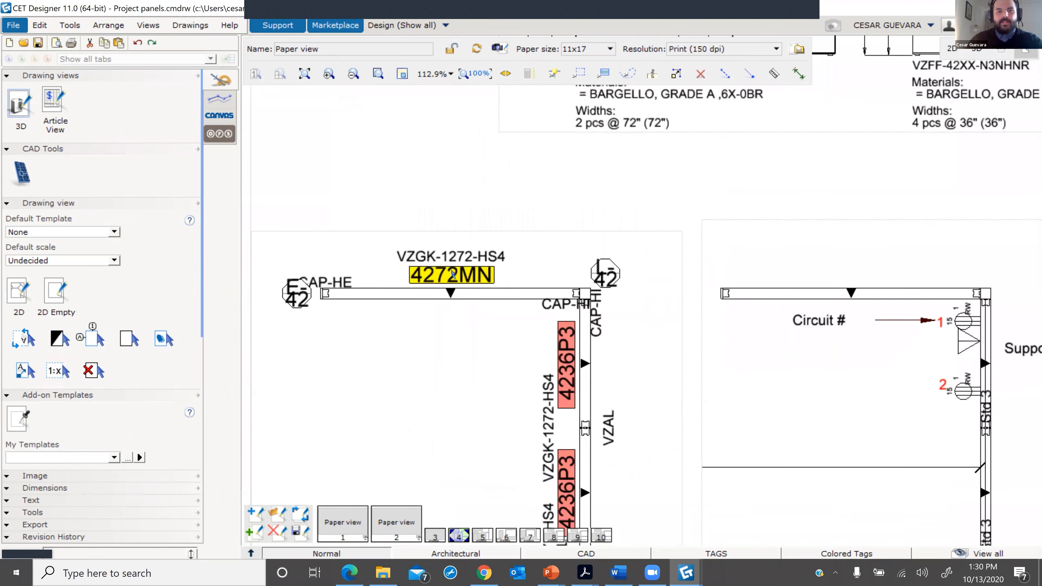
left_click(450, 294)
scroll(450, 295, "down", 4)
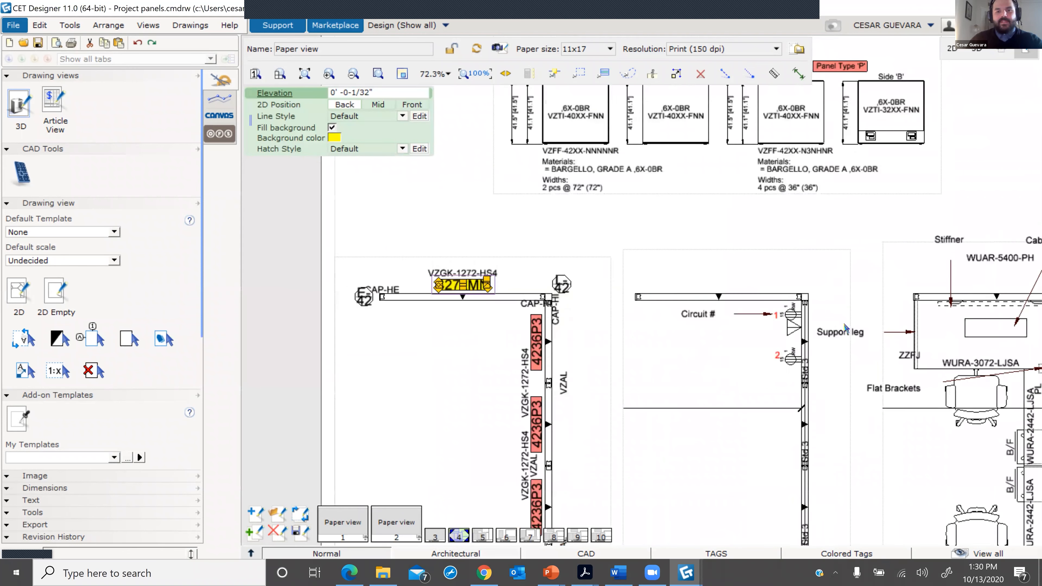
scroll(484, 237, "down", 3)
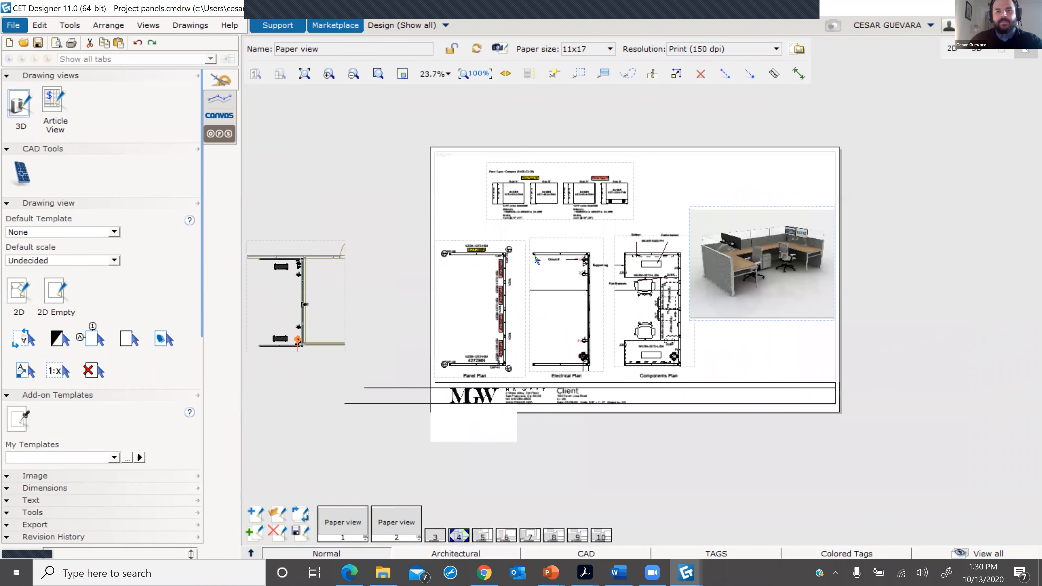
scroll(373, 202, "down", 2)
middle_click_drag(360, 158, 551, 153)
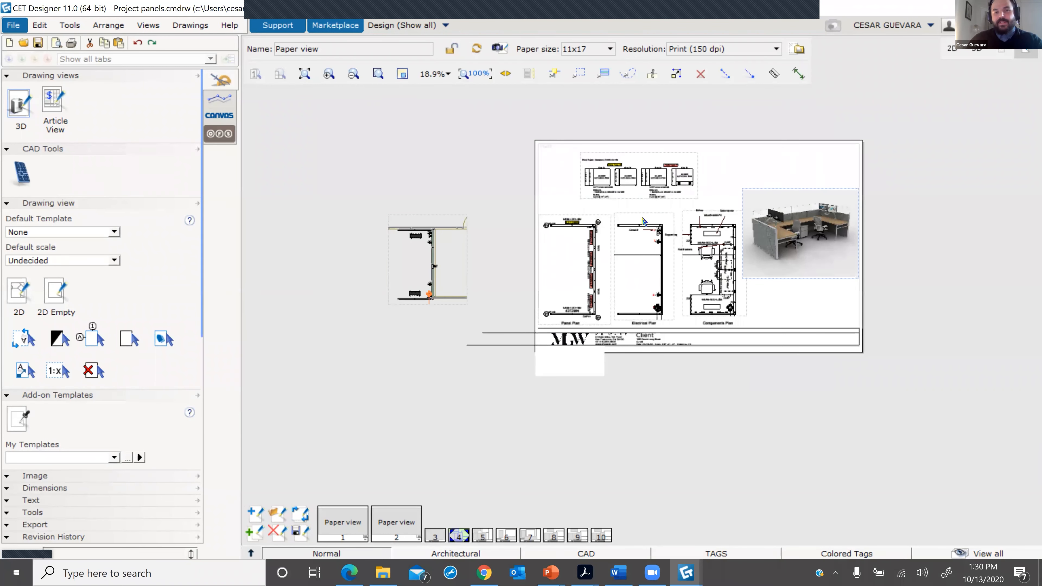
- Examine the colored panel type highlight in the panel legend and the Circuit # label on the Electrical Plan
scroll(593, 203, "up", 6)
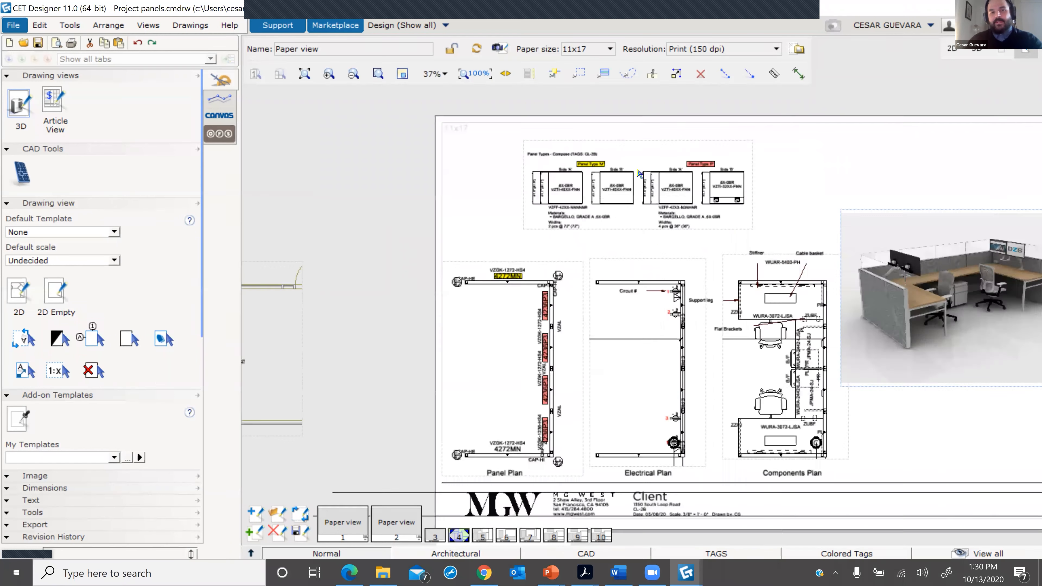
left_click(532, 158)
scroll(545, 172, "down", 6)
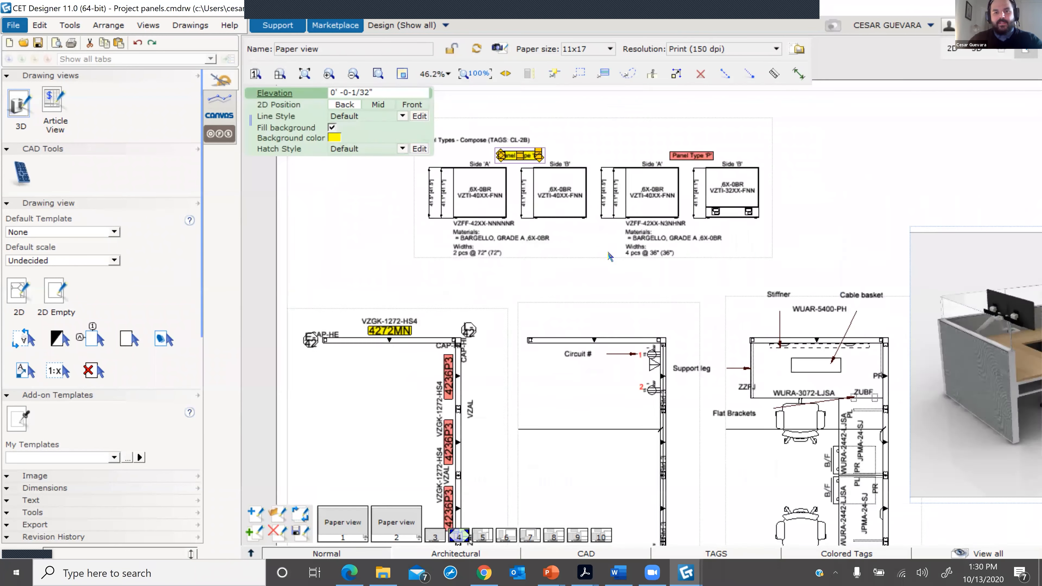
scroll(544, 262, "up", 4)
left_click(572, 257)
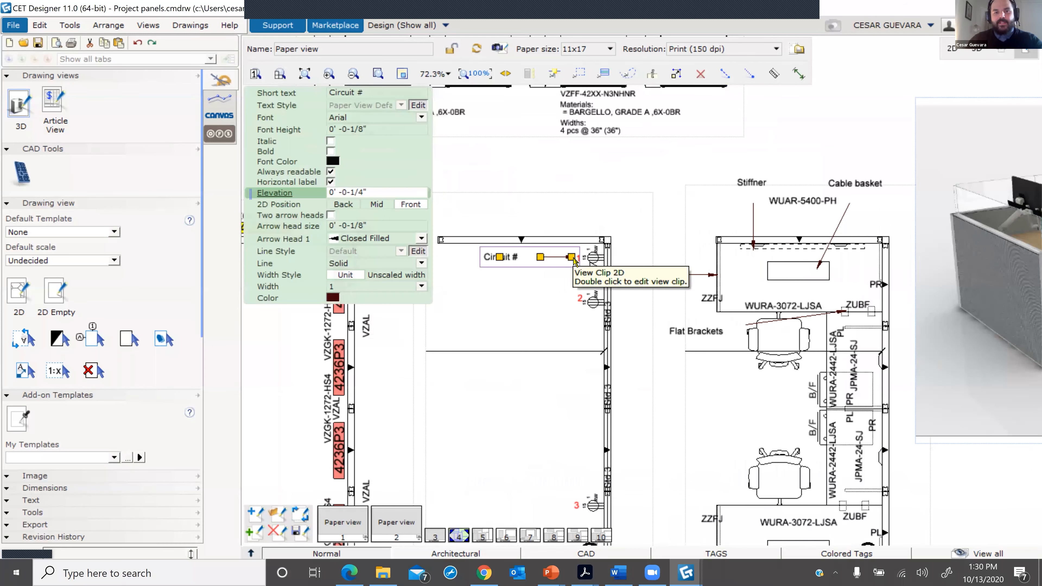
left_click(646, 166)
scroll(711, 250, "down", 3)
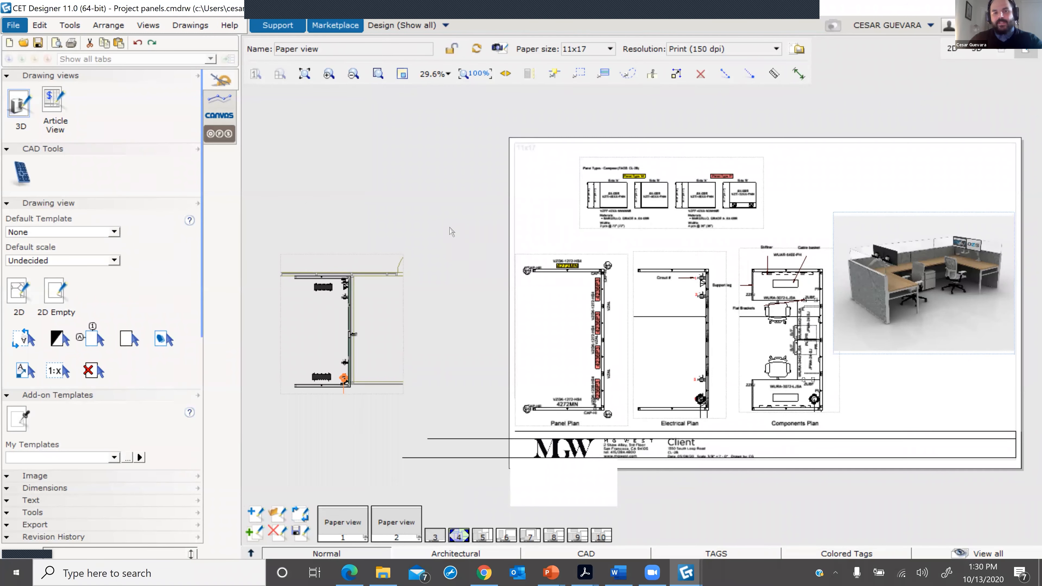
scroll(451, 232, "down", 1)
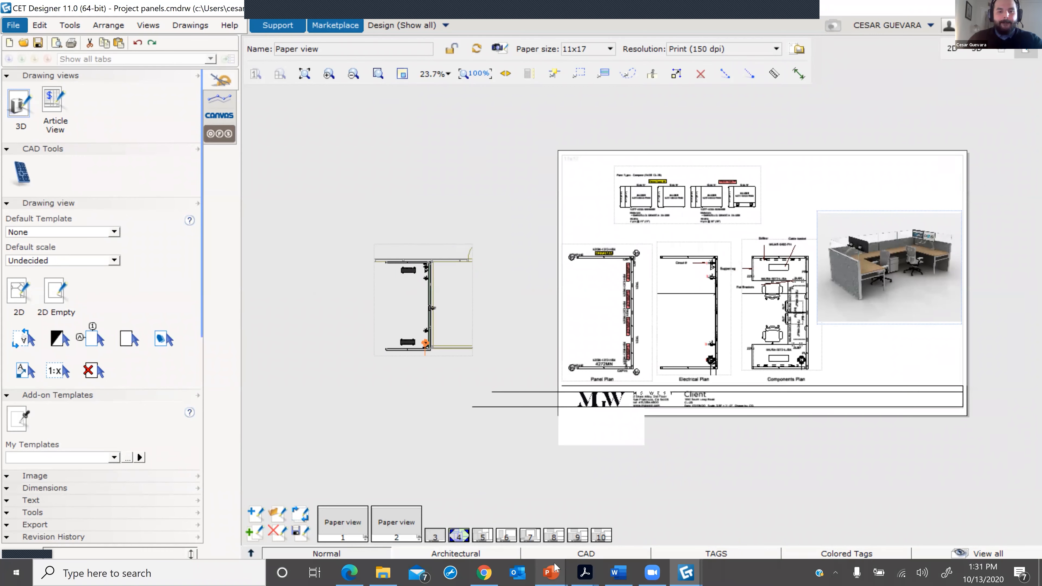
- Switch to the PowerPoint slide show and advance through the Install Sheets slides to the one on black-and-white drawings
left_click(555, 568)
left_click(586, 488)
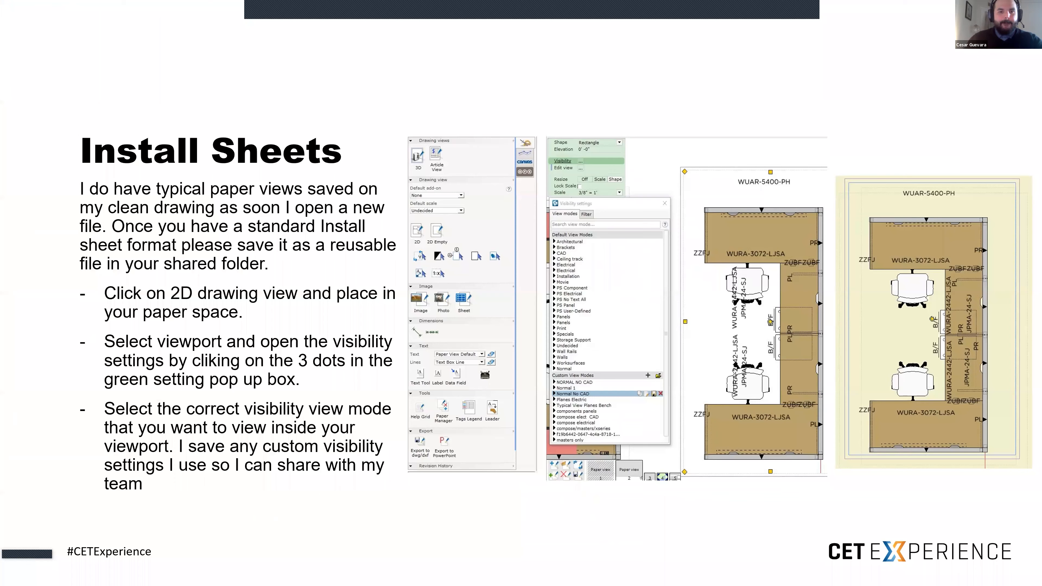
left_click(297, 337)
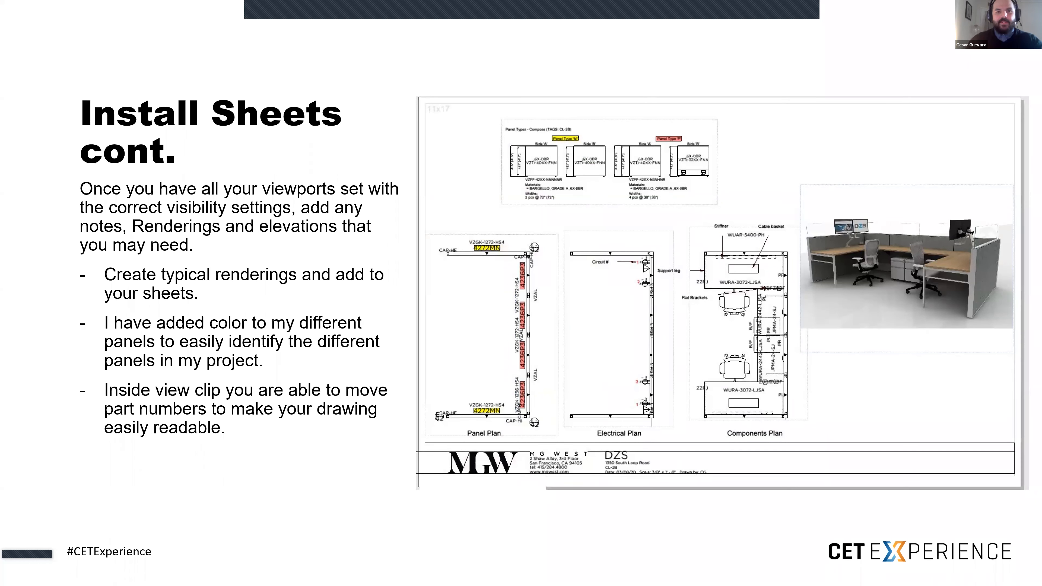
left_click(474, 256)
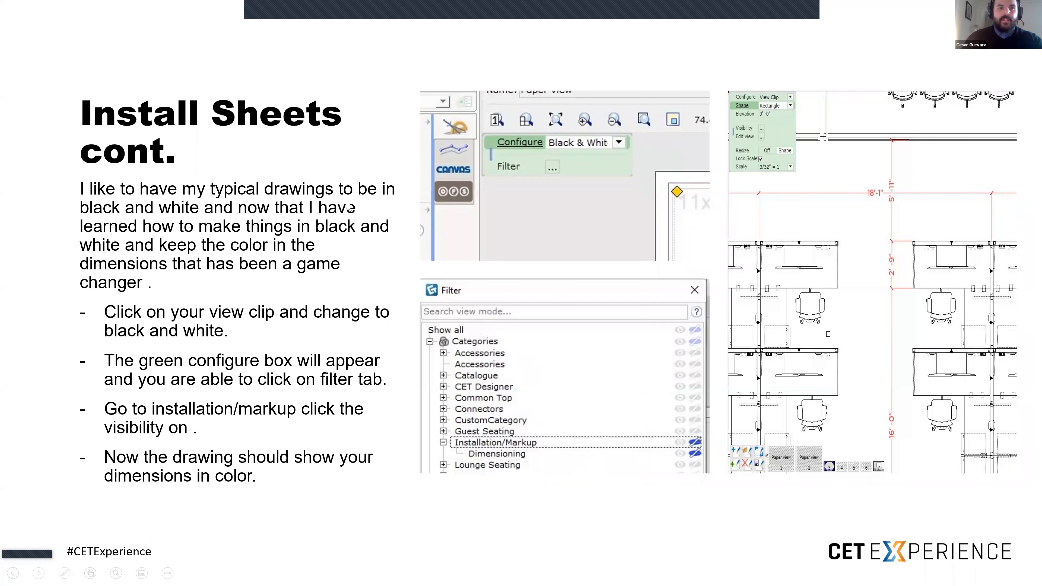
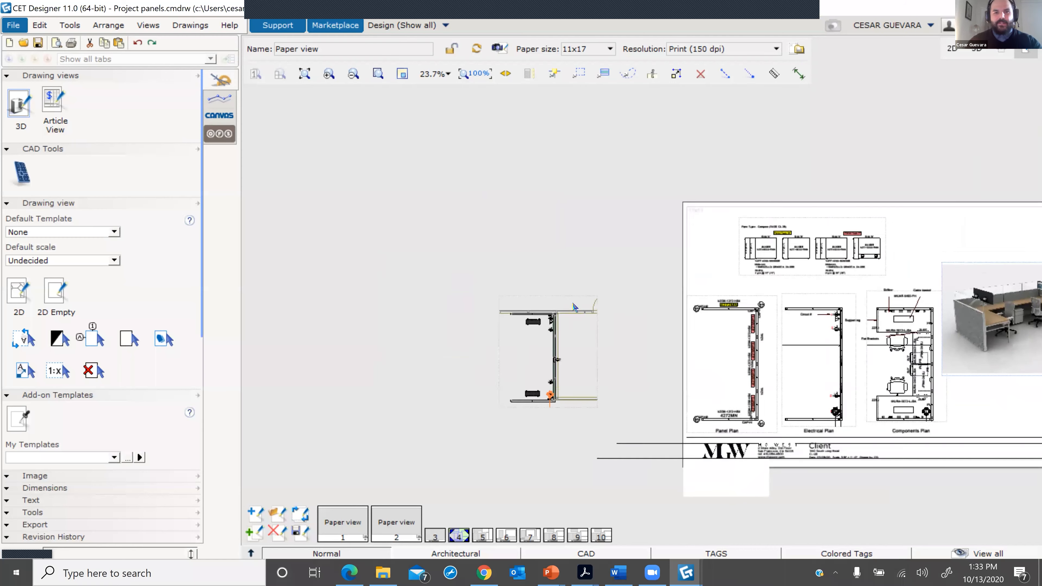
- Select the loose electrical view clip beside the sheet, preview it in the Normal view mode and return it to Electrical
scroll(585, 305, "down", 2)
scroll(588, 266, "up", 3)
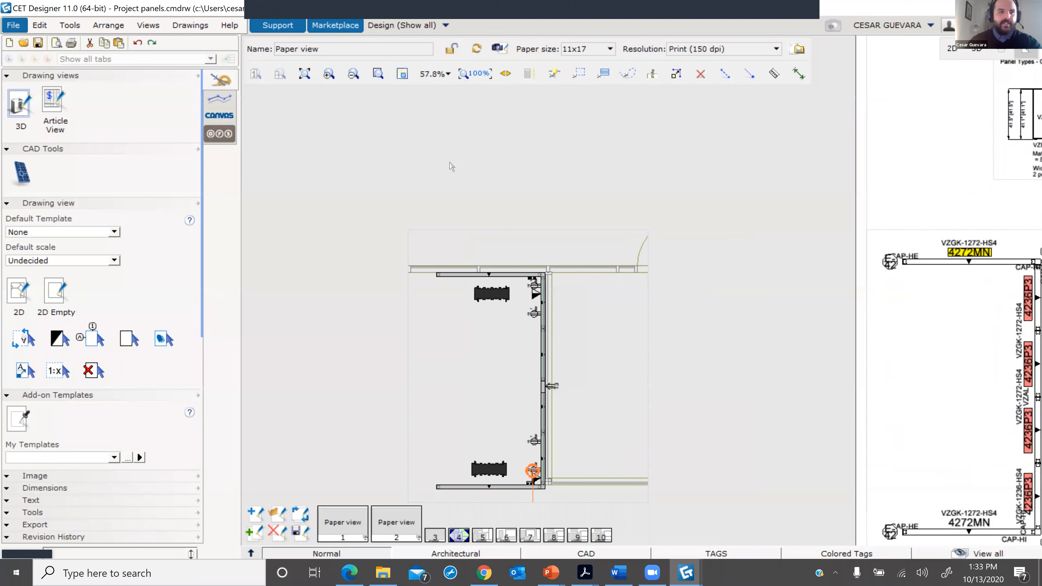
left_click(546, 269)
middle_click_drag(476, 177, 557, 177)
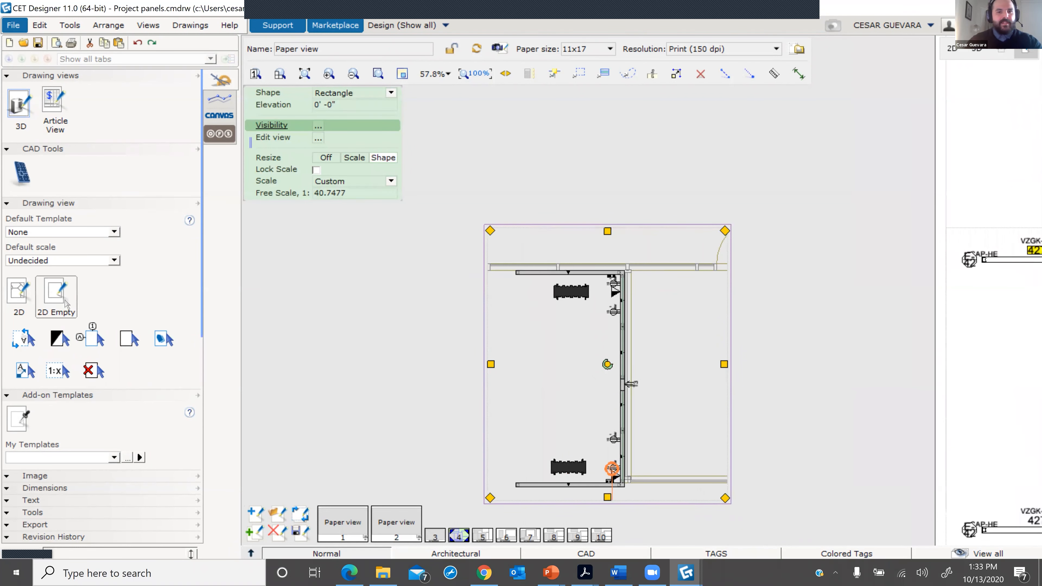
scroll(628, 267, "up", 1)
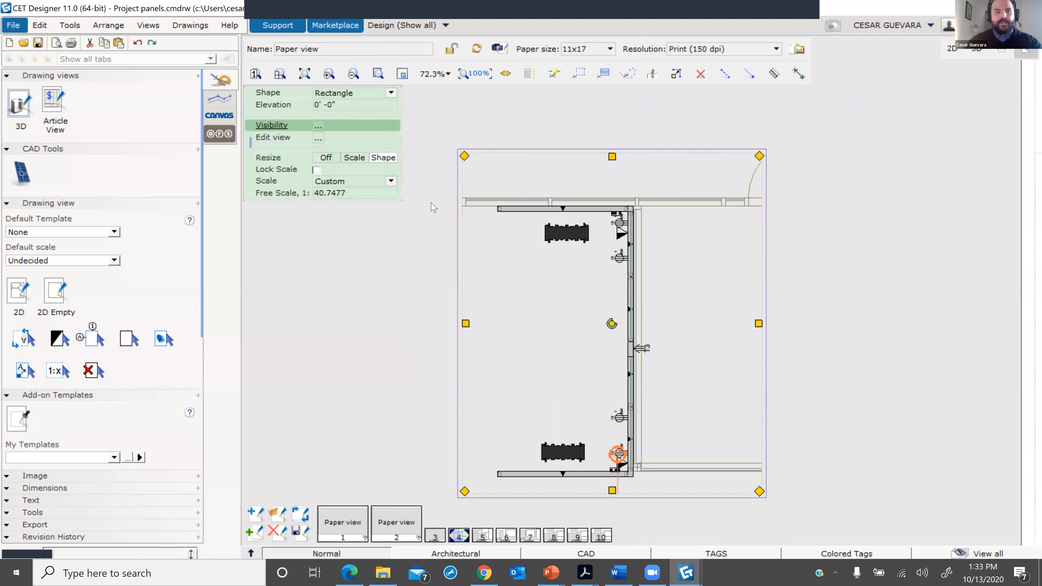
left_click(318, 128)
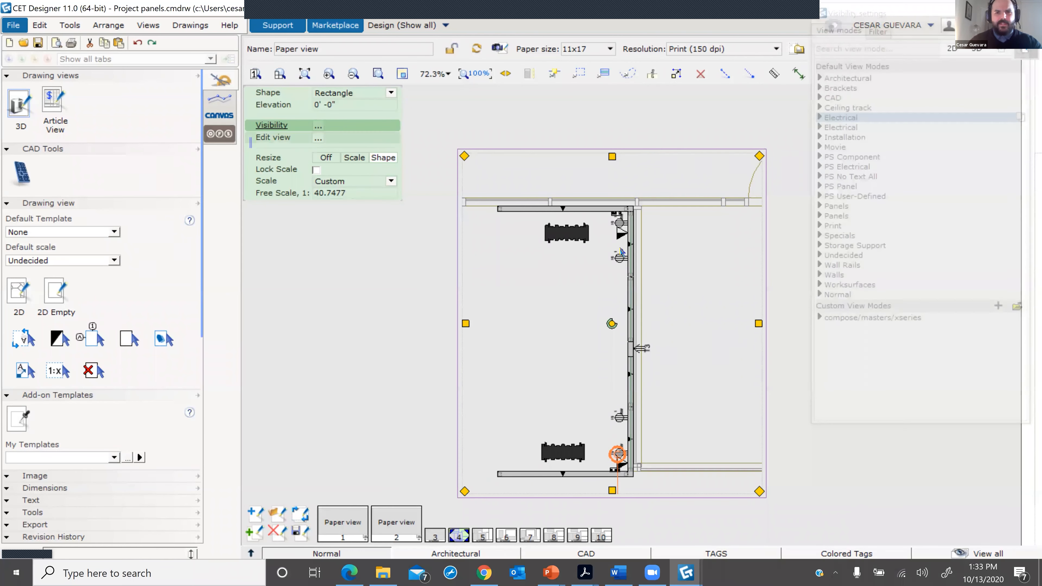
left_click(837, 302)
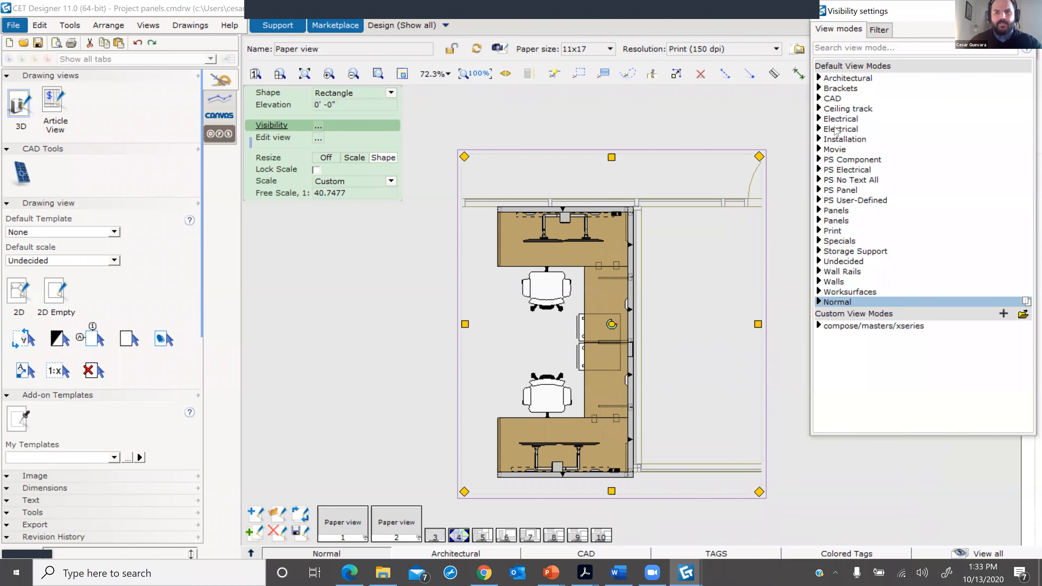
left_click(844, 120)
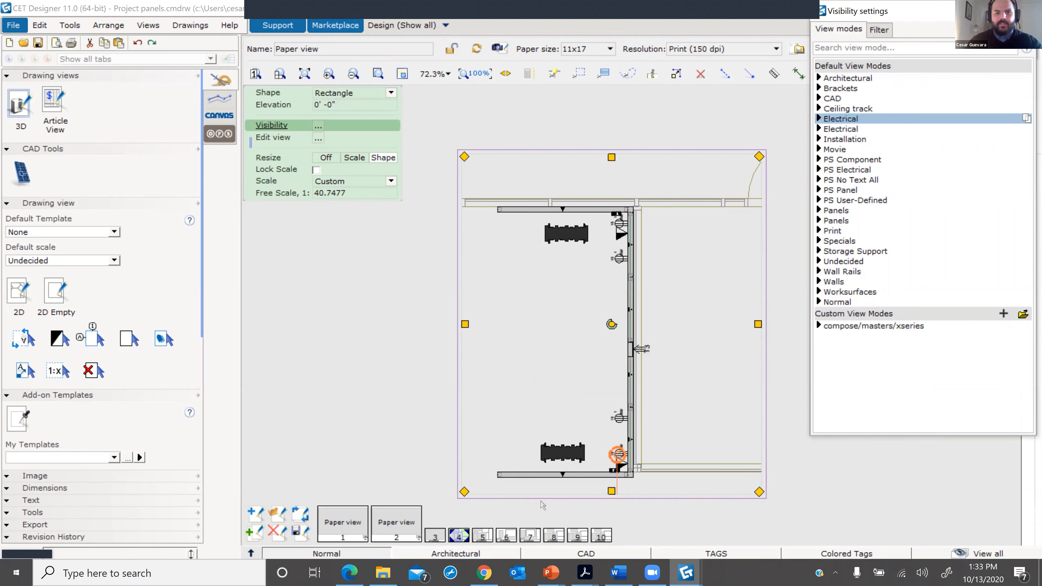
- Extend the view clip's lower corner outward to include the neighboring workstation and the dimension between the two panel runs
right_click_drag(503, 408, 517, 261)
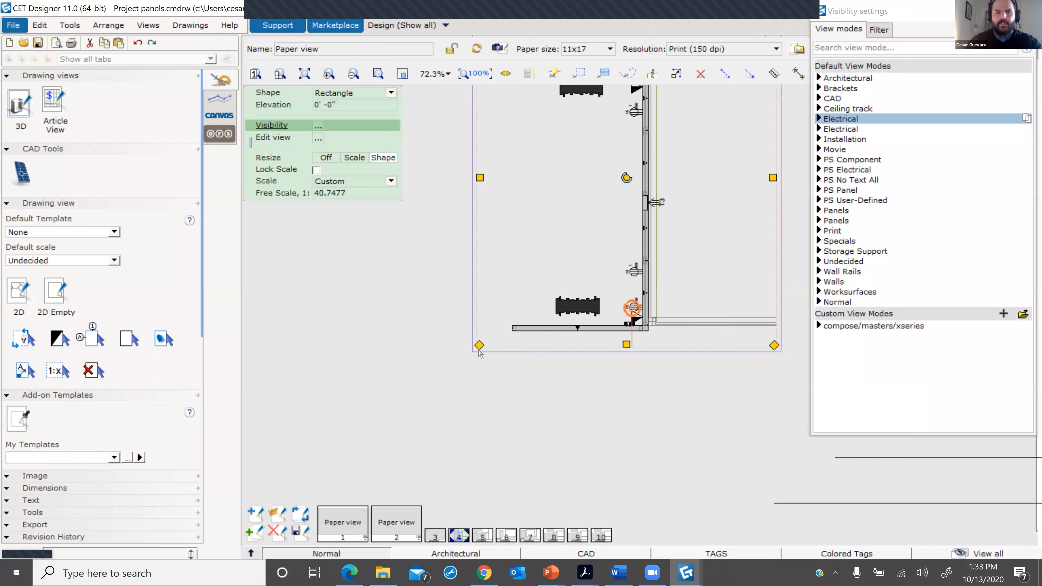
left_click_drag(480, 346, 289, 419)
left_click(512, 375)
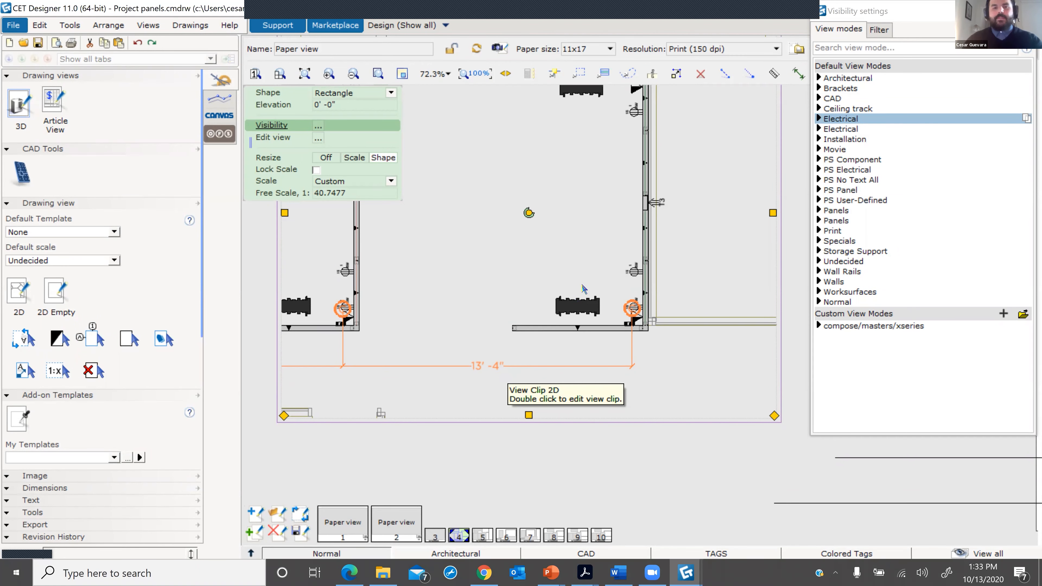
scroll(598, 271, "down", 1)
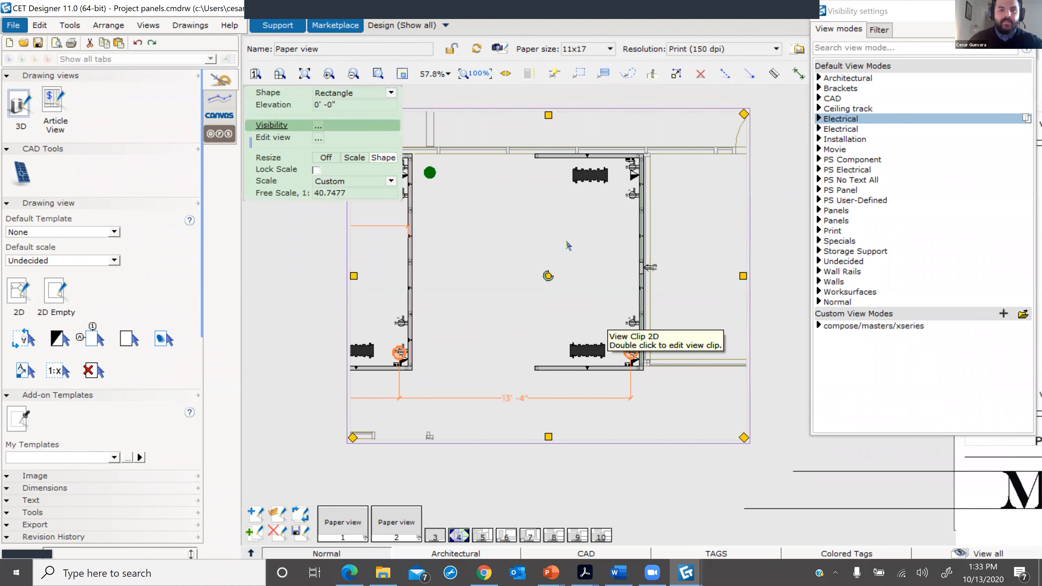
scroll(601, 226, "down", 3)
middle_click_drag(600, 233, 495, 282)
scroll(362, 273, "down", 1)
scroll(399, 269, "up", 2)
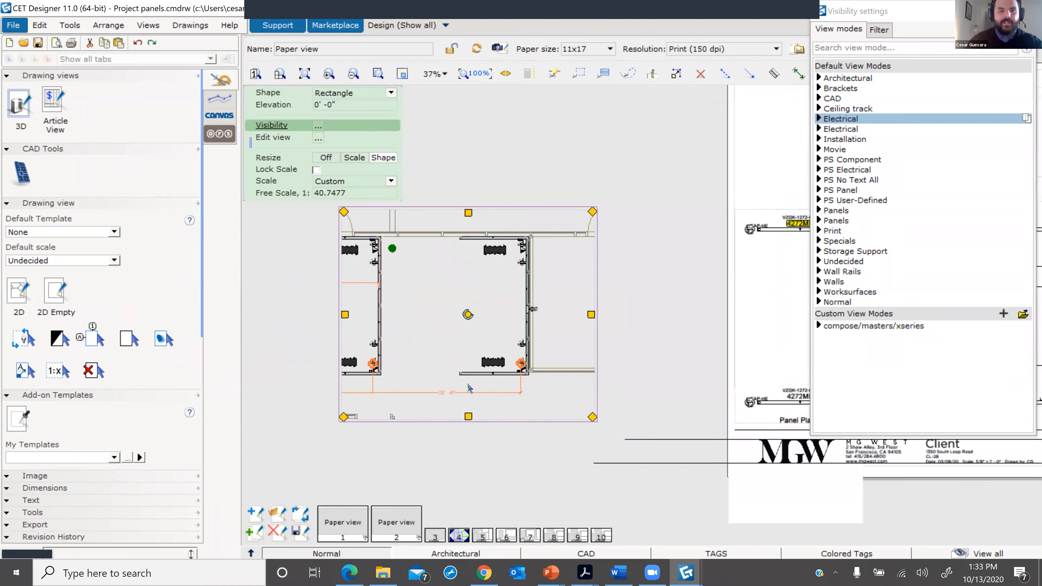
- Make the enlarged view clip black and white, and exclude the Installation/Markup category through the filter so its dimensions keep their color
left_click(60, 340)
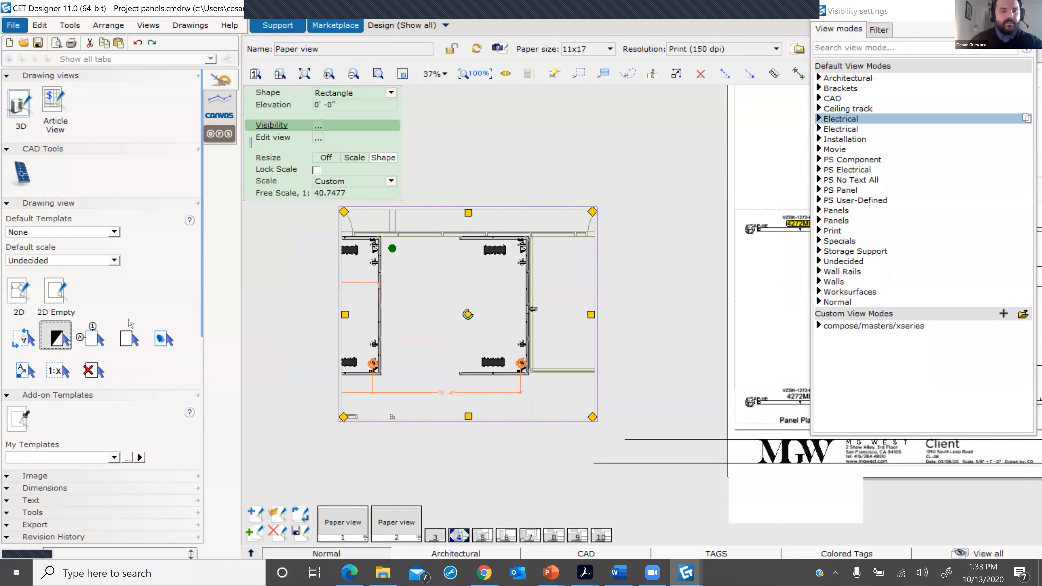
left_click(436, 335)
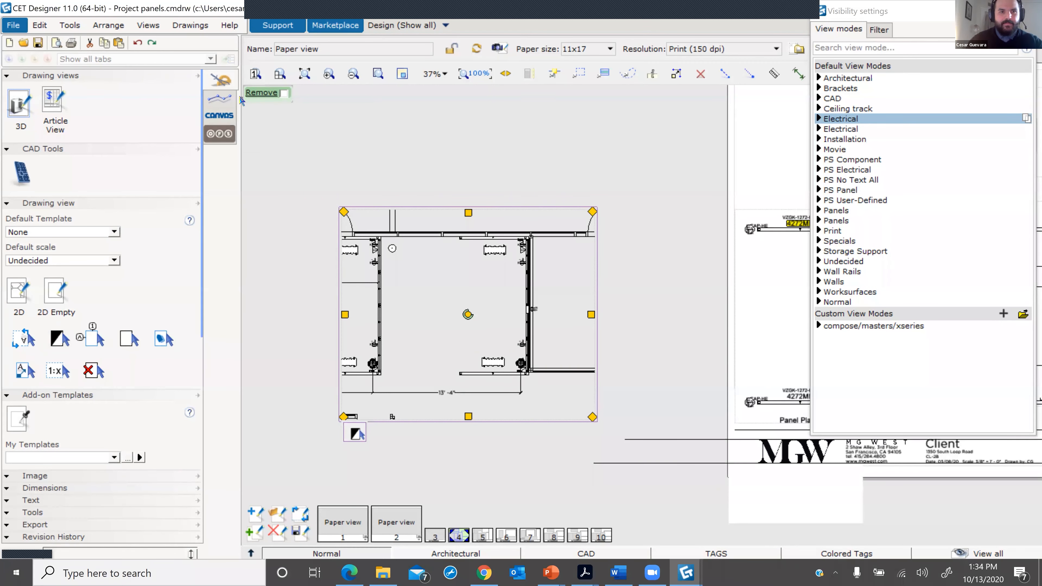
mouse_move(257, 102)
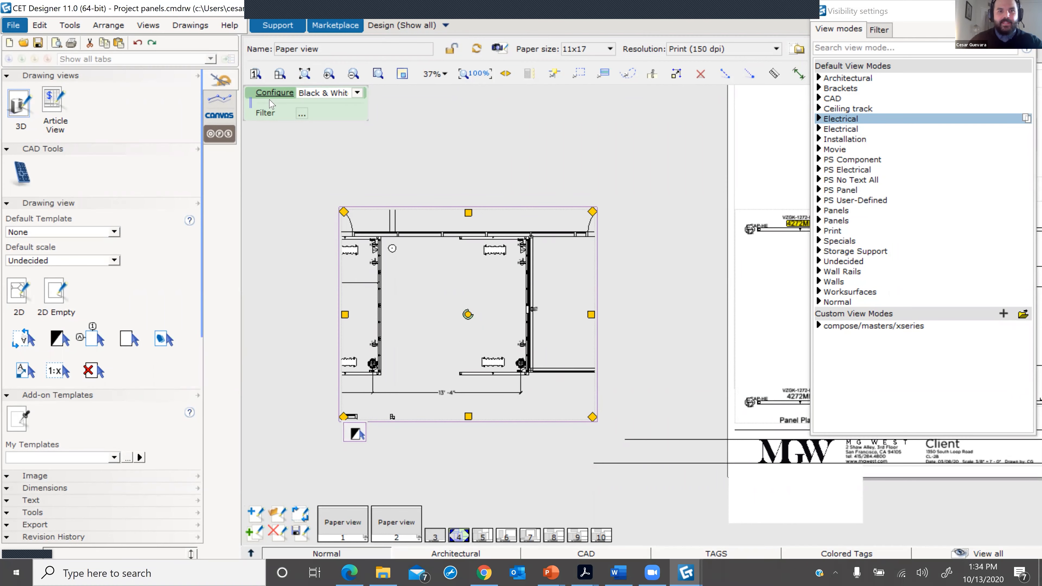
left_click(301, 113)
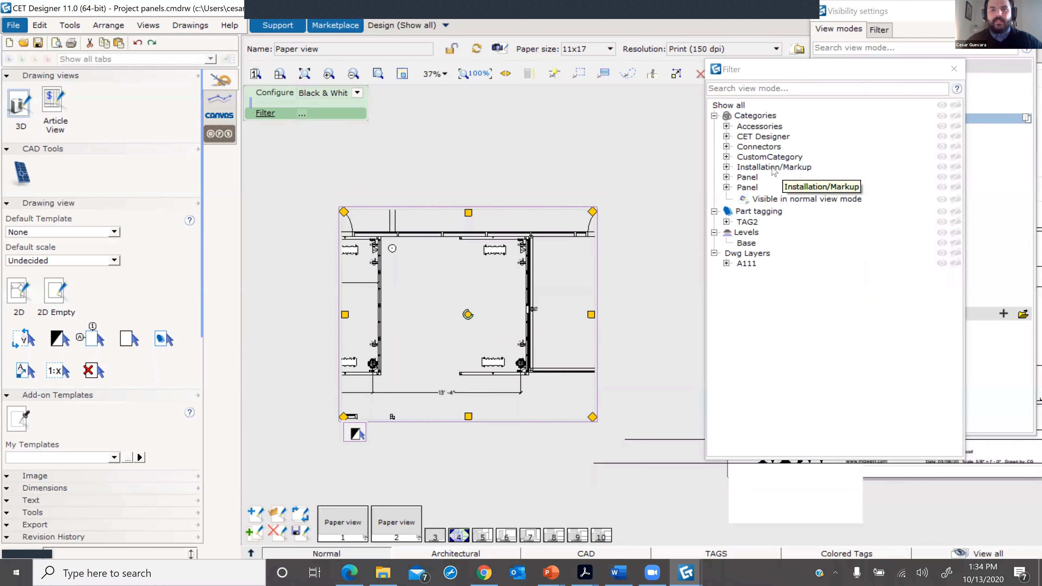
left_click(804, 162)
left_click(822, 168)
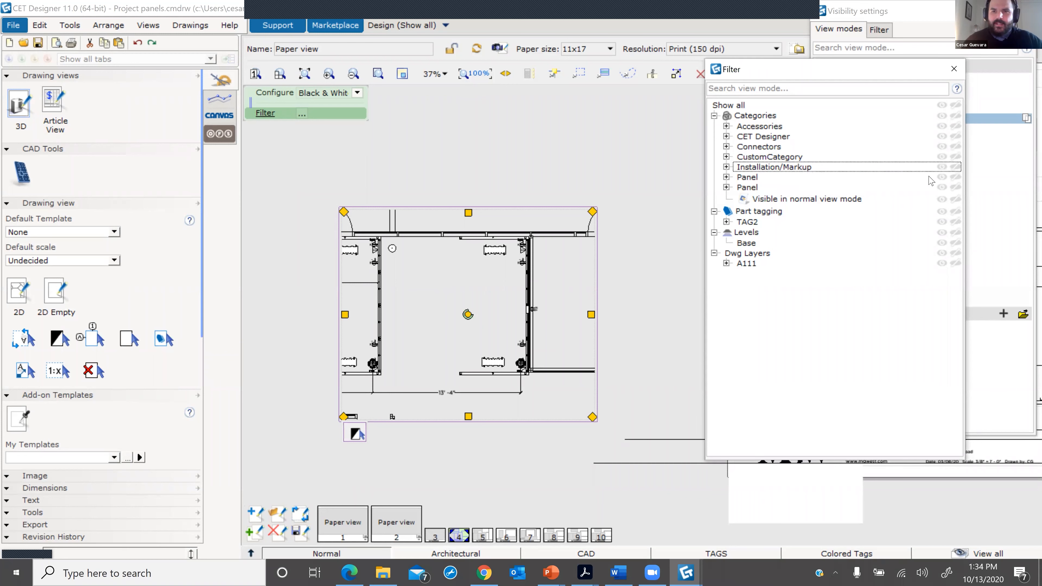
left_click(956, 167)
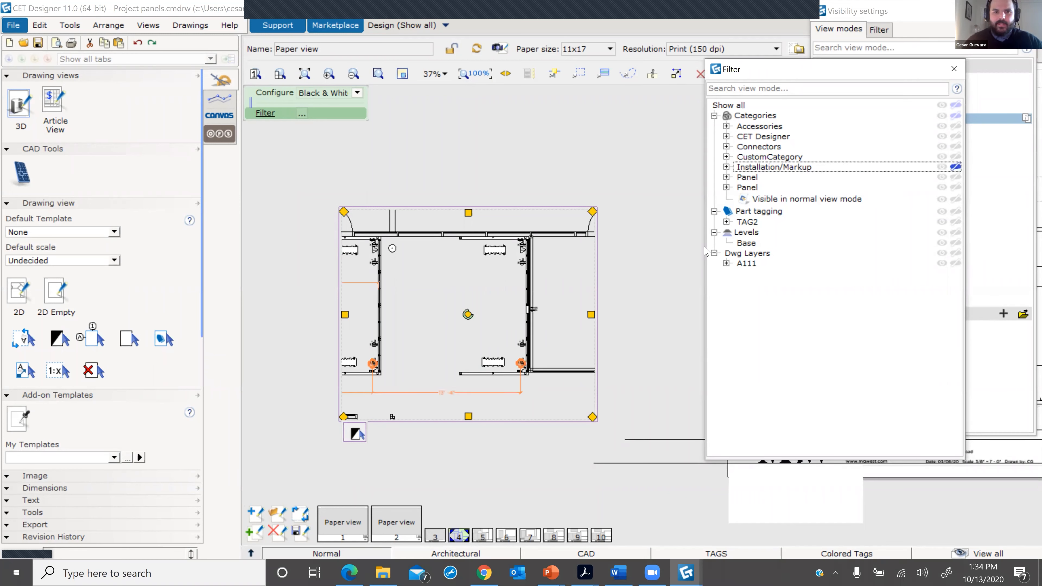
scroll(411, 393, "up", 4)
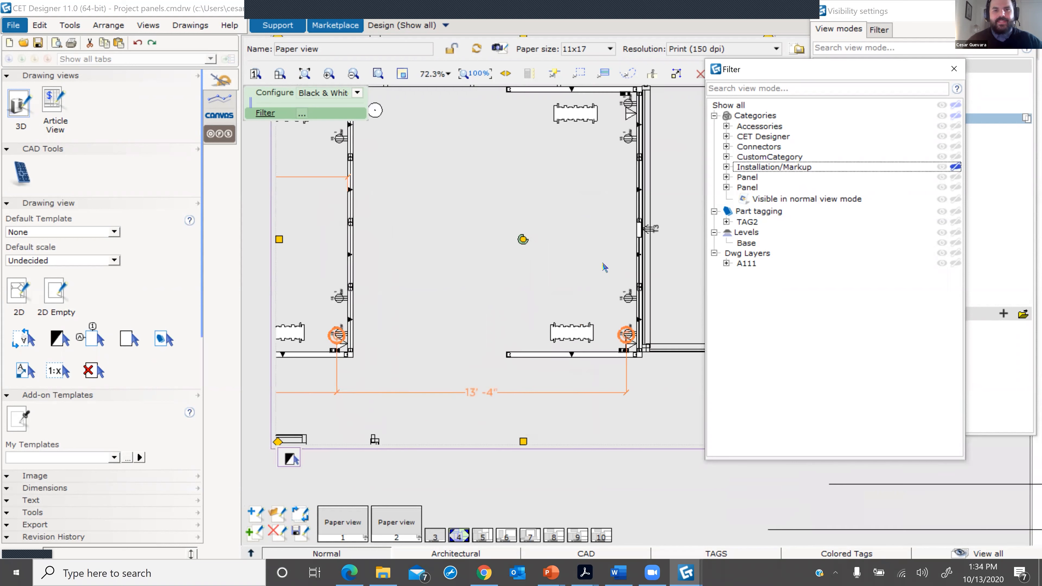
- Inspect the colored dimension and the electrical symbols inside the black-and-white view clip up close
scroll(605, 267, "down", 1)
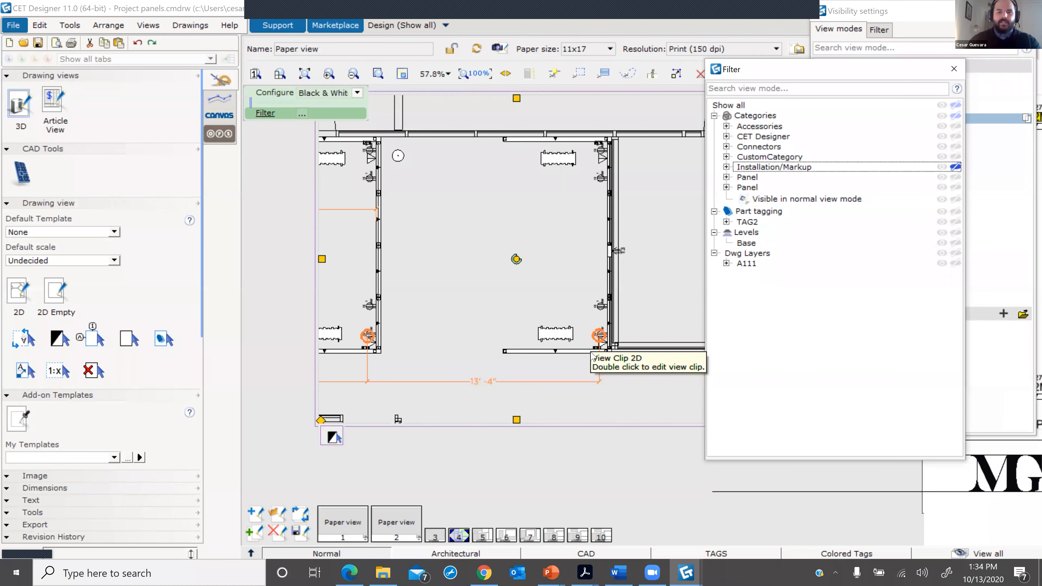
scroll(591, 345, "up", 5)
scroll(584, 358, "up", 2)
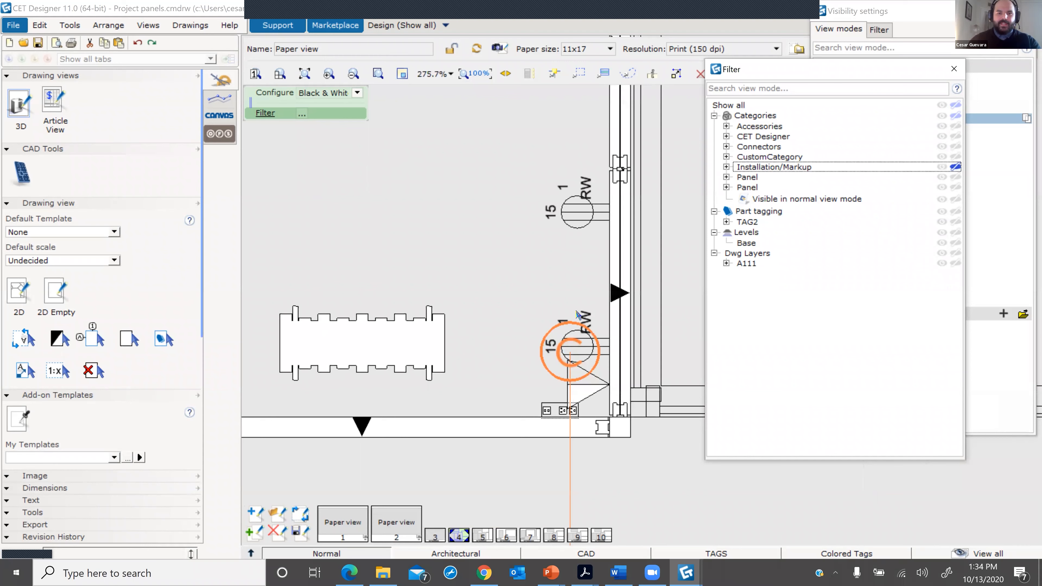
scroll(555, 338, "down", 3)
scroll(555, 338, "down", 5)
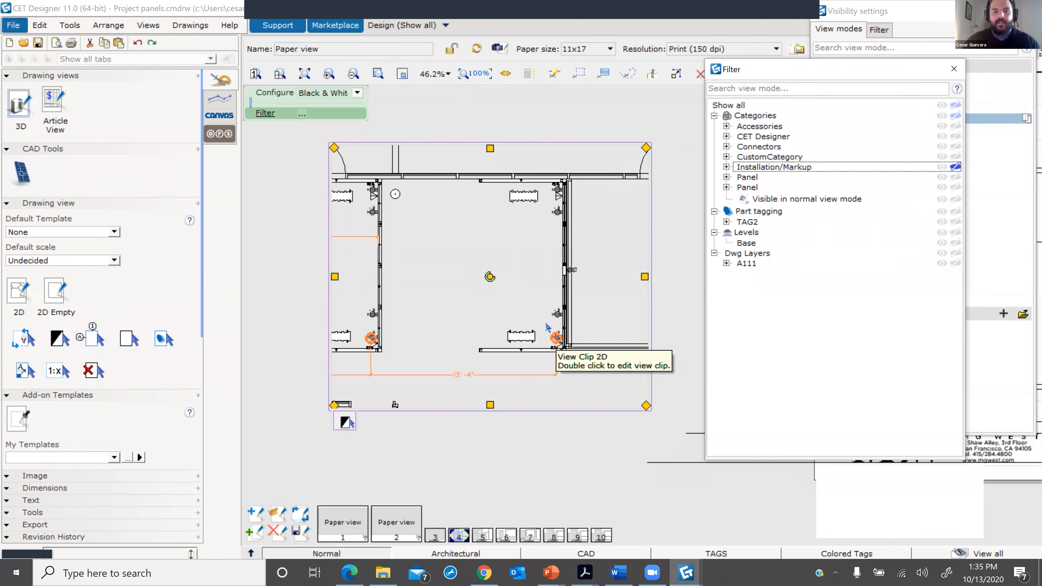
scroll(567, 367, "up", 5)
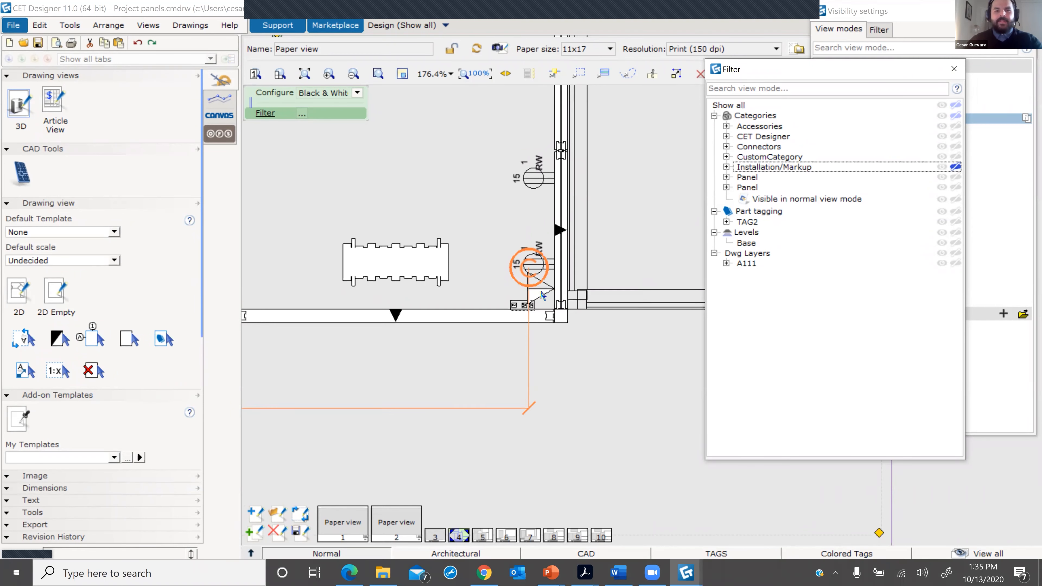
scroll(543, 293, "down", 2)
scroll(542, 295, "down", 2)
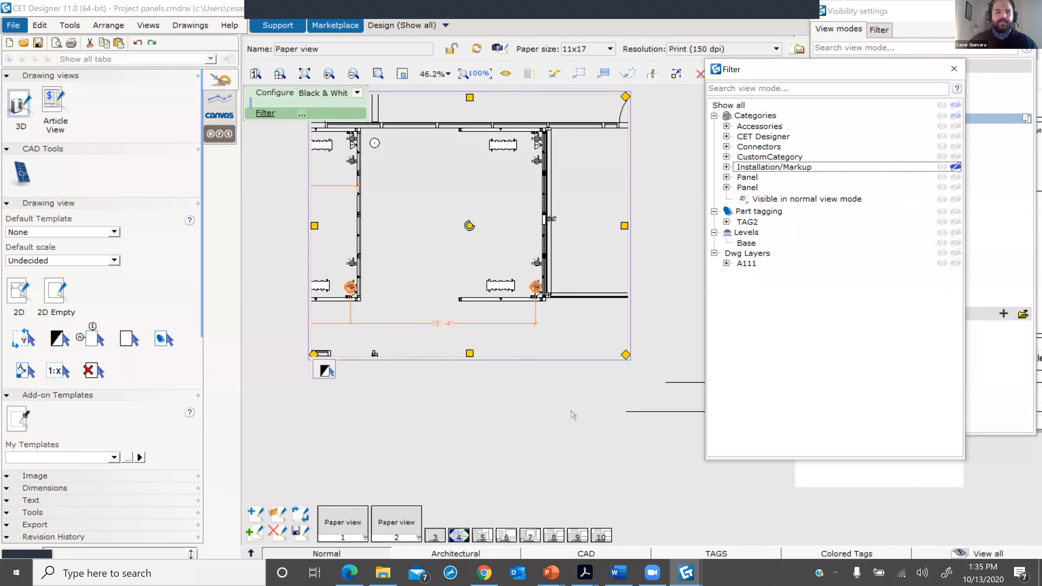
- Reshape the black-and-white view clip by extending its top edge upward and pulling its right edge inward past the panel run
middle_click_drag(558, 173, 540, 258)
mouse_move(607, 181)
left_mouse_down()
mouse_move(634, 155)
mouse_move(667, 154)
mouse_move(662, 130)
mouse_move(650, 148)
mouse_move(585, 146)
left_mouse_up()
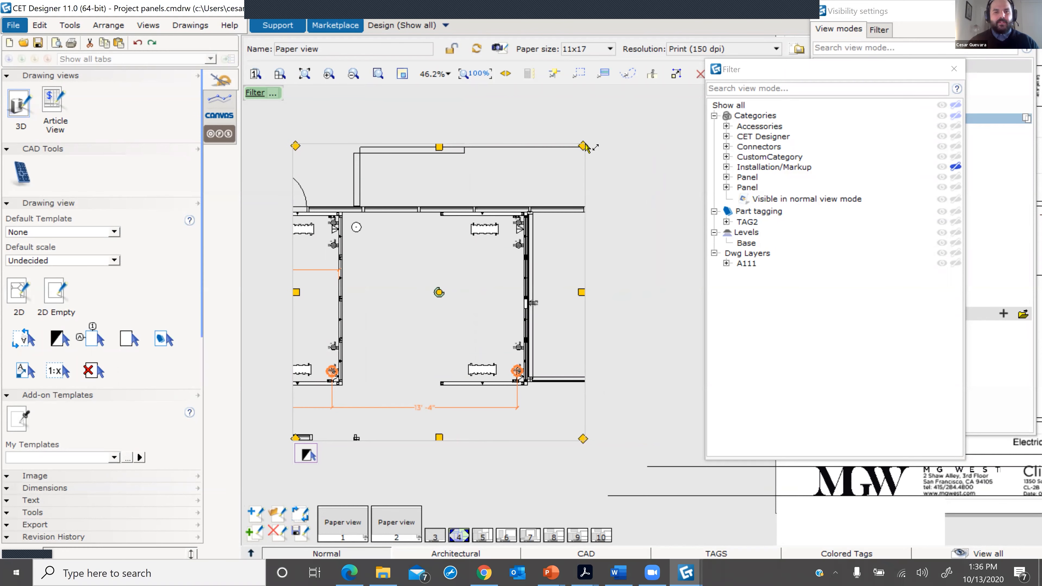
left_click(573, 190)
middle_click_drag(499, 372, 465, 356)
left_click_drag(548, 278, 528, 286)
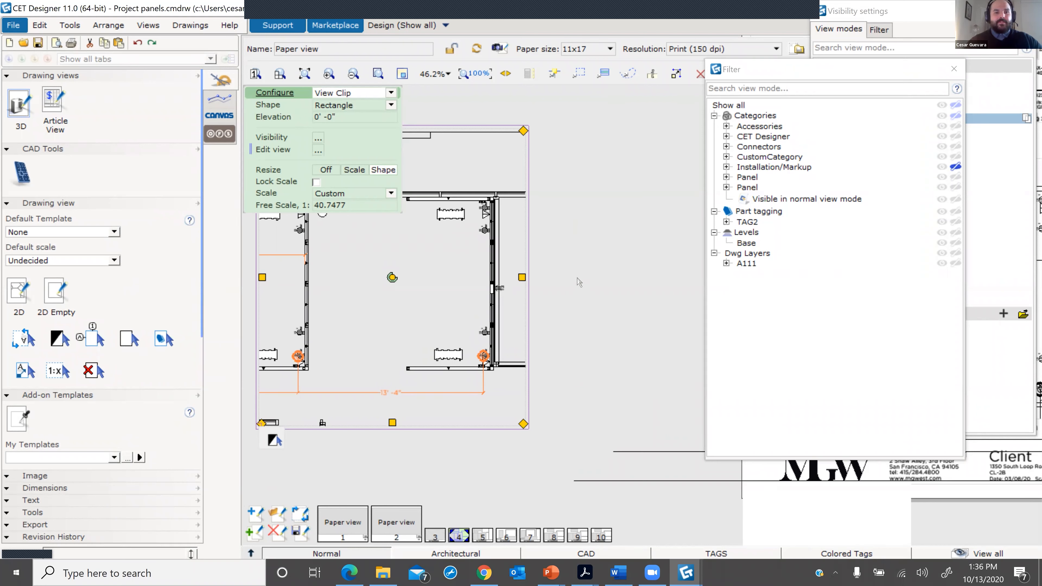
scroll(578, 282, "down", 2)
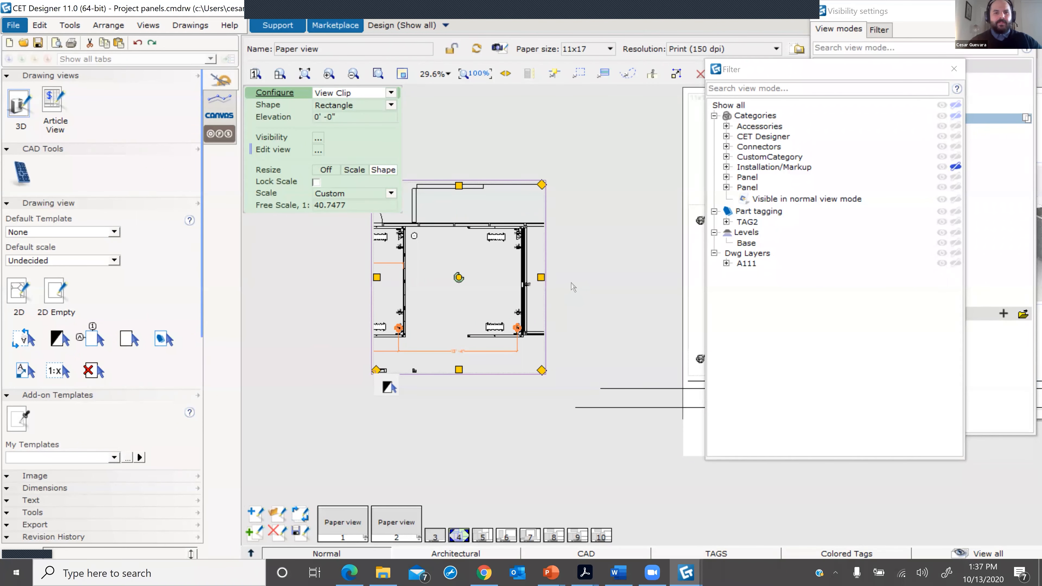
scroll(573, 288, "up", 1)
scroll(624, 298, "down", 1)
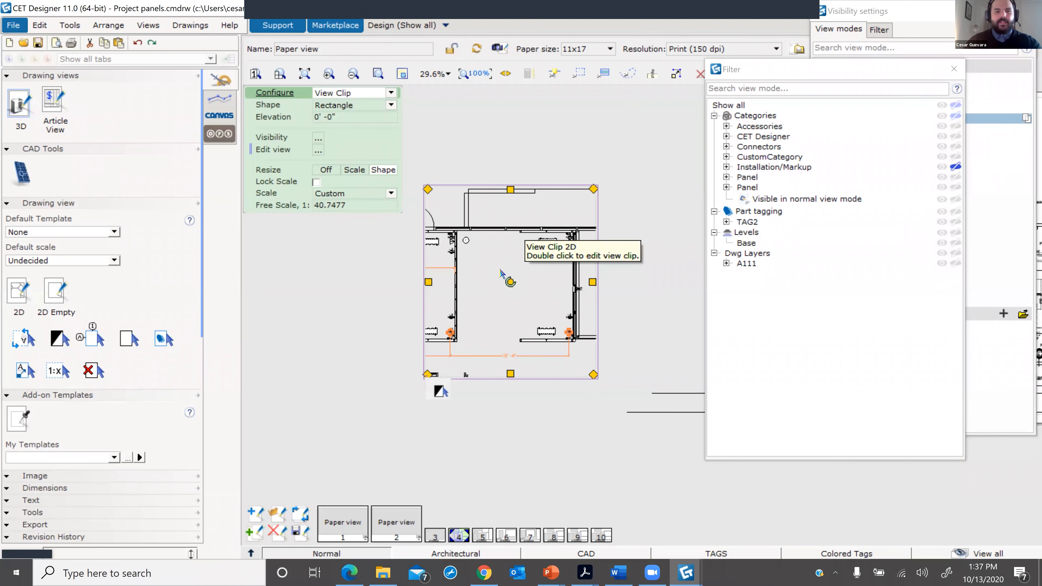
- Deselect the view clip, close its category filter and return to the overview of the install sheet
left_click(520, 154)
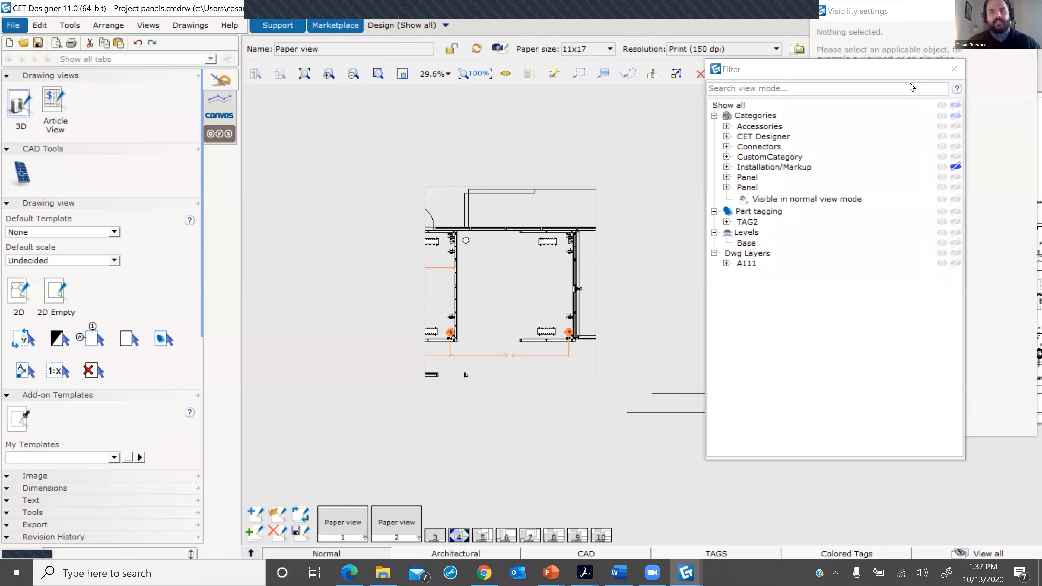
left_click(952, 70)
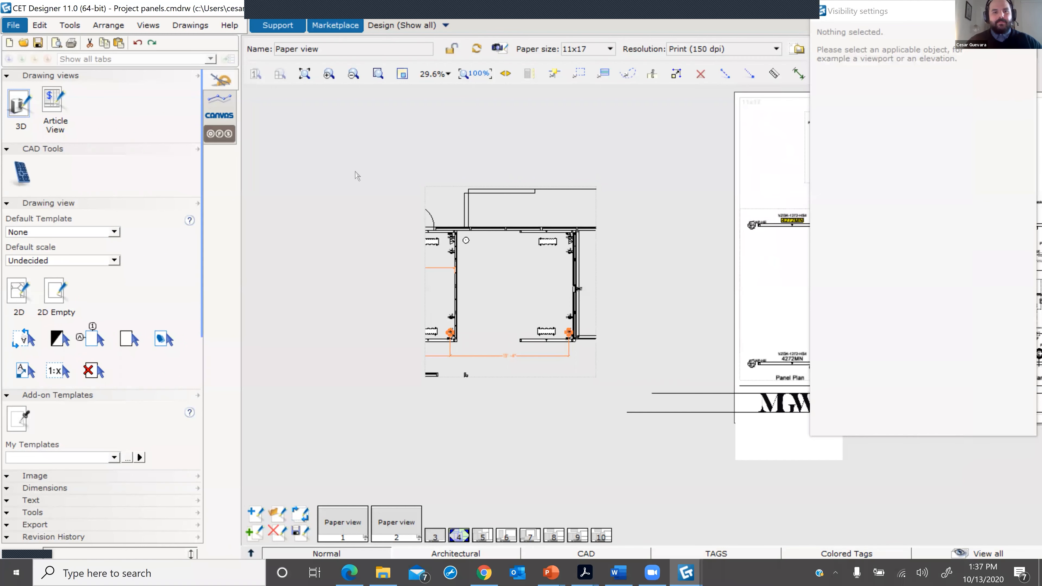
scroll(277, 230, "down", 3)
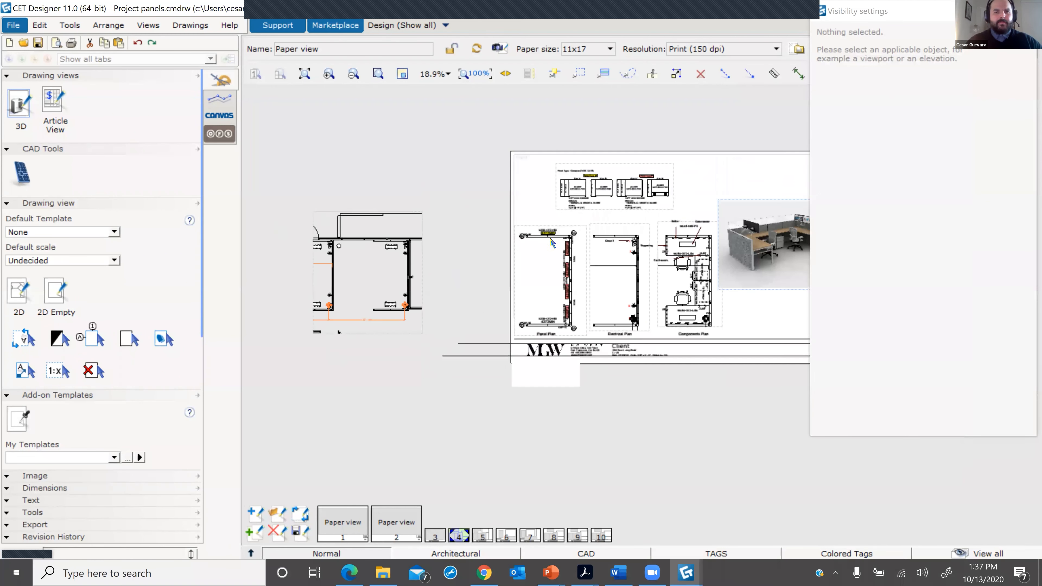
middle_click_drag(552, 242, 366, 233)
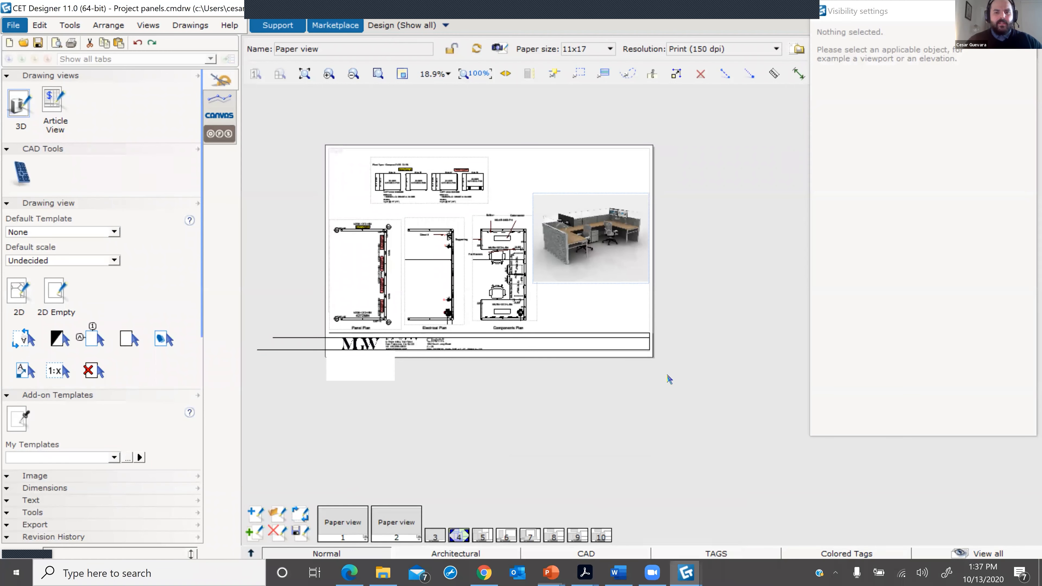
left_click(557, 571)
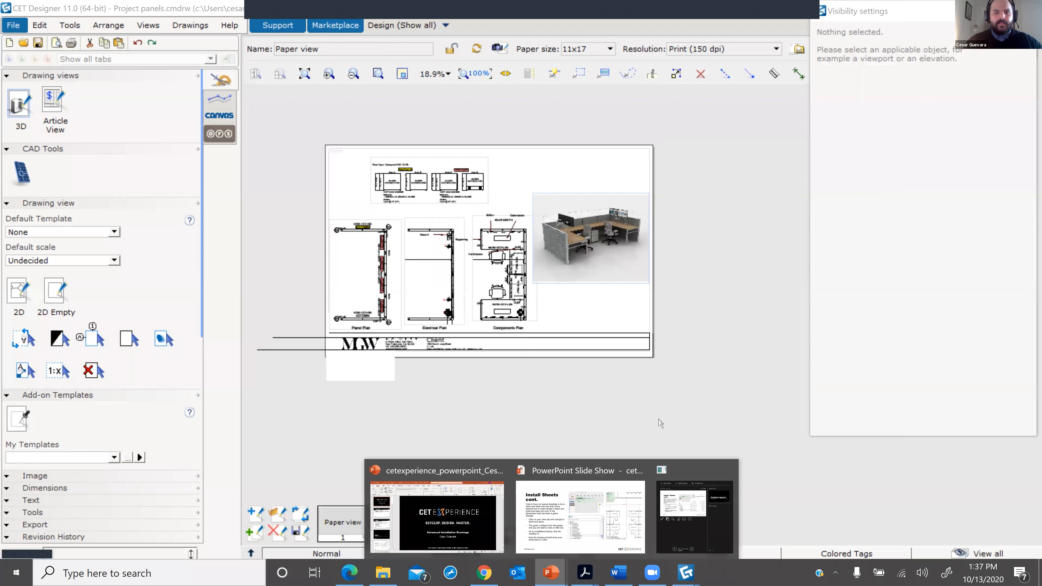
left_click(661, 423)
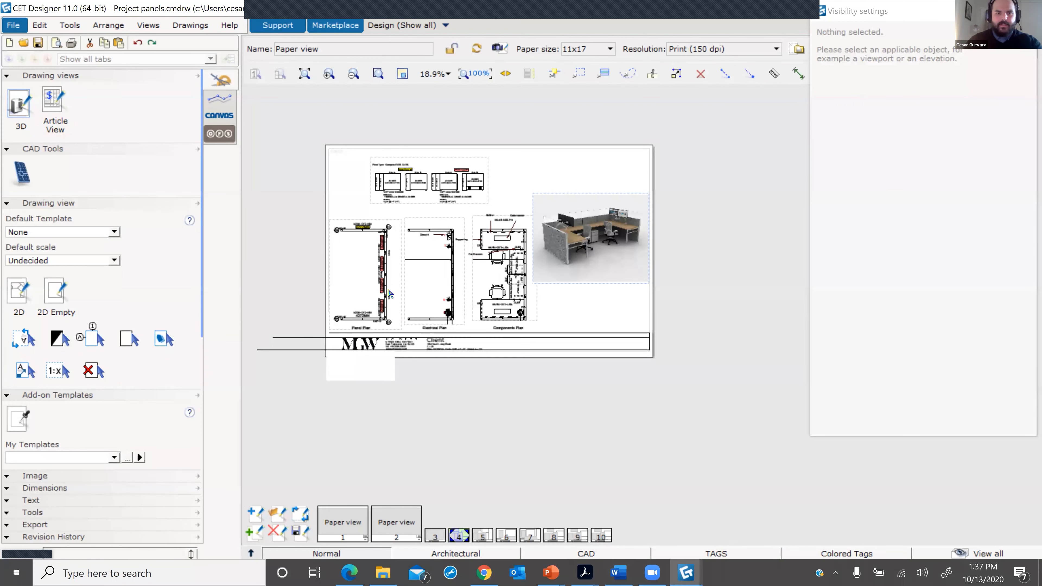
scroll(389, 293, "down", 1)
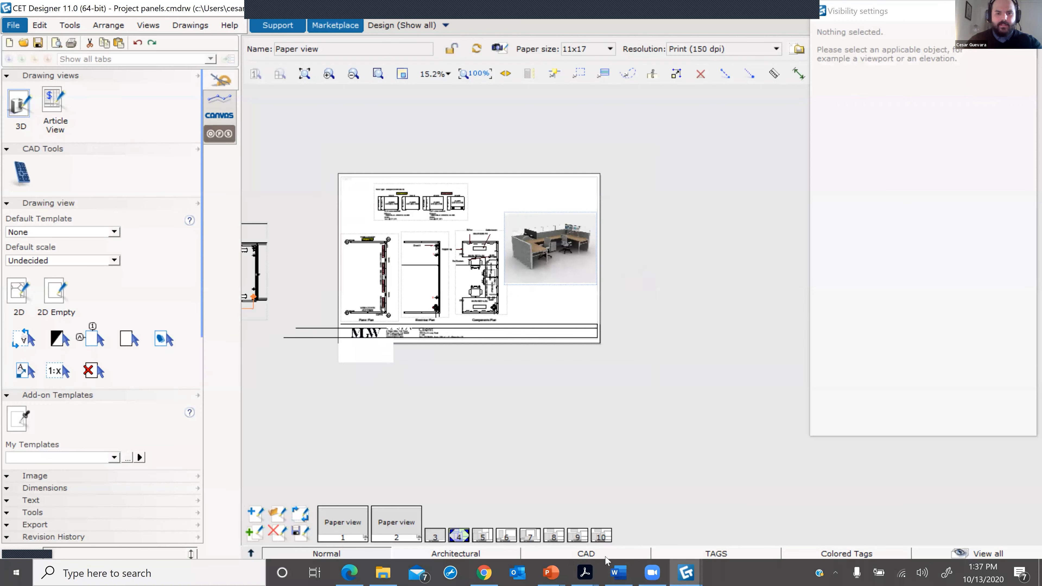
- Switch to the CET Report Project panels PDF in Acrobat and examine the red dimensions between the black-and-white panel runs at 100%
left_click(599, 573)
left_click(643, 536)
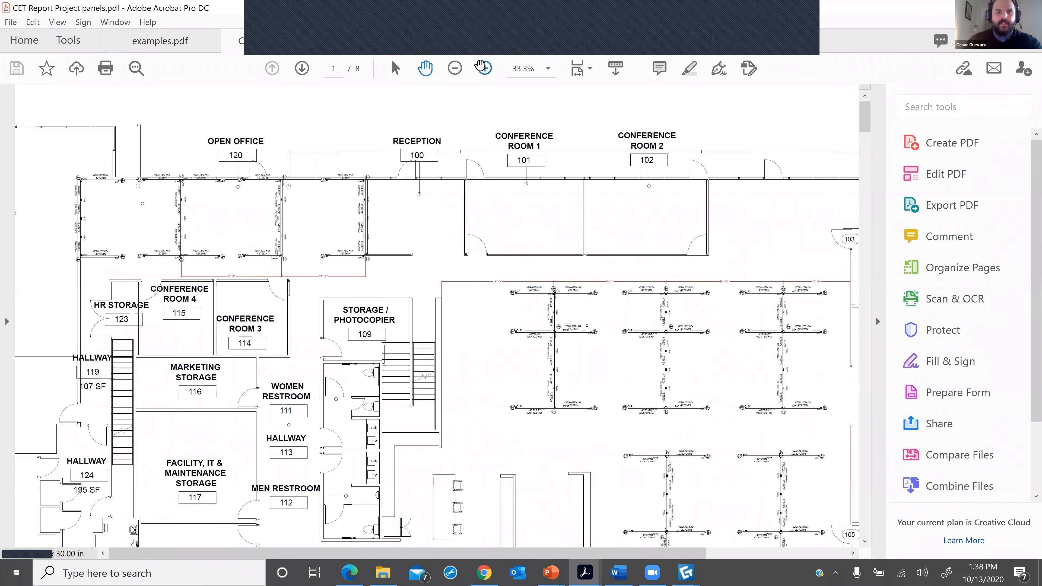
left_click(484, 68)
scroll(412, 362, "down", 5)
left_click_drag(324, 350, 308, 359)
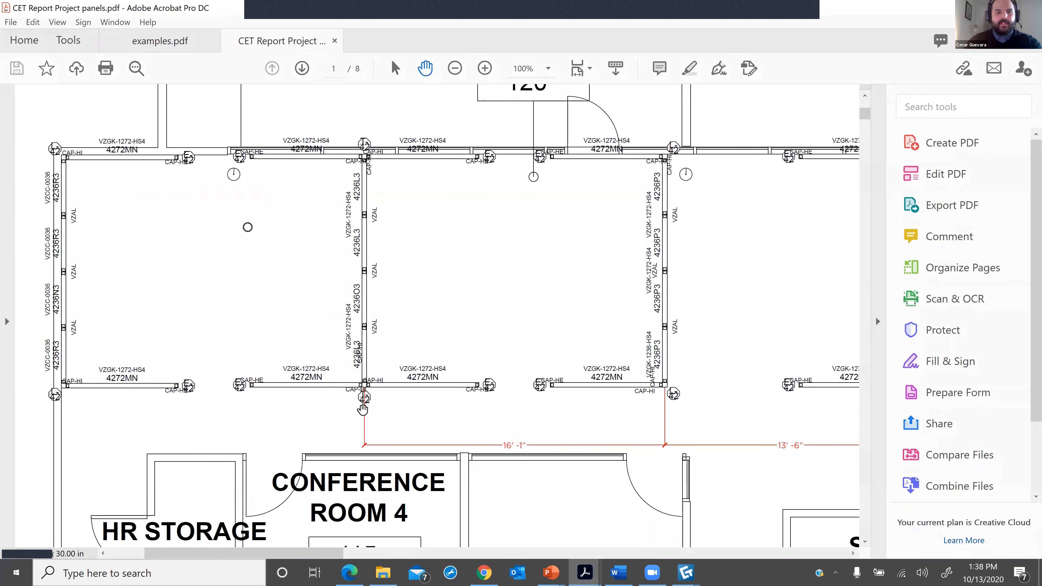
left_click_drag(478, 401, 361, 384)
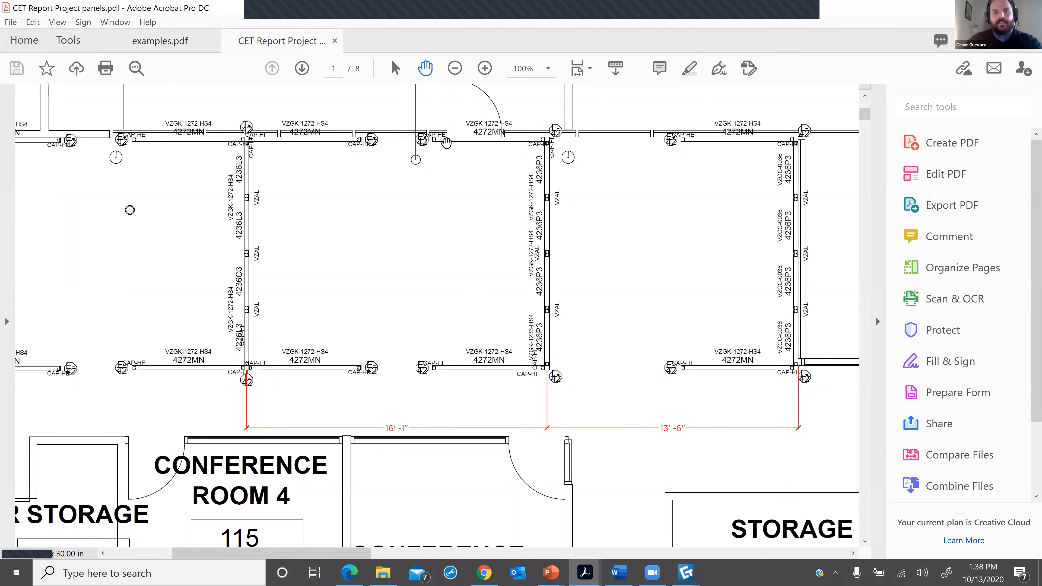
left_click_drag(448, 324, 312, 345)
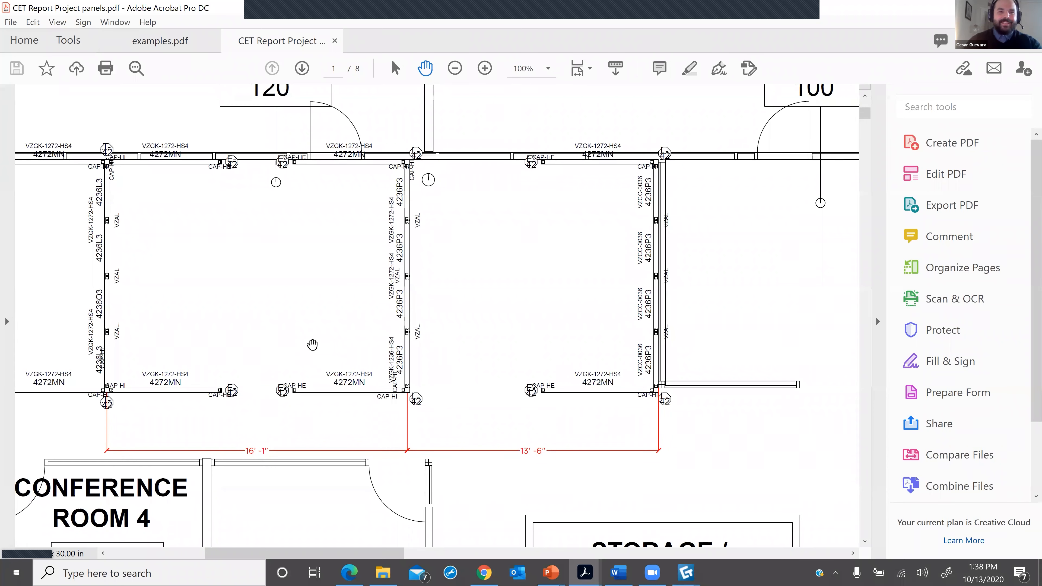
left_click_drag(564, 336, 562, 335)
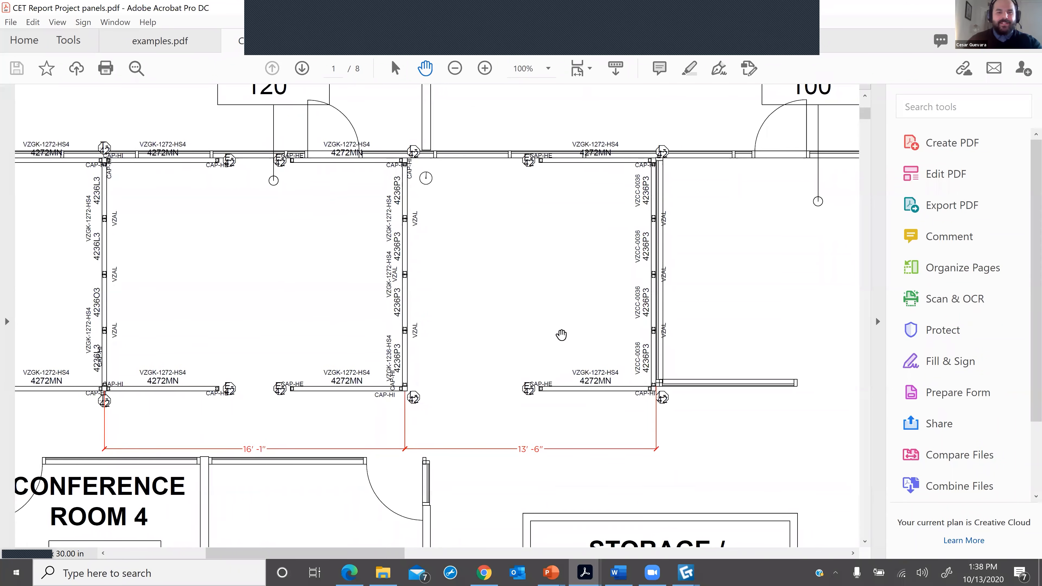
left_click_drag(713, 389, 576, 392)
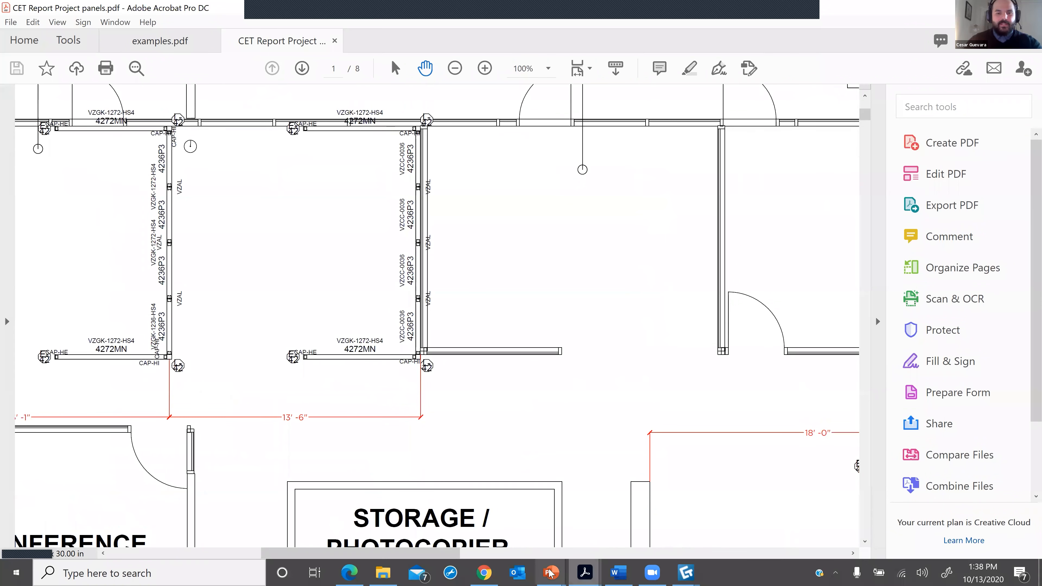
- Switch to the PowerPoint slide show and advance to the Drawings for approval slide
mouse_move(551, 573)
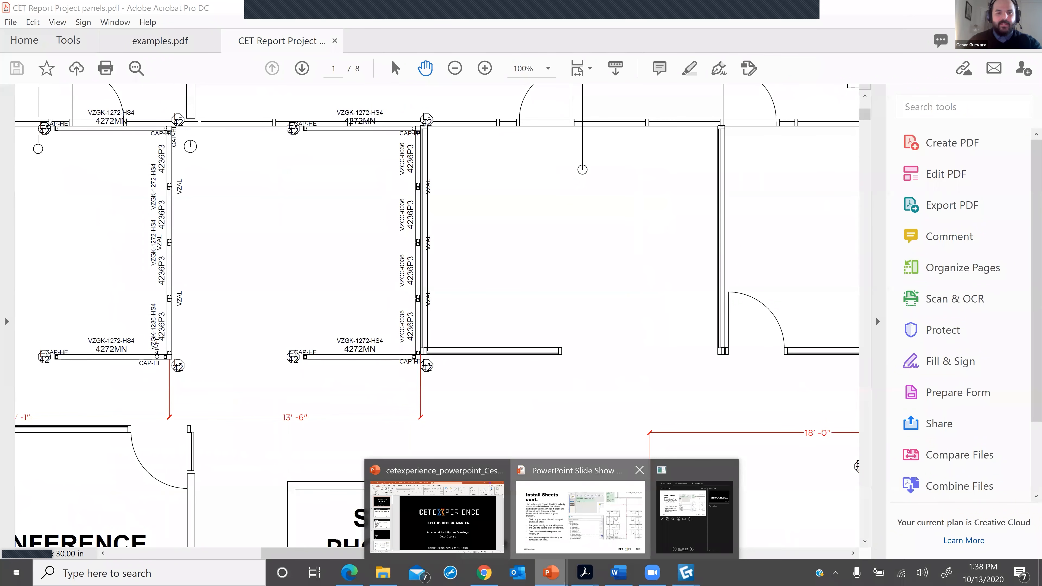
left_click(580, 517)
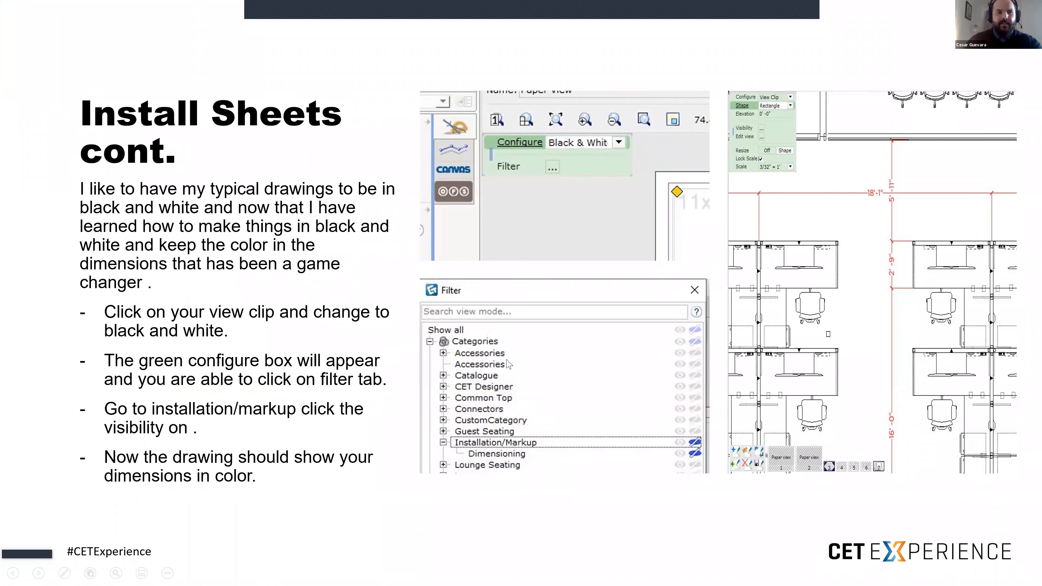
left_click(507, 360)
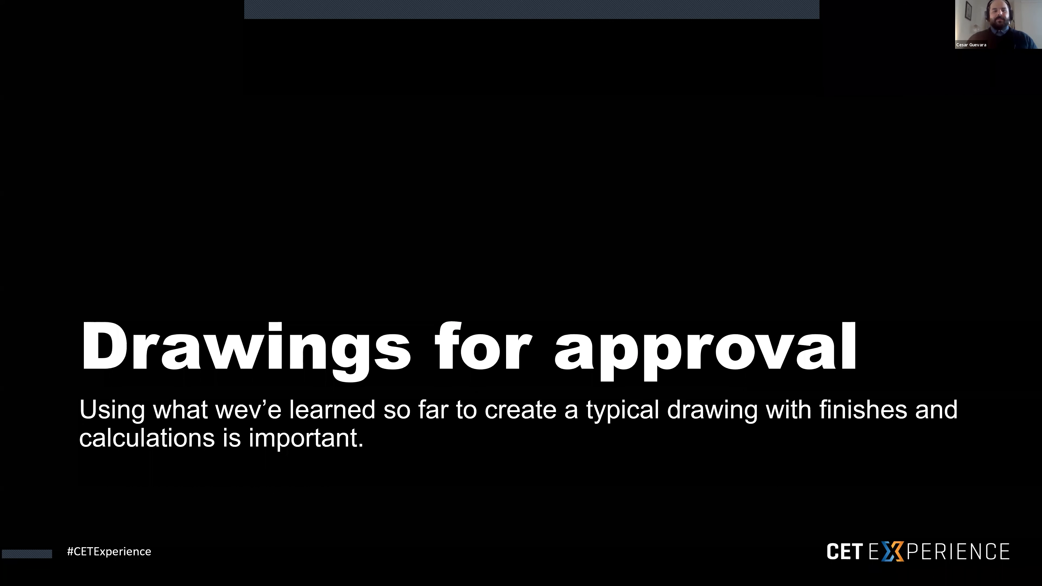
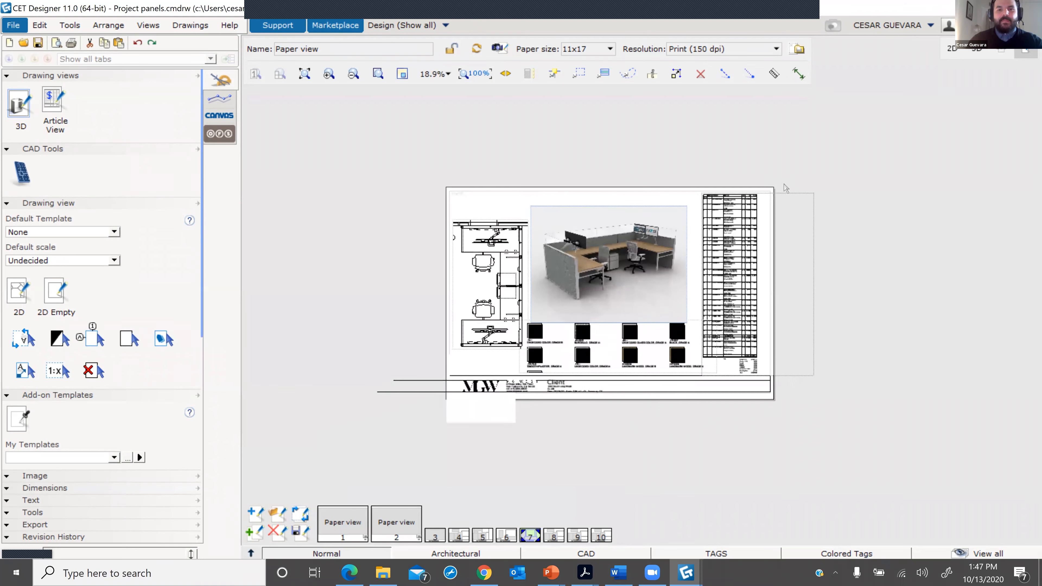
- Look over the approval sheet in CET Designer, and return to the model views to review the floor plan's workstations and dimensions
scroll(785, 188, "up", 1)
scroll(755, 169, "down", 1)
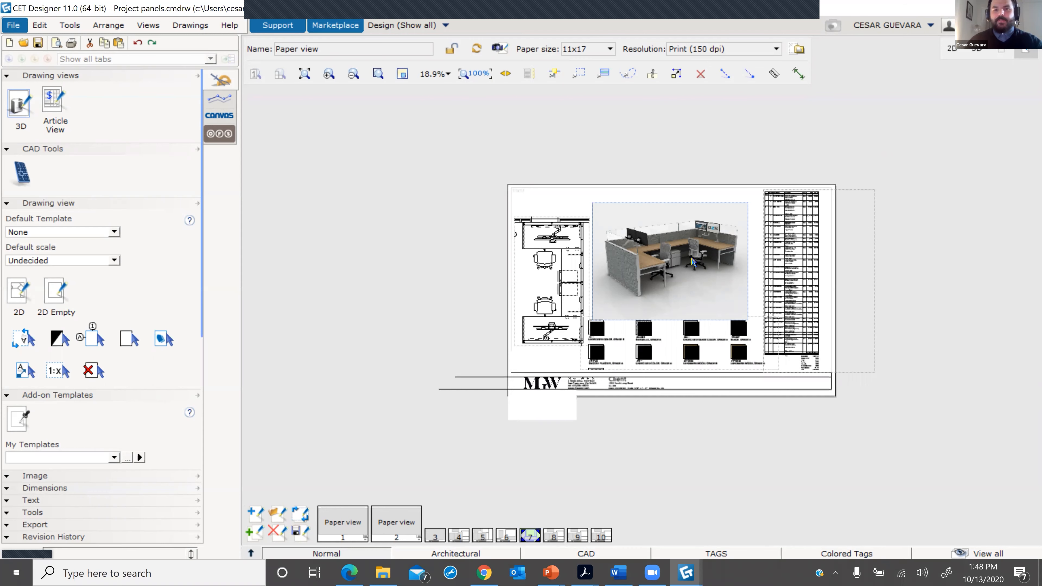
scroll(692, 262, "up", 3)
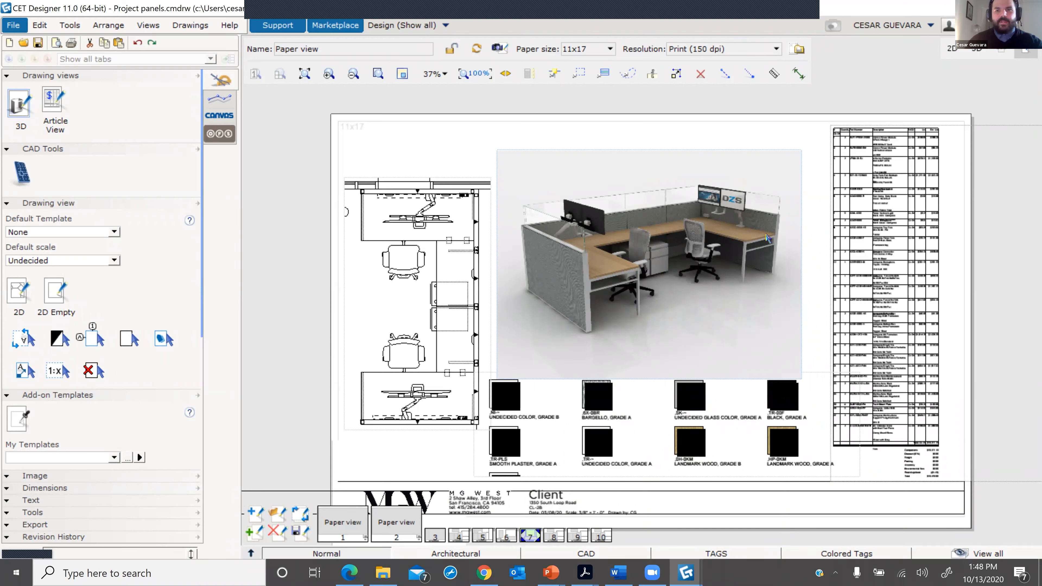
left_click(1001, 46)
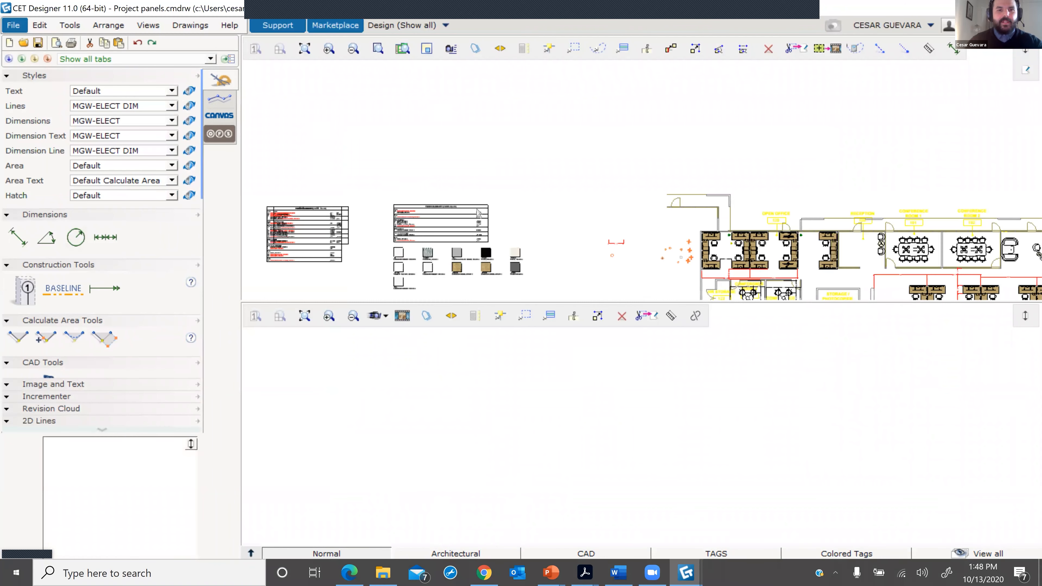
middle_click_drag(672, 247, 582, 177)
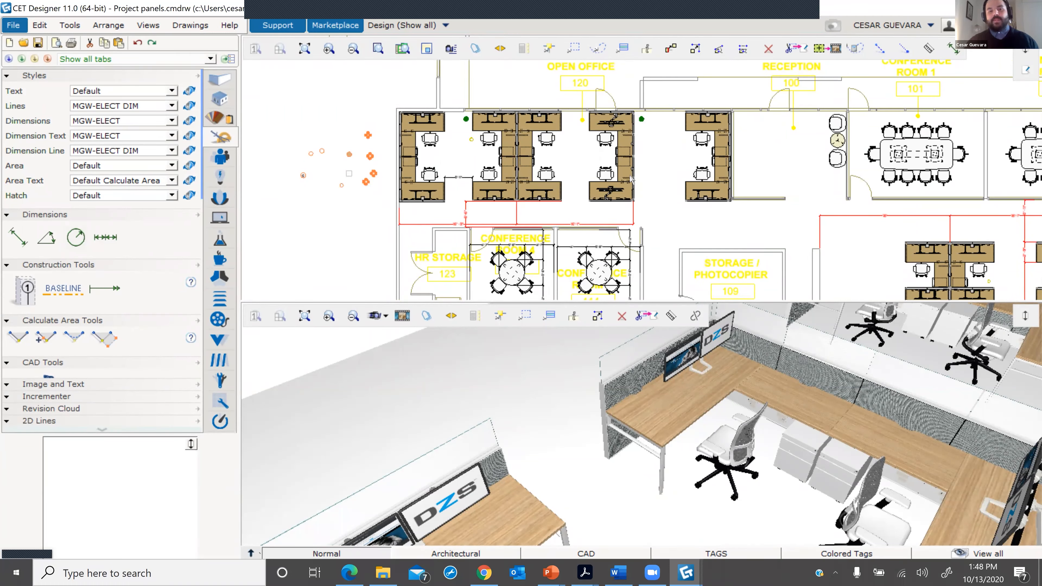
scroll(632, 183, "down", 3)
scroll(625, 231, "up", 4)
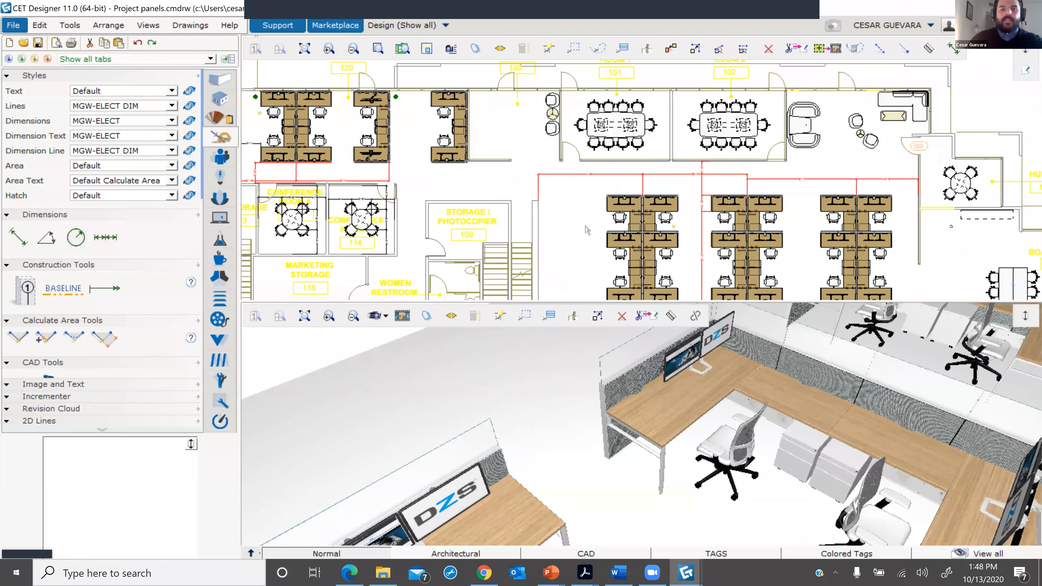
middle_click_drag(605, 213, 639, 201)
scroll(602, 206, "down", 3)
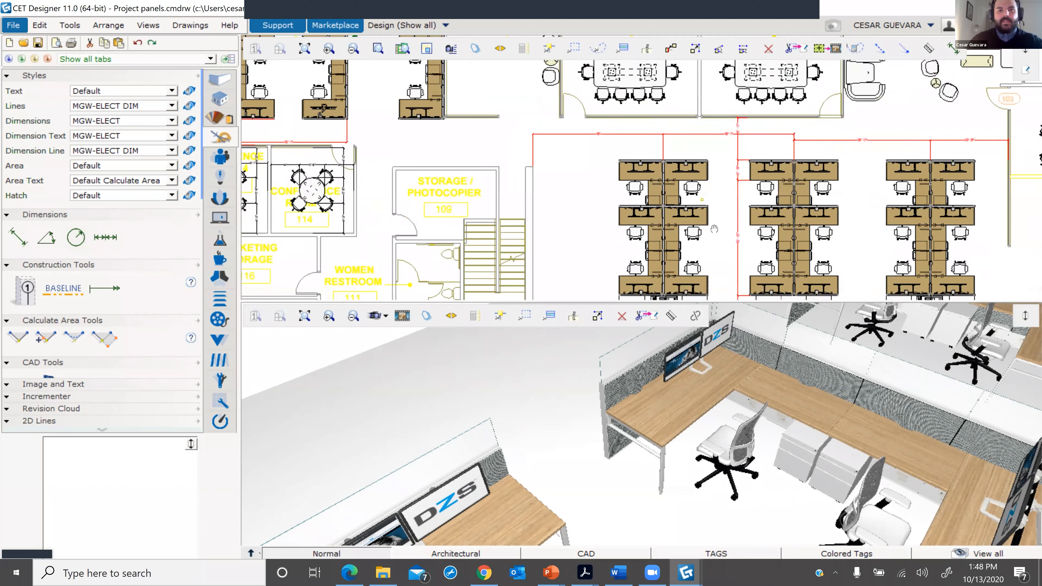
middle_click_drag(593, 203, 697, 222)
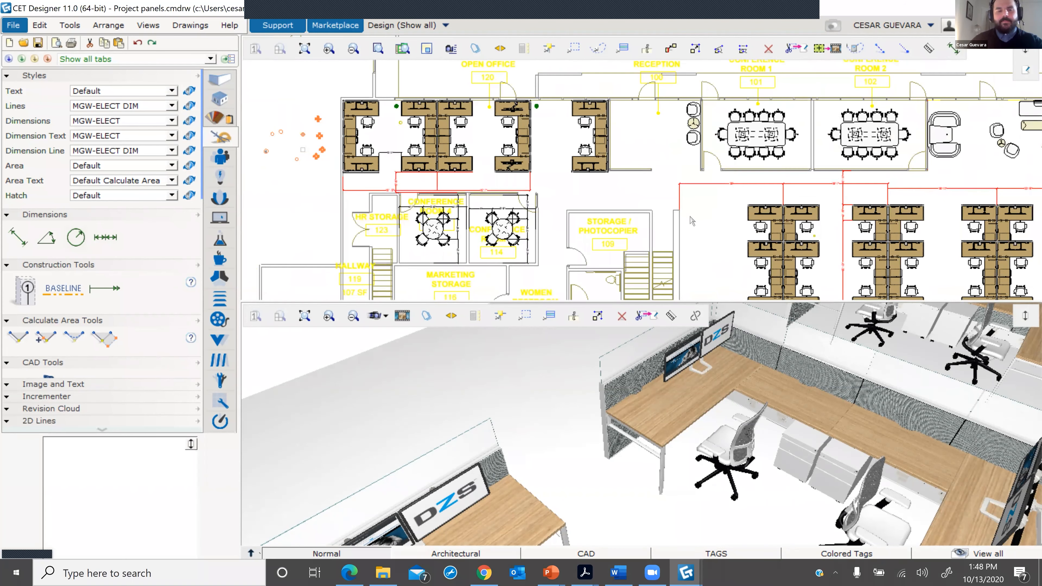
- Draw a circle by its radius in the empty area beside the floor plan, near the orange symbols
scroll(160, 238, "down", 3)
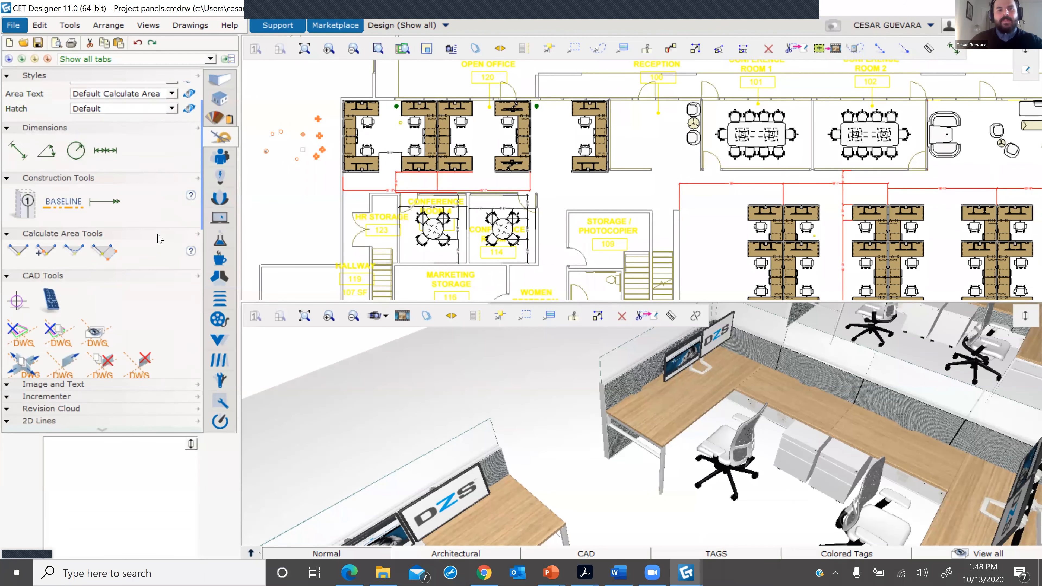
scroll(160, 239, "down", 4)
scroll(157, 237, "down", 8)
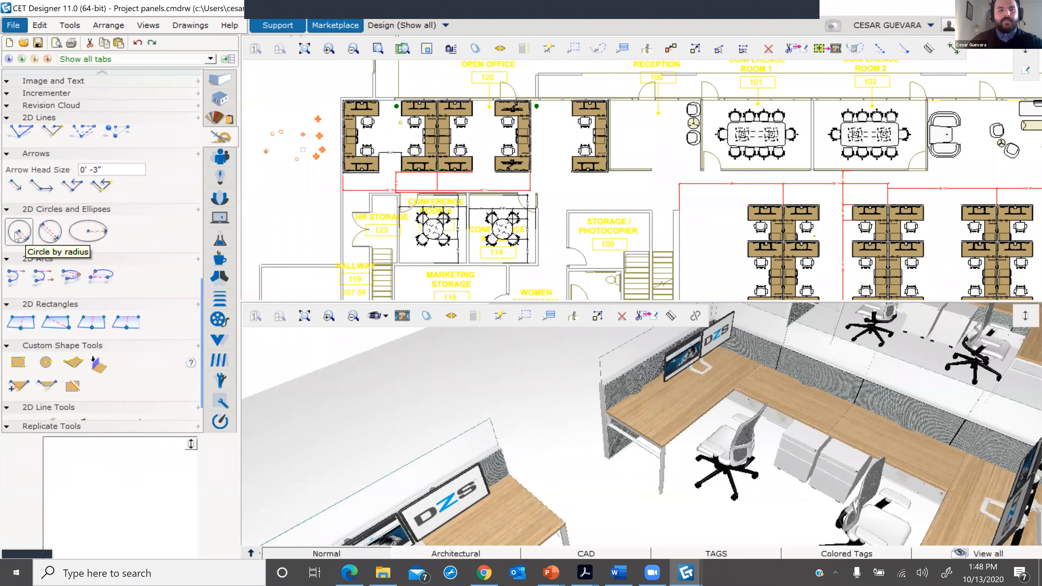
left_click(16, 235)
left_click(266, 151)
scroll(304, 129, "up", 8)
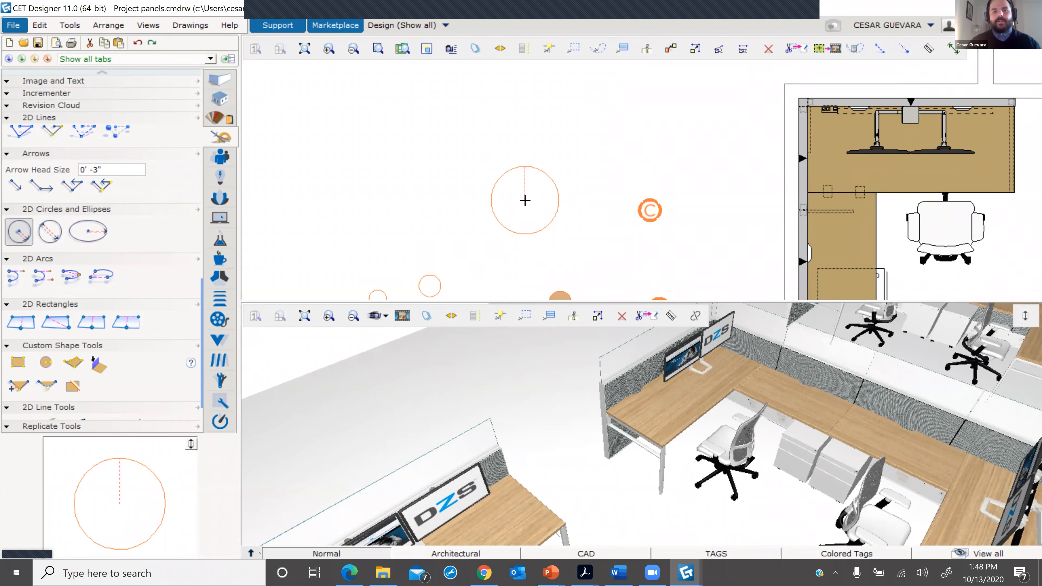
scroll(525, 200, "down", 2)
left_click(507, 162)
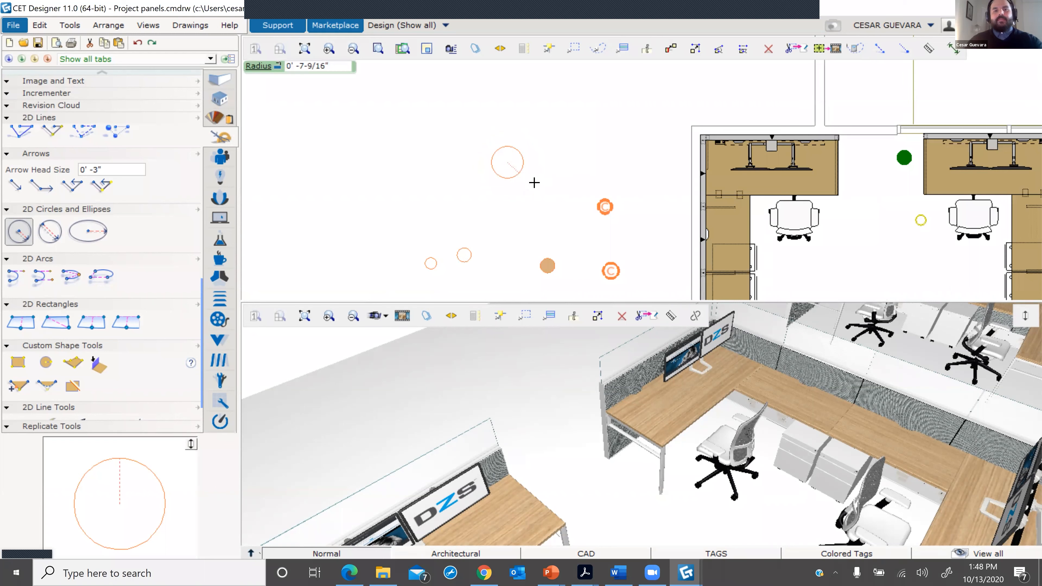
left_click(551, 207)
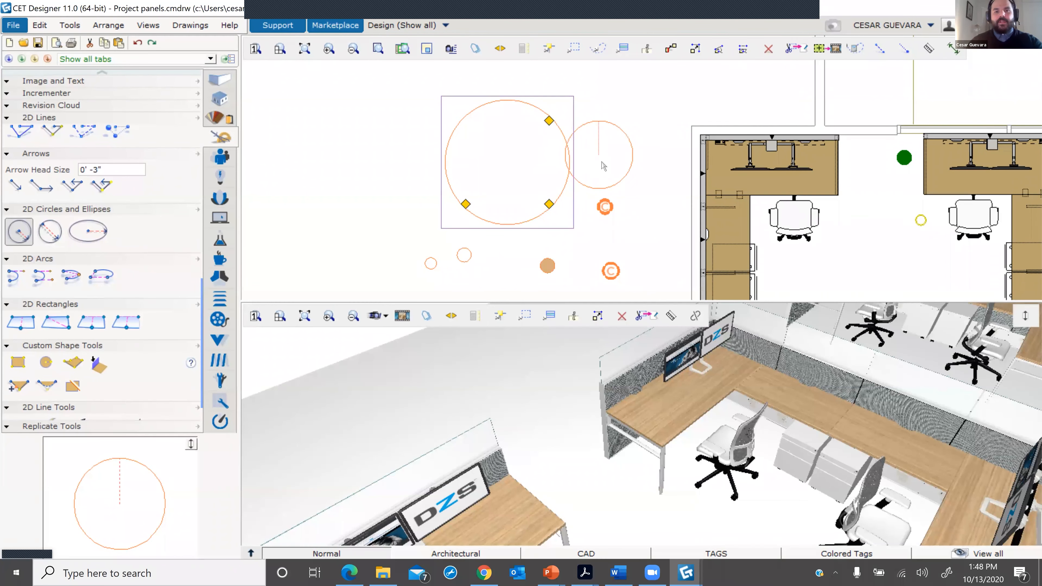
key("Escape")
- Copy the circle onto the two chairs of the first workstation pair in Open Office 120
scroll(602, 161, "down", 2)
middle_click_drag(628, 174, 489, 151)
scroll(482, 156, "down", 1)
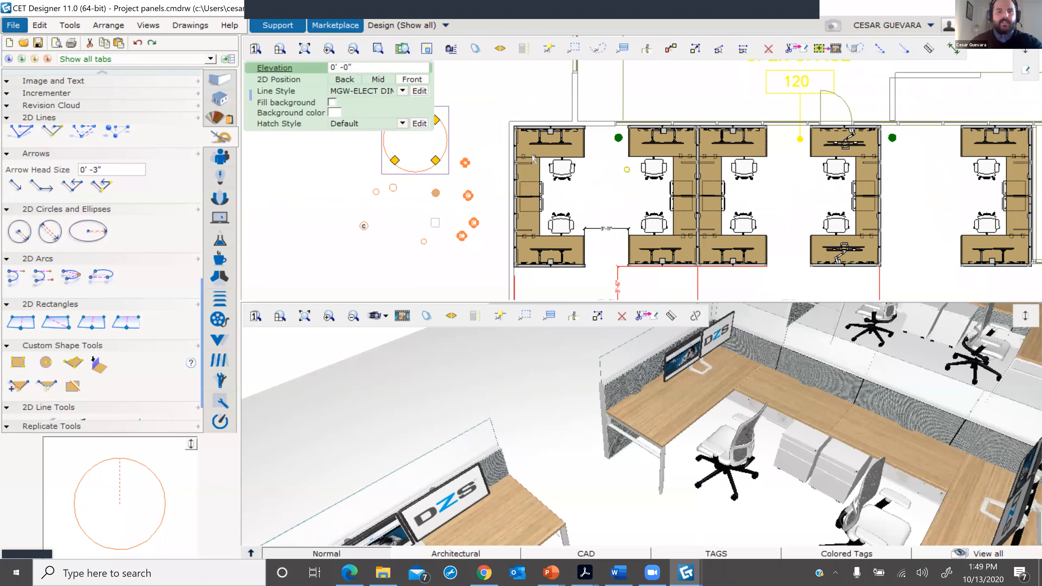
key("ctrl+c")
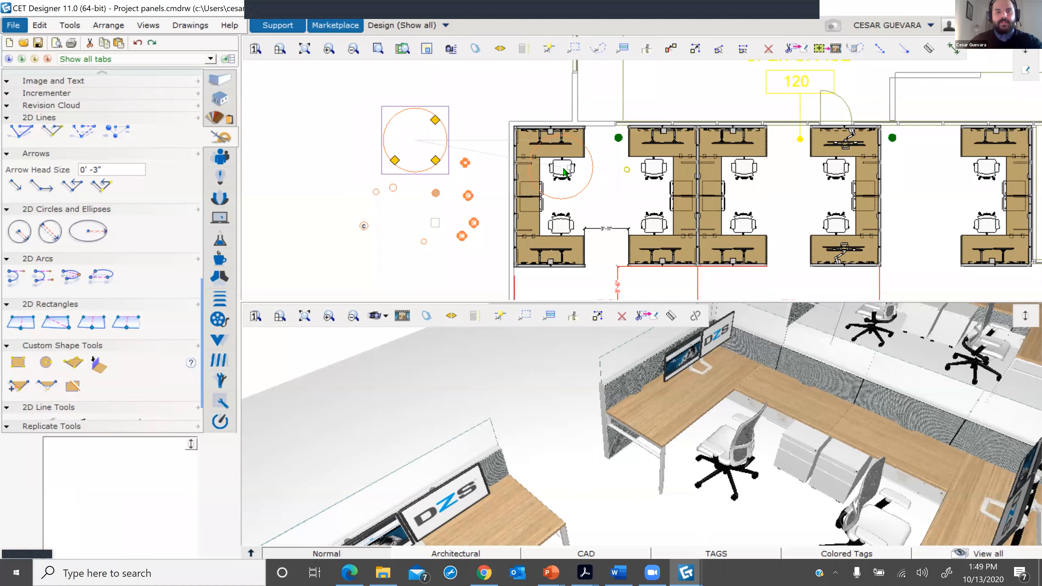
left_click(563, 171)
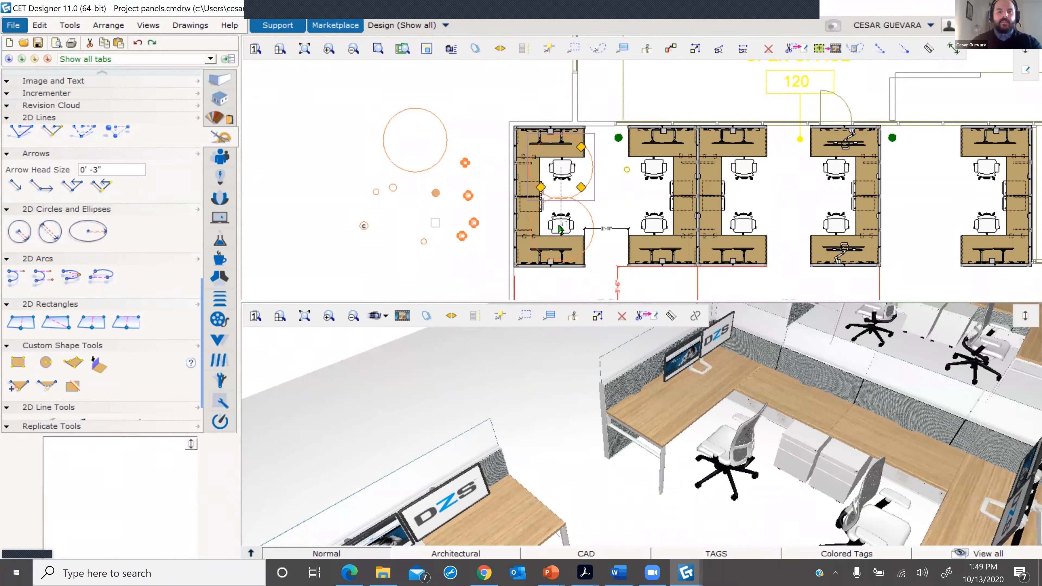
left_click(561, 228)
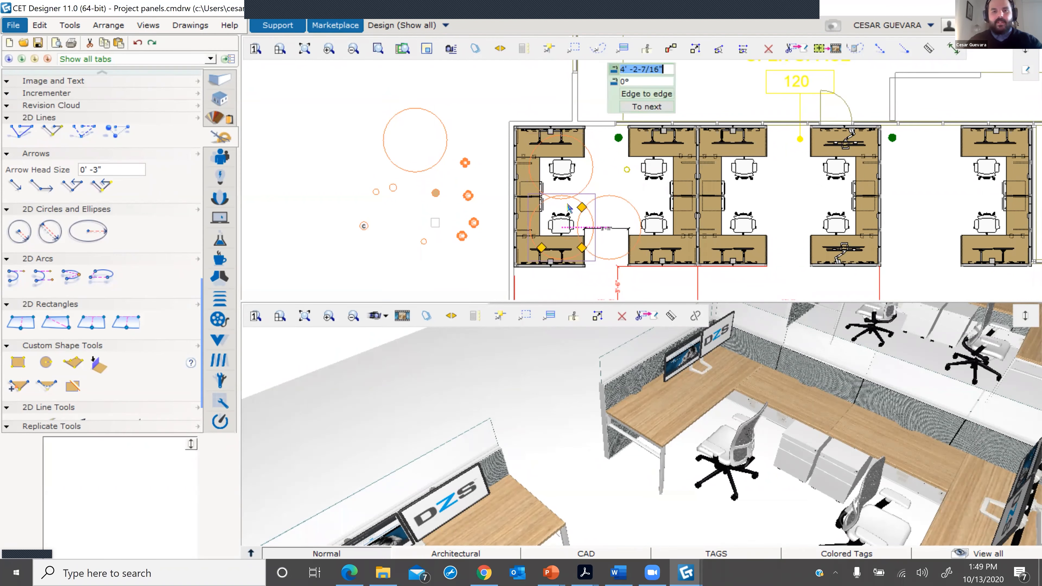
key("Escape")
- Examine how the two distancing circles around the chairs relate to the facing workstations and the aisle between them
middle_click_drag(619, 199, 526, 201)
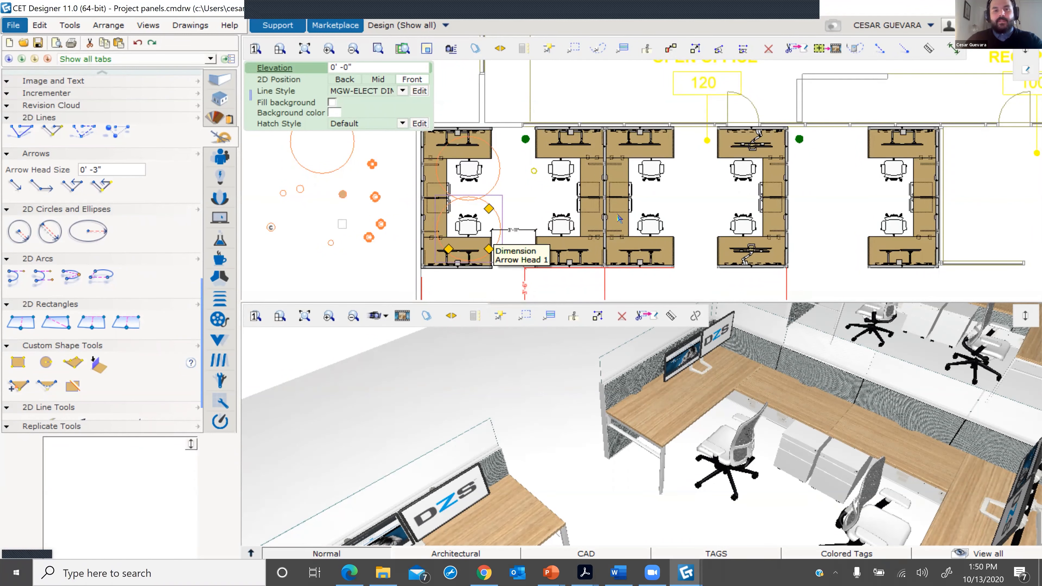
scroll(591, 190, "up", 2)
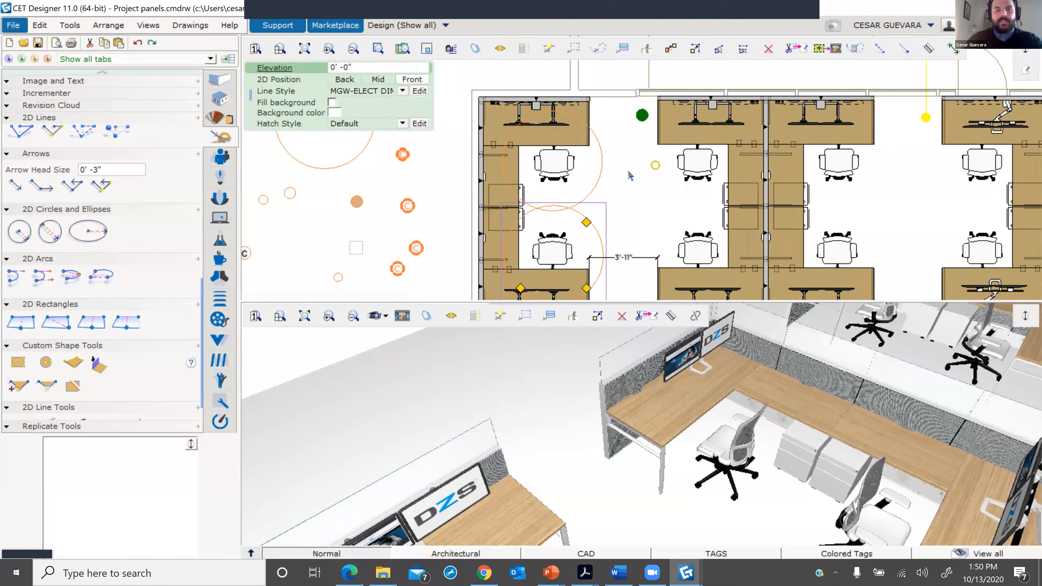
scroll(630, 178, "down", 1)
middle_click_drag(628, 181, 623, 158)
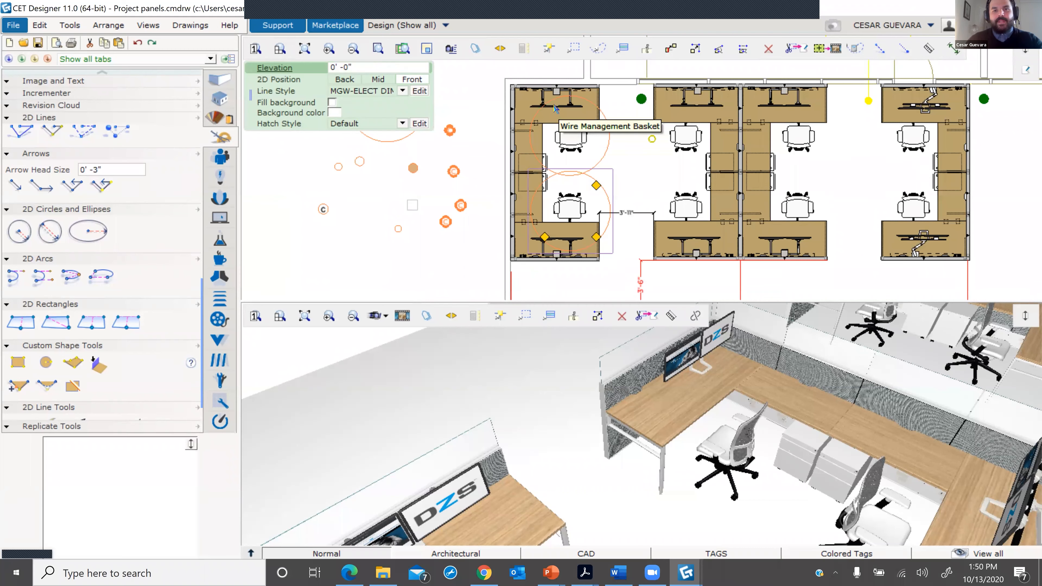
middle_click_drag(779, 267, 993, 238)
scroll(723, 160, "down", 4)
scroll(1026, 146, "up", 3)
scroll(706, 187, "down", 1)
scroll(630, 162, "up", 1)
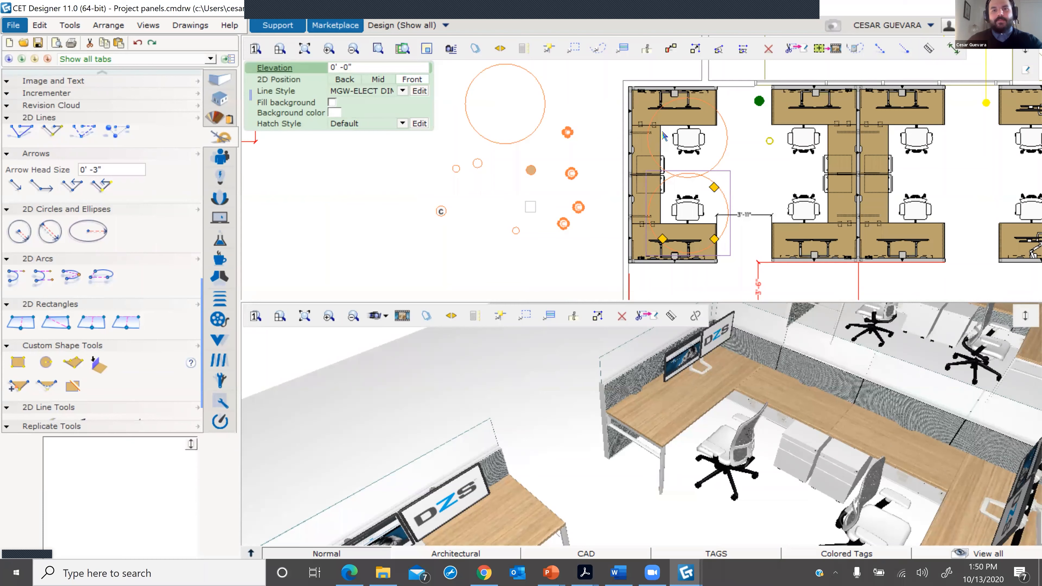
scroll(668, 136, "down", 1)
middle_click_drag(669, 135, 609, 129)
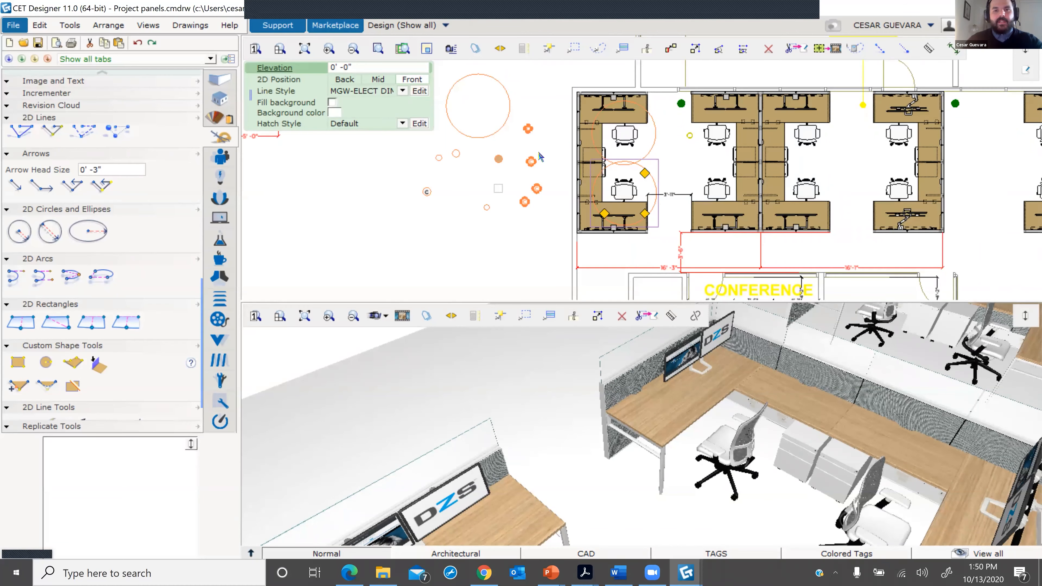
scroll(539, 155, "down", 2)
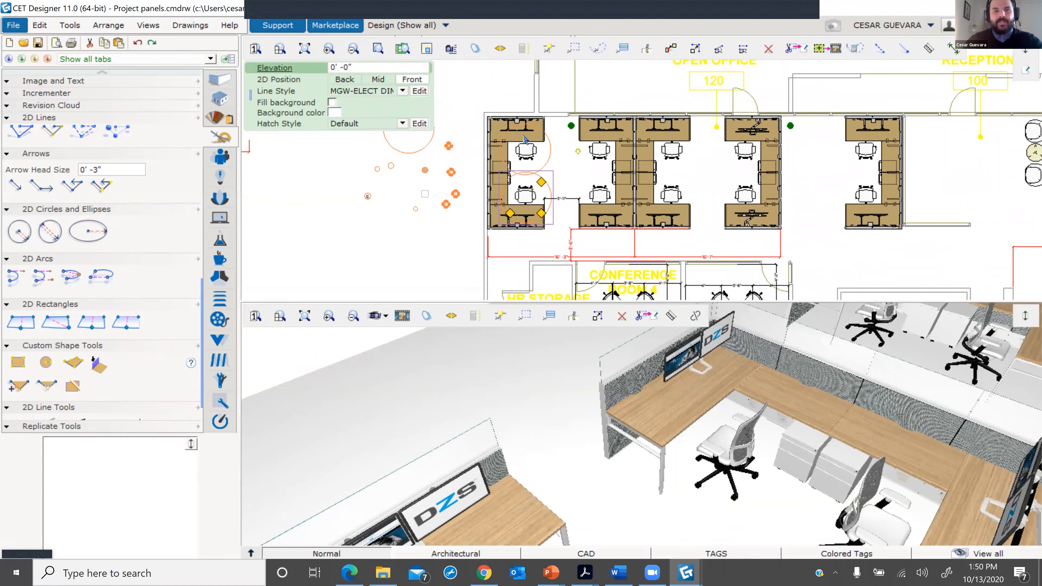
scroll(525, 139, "up", 2)
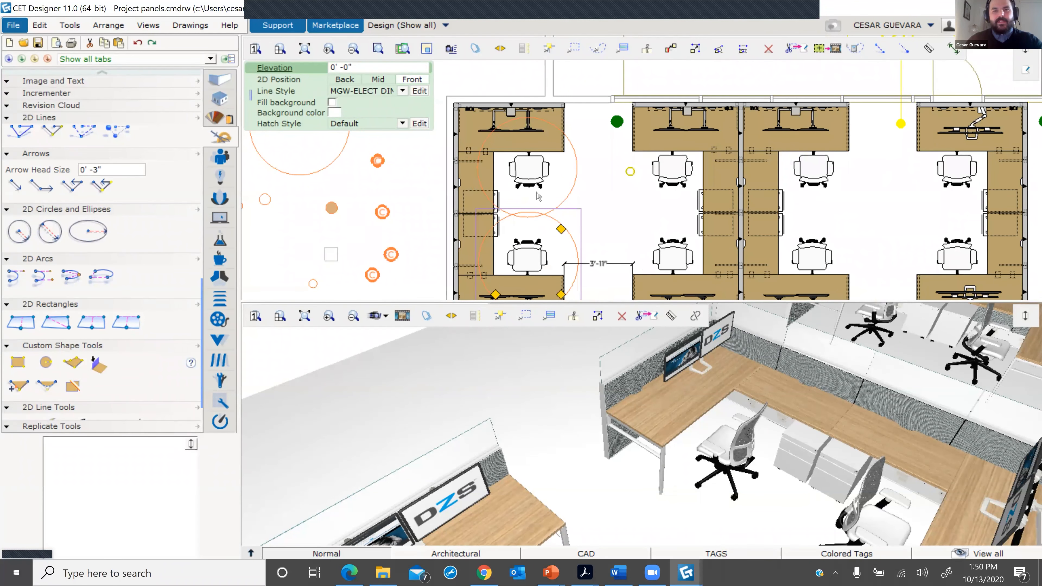
scroll(560, 189, "down", 2)
scroll(582, 211, "up", 2)
scroll(582, 211, "down", 1)
scroll(587, 191, "down", 1)
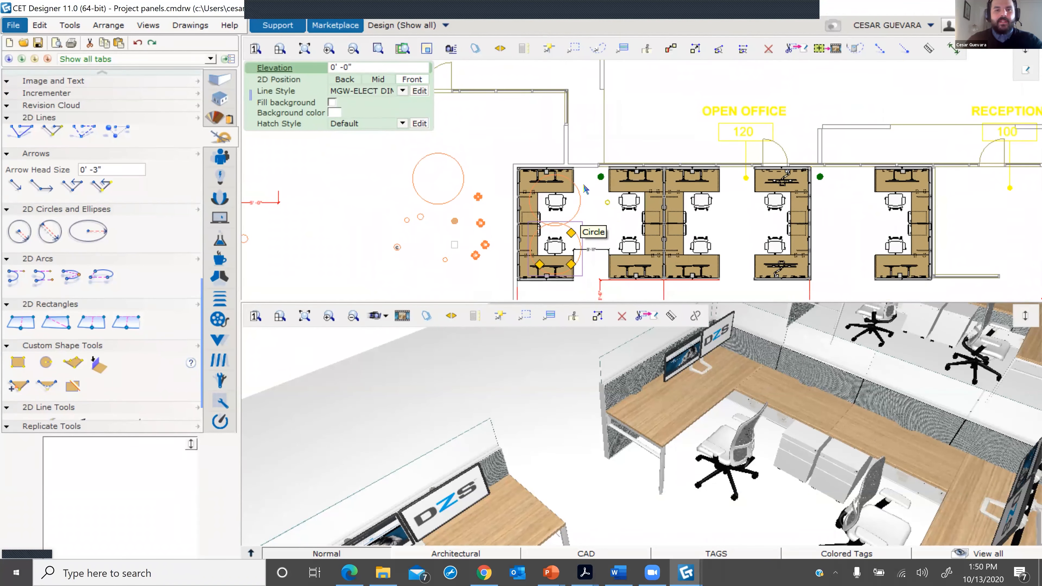
scroll(588, 188, "down", 2)
scroll(586, 185, "up", 2)
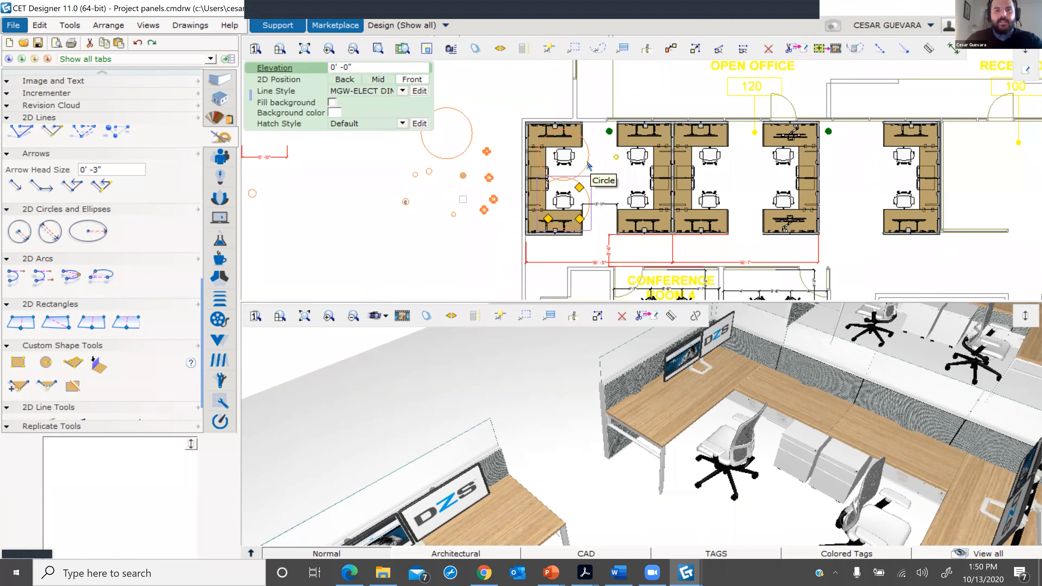
- Look over the workstation clusters in the rest of the floor plan and return to the circled desks
scroll(613, 185, "down", 4)
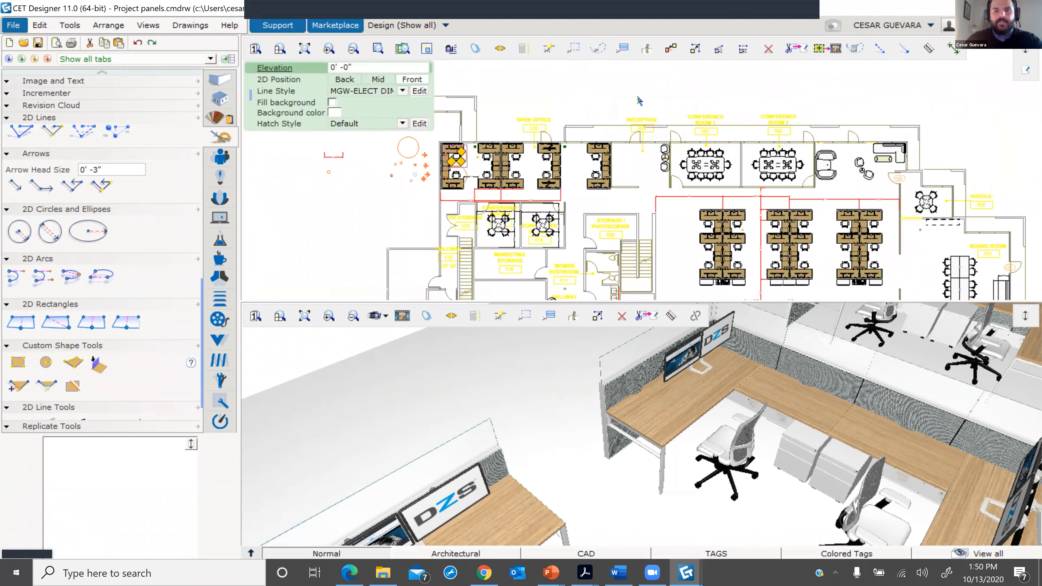
middle_click_drag(776, 289, 599, 125)
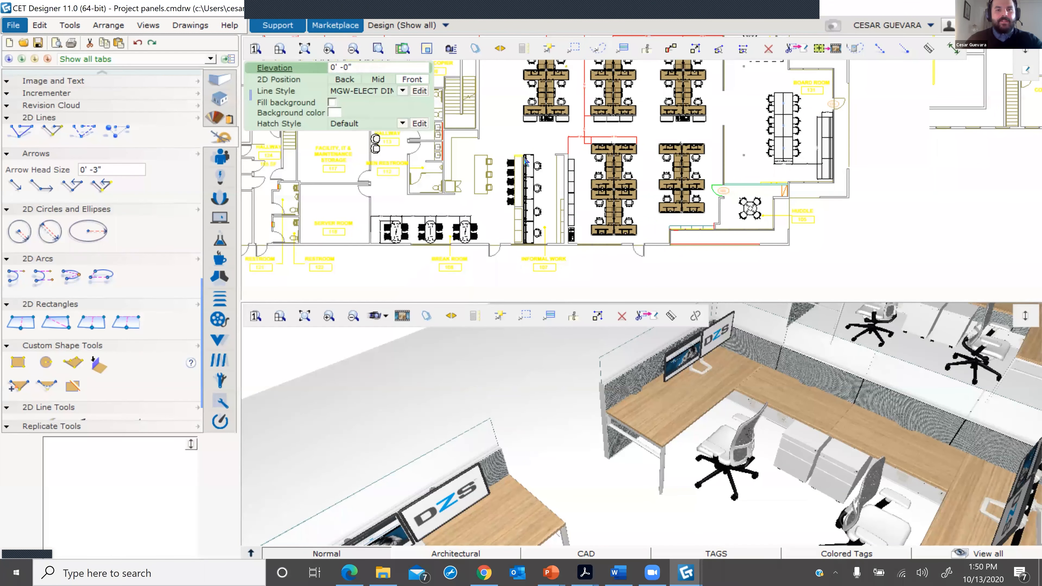
middle_click_drag(663, 197, 832, 262)
scroll(530, 154, "up", 5)
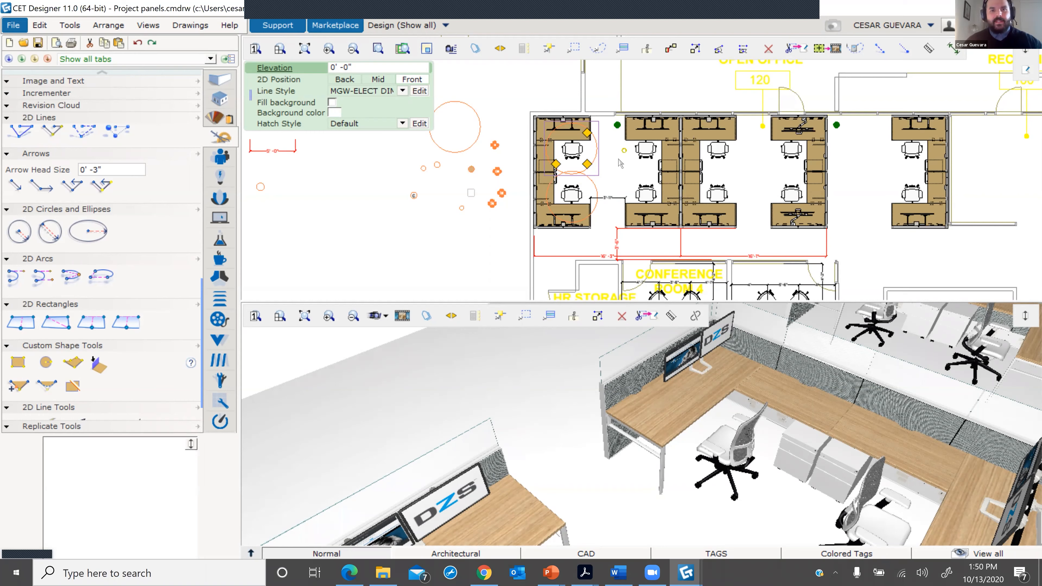
scroll(614, 170, "up", 1)
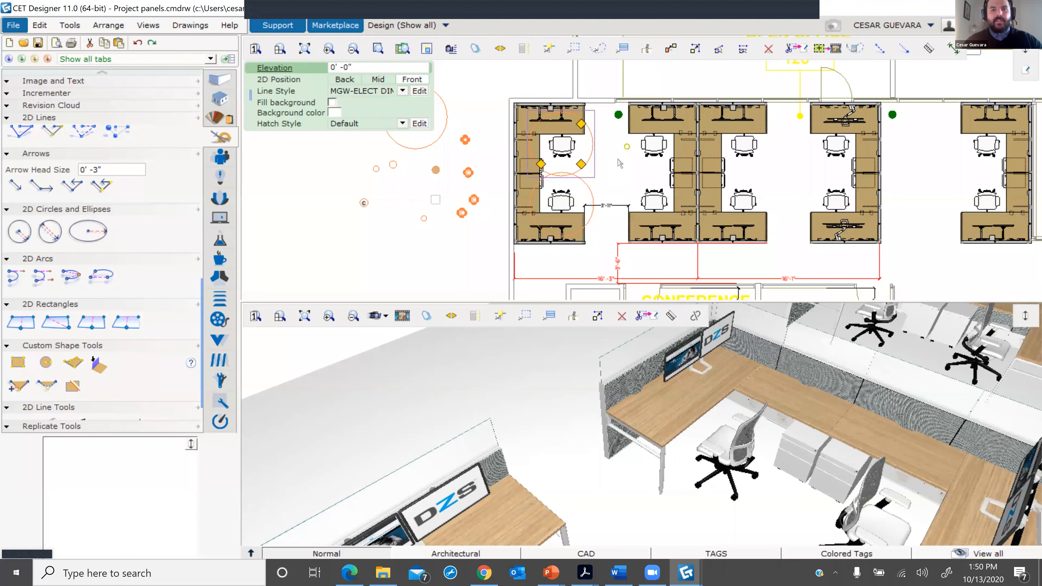
scroll(542, 145, "down", 2)
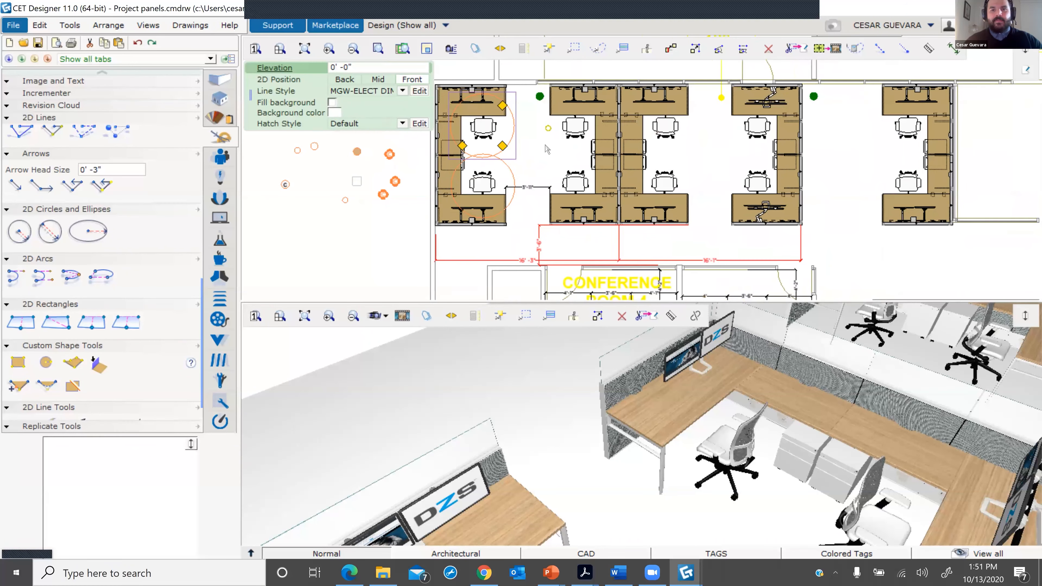
middle_click_drag(728, 172, 704, 173)
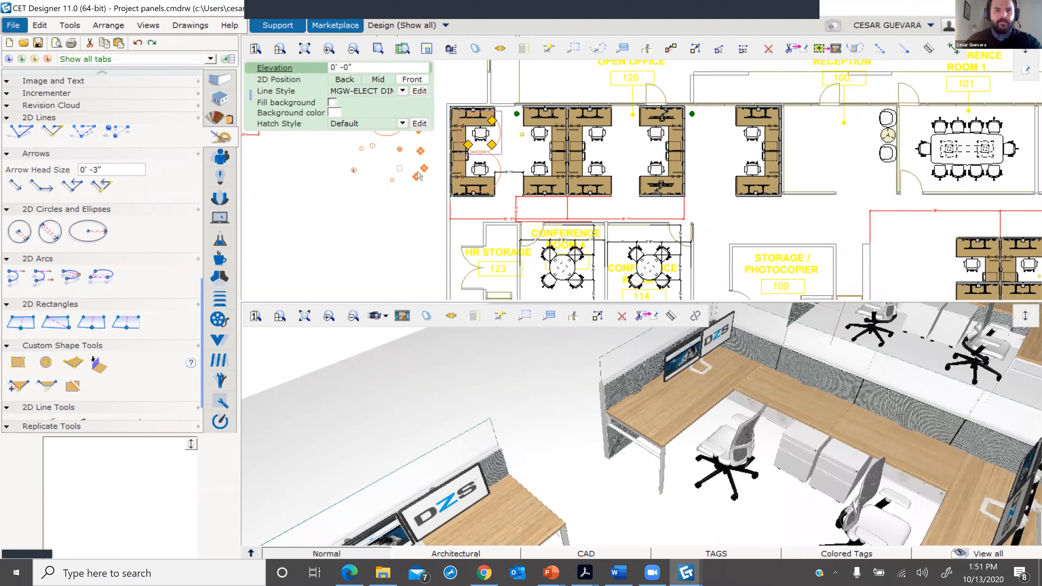
- Switch to the PowerPoint slide show and advance past the Covid Plans slide to the Saving Drawings instructions
left_click(550, 572)
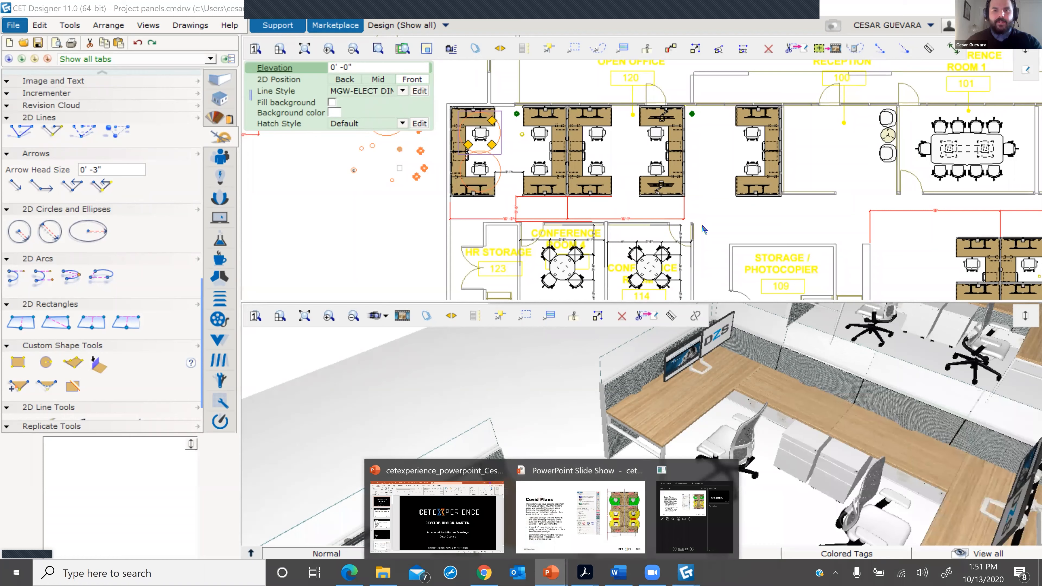
left_click(581, 517)
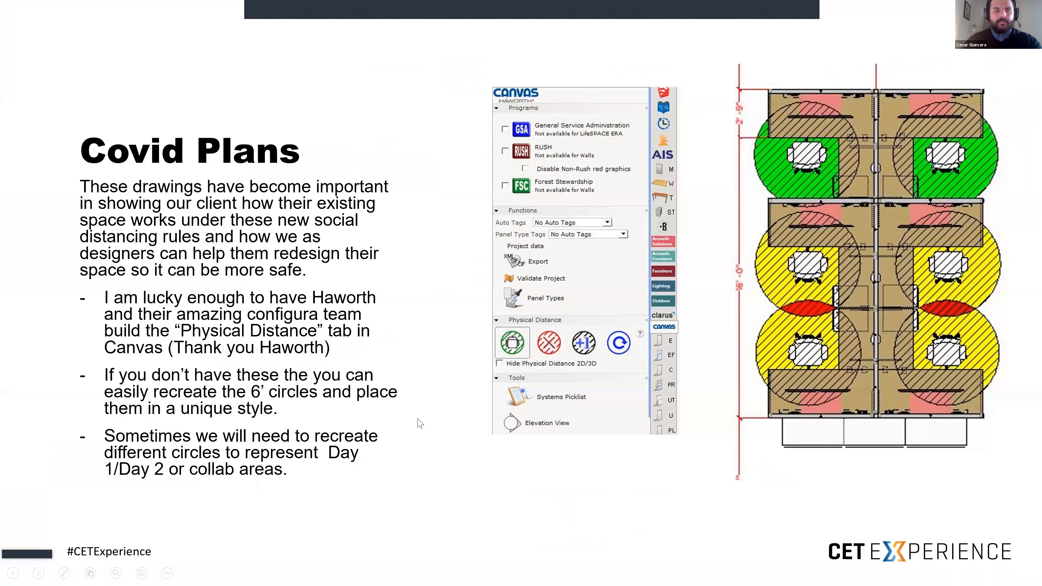
scroll(431, 390, "down", 2)
scroll(432, 390, "up", 1)
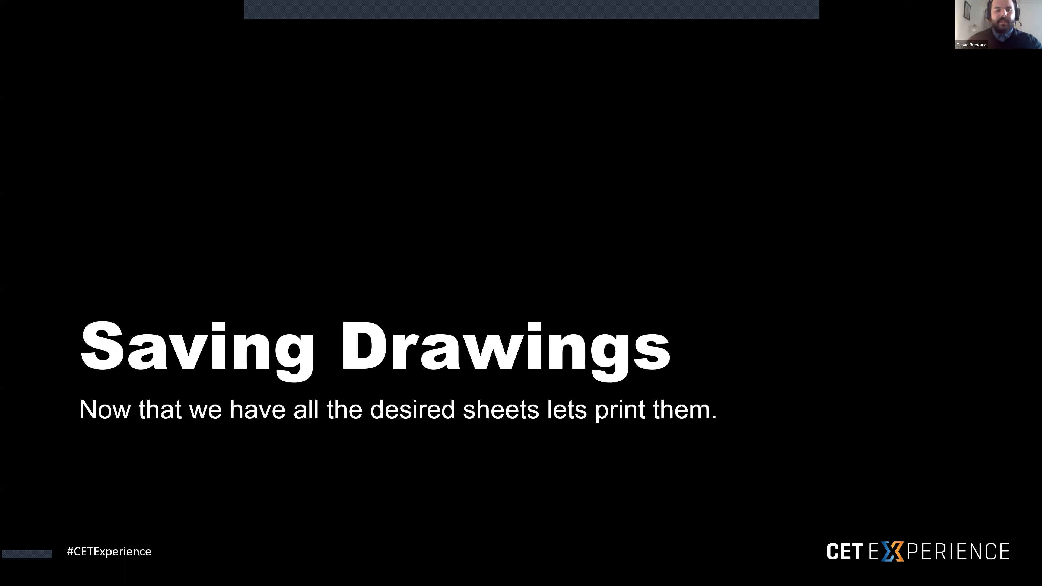
left_click(539, 212)
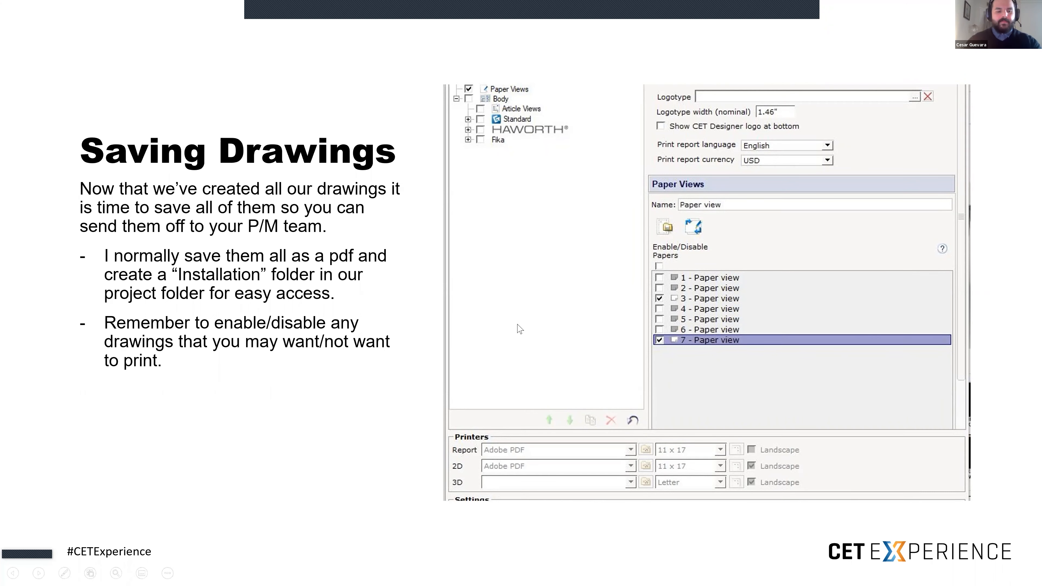
- Switch back to CET Designer, go to the paper views and open the CET Report settings for the Paper Views section
key("super")
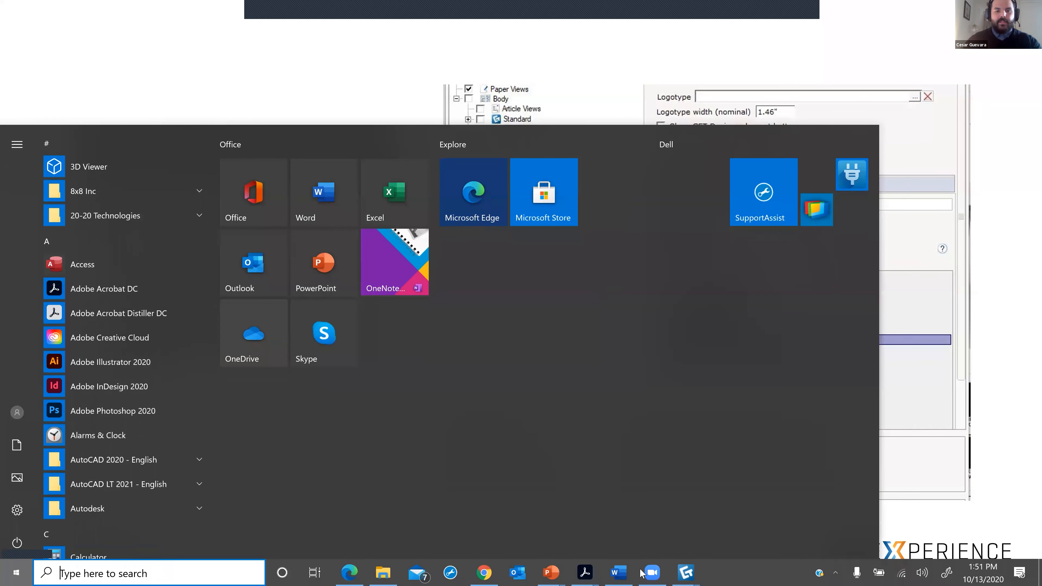
left_click(681, 571)
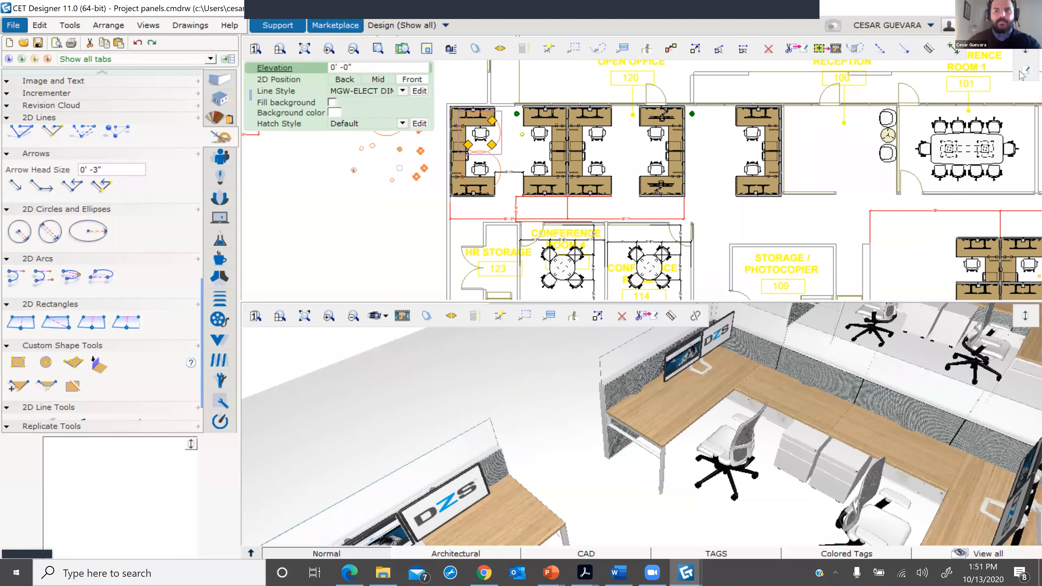
left_click(1025, 50)
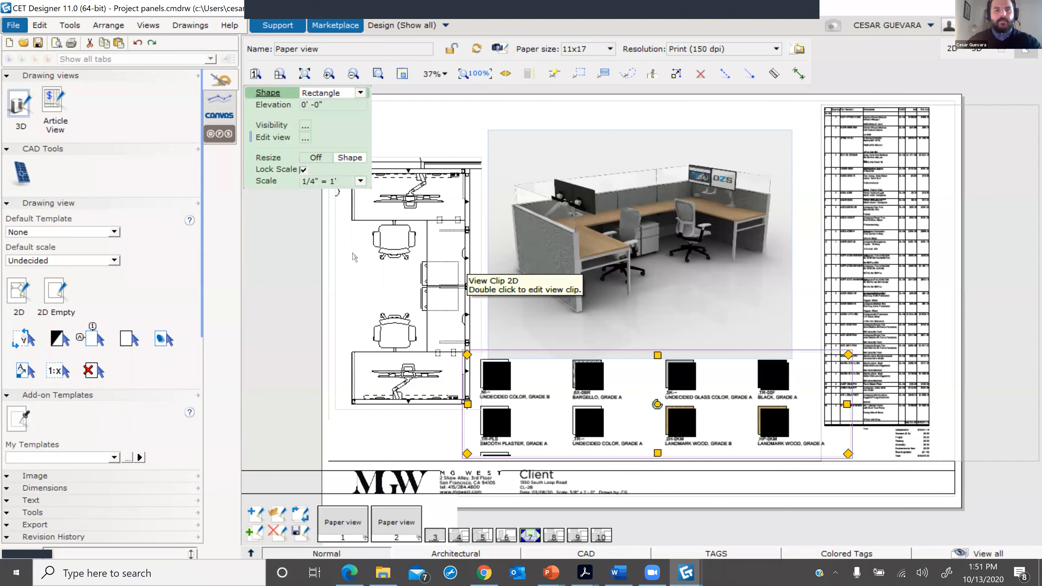
left_click(312, 247)
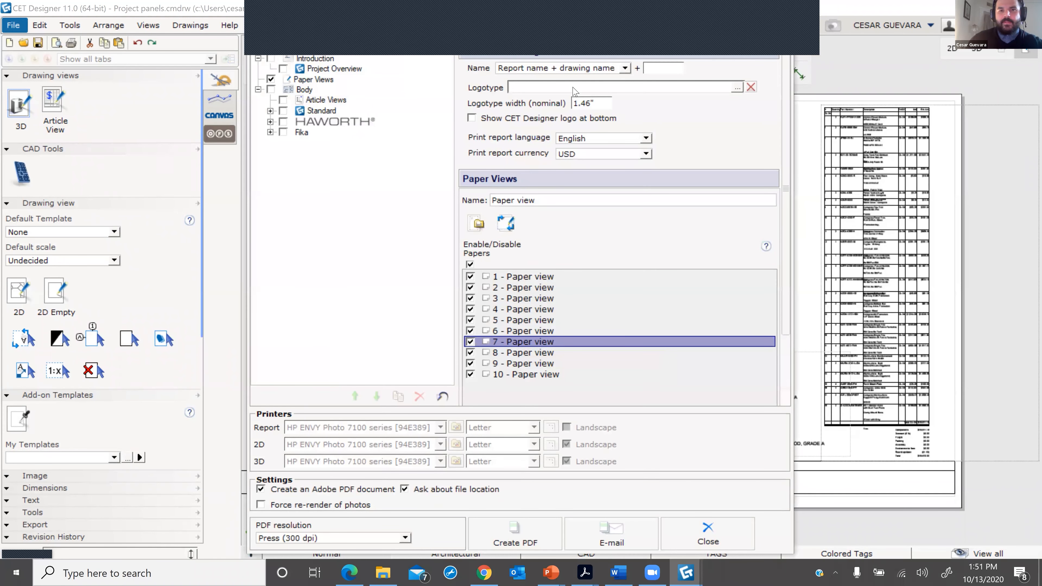
- Disable 3 - Paper view in the report's list of papers, enable it again and close the report settings
left_click(470, 299)
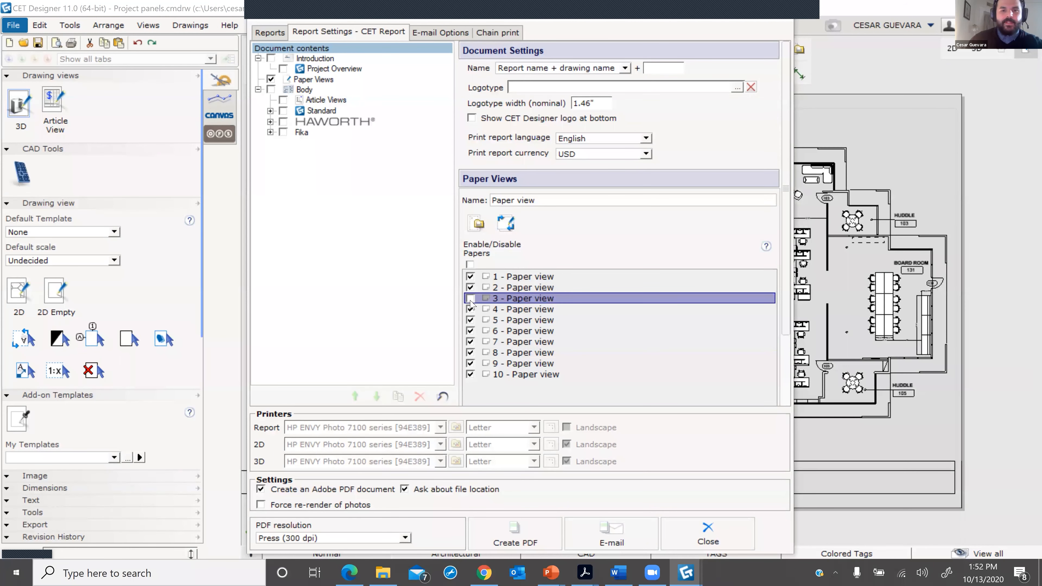
left_click(471, 299)
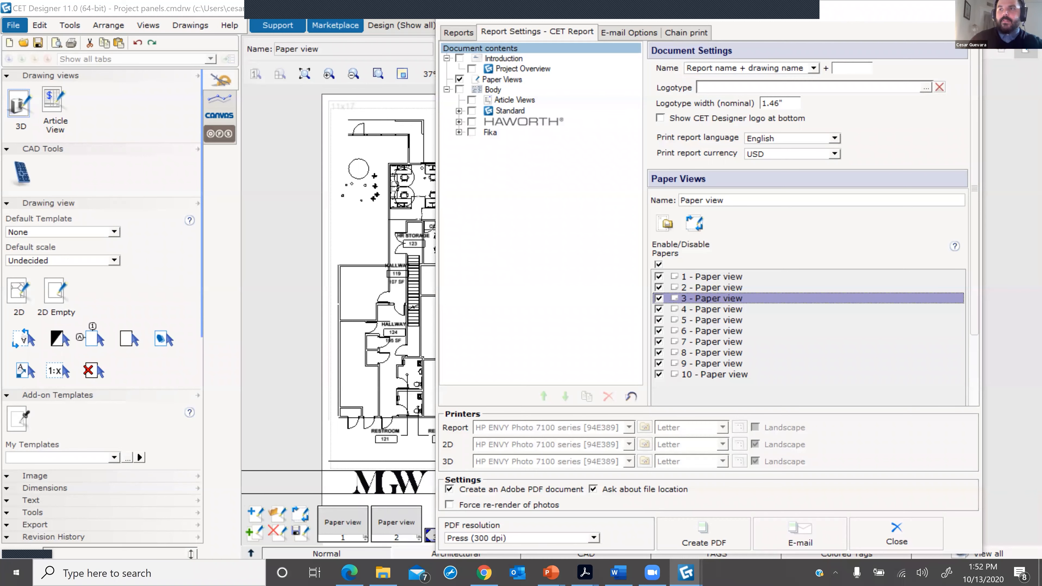
key("Escape")
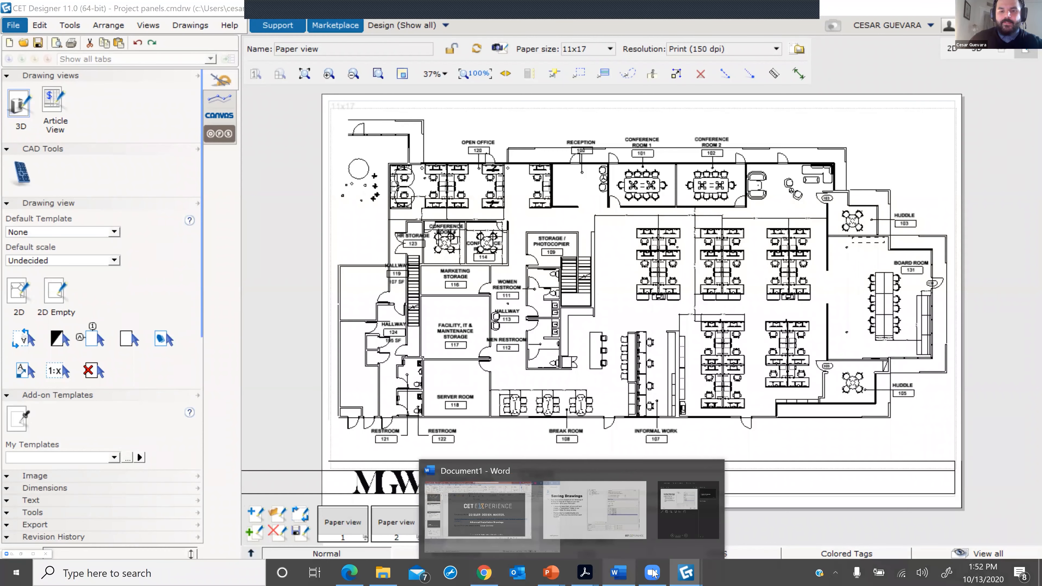
- Switch to Adobe Acrobat, bring up CET Report Project panels.pdf and zoom out to 12.5% to fit the whole first page
mouse_move(654, 574)
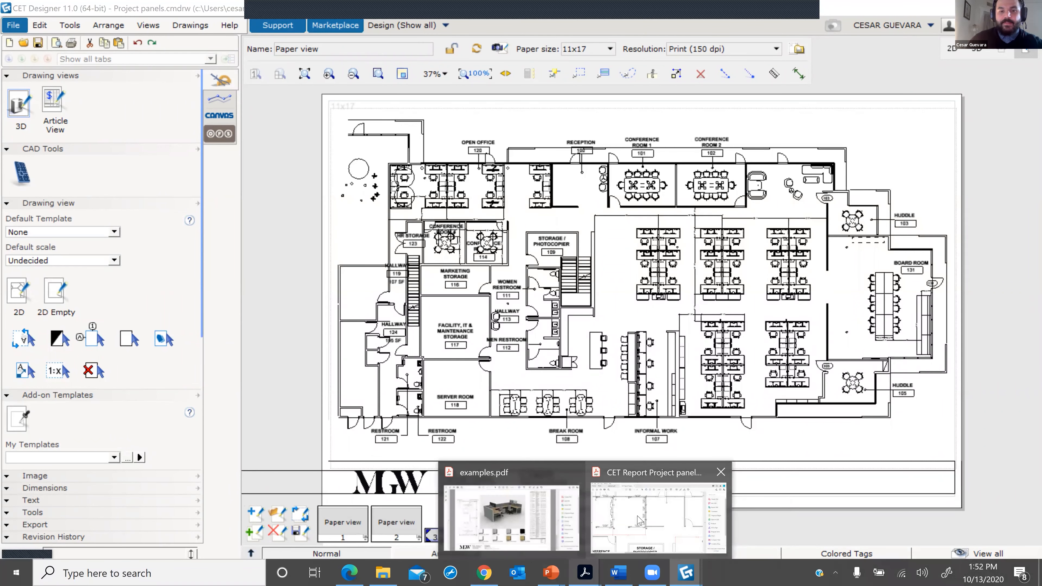
left_click(588, 544)
key("ctrl+Tab")
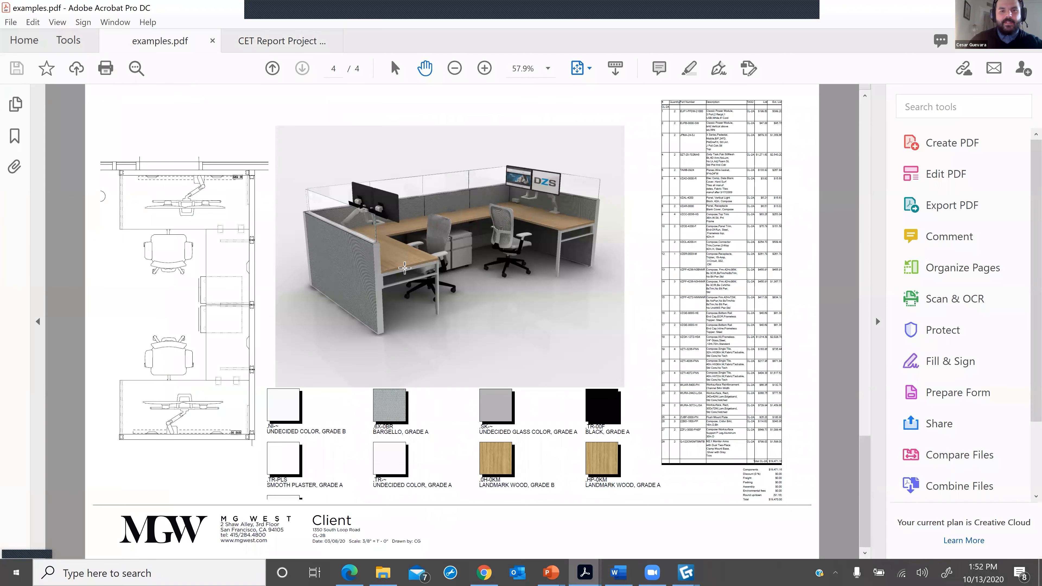
left_click(277, 41)
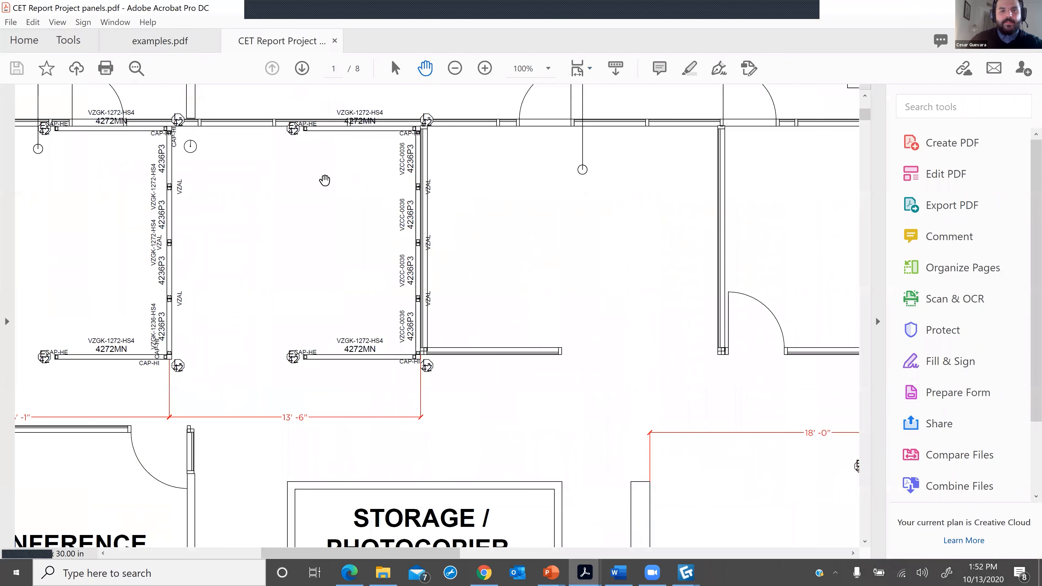
left_click(456, 69)
left_click(457, 70)
left_click(457, 69)
left_click(457, 69)
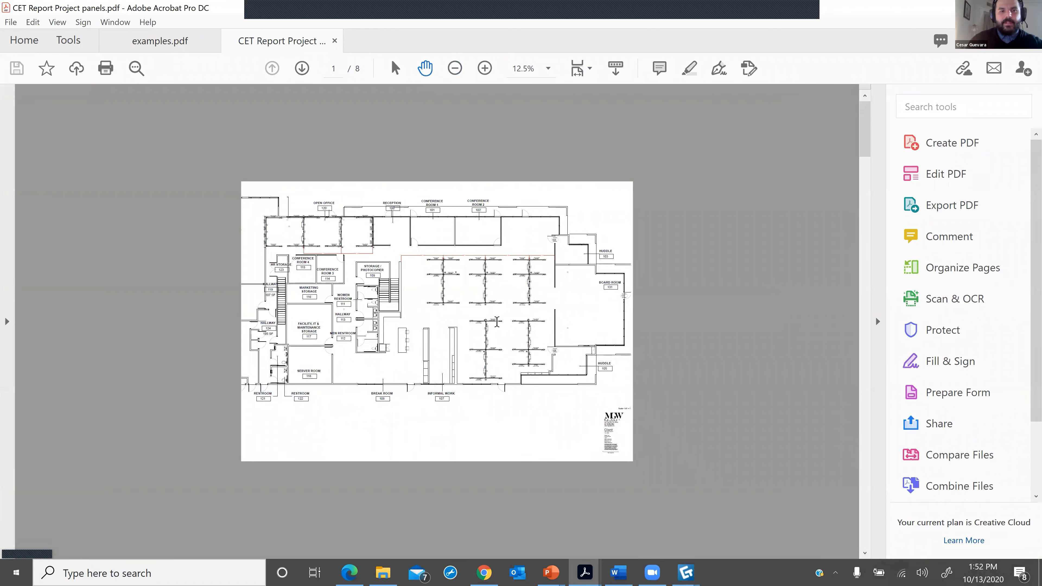
- Review the report PDF through page 8, enlarging the pages to 33.3% from the third page onward
scroll(497, 322, "down", 1)
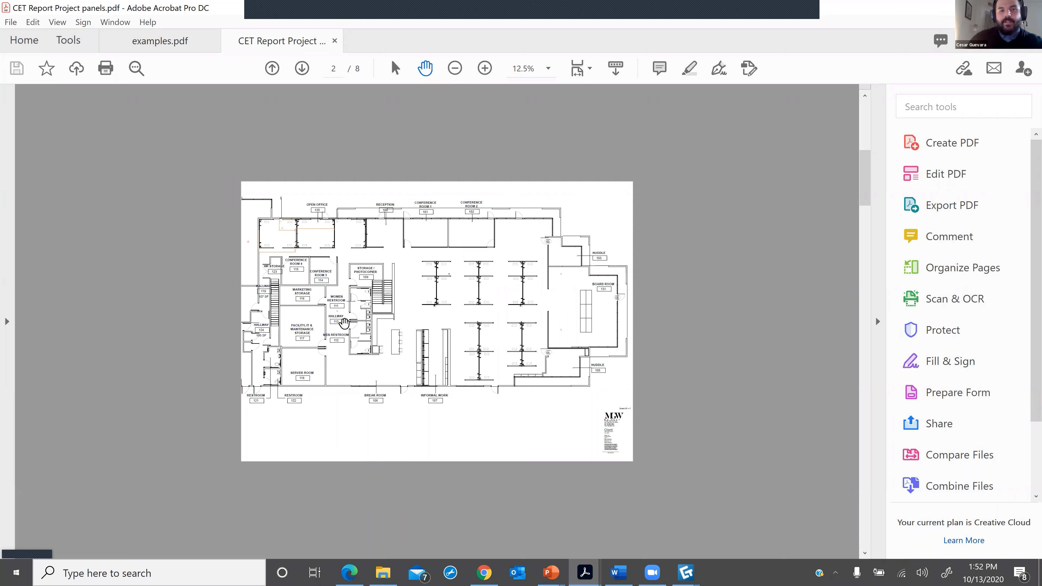
scroll(440, 292, "down", 2)
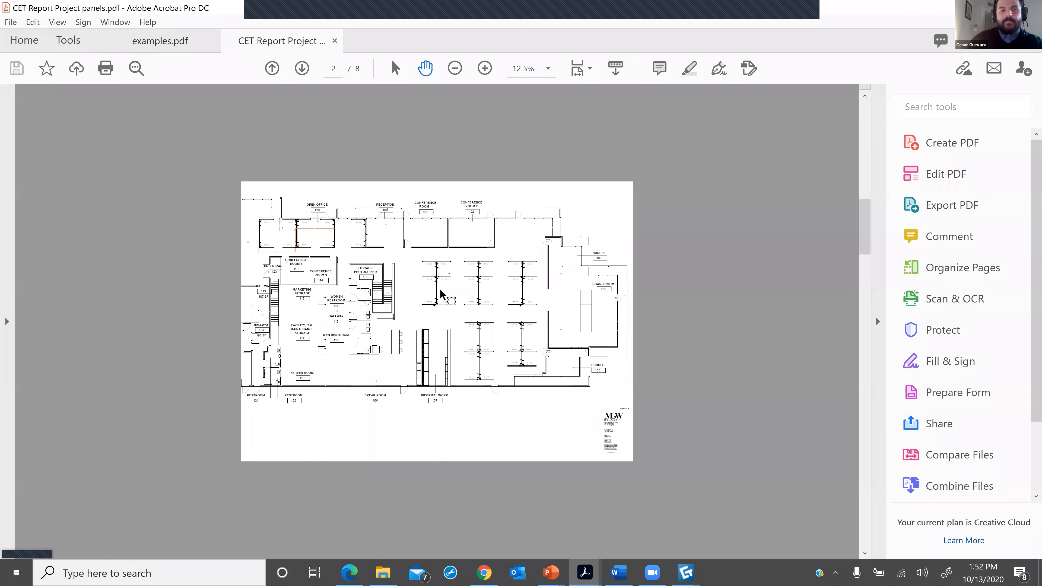
scroll(441, 294, "up", 1)
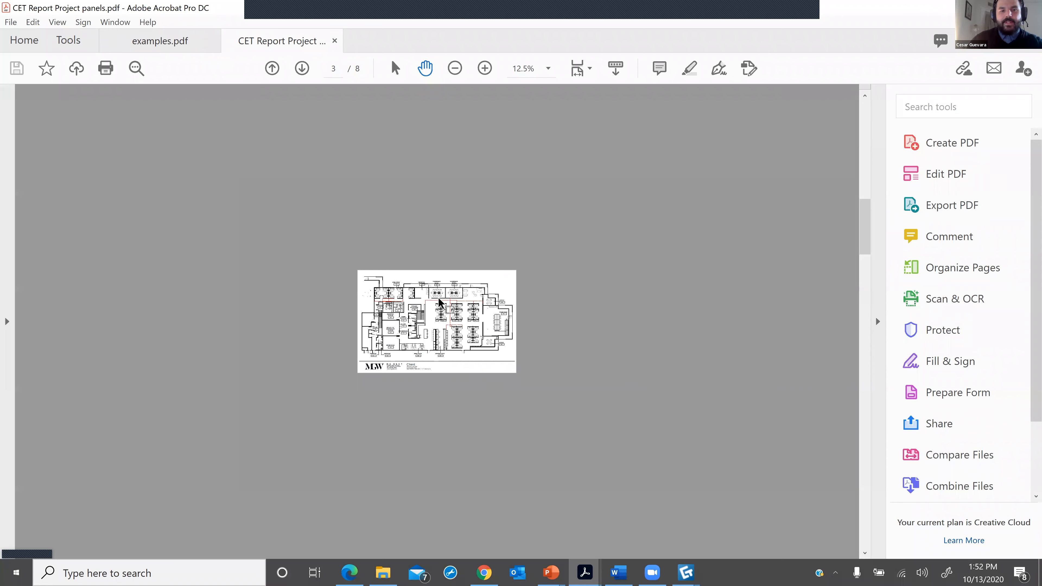
left_click(484, 68)
left_click(484, 68)
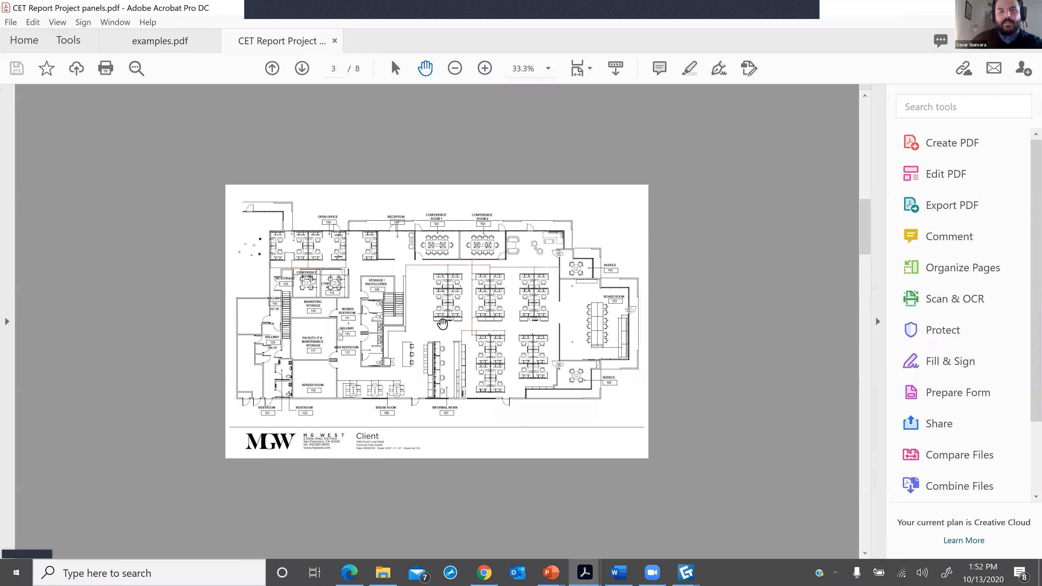
scroll(442, 324, "down", 1)
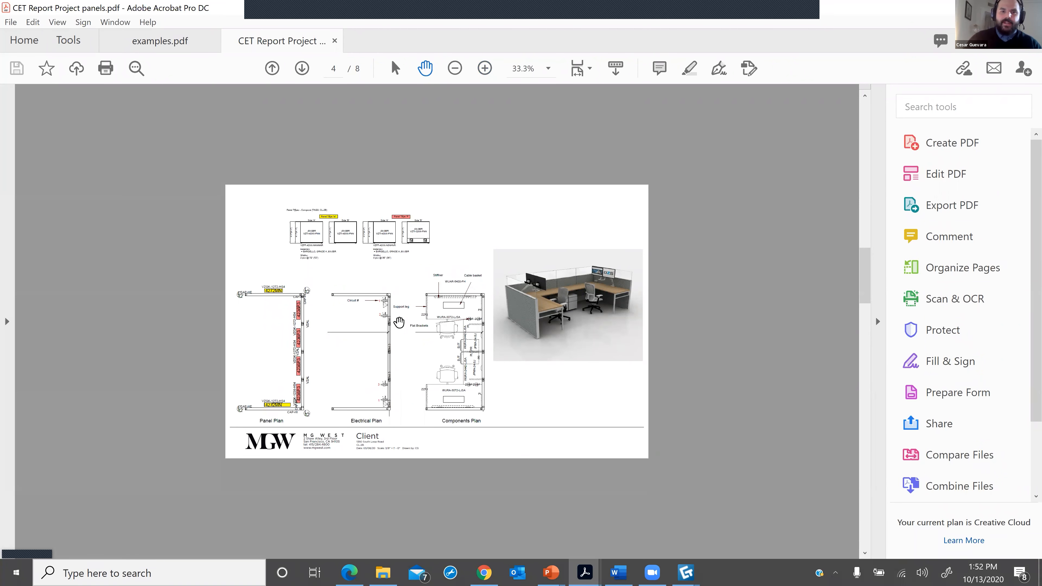
scroll(399, 322, "down", 1)
scroll(399, 323, "down", 1)
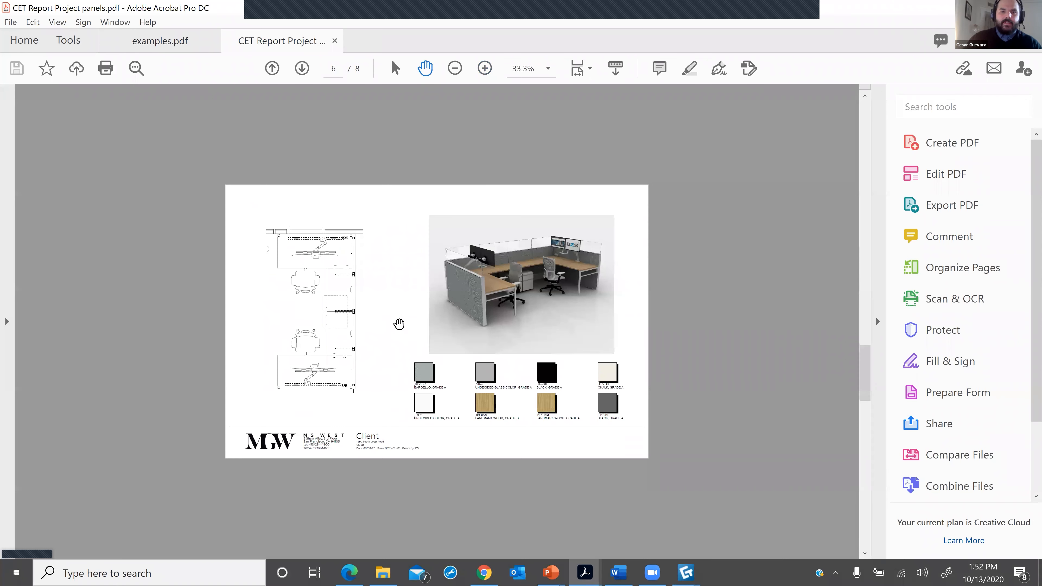
scroll(398, 324, "down", 2)
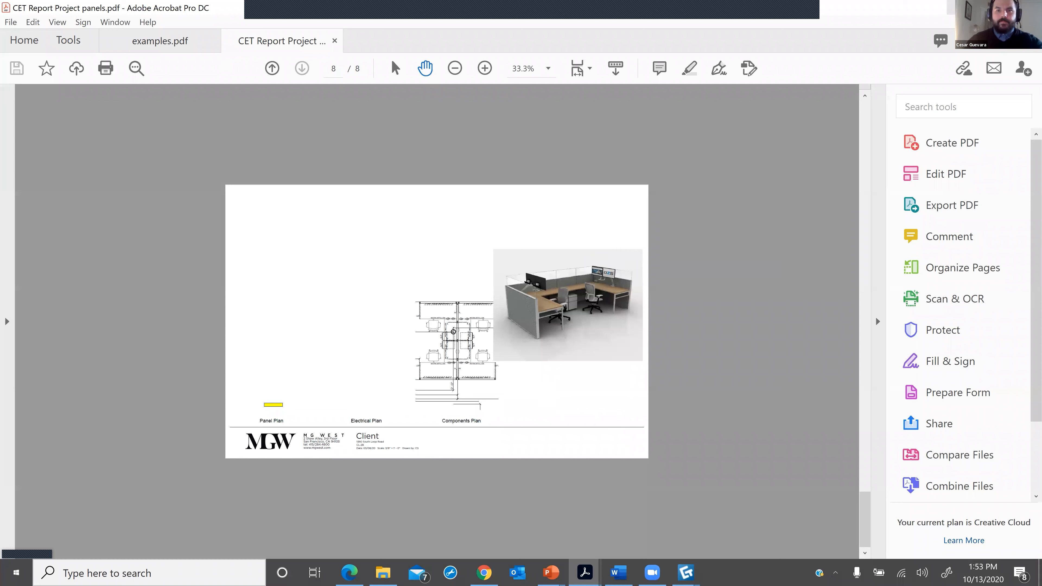
- Switch to the PowerPoint slide show and advance from Saving Drawings to the Export Drawings instructions
left_click(677, 573)
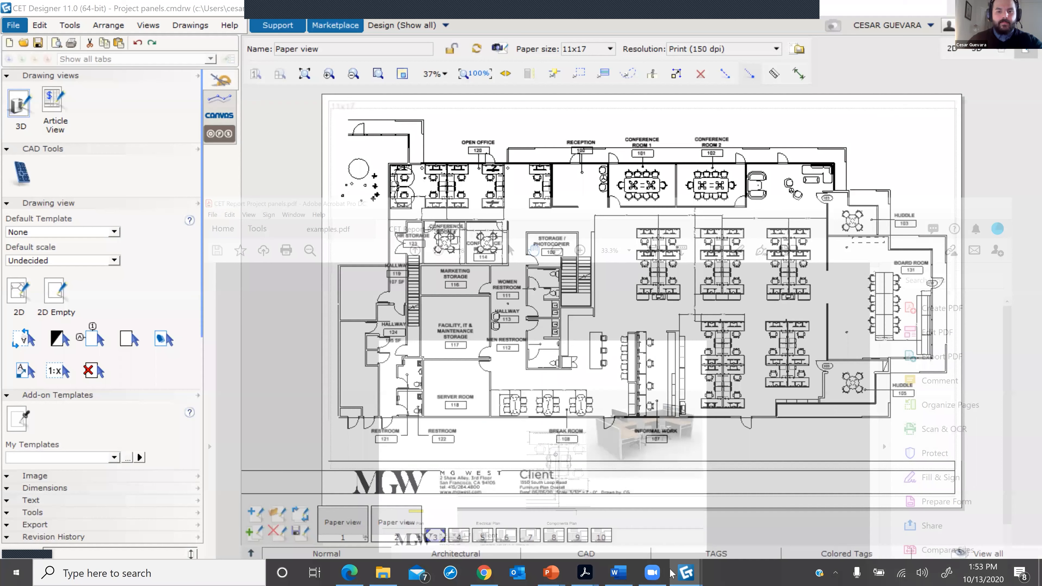
left_click(550, 573)
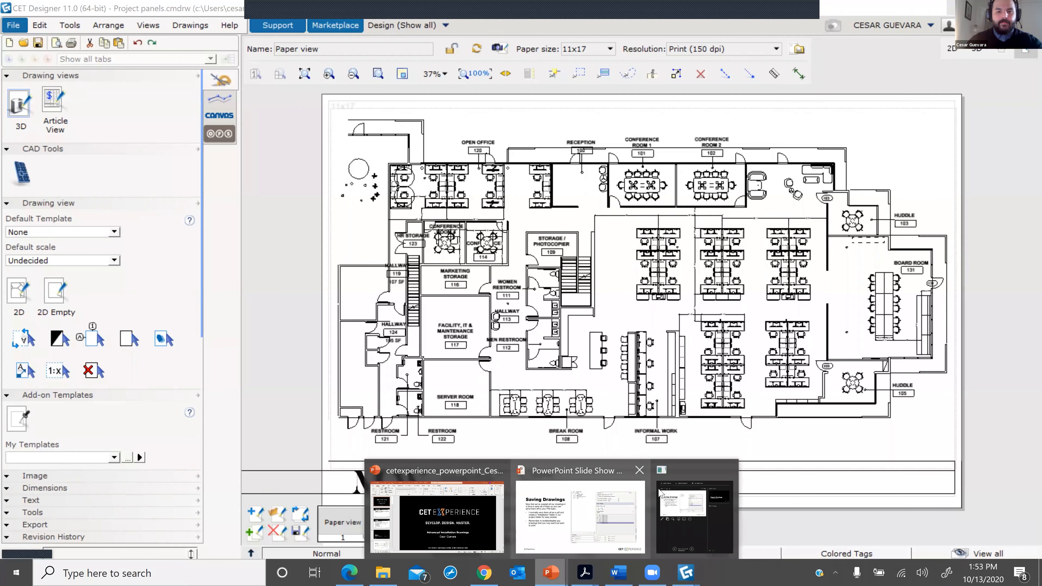
left_click(596, 483)
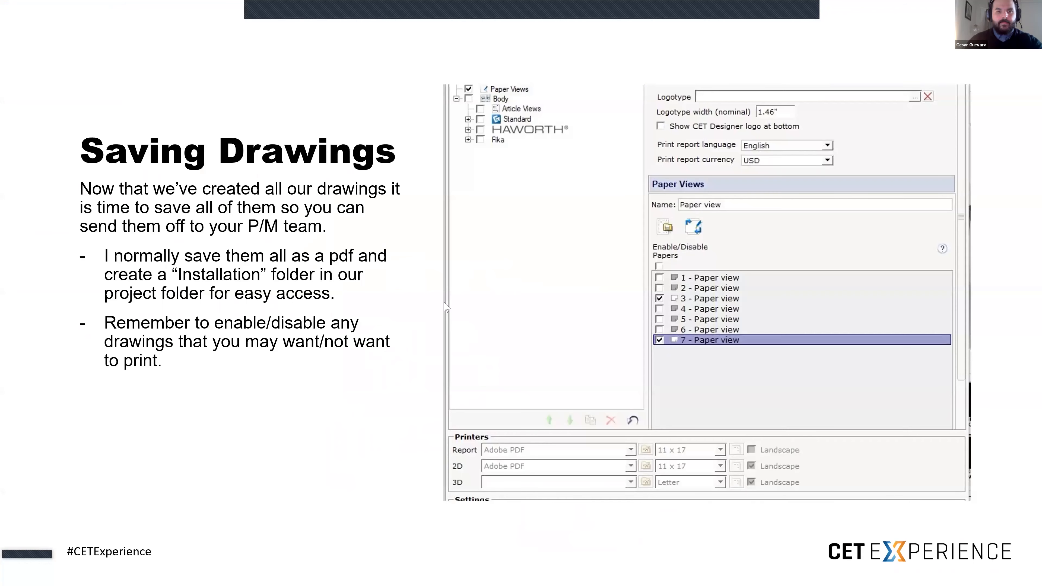
left_click(443, 306)
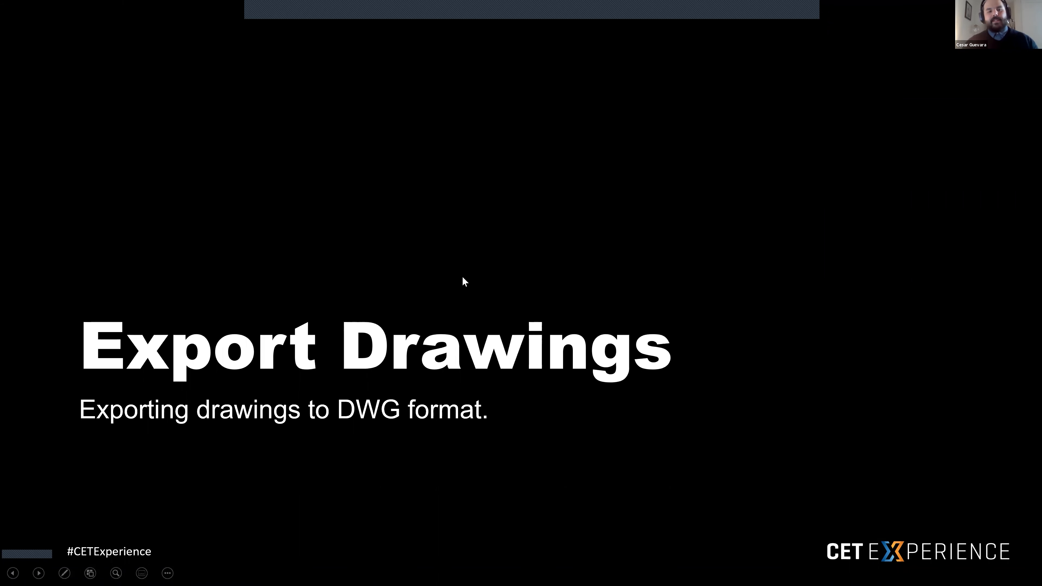
left_click(333, 261)
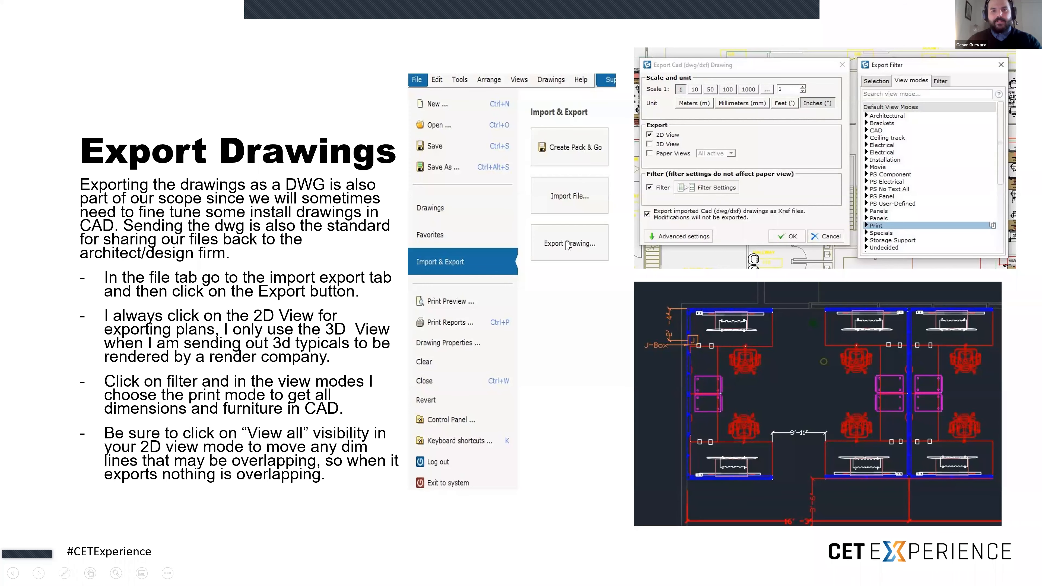
- Switch to CET Designer, leave the paper views for the 2D and 3D drawing views, and bring up the Haworth Compose tools
key("super")
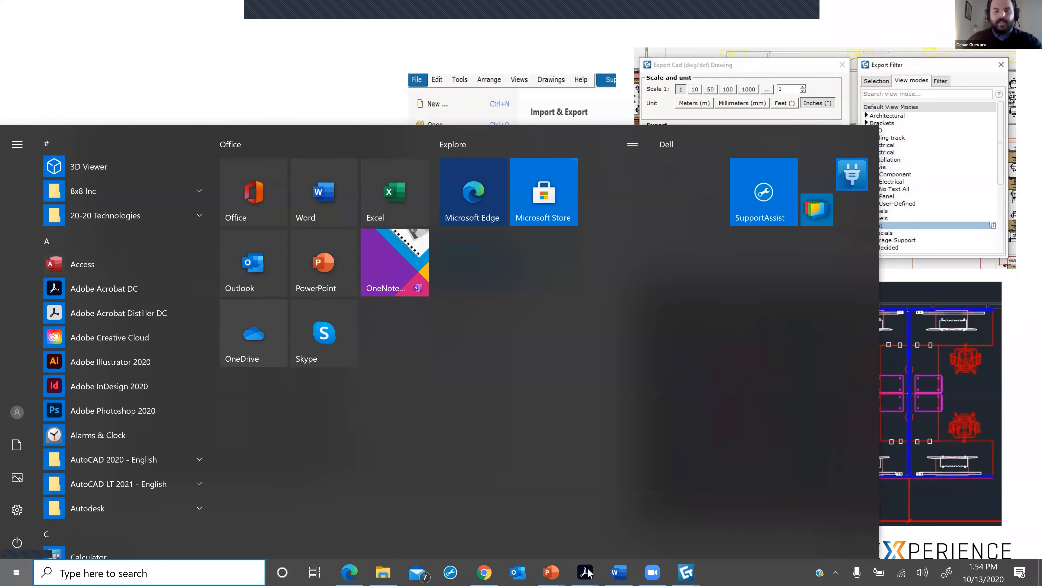
mouse_move(689, 574)
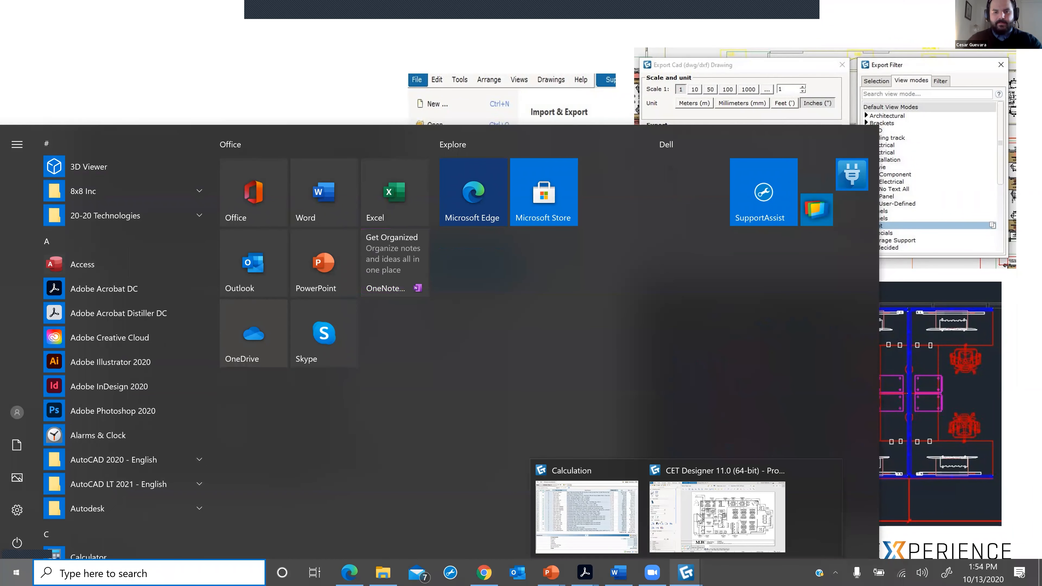
left_click(704, 509)
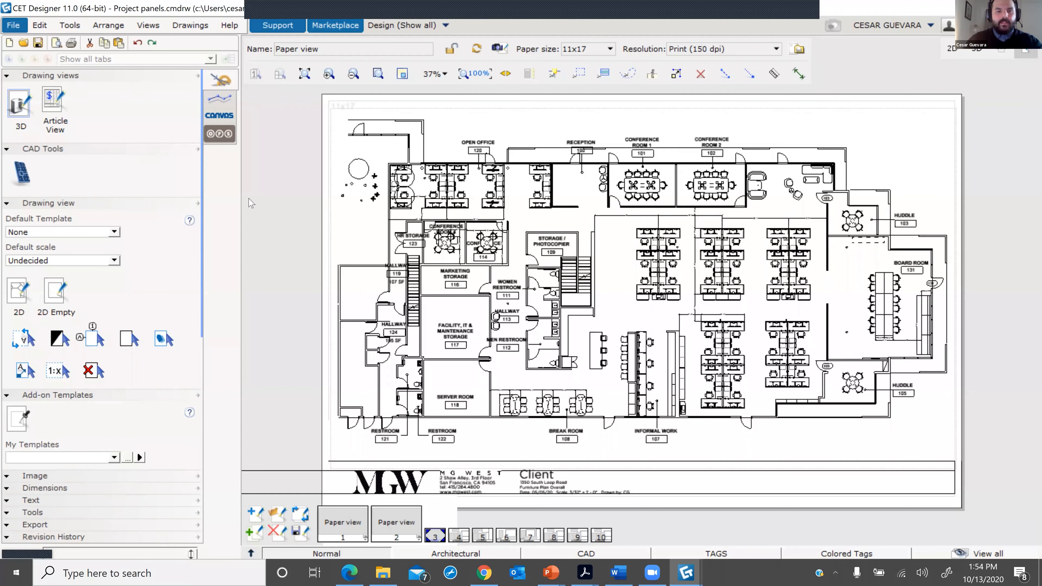
left_click(993, 50)
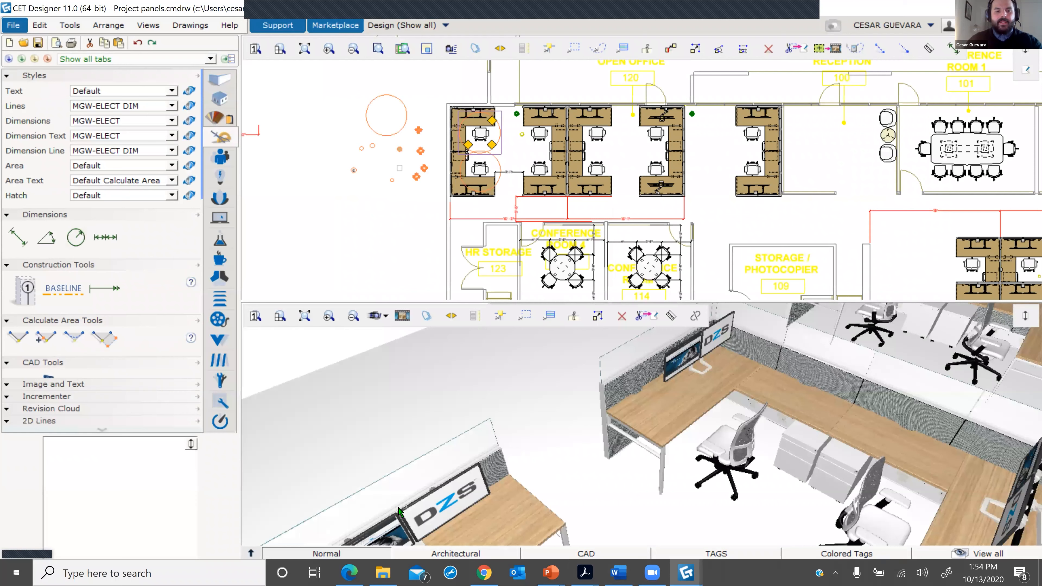
scroll(220, 303, "down", 5)
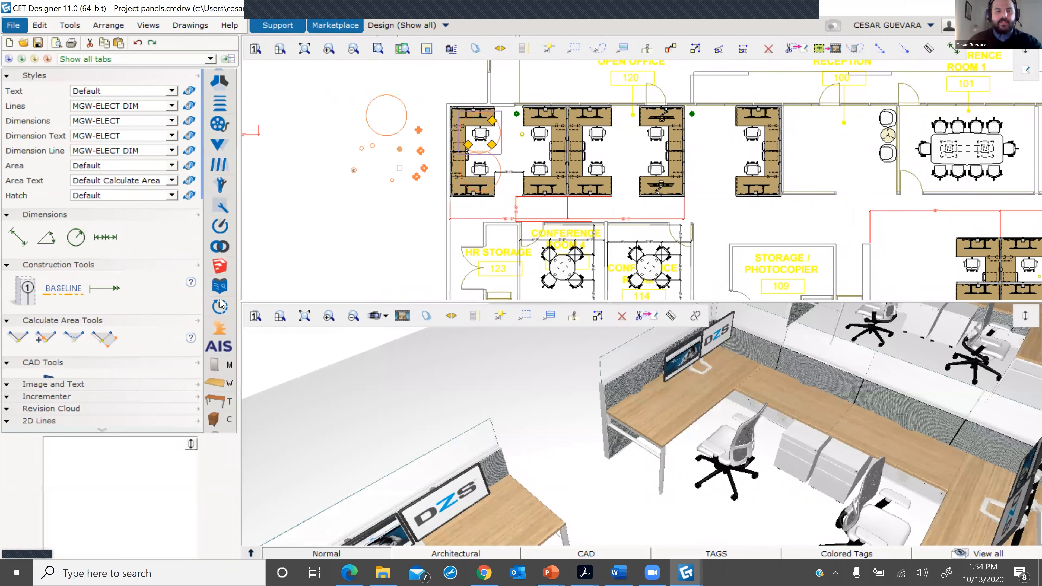
scroll(220, 305, "down", 5)
left_click(226, 270)
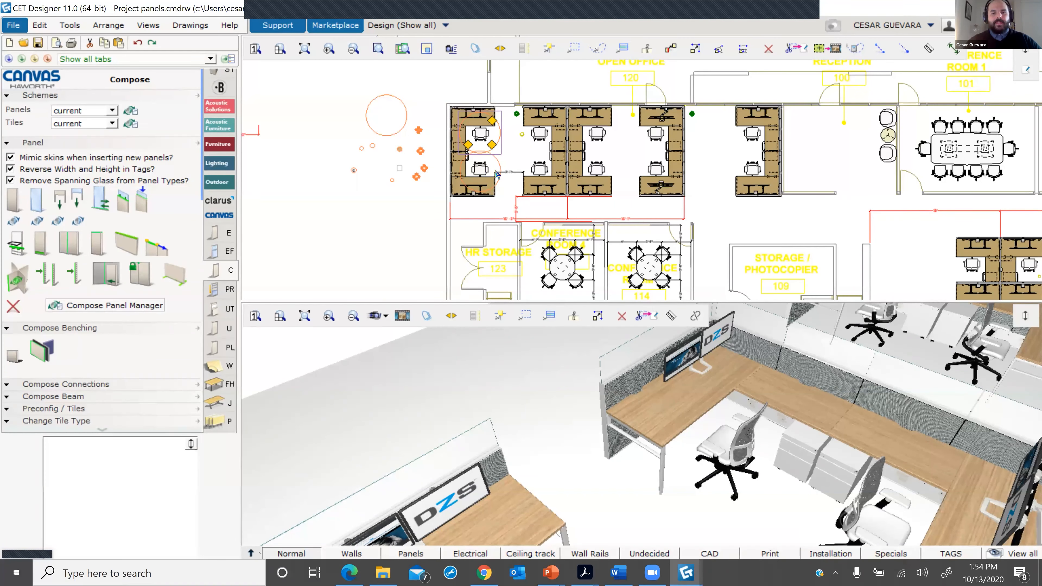
- Display the Electrical view mode and examine the dimensions and electrical symbols around the open office workstations
left_click(464, 557)
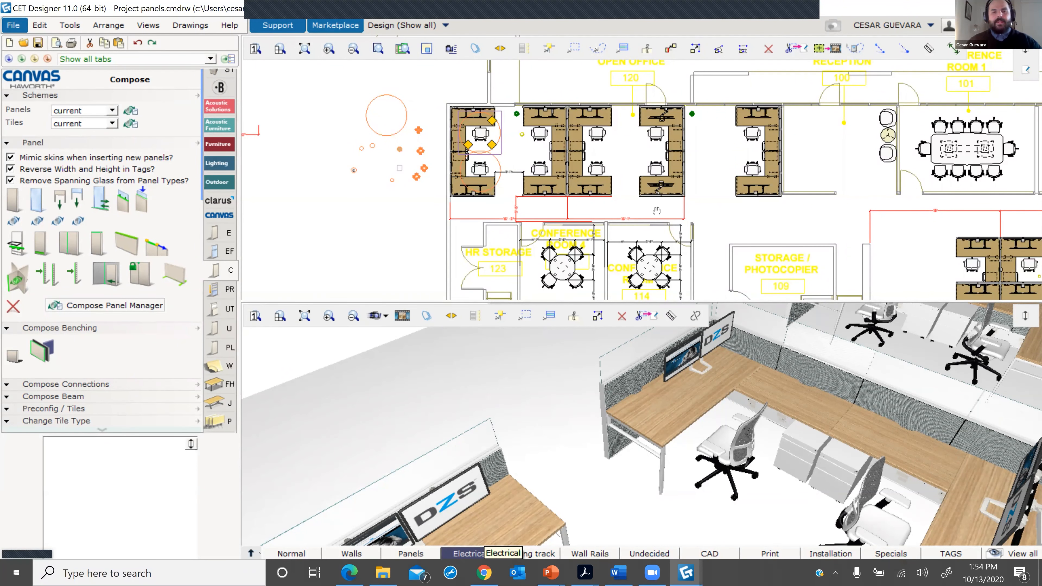
scroll(537, 174, "up", 1)
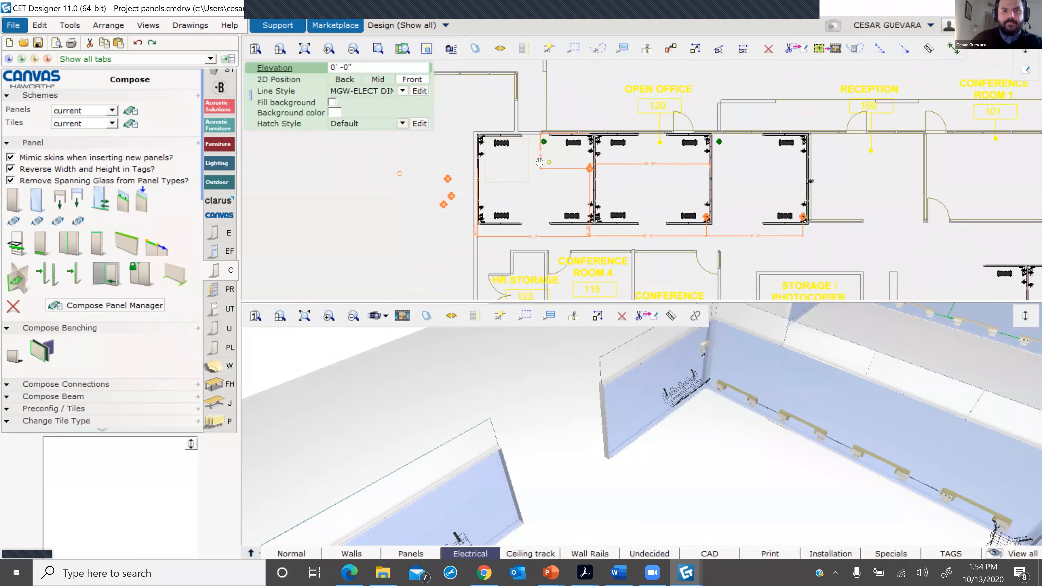
scroll(533, 164, "up", 1)
left_click(548, 200)
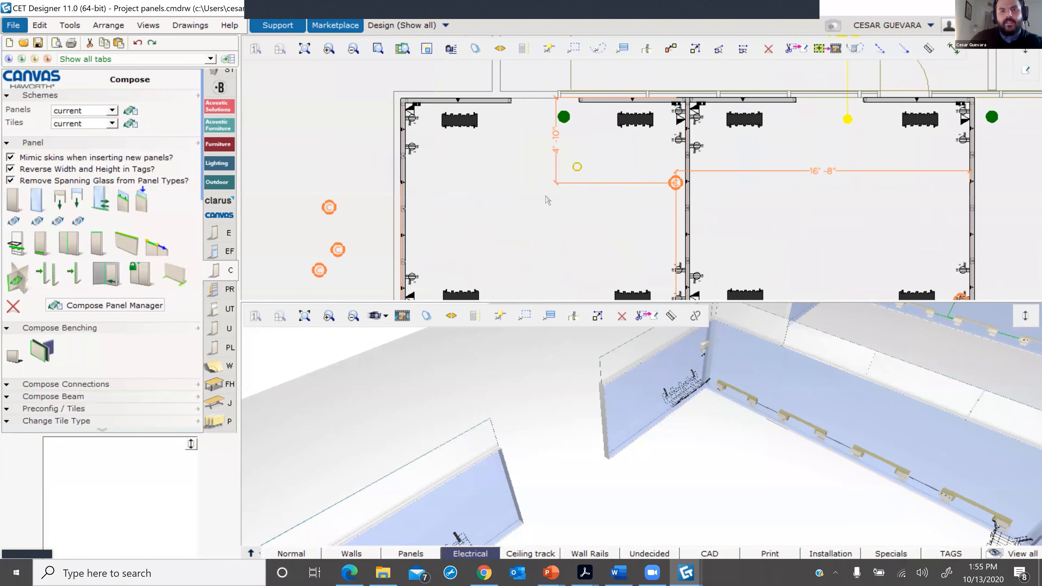
scroll(550, 196, "down", 5)
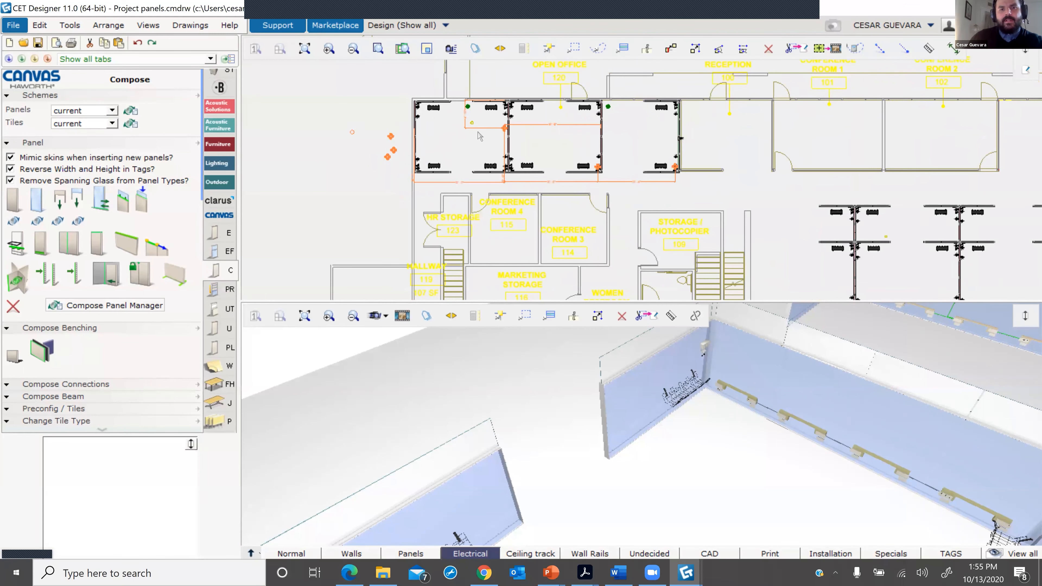
scroll(462, 132, "up", 1)
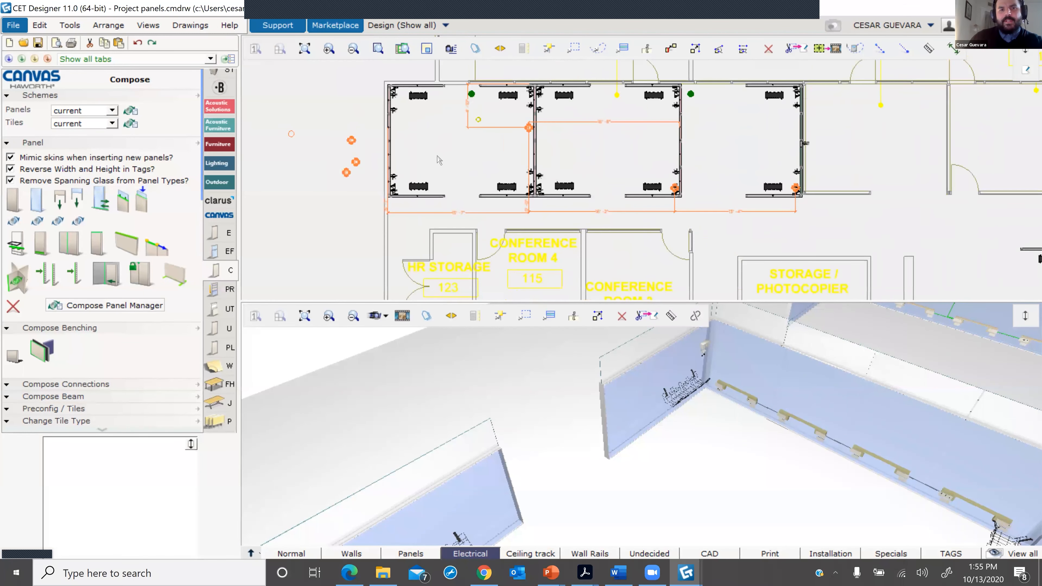
- Display all view modes together and examine the open office workstations for overlapping dimension lines and tags
left_click(1013, 556)
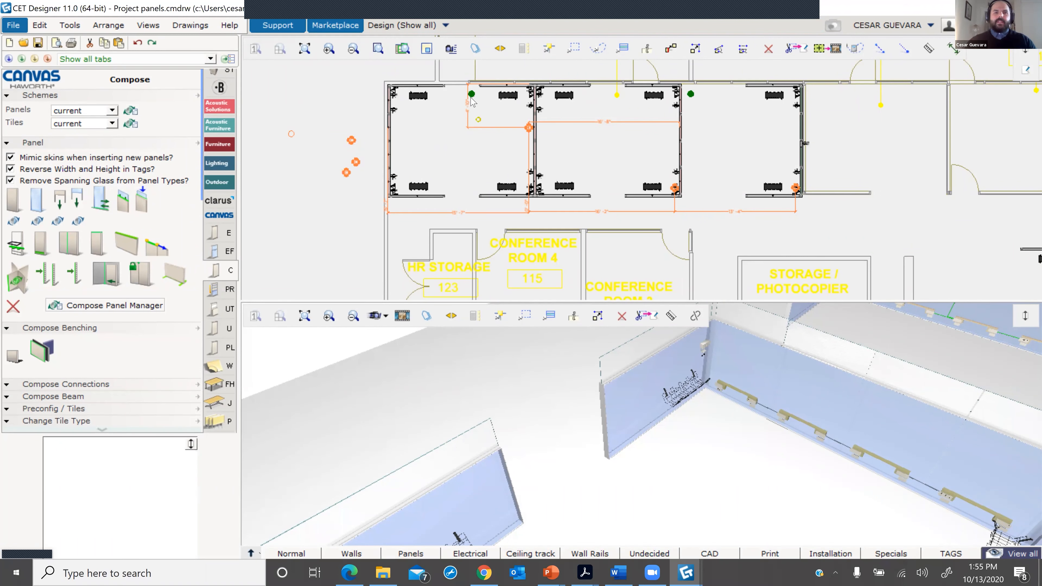
left_click(314, 556)
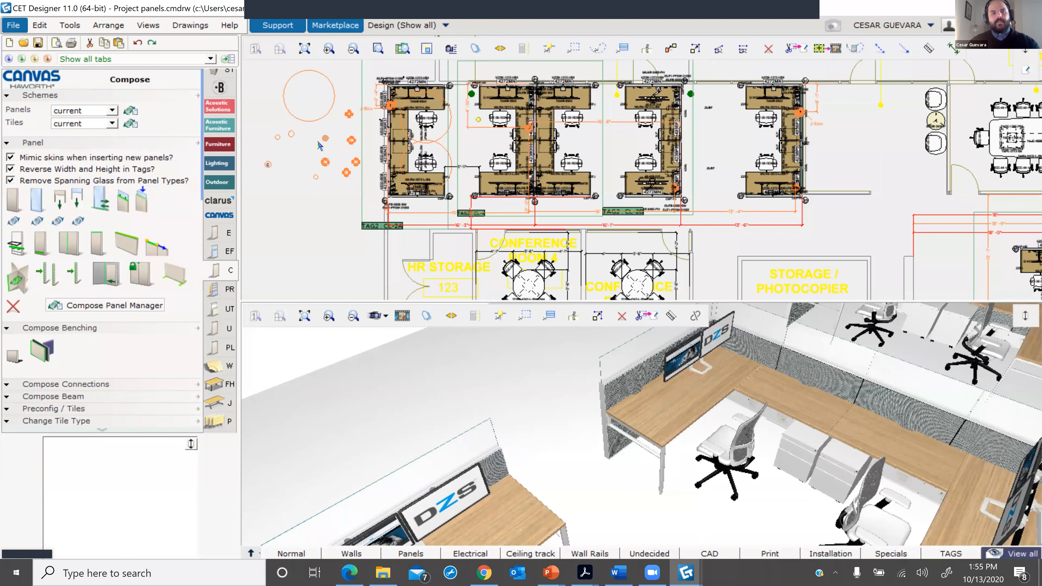
left_click(416, 92)
scroll(620, 252, "up", 4)
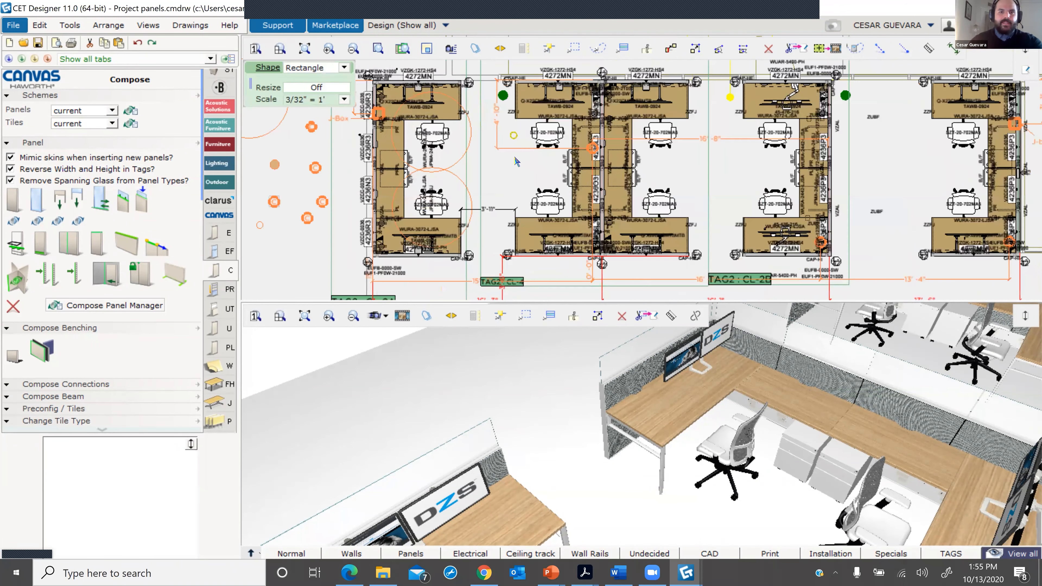
scroll(619, 250, "down", 1)
scroll(619, 255, "up", 5)
scroll(615, 230, "down", 4)
scroll(602, 126, "up", 3)
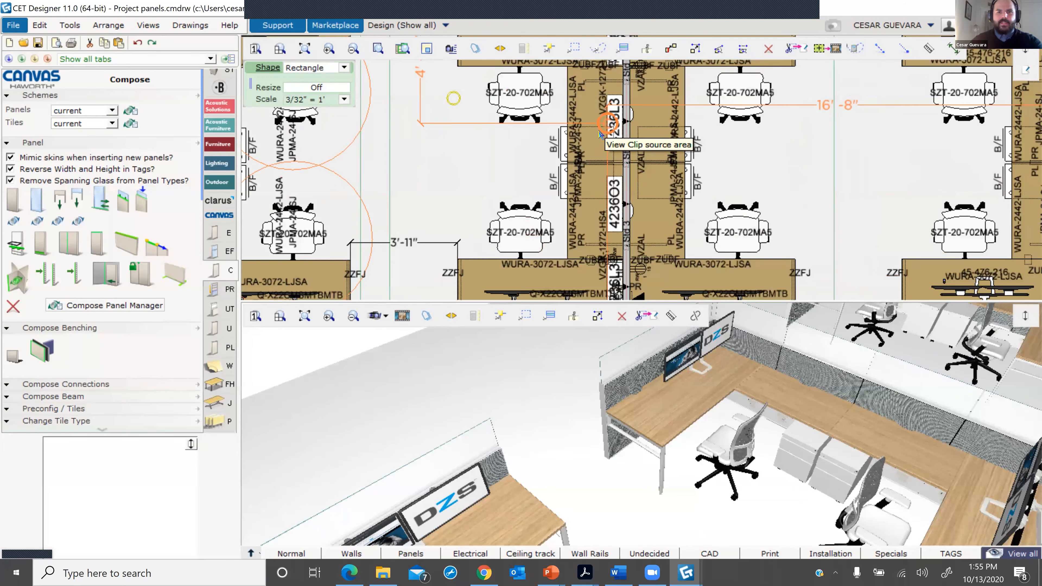
scroll(599, 135, "down", 3)
scroll(657, 141, "down", 1)
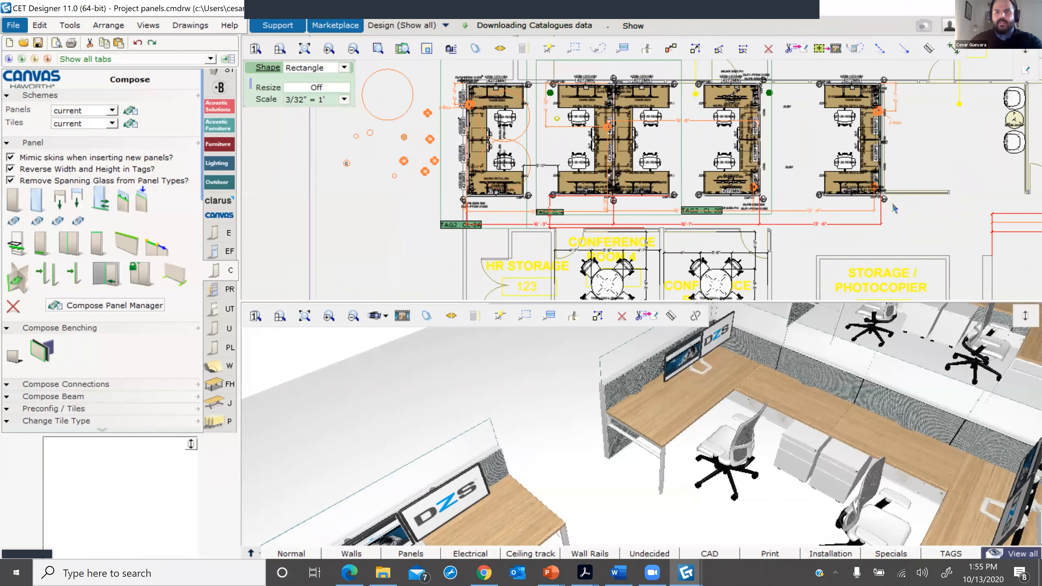
scroll(884, 195, "up", 5)
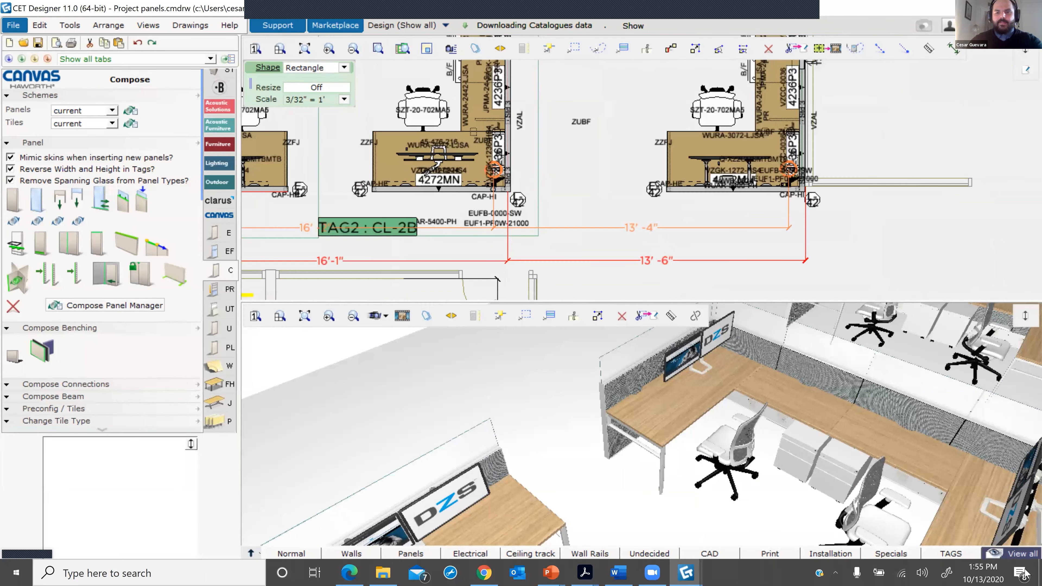
scroll(546, 193, "down", 3)
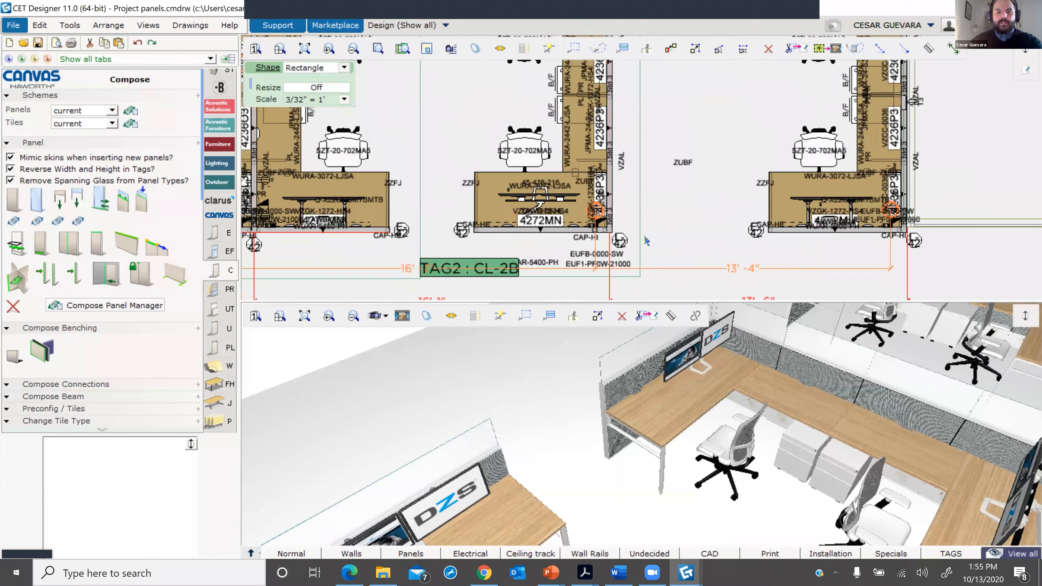
scroll(595, 205, "down", 2)
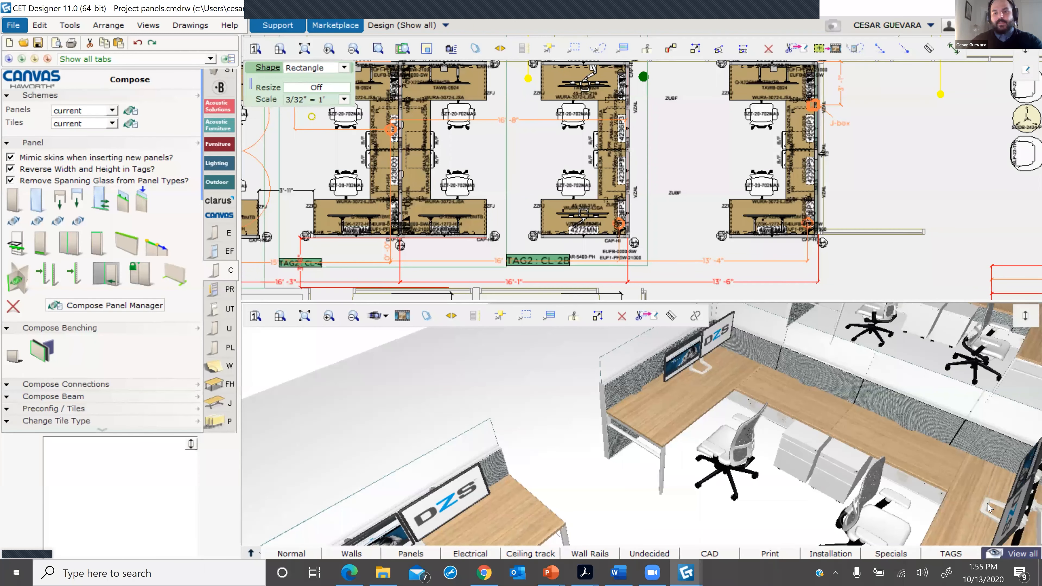
- Examine the red and orange dimension lines below the open office workstations around the CL-2B tag
scroll(589, 202, "up", 2)
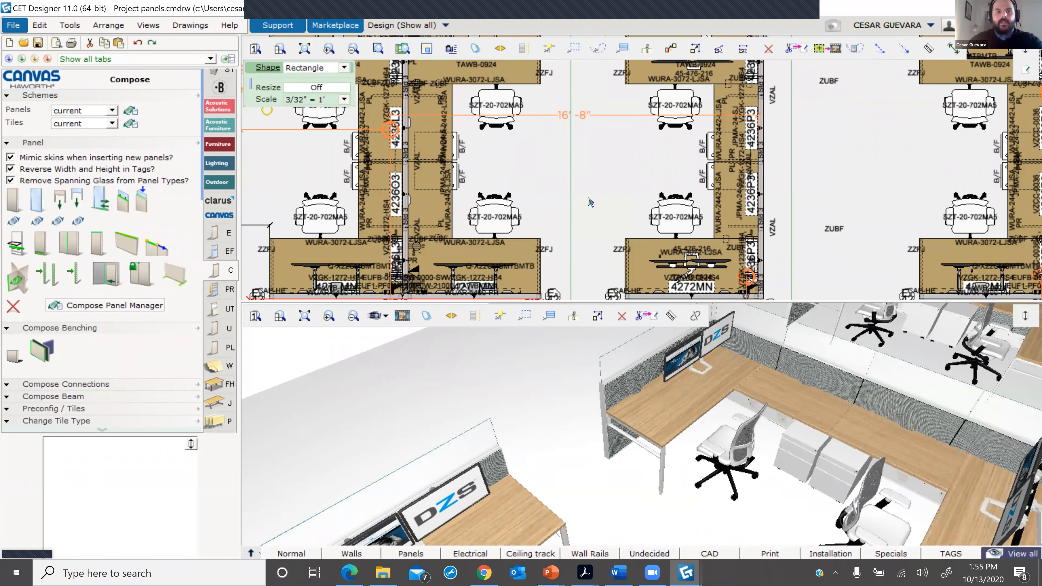
middle_click_drag(728, 234, 673, 166)
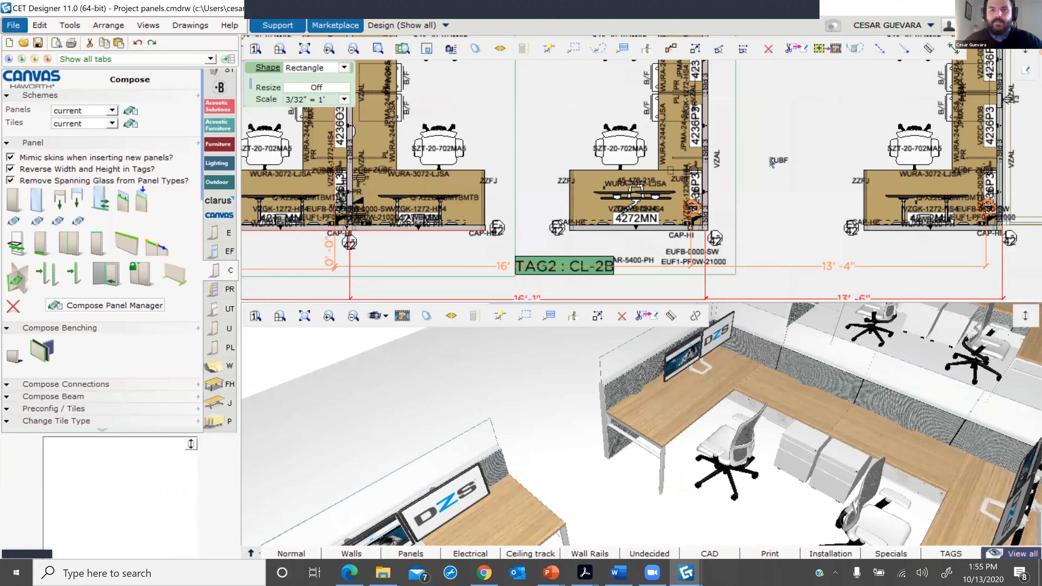
scroll(767, 226, "down", 1)
middle_click_drag(734, 254, 723, 180)
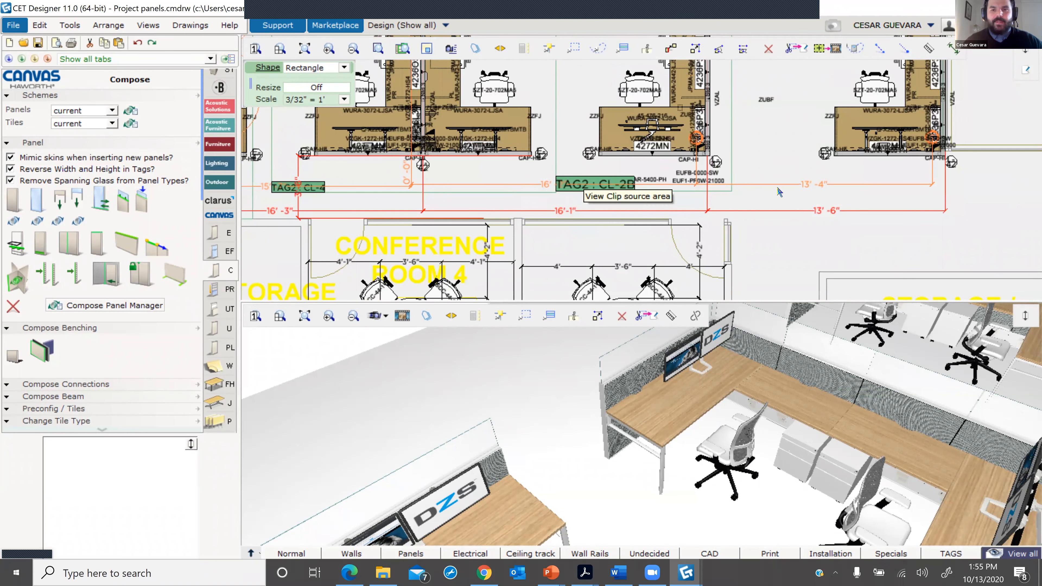
scroll(612, 227, "down", 1)
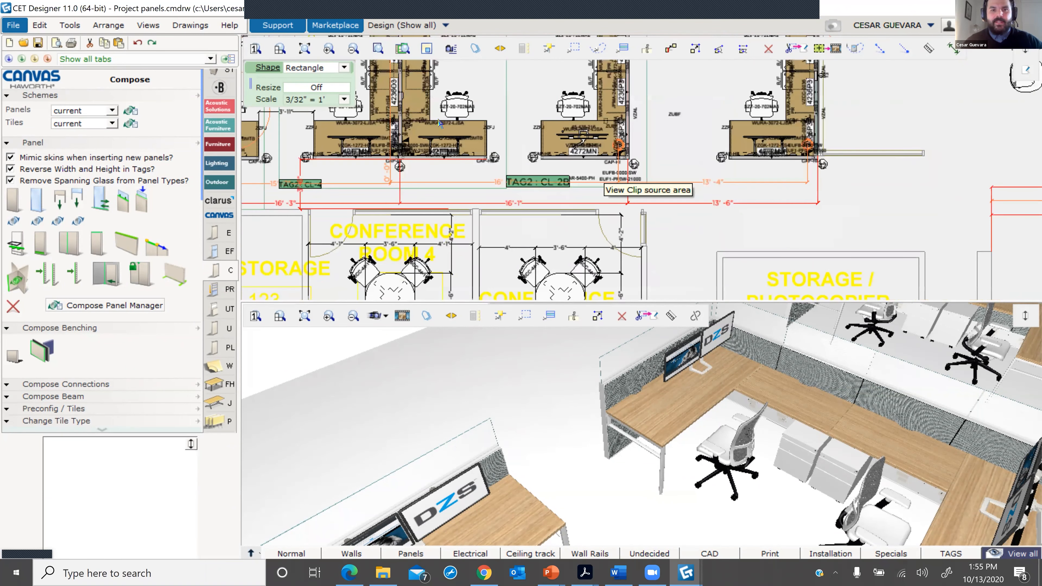
middle_click_drag(500, 263, 342, 309)
scroll(630, 207, "up", 2)
scroll(576, 219, "down", 1)
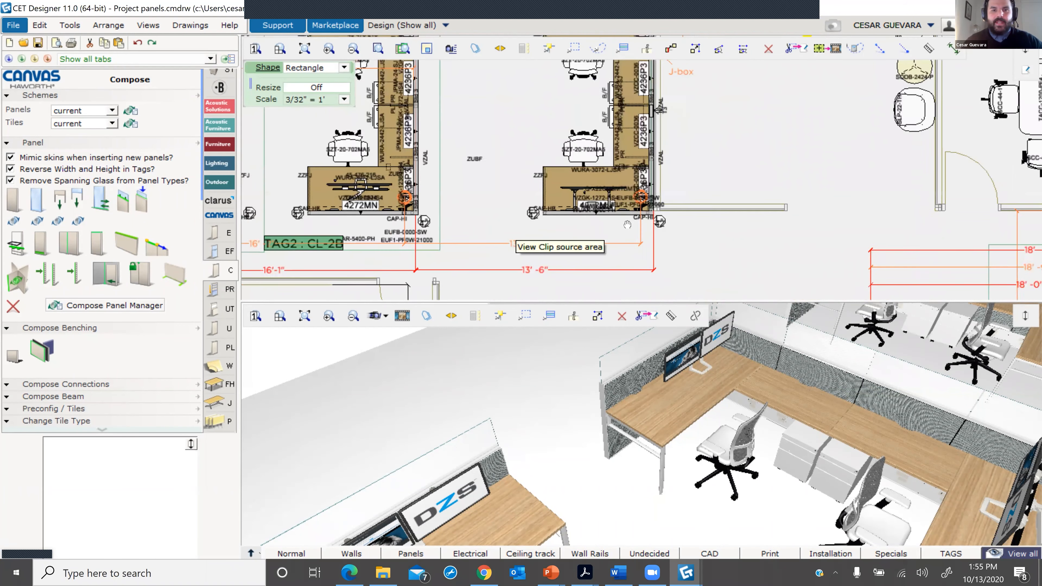
middle_click_drag(478, 245, 617, 239)
scroll(617, 239, "up", 2)
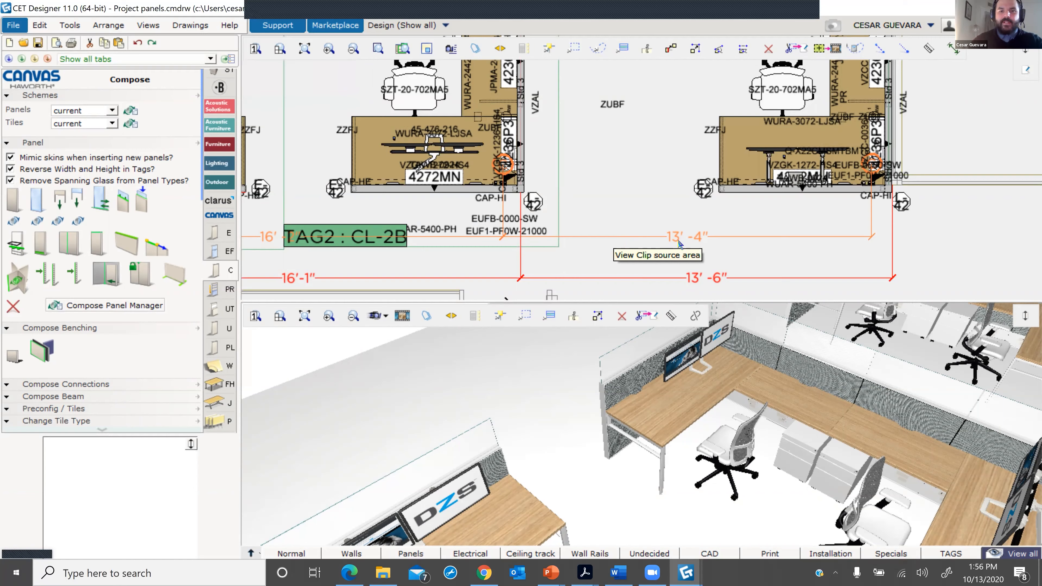
- Try moving the orange electrical dimension below the workstations onto the red 13'-6" line, and return it to its place above that line
left_click_drag(871, 237, 872, 278)
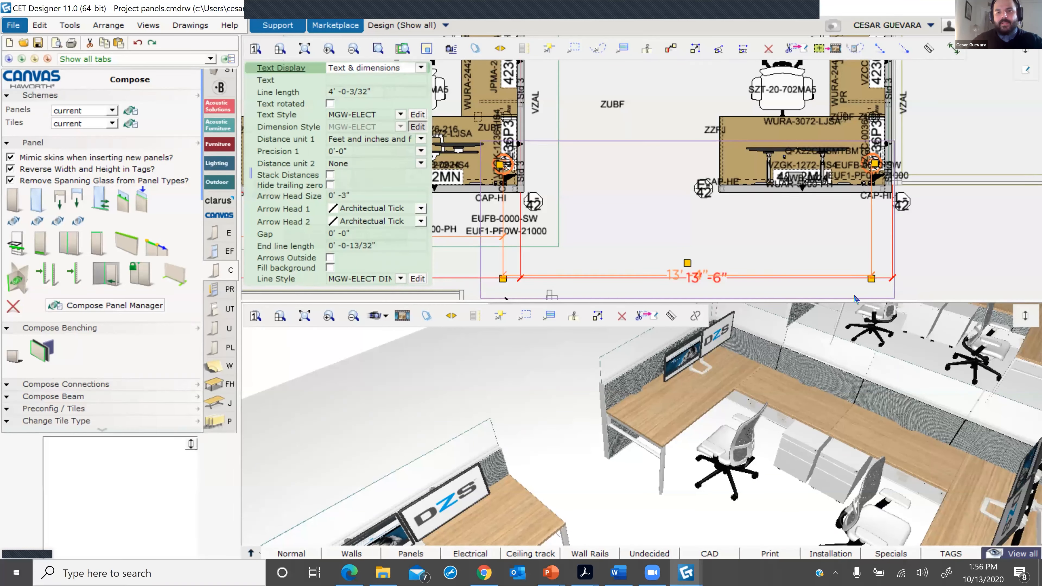
mouse_move(869, 274)
left_mouse_down()
mouse_move(870, 240)
mouse_move(867, 278)
left_mouse_up()
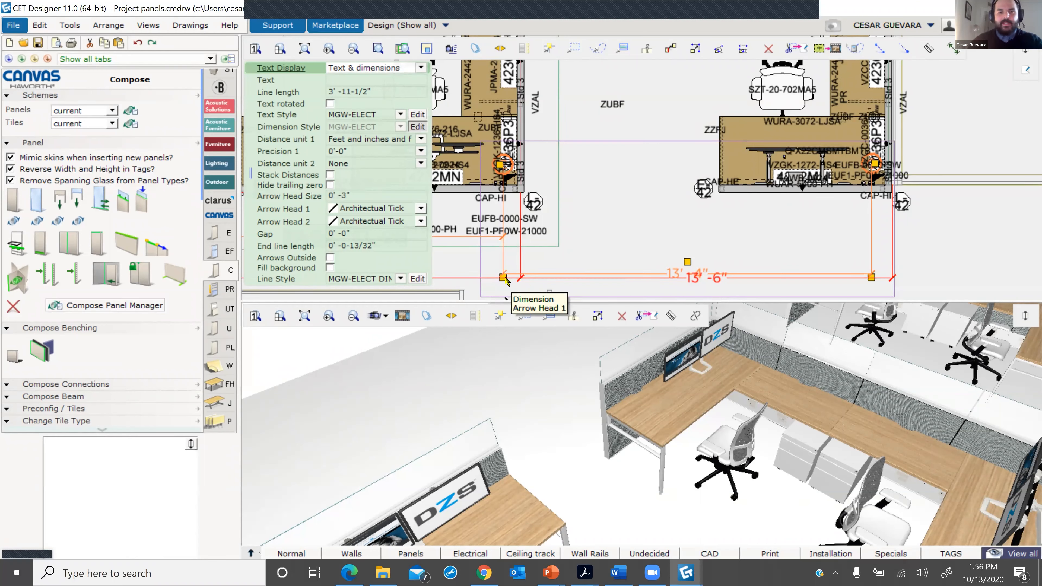
left_click_drag(509, 249, 511, 242)
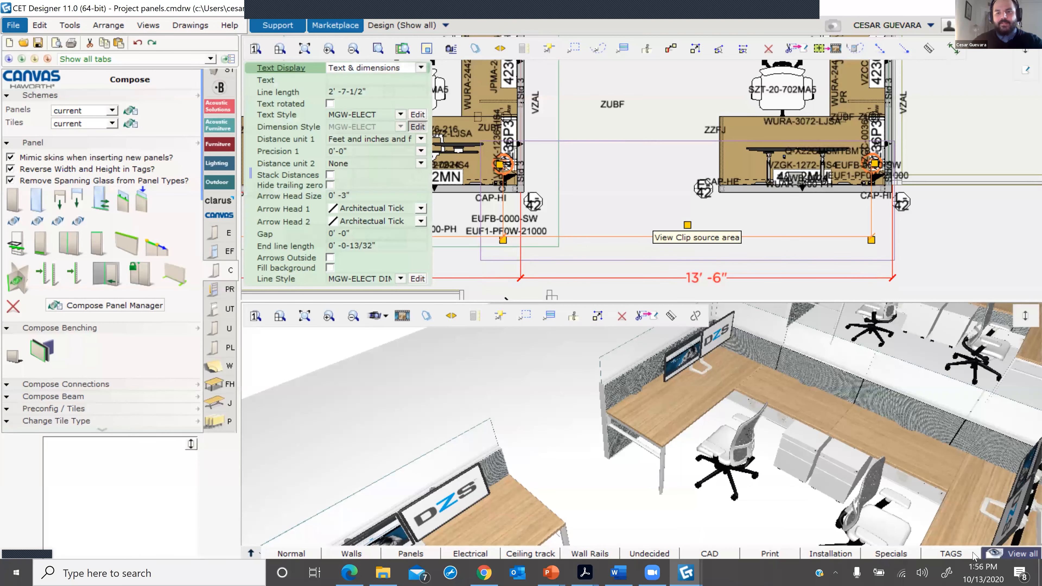
left_click(911, 232)
- Examine the other workstation groups and the conference room area of the floor plan for overlapping dimension lines
scroll(910, 232, "down", 3)
scroll(735, 226, "down", 2)
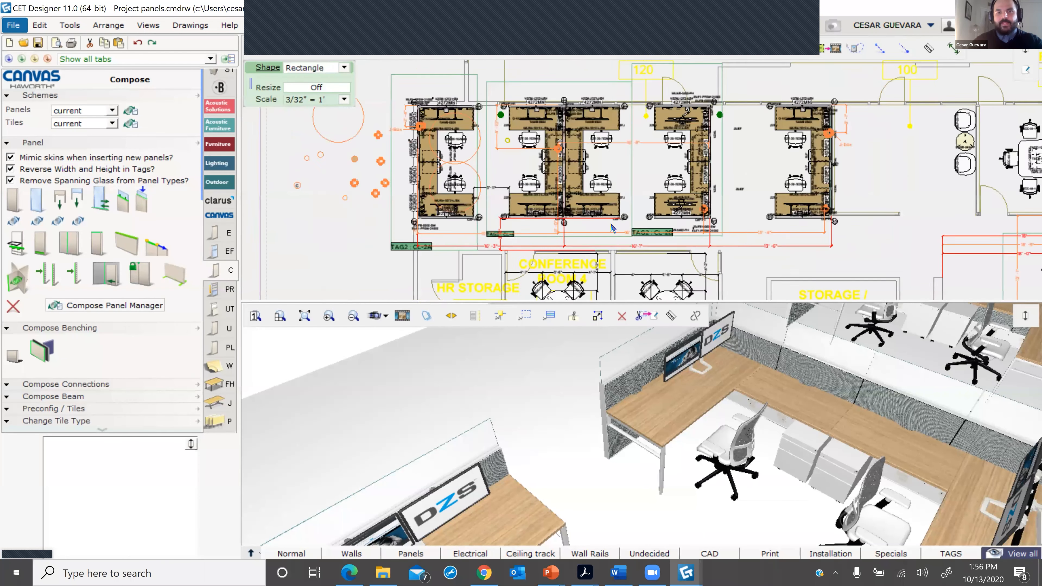
scroll(612, 227, "down", 2)
scroll(774, 195, "up", 4)
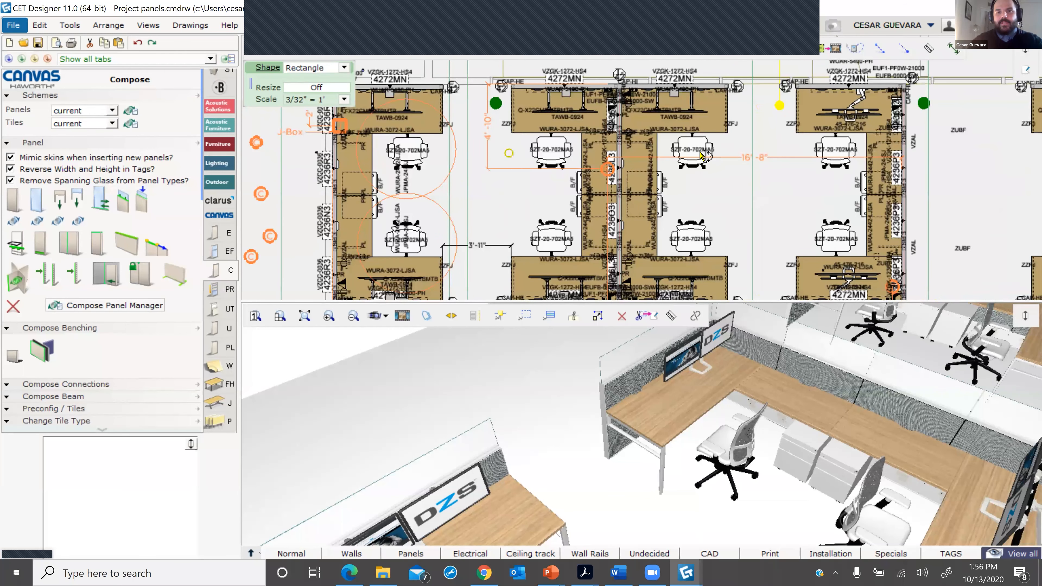
scroll(707, 156, "down", 1)
middle_click_drag(1026, 135, 735, 148)
scroll(737, 184, "down", 2)
middle_click_drag(624, 136, 471, 62)
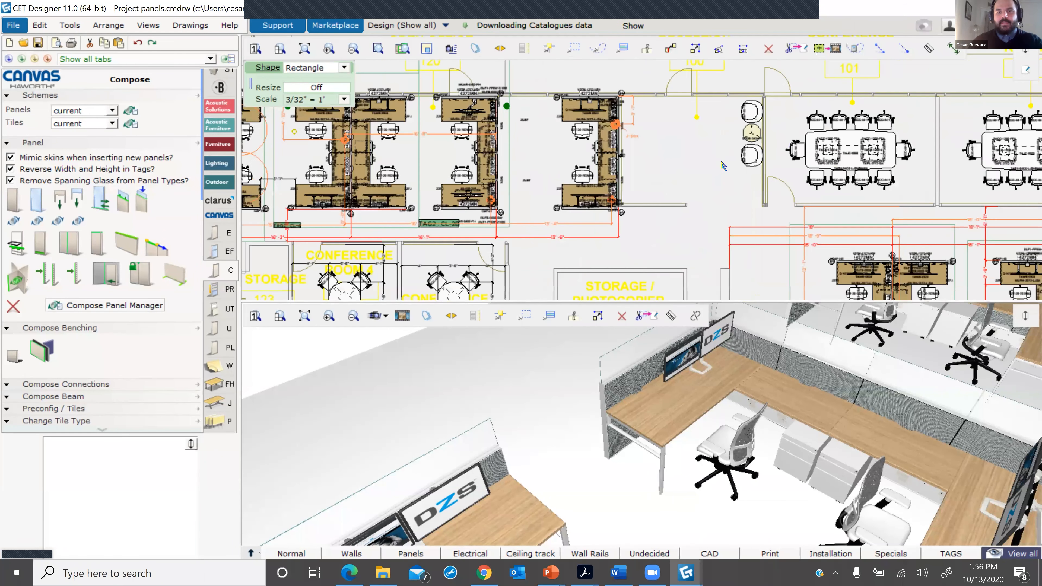
scroll(680, 171, "down", 2)
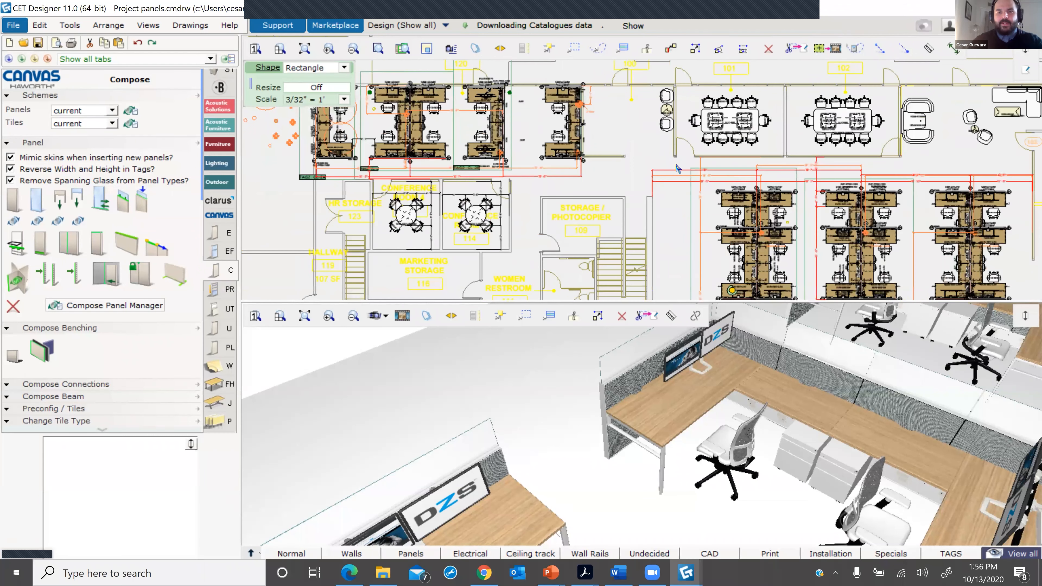
- Delete the orange electrical dimension that overlaps the red 18'-11" dimension above the workstation clusters
scroll(646, 175, "up", 3)
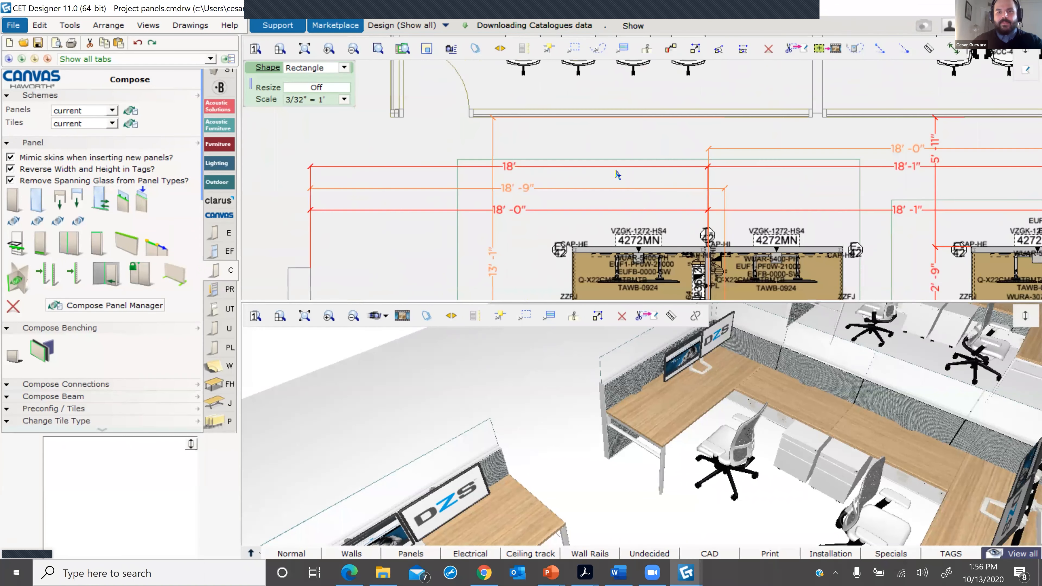
scroll(618, 128, "down", 3)
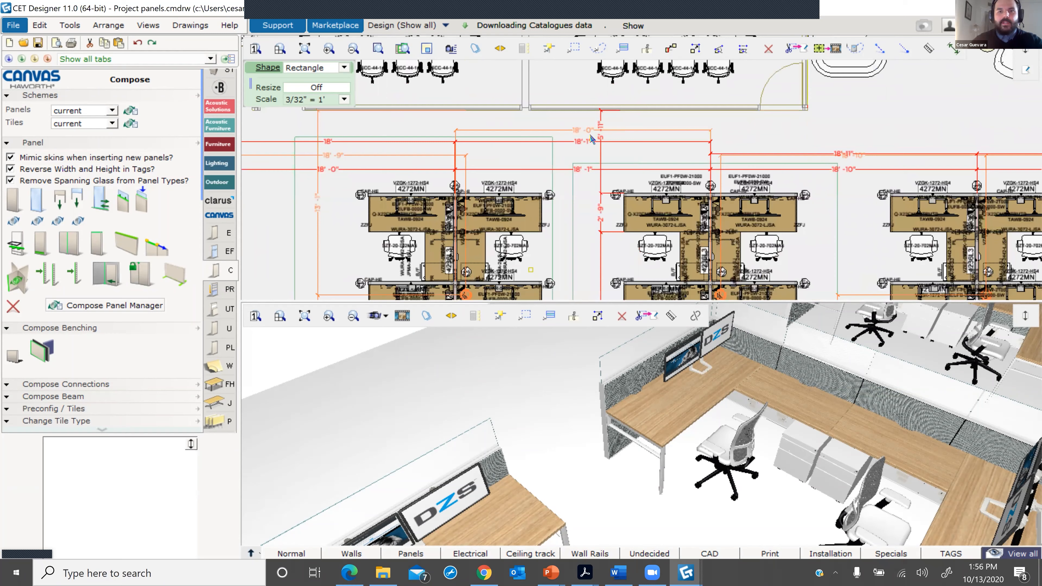
scroll(617, 128, "up", 4)
left_click(617, 109)
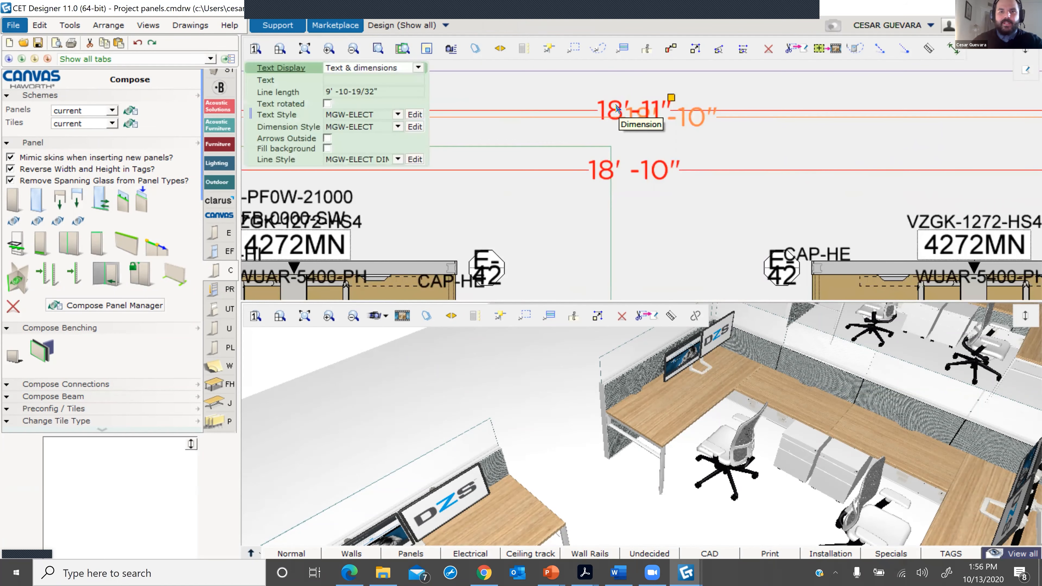
key("Delete")
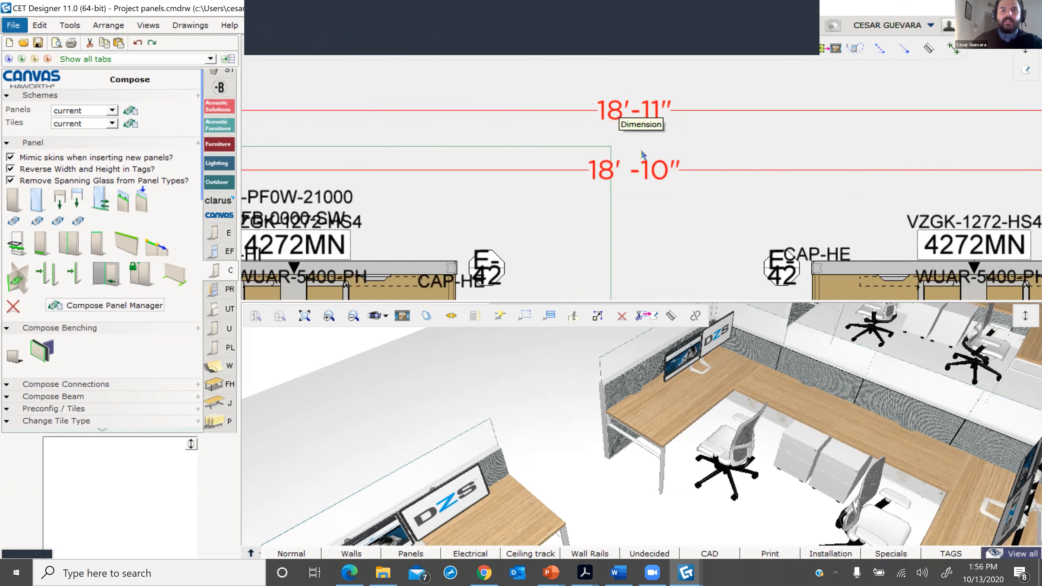
scroll(642, 155, "down", 1)
scroll(647, 186, "down", 4)
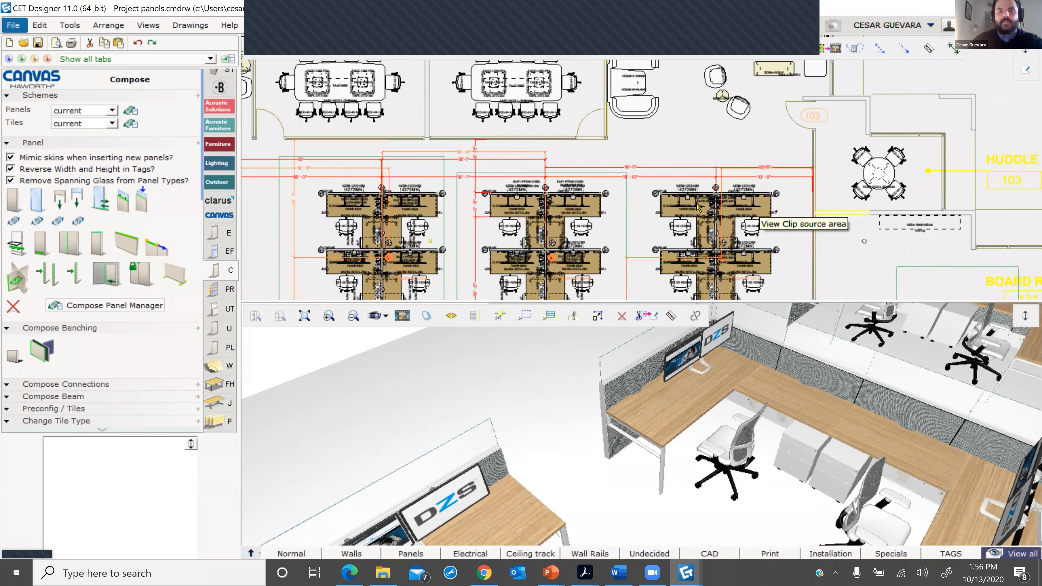
scroll(677, 216, "down", 4)
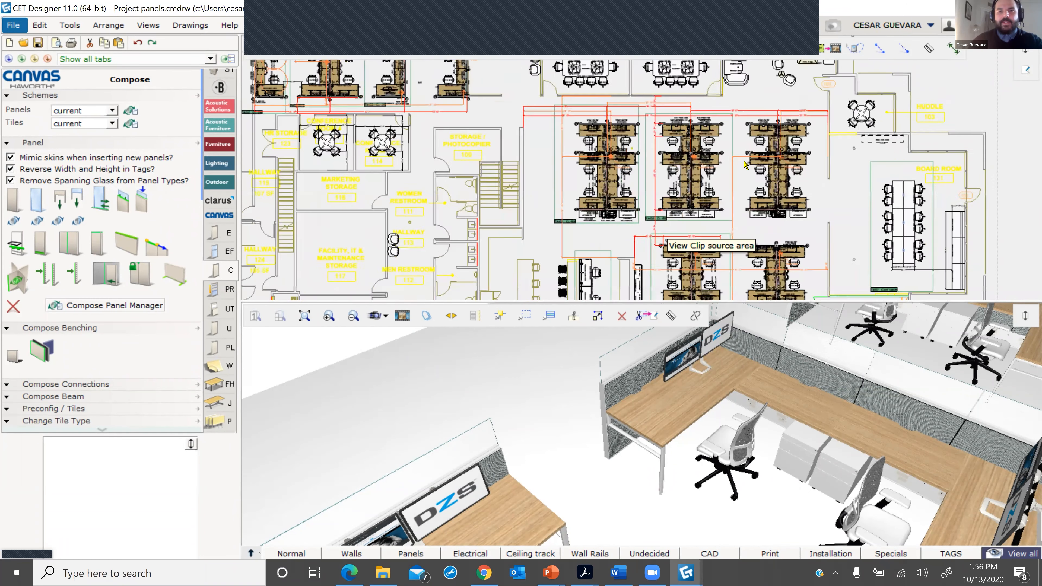
scroll(757, 218, "up", 4)
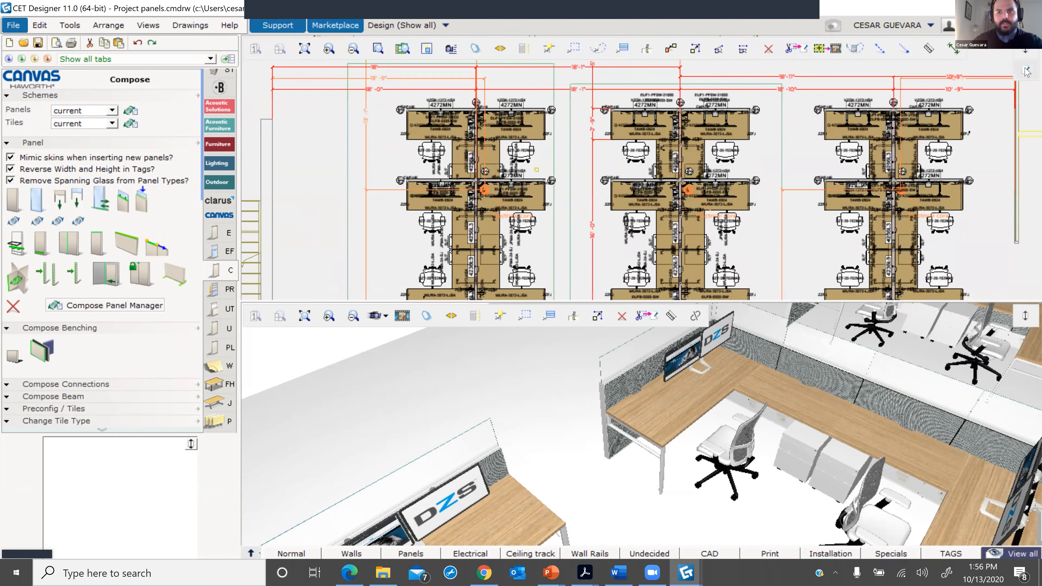
- Start a drawing export to the Desktop as a DWG file named Project panels
left_click(13, 25)
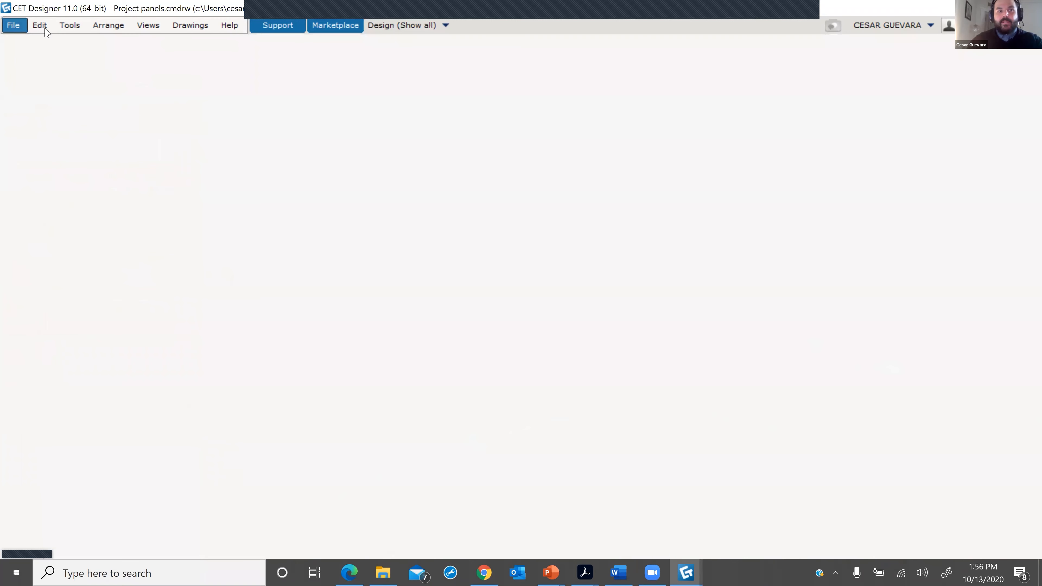
left_click(73, 215)
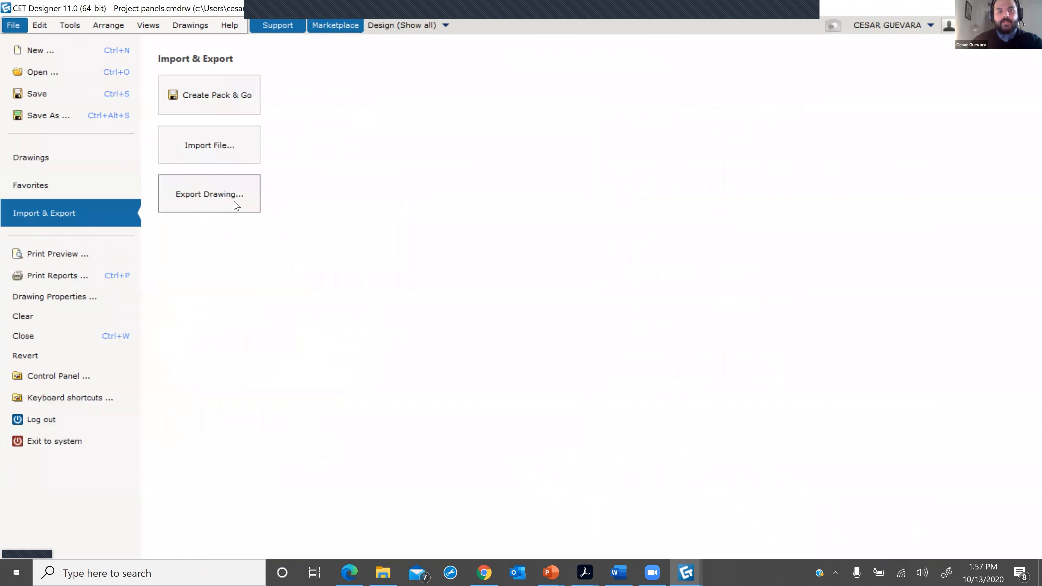
left_click(228, 197)
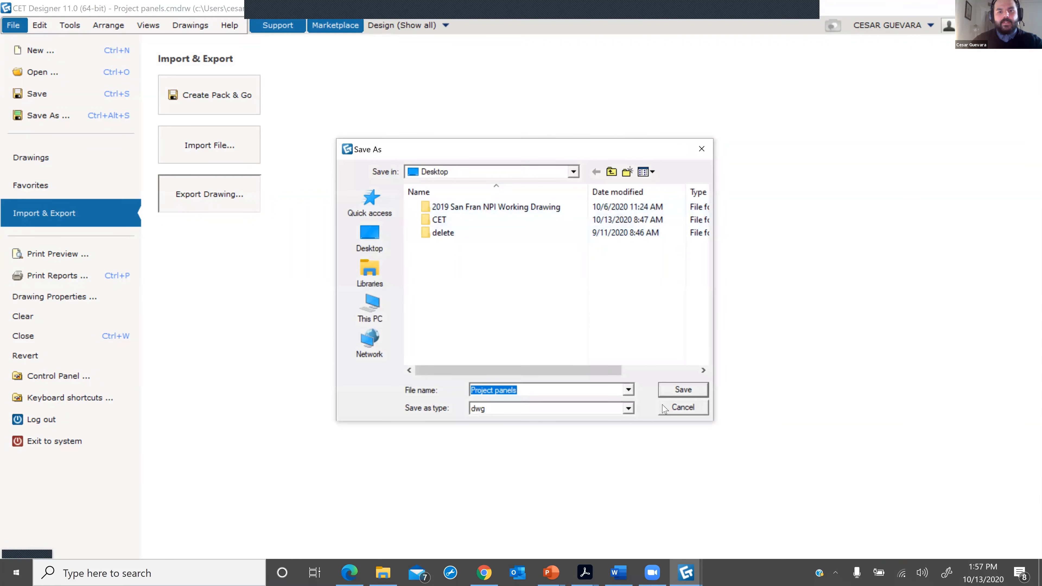
left_click(682, 390)
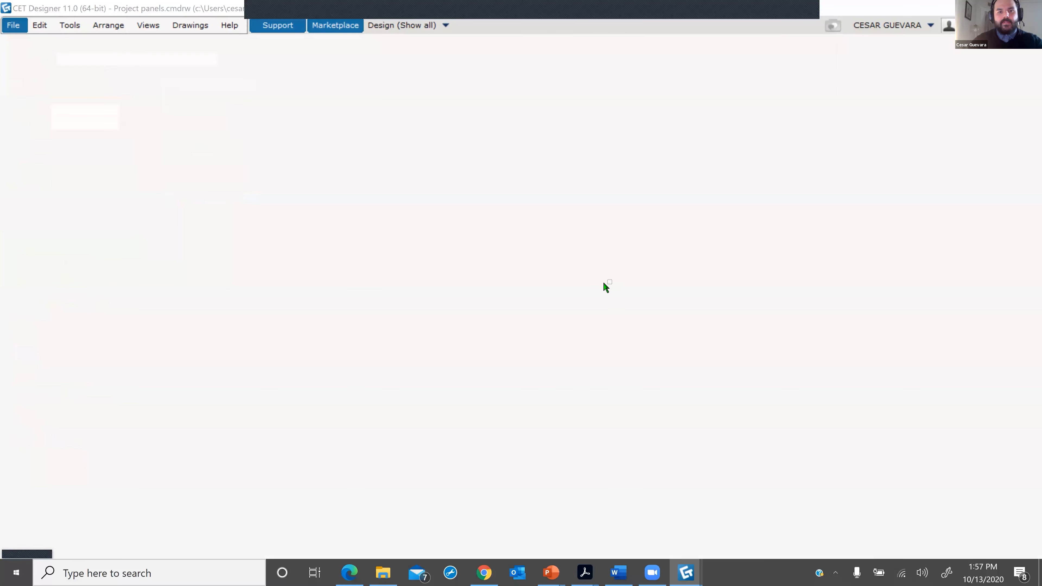
- Enable the CAD export filter, choose the Print view mode for it, and close the export settings without exporting
left_click(389, 335)
left_click(485, 340)
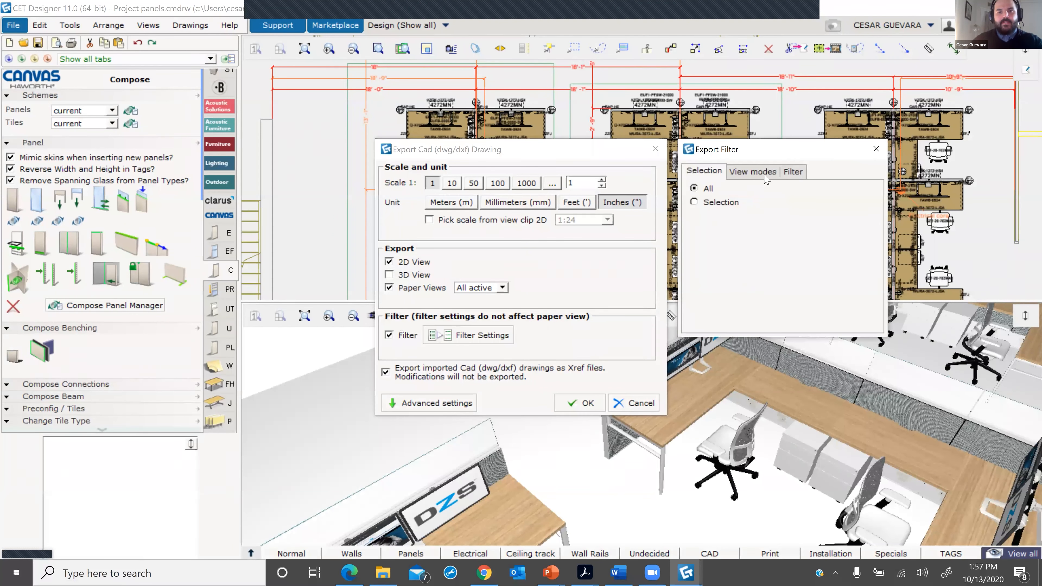
left_click(761, 174)
scroll(741, 251, "down", 3)
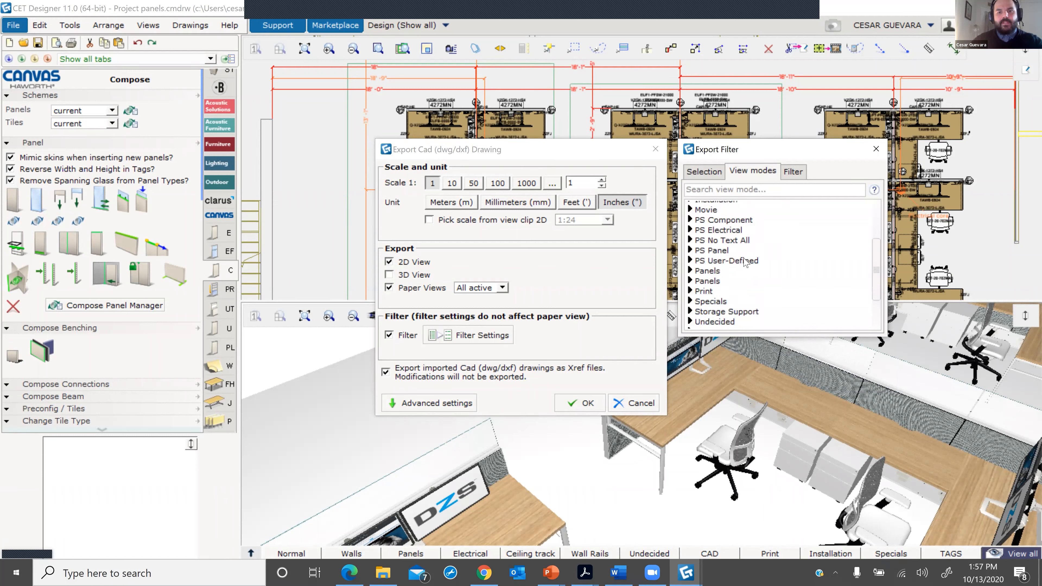
left_click(713, 292)
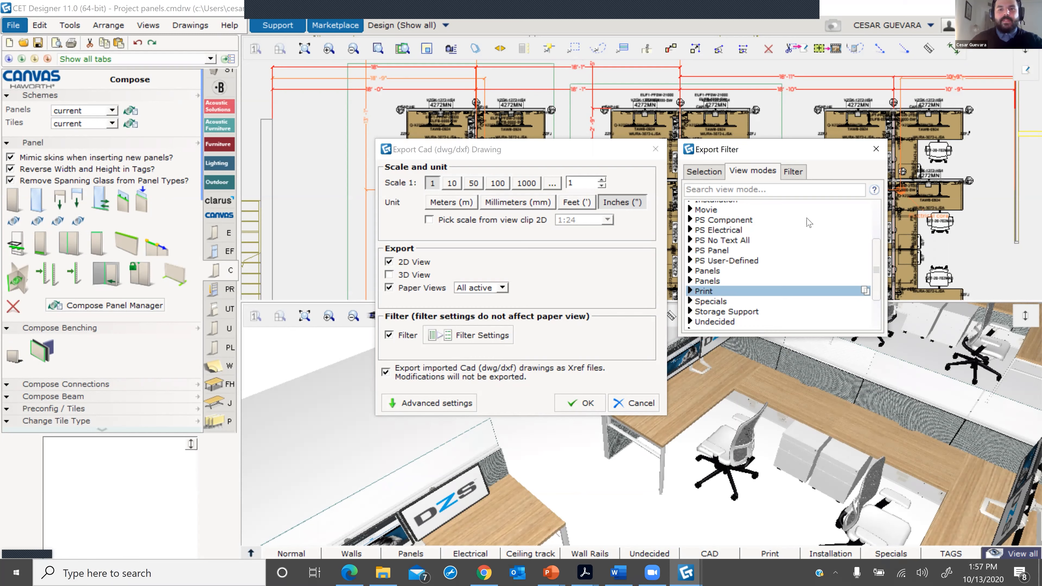
left_click(655, 149)
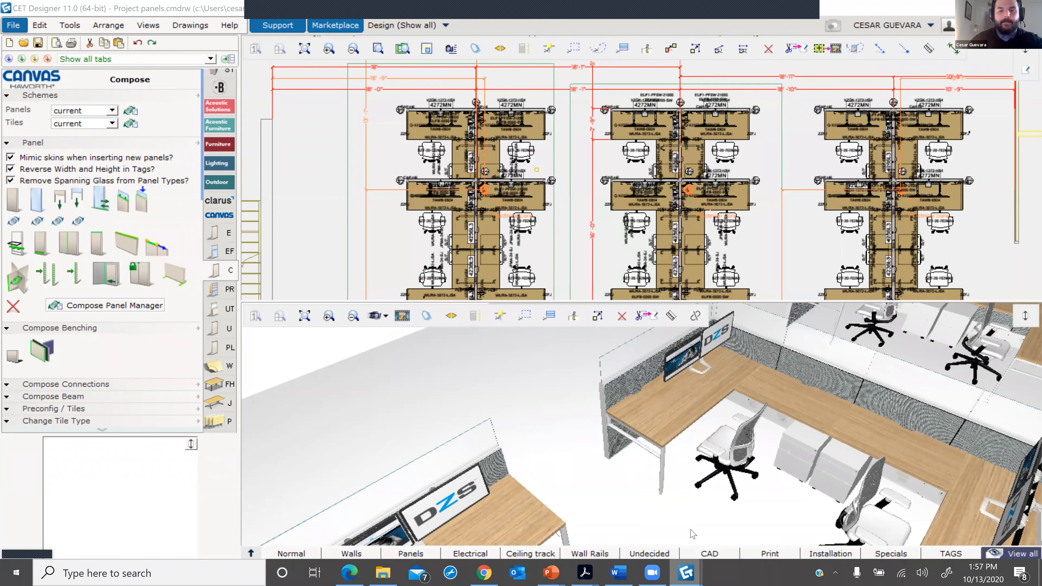
- Switch to the PowerPoint slide show and advance from Export Drawings to the Team meeting slide
mouse_move(685, 573)
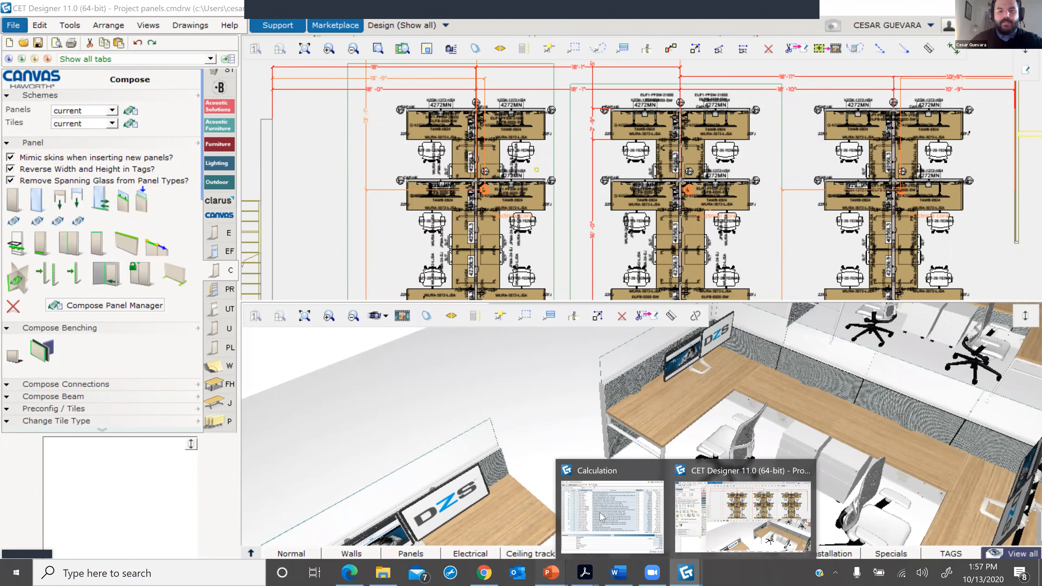
mouse_move(551, 572)
left_click(581, 513)
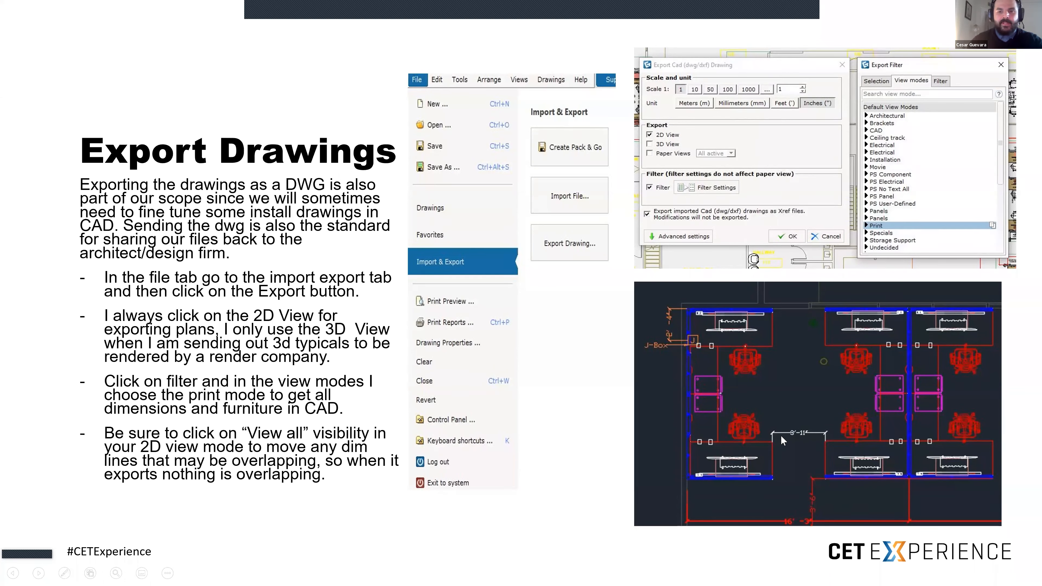
left_click(819, 384)
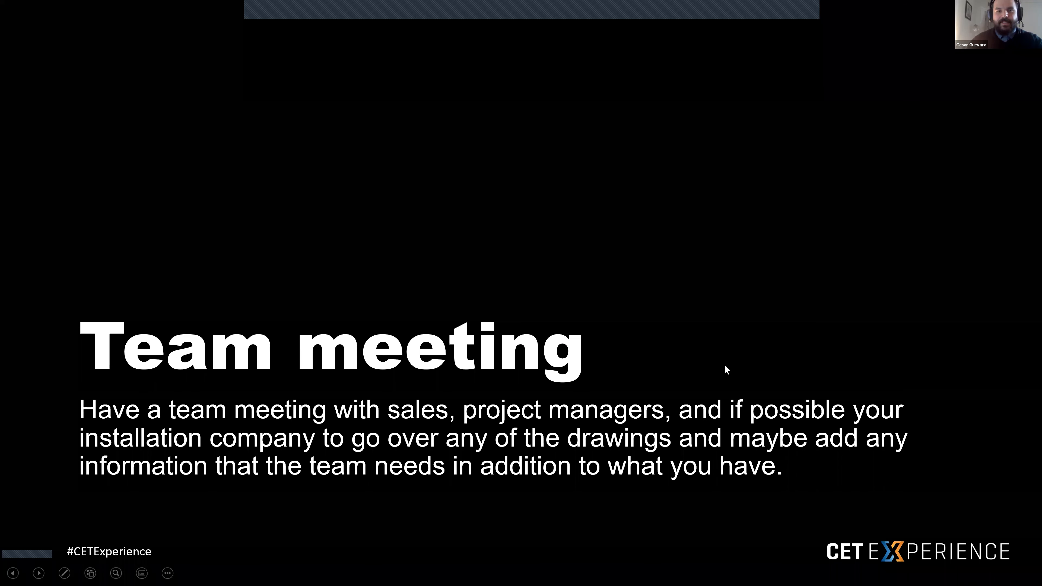